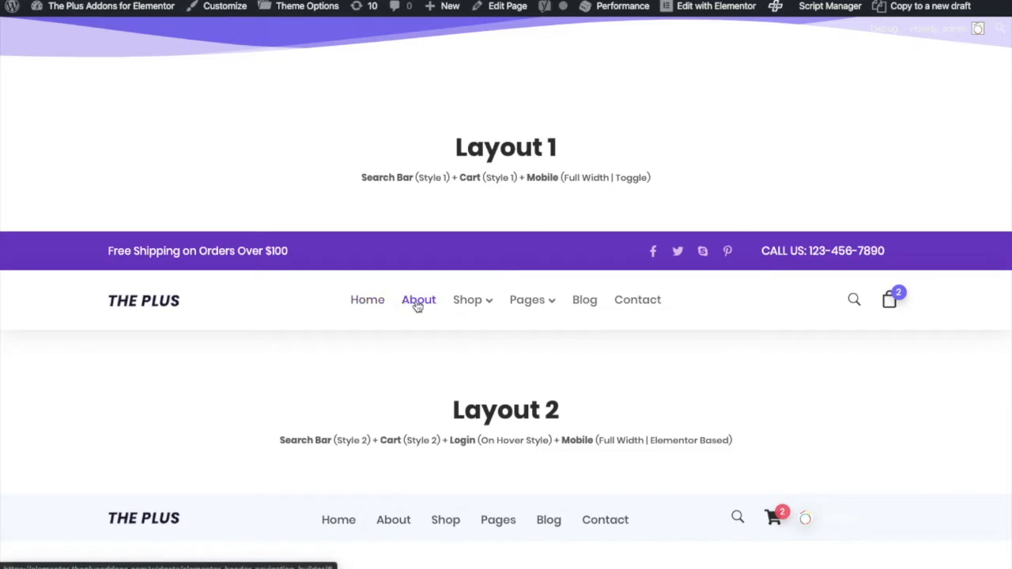
Step: Preview the Layout 1 header's menu and cart contents on the page, and select its navigation menu in the editor
mouse_move(538, 305)
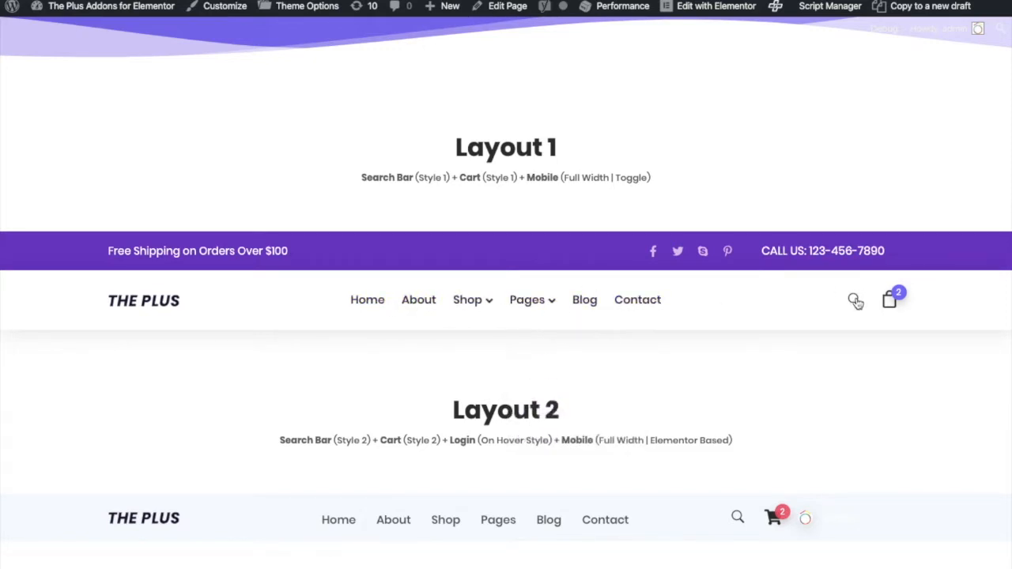
mouse_move(890, 300)
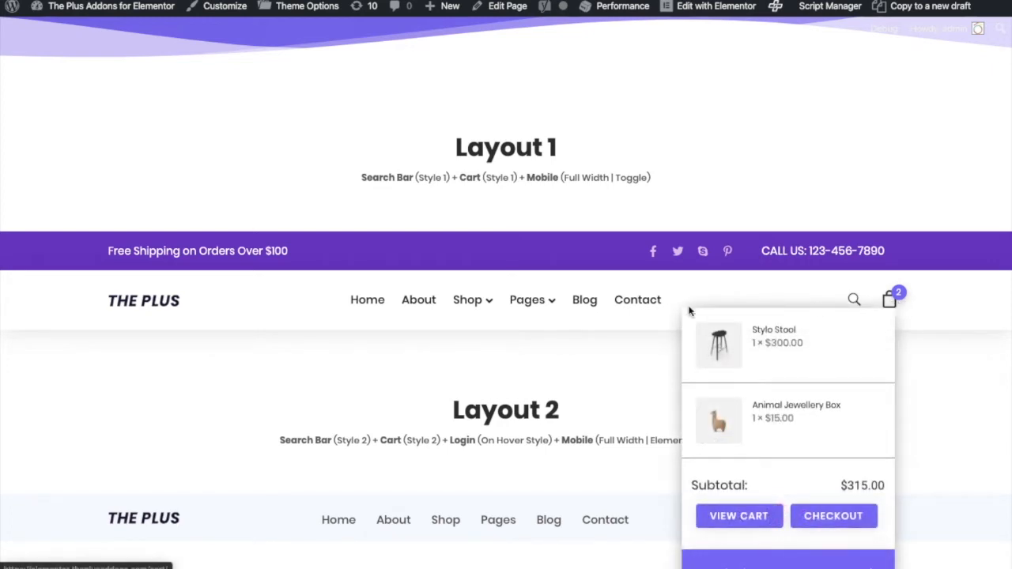
mouse_move(467, 294)
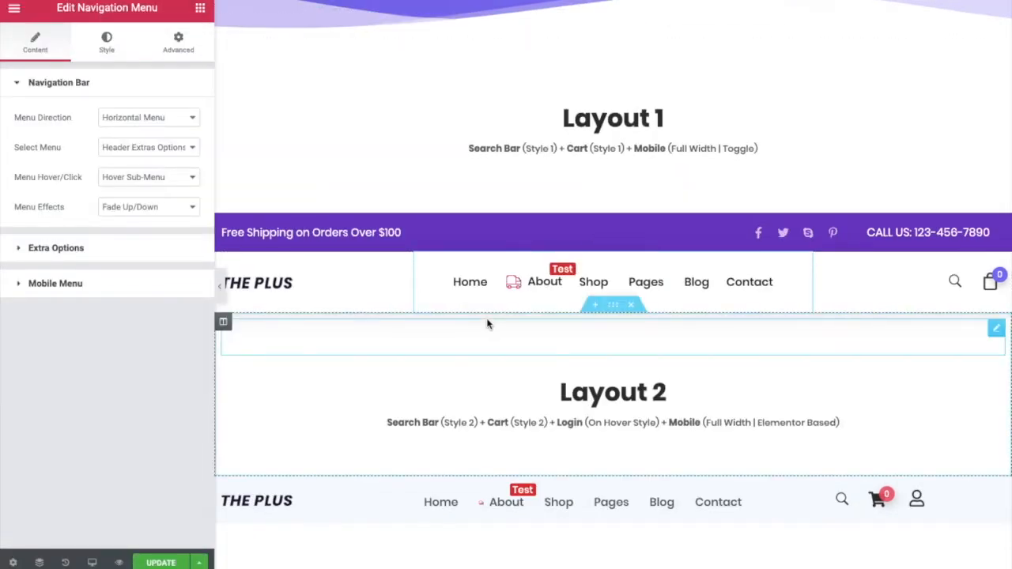
scroll(487, 324, "up", 1)
left_click(434, 366)
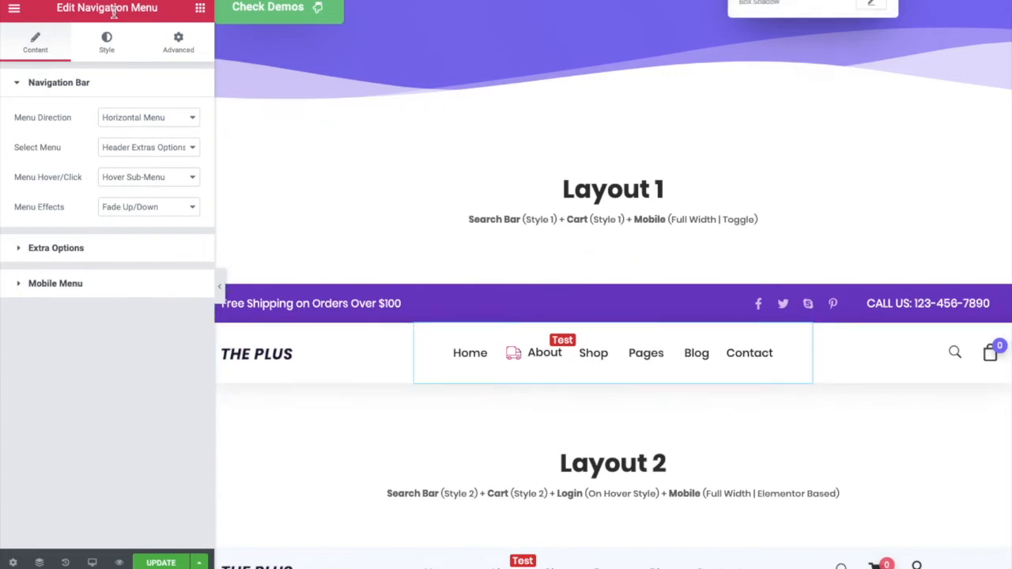
Step: Search the widgets for "navigation" and place the Navigation Menu widget in the middle column of the Layout 1 header
left_click(201, 8)
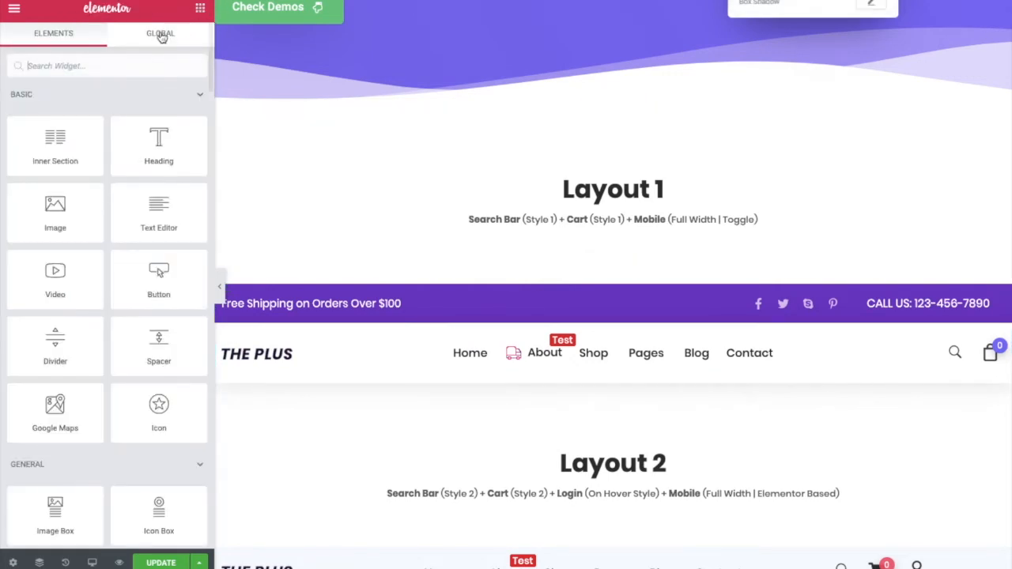
left_click(124, 67)
type("navigation")
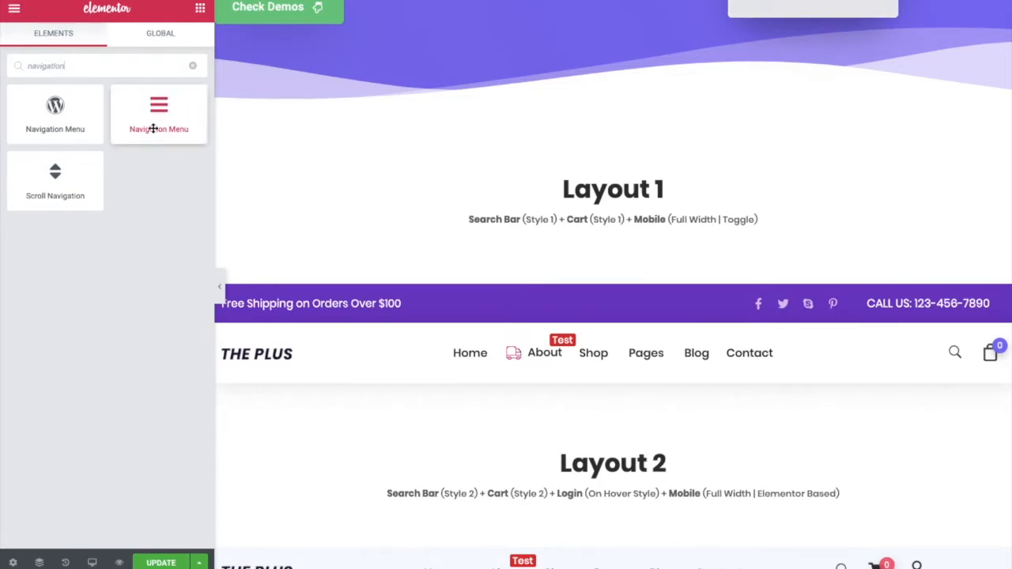
left_click_drag(154, 123, 427, 348)
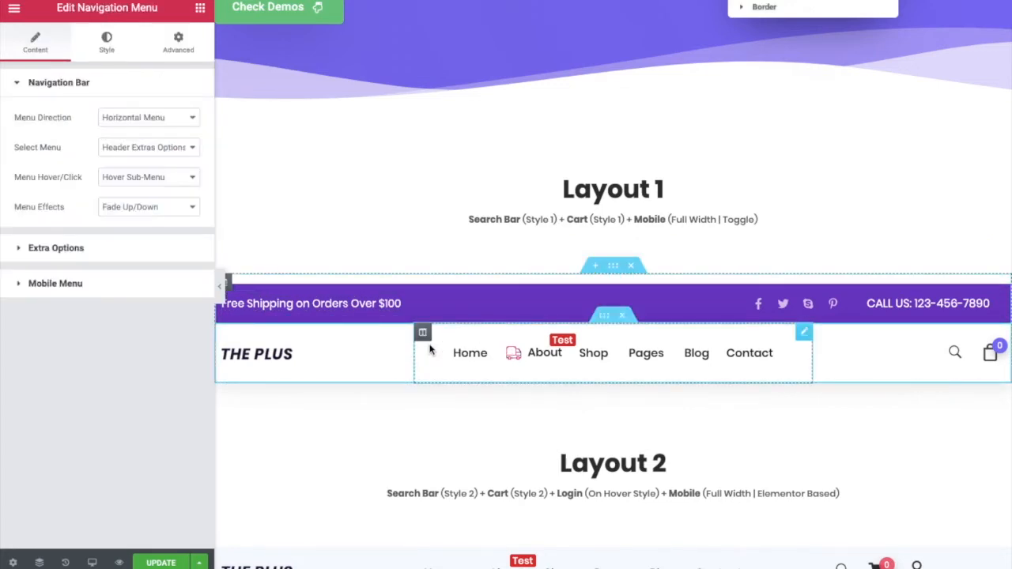
Step: Try the Vertical Menu and Vertical SideMenu directions on the Layout 1 navigation and inspect the side menu
left_click(107, 120)
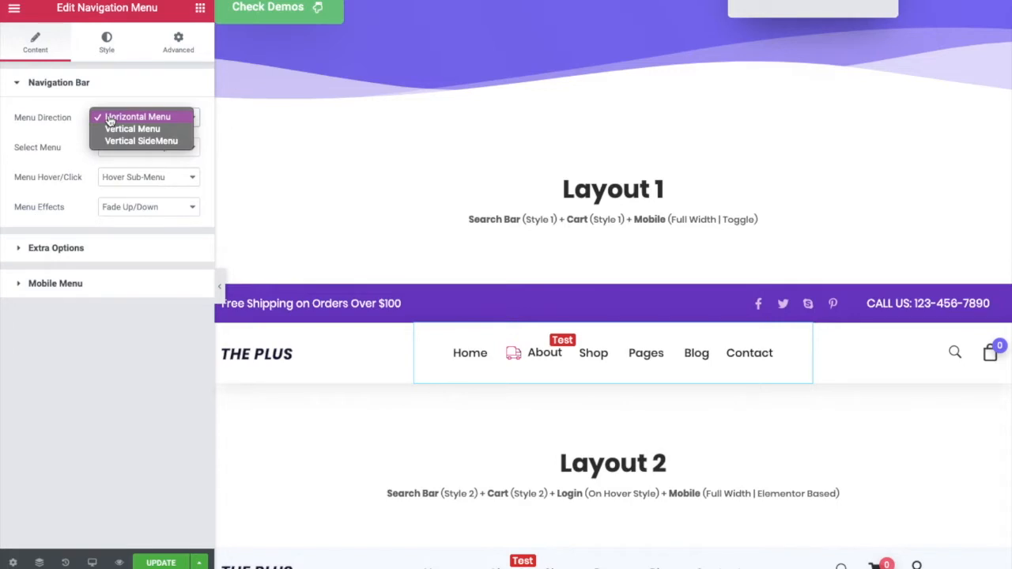
left_click(123, 131)
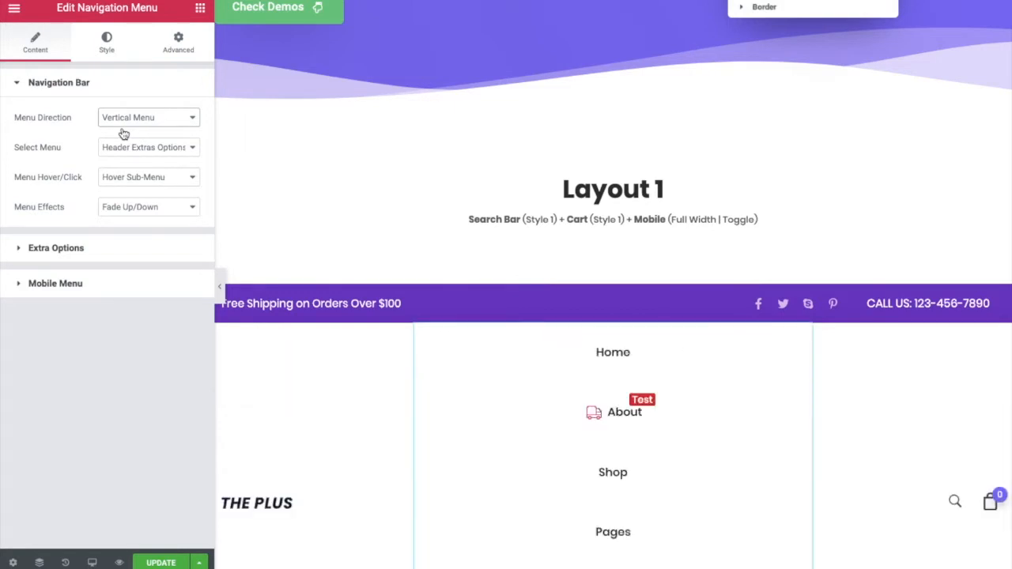
left_click(125, 120)
left_click(129, 131)
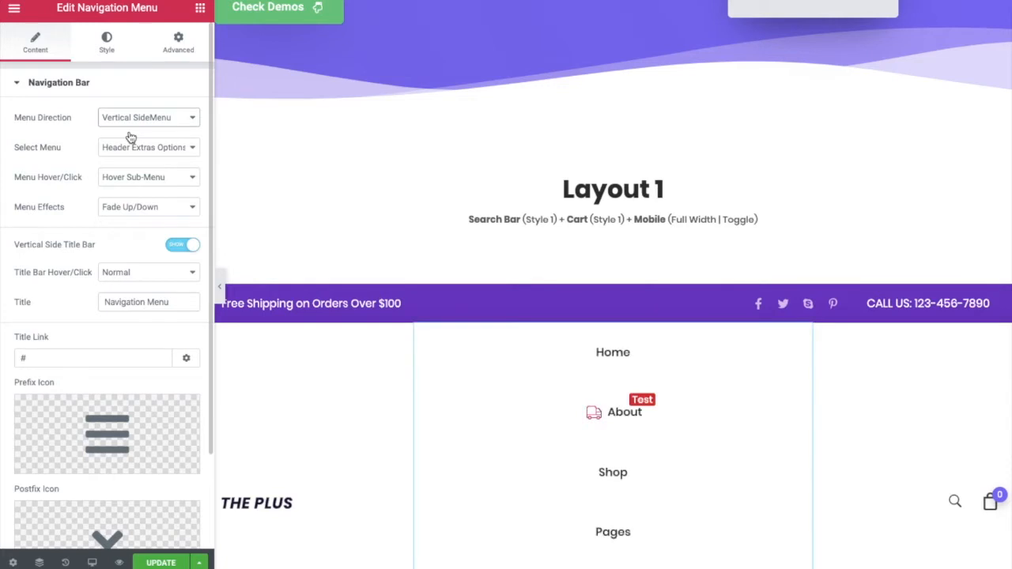
scroll(369, 192, "down", 2)
scroll(369, 192, "down", 2)
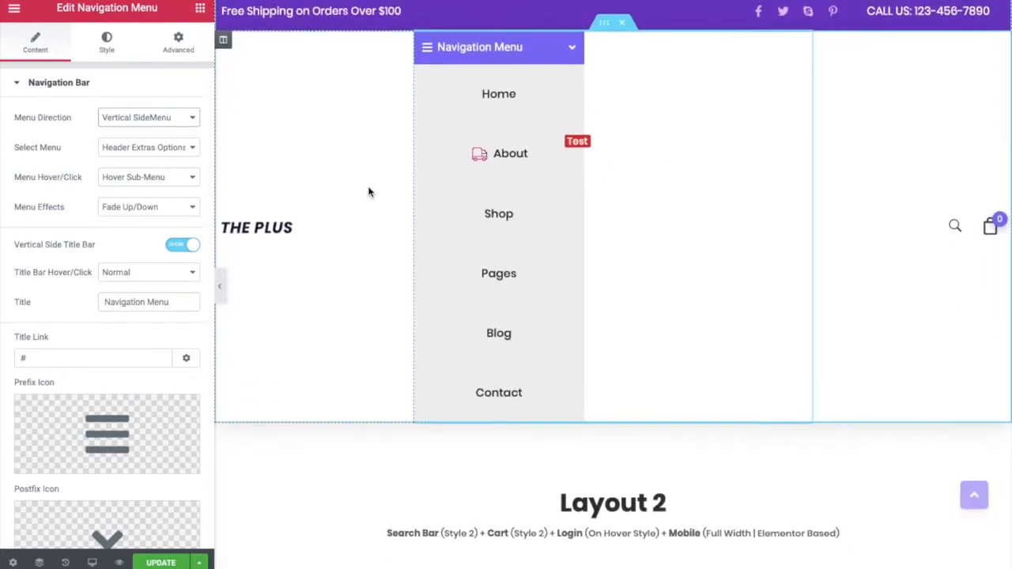
scroll(493, 231, "up", 2)
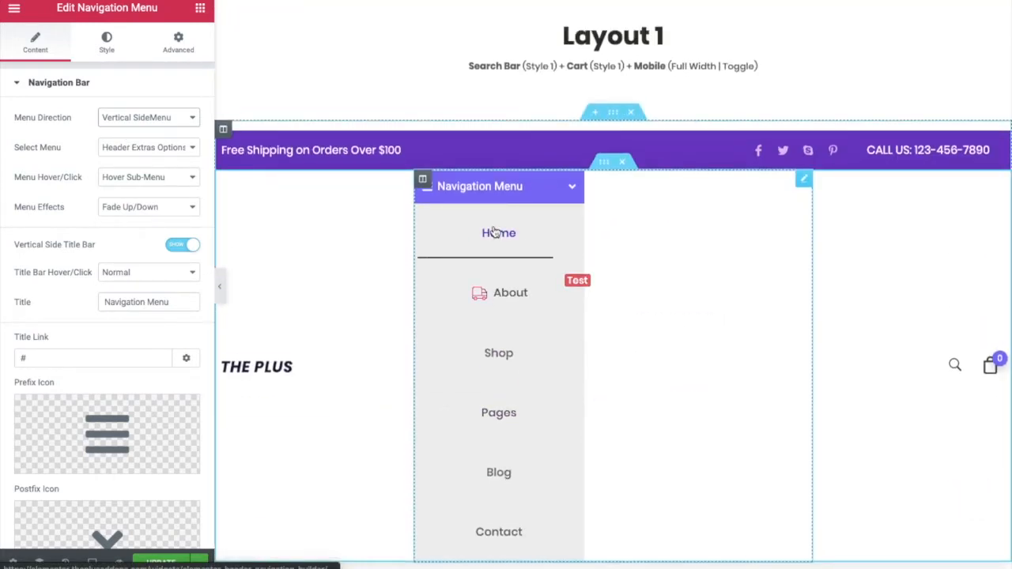
Step: Set the Layout 1 navigation's direction to Horizontal Menu and choose Header Extras Options as its menu
left_click(136, 118)
left_click(136, 94)
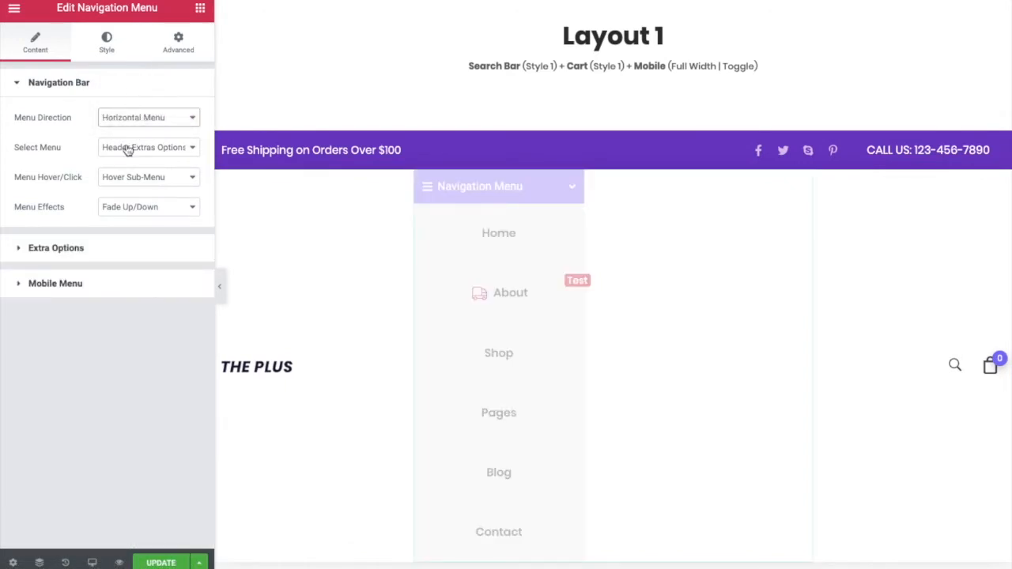
left_click(127, 150)
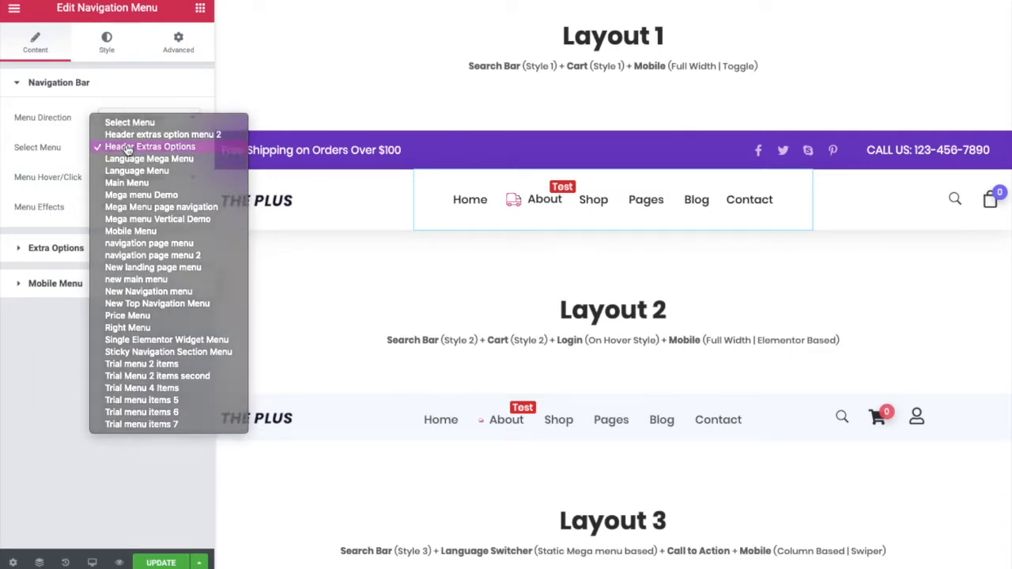
left_click(127, 150)
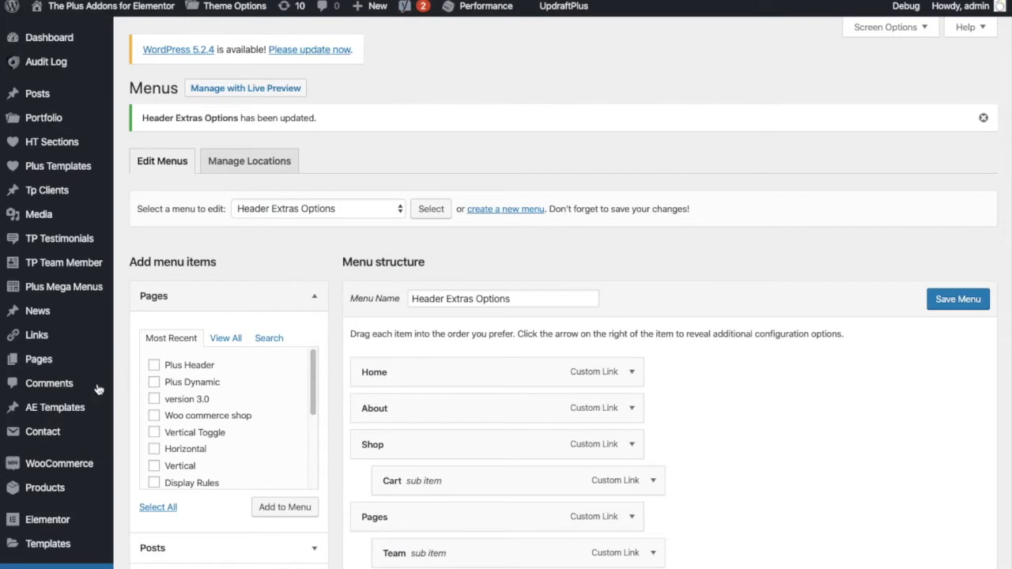
Step: In the WordPress dashboard, open the Menus page and review the menus available for editing, keeping Header Extras Options chosen
scroll(85, 427, "down", 2)
scroll(63, 439, "down", 1)
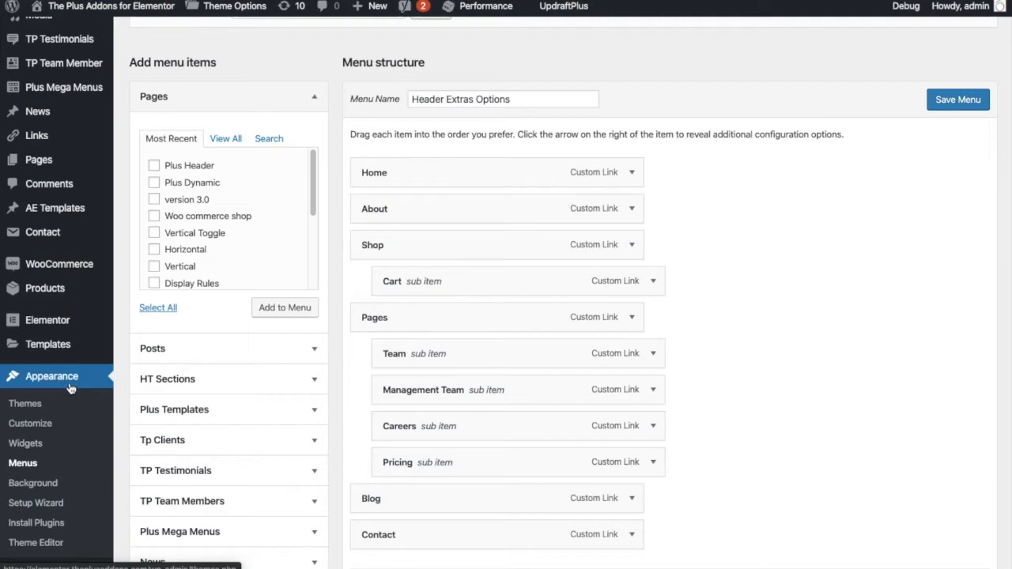
left_click(28, 465)
left_click(286, 211)
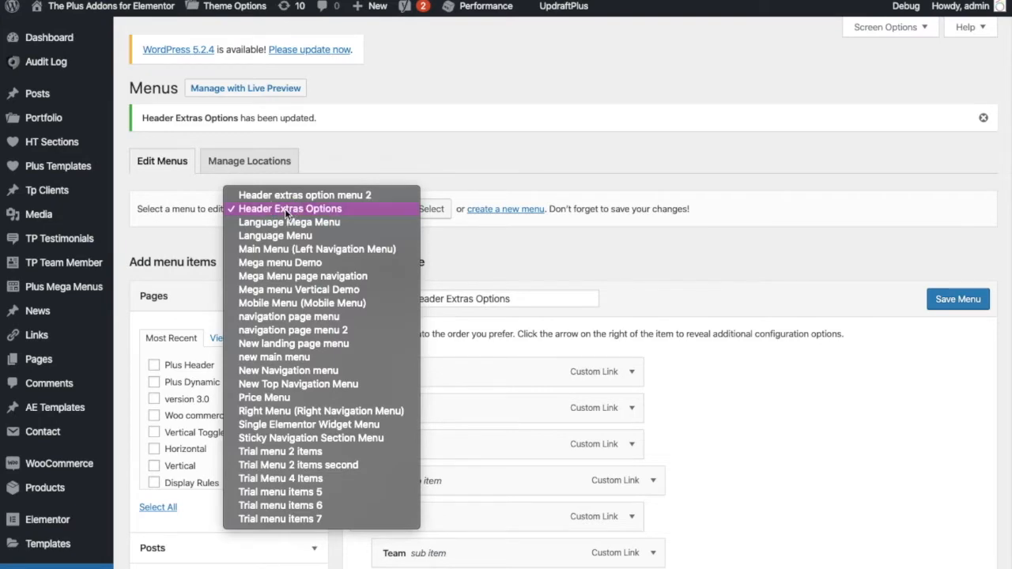
left_click(284, 209)
mouse_move(370, 7)
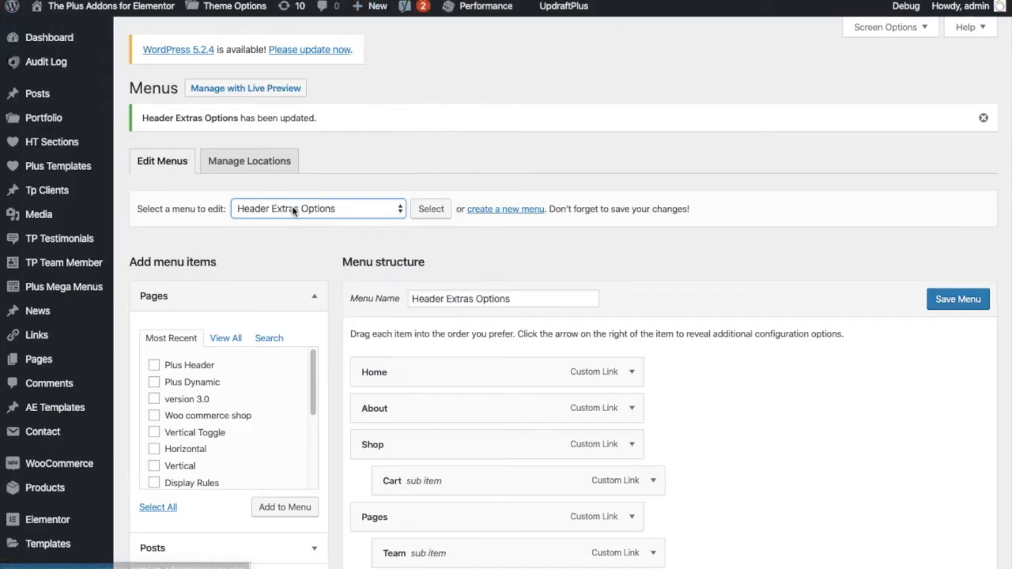
left_click(292, 209)
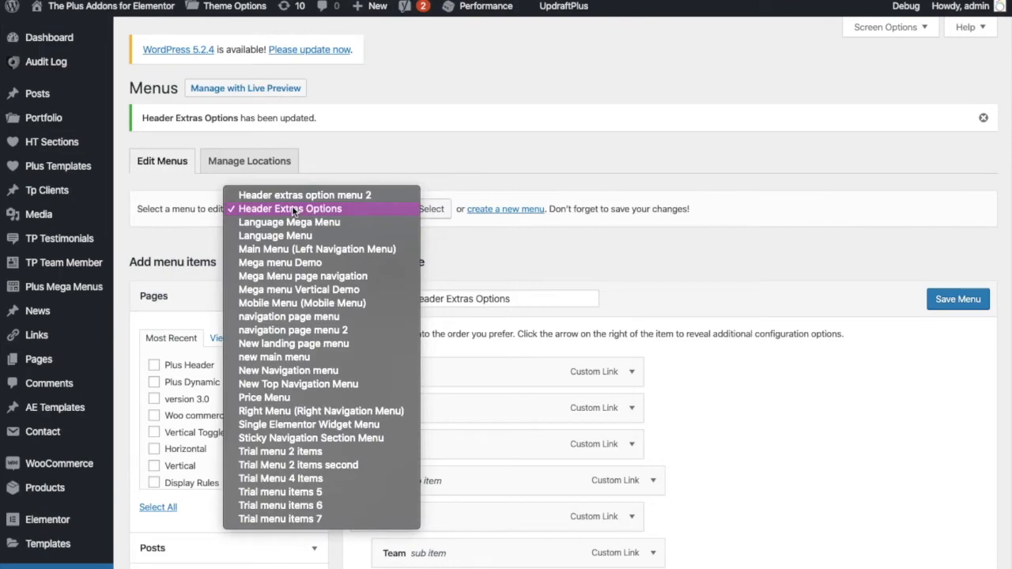
left_click(292, 208)
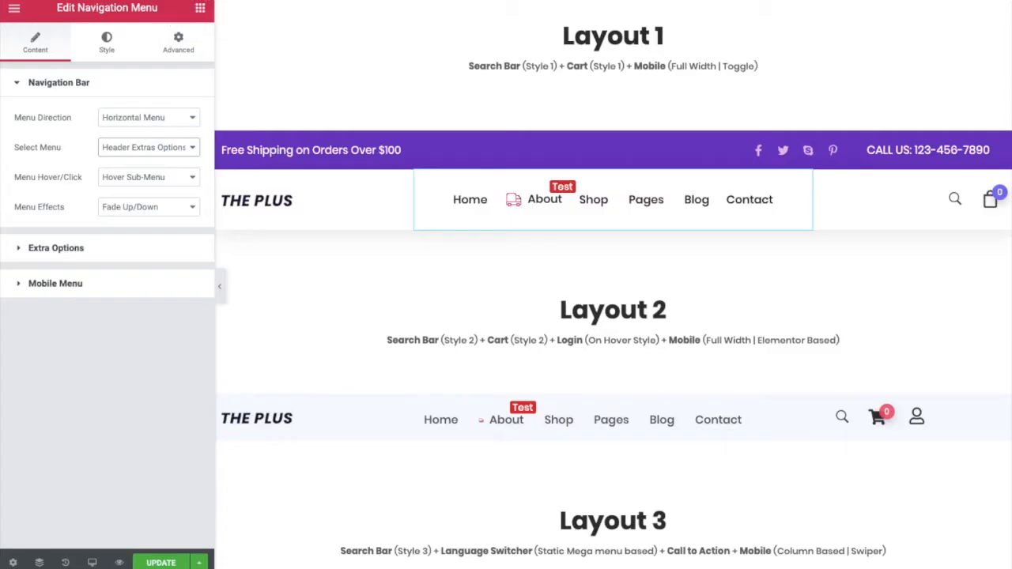
Step: Back in Elementor, use the Header Extras Options menu with Hover Sub-Menu behaviour and the Fade Up/Down effect
left_click(141, 149)
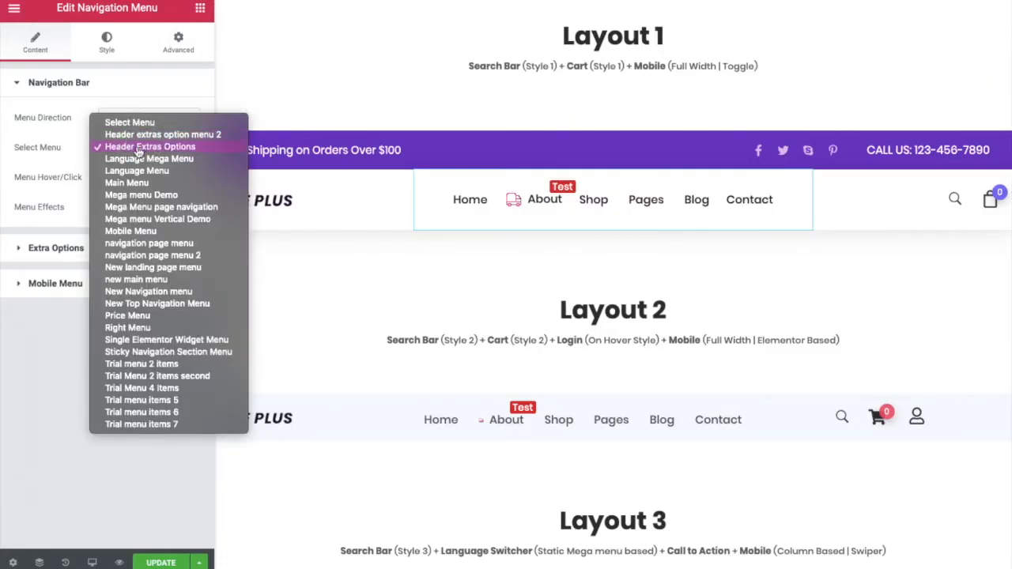
left_click(139, 149)
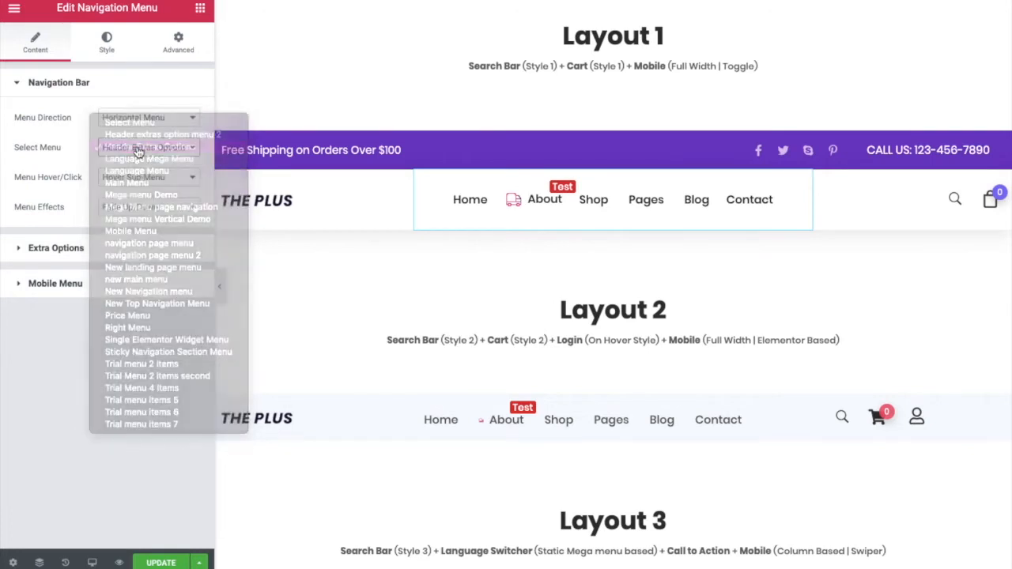
left_click(139, 179)
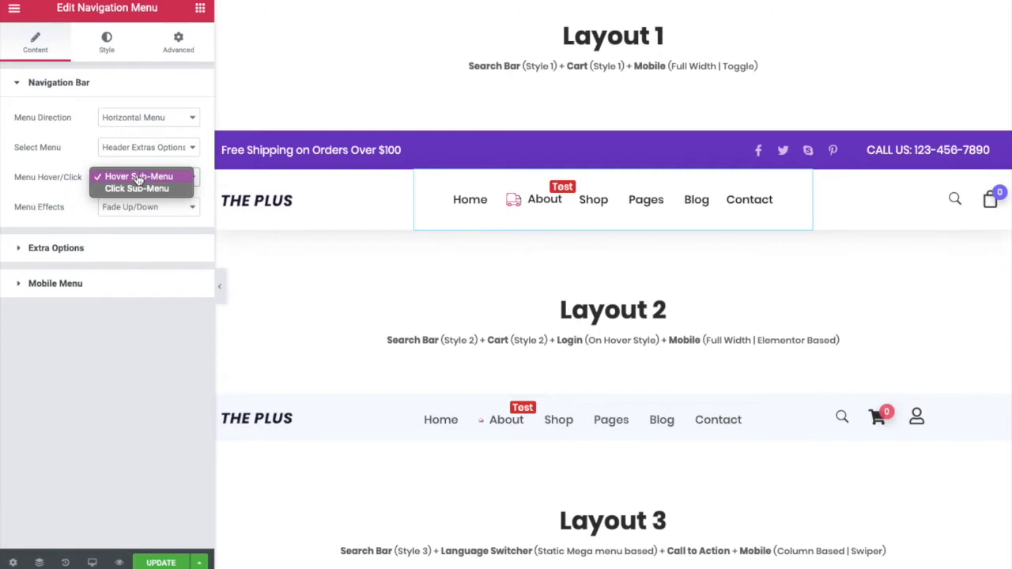
left_click(139, 177)
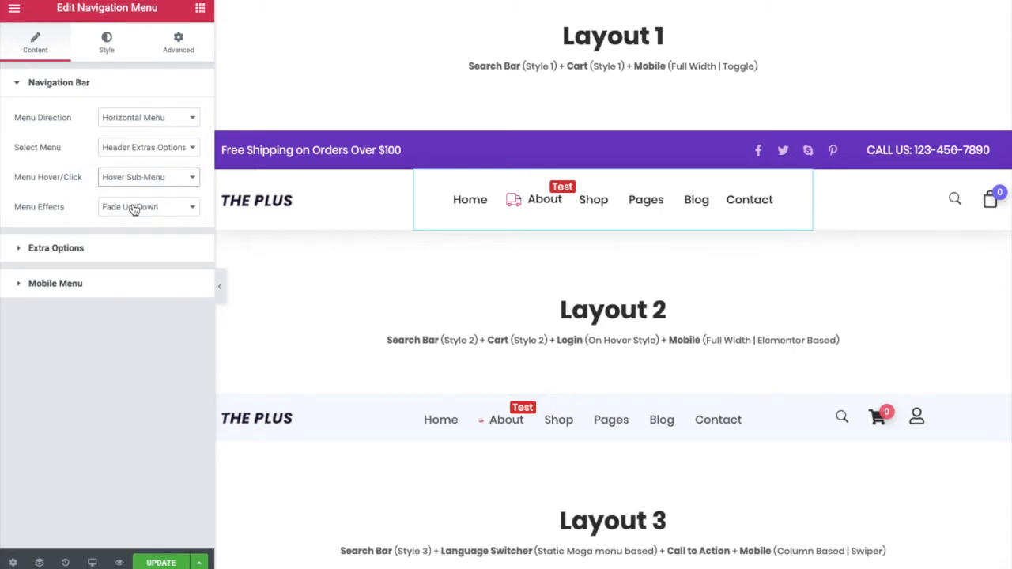
left_click(134, 207)
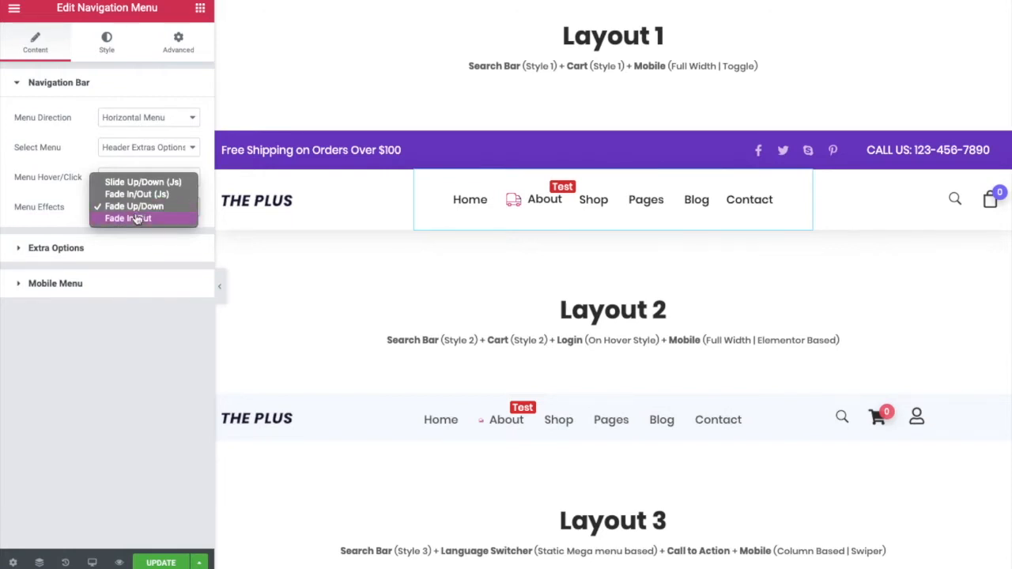
left_click(137, 207)
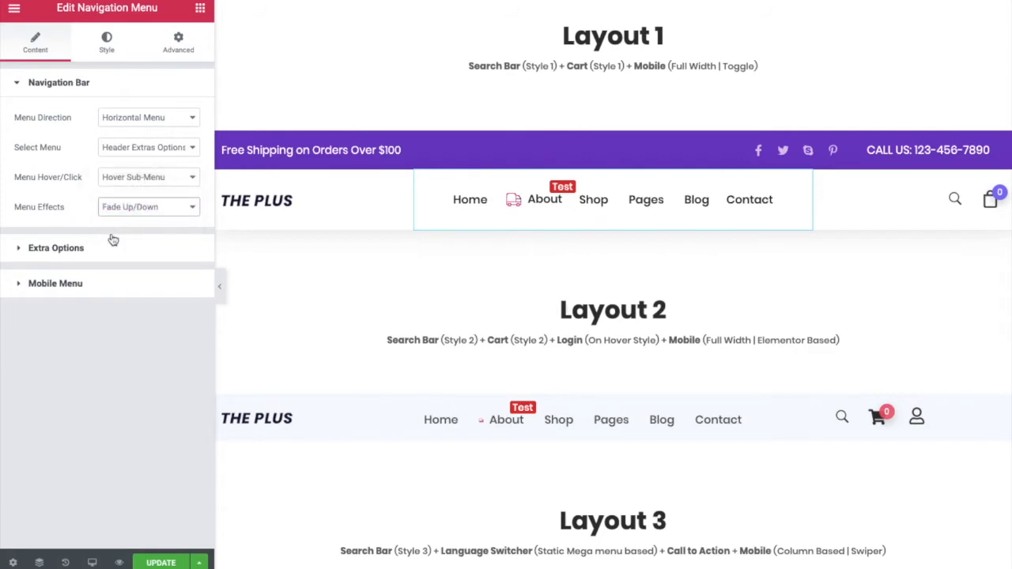
Step: Try left alignment for the Layout 1 menu in its extra options and return it to center alignment
left_click(109, 247)
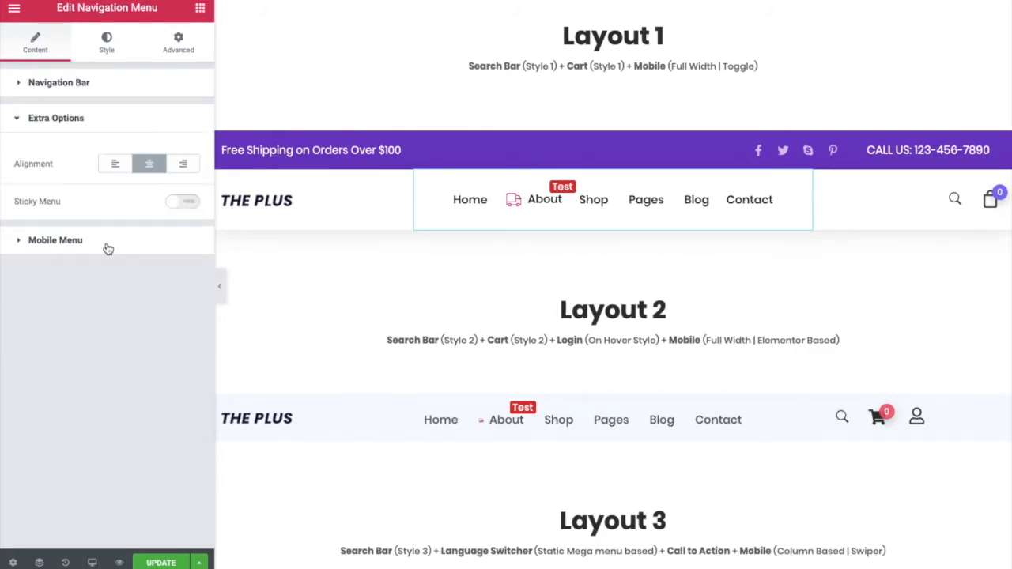
left_click(115, 164)
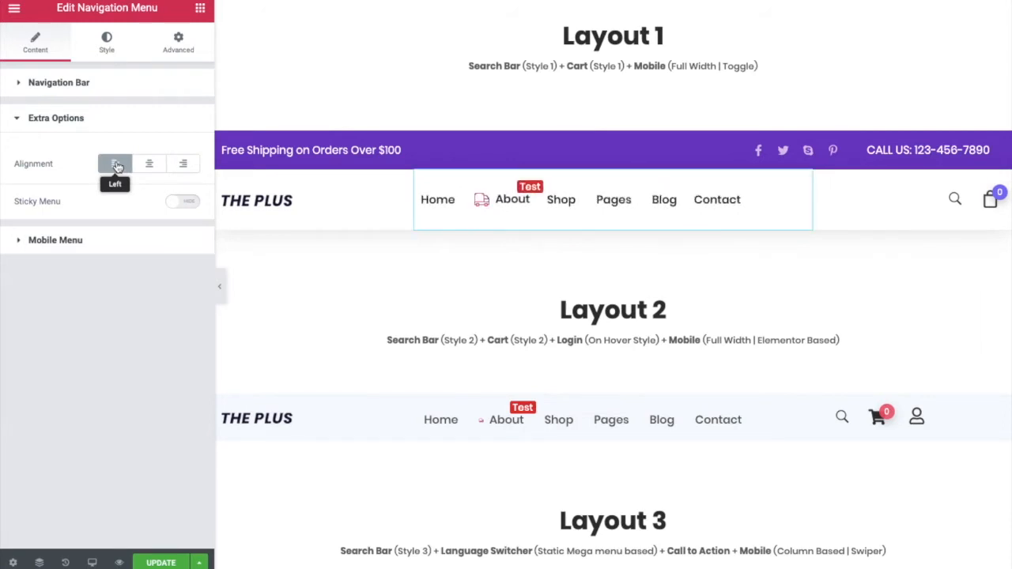
left_click(149, 164)
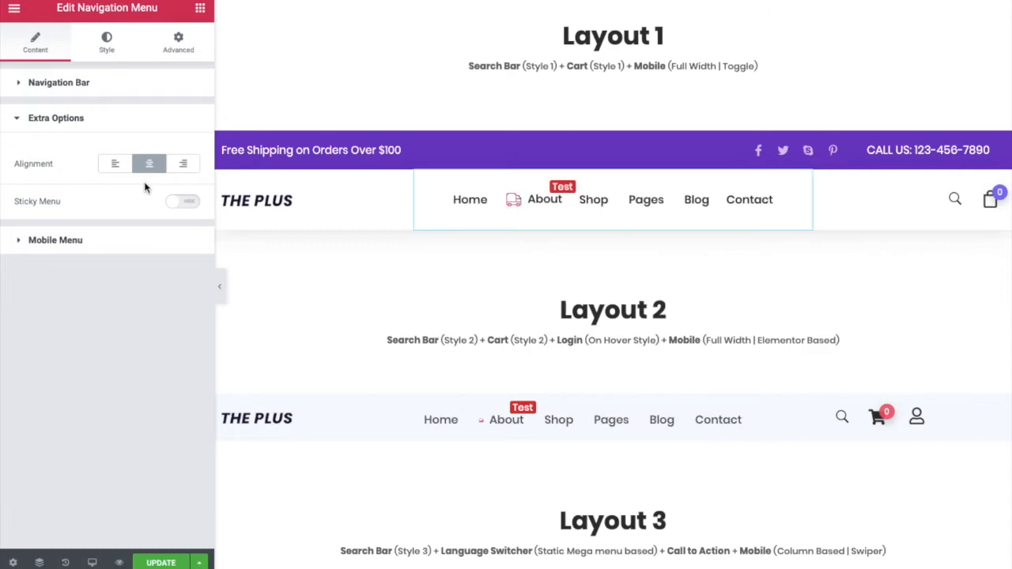
Step: Turn on Sticky Menu for the Layout 1 navigation and check how the header behaves while moving through the page
left_click(187, 203)
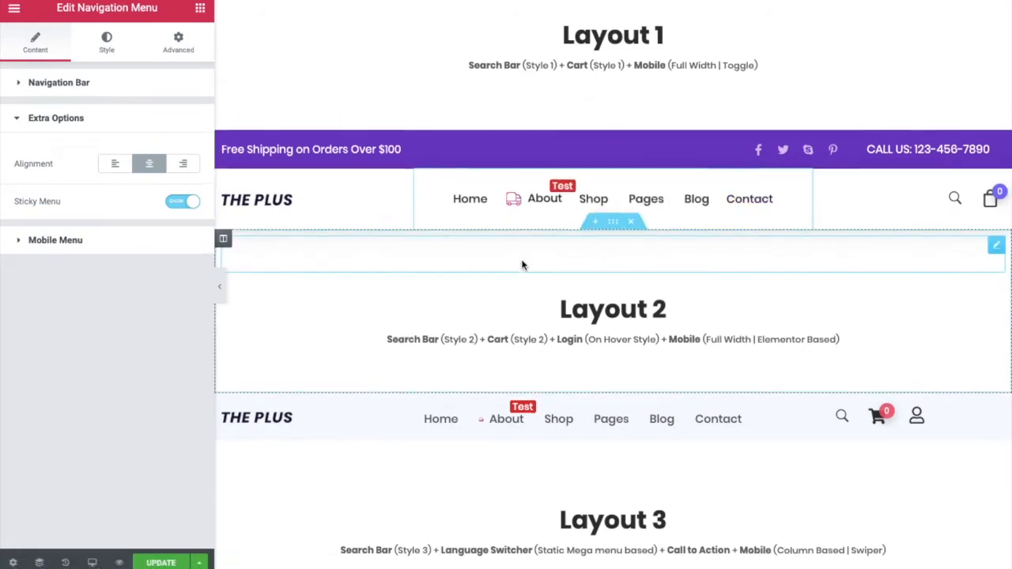
scroll(522, 265, "down", 8)
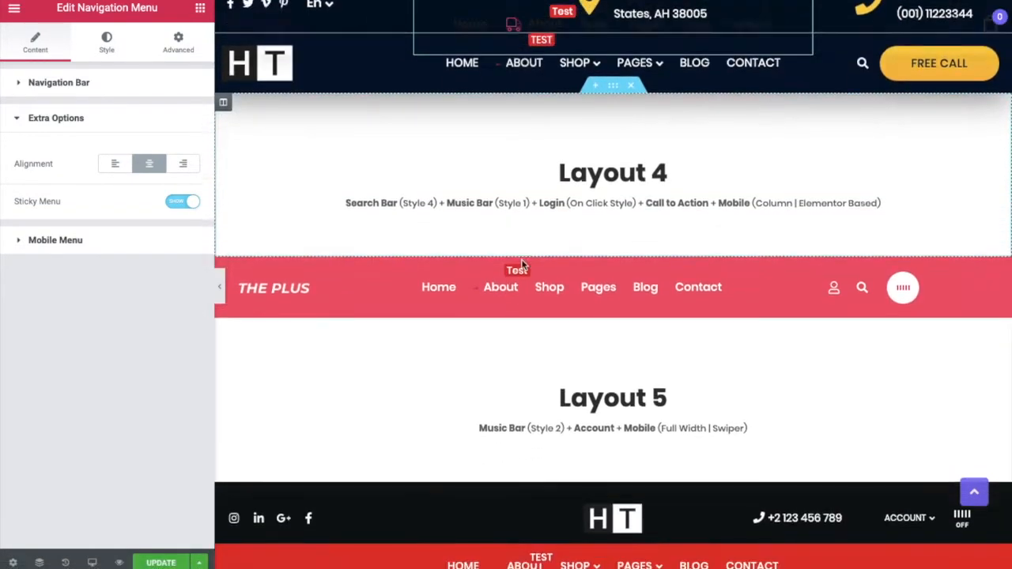
scroll(522, 265, "up", 6)
scroll(522, 265, "up", 6)
scroll(522, 265, "down", 2)
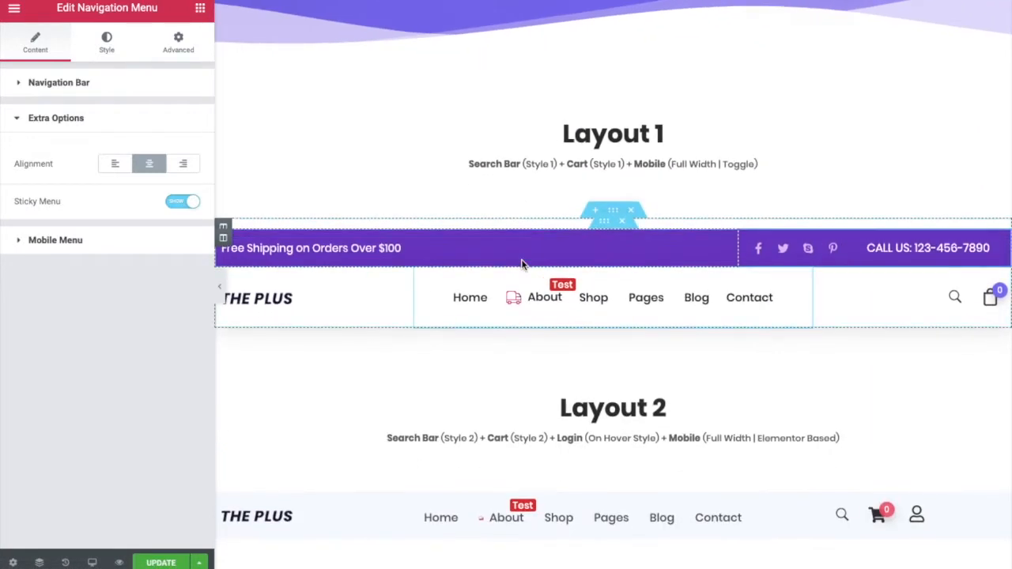
scroll(522, 265, "down", 5)
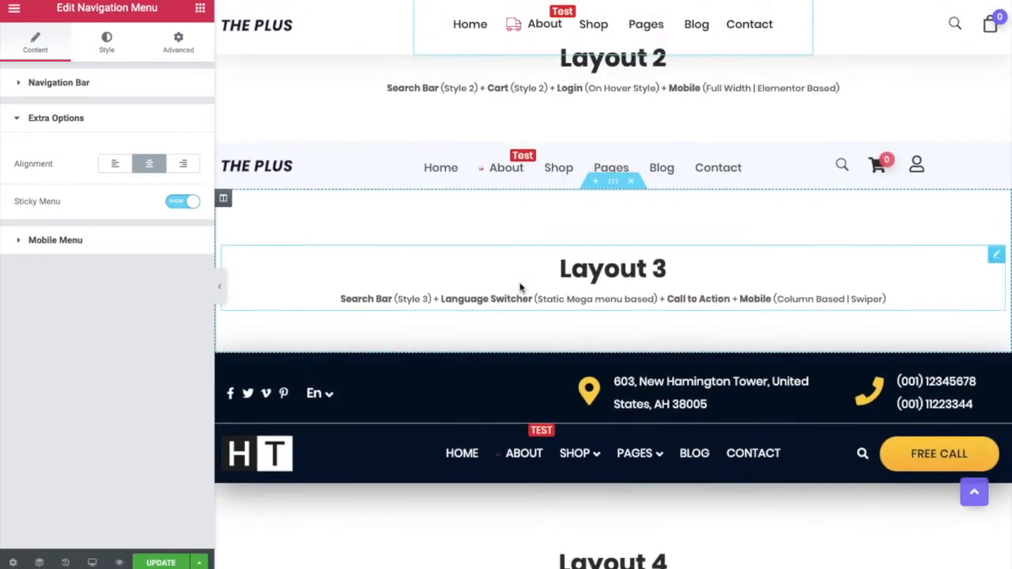
scroll(521, 287, "up", 6)
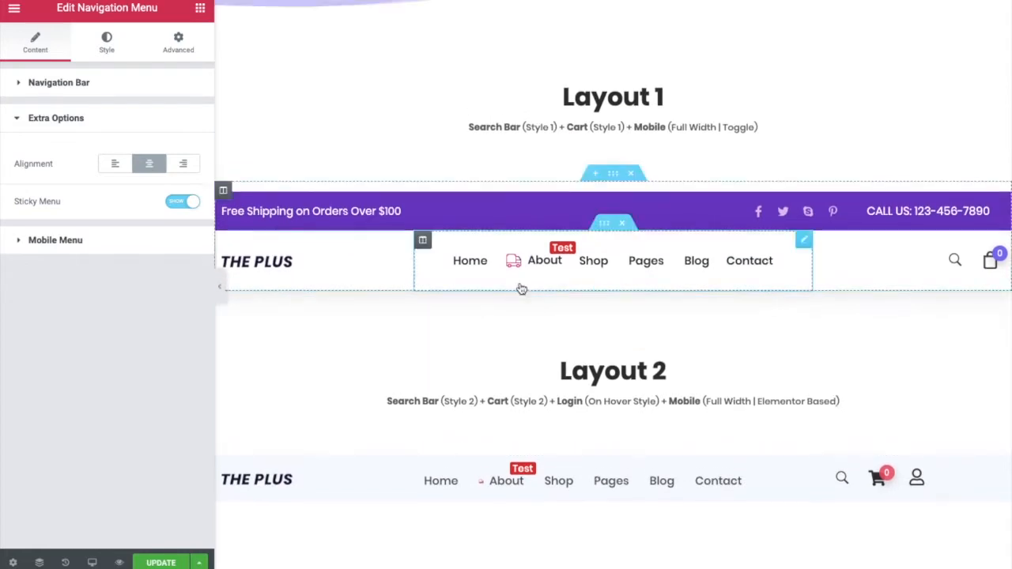
left_click(183, 201)
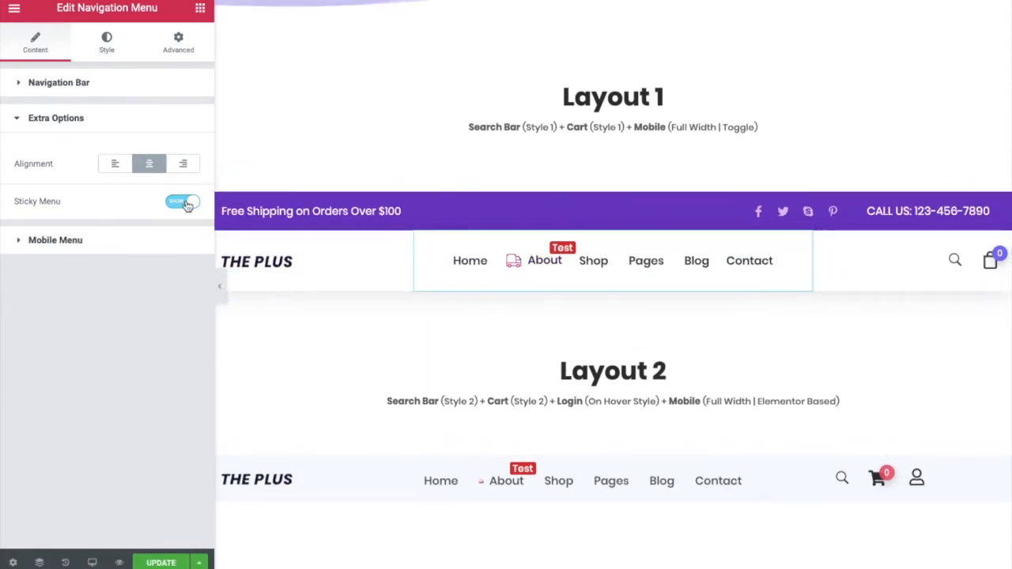
Step: Review the Mobile Menu settings, and in the Main Menu style check the typography's family, weight, transform and style options
left_click(143, 249)
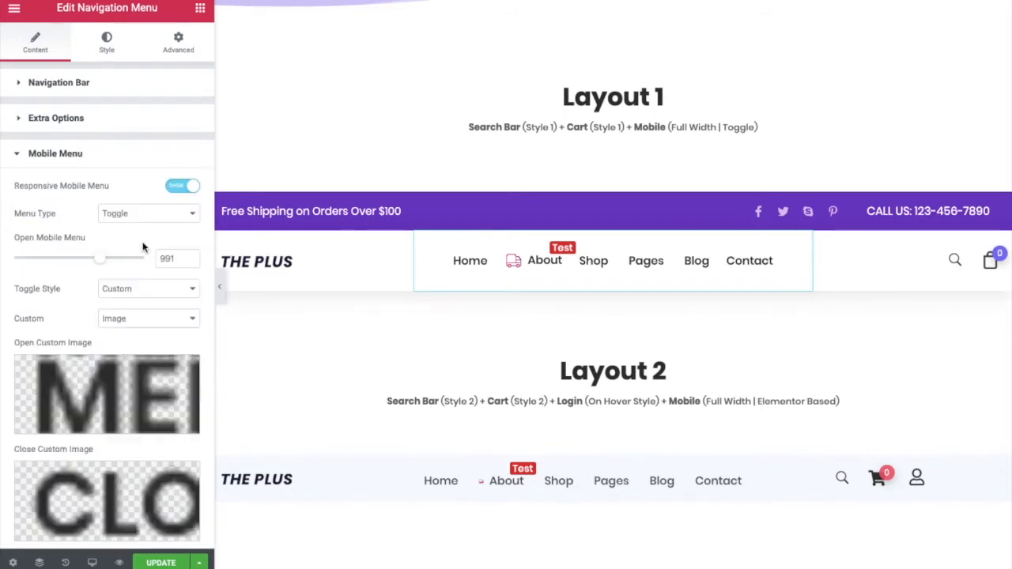
left_click(121, 162)
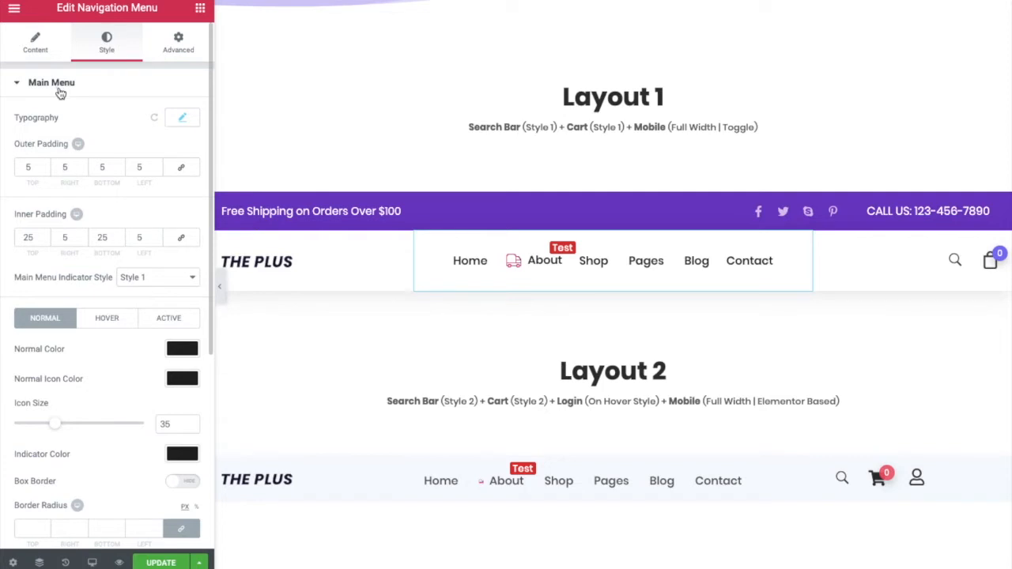
left_click(177, 122)
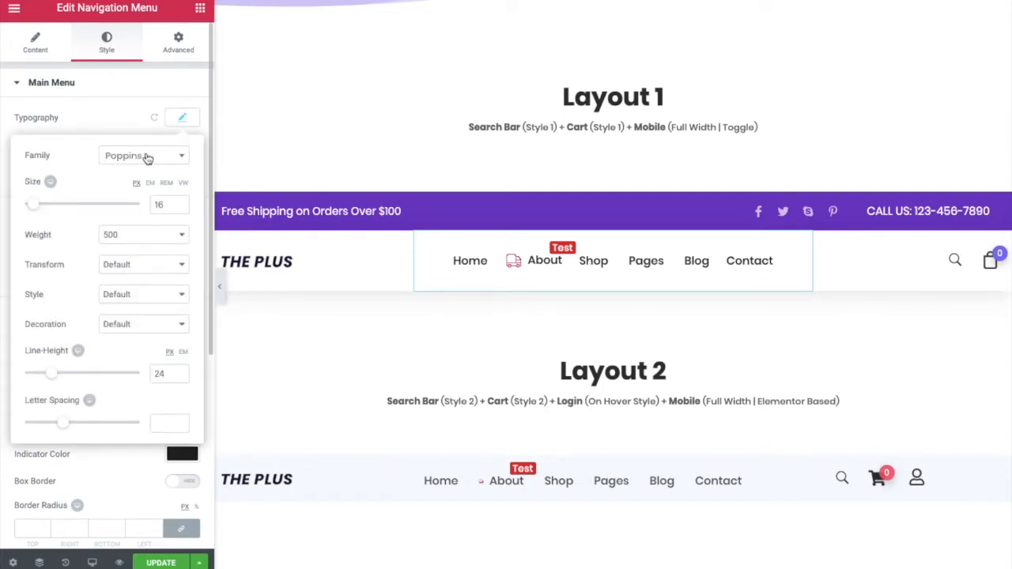
left_click(145, 158)
left_click(146, 158)
left_click(120, 235)
left_click(125, 265)
left_click(123, 265)
left_click(129, 293)
left_click(126, 293)
left_click(182, 119)
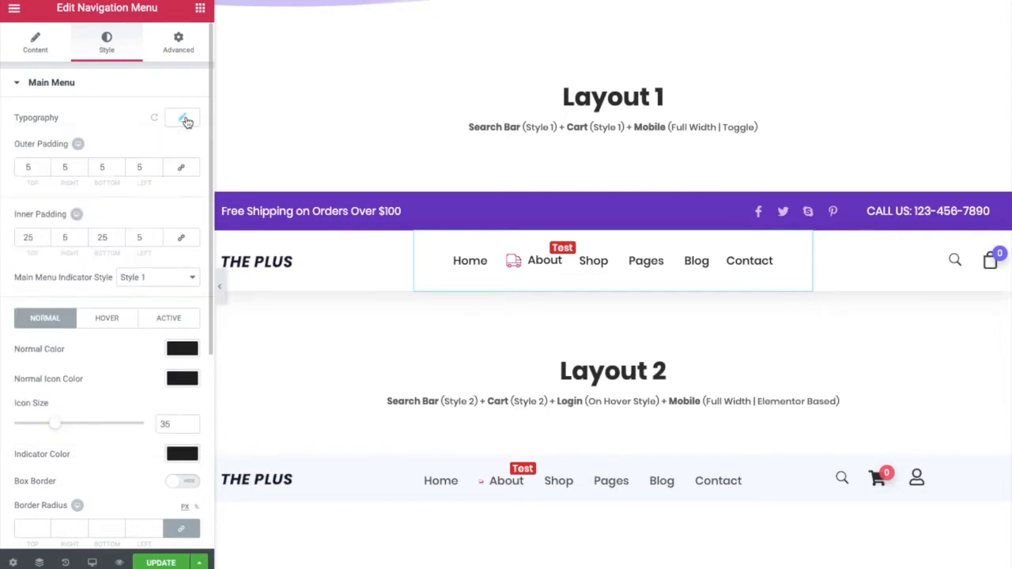
Step: Try a top outer padding of 15 for the main menu and return it to 5
left_click(37, 164)
type("1")
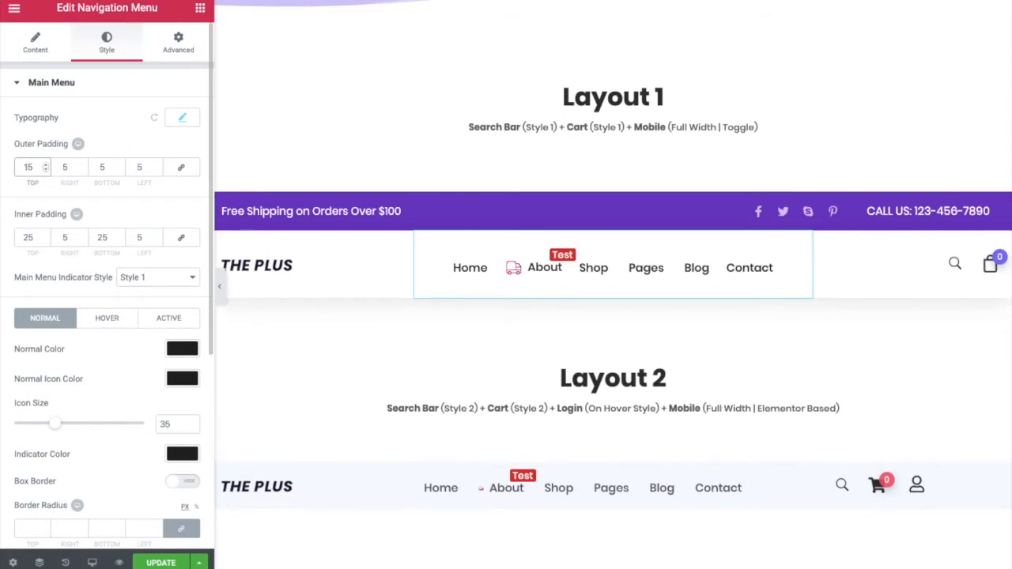
key("BackSpace")
left_click(75, 144)
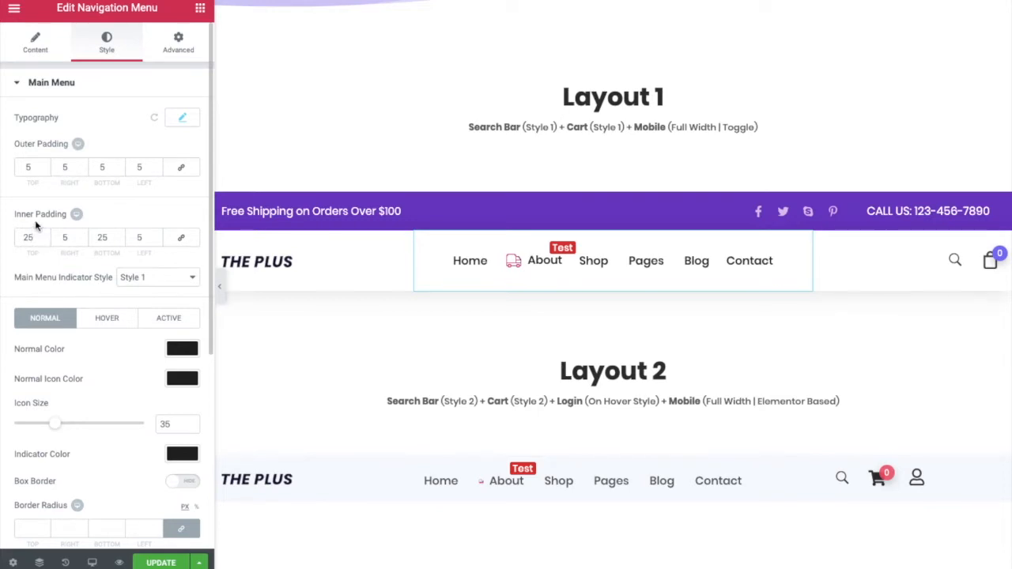
Step: Check the Main Menu Indicator Style choices and compare the indicator on Layout 3's Shop item, keeping Style 1 for Layout 1
scroll(93, 290, "down", 2)
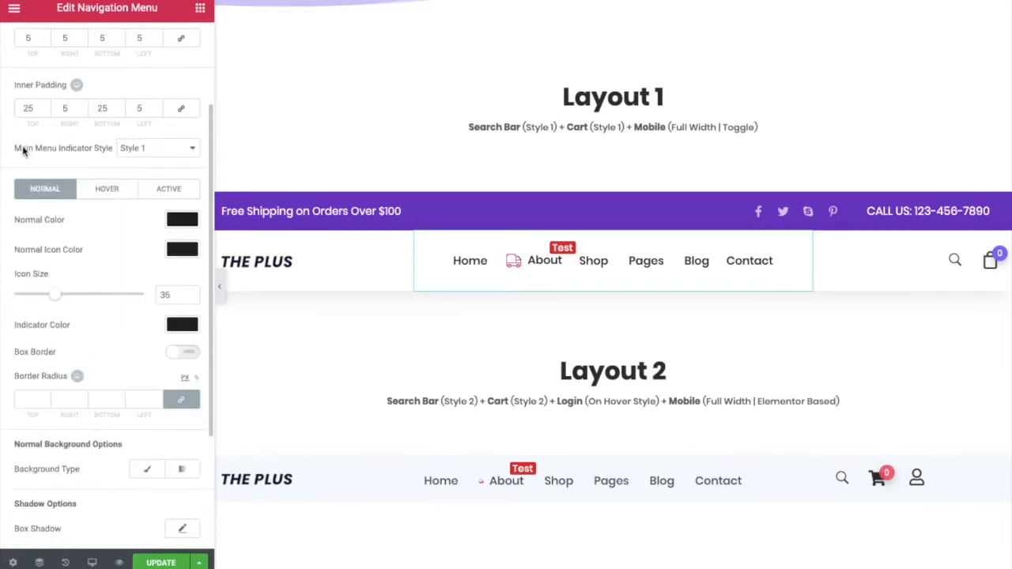
left_click(142, 148)
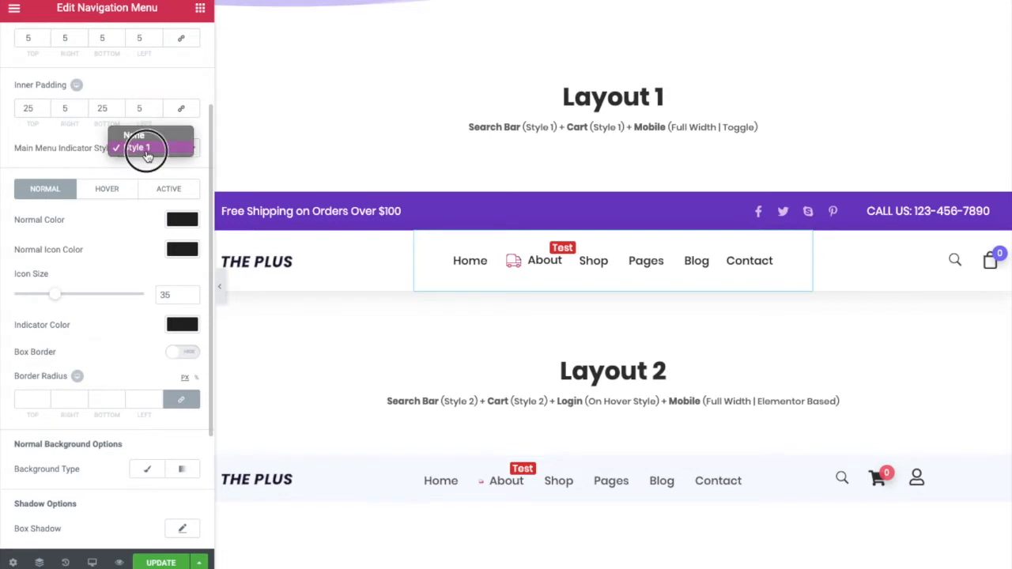
left_click(145, 151)
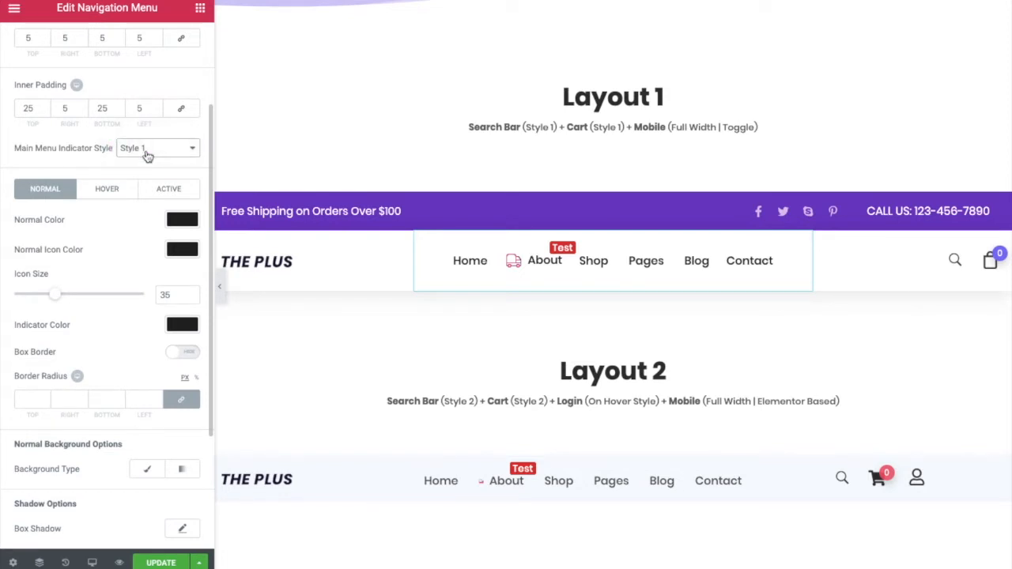
left_click(145, 155)
left_click(183, 161)
scroll(553, 356, "down", 1)
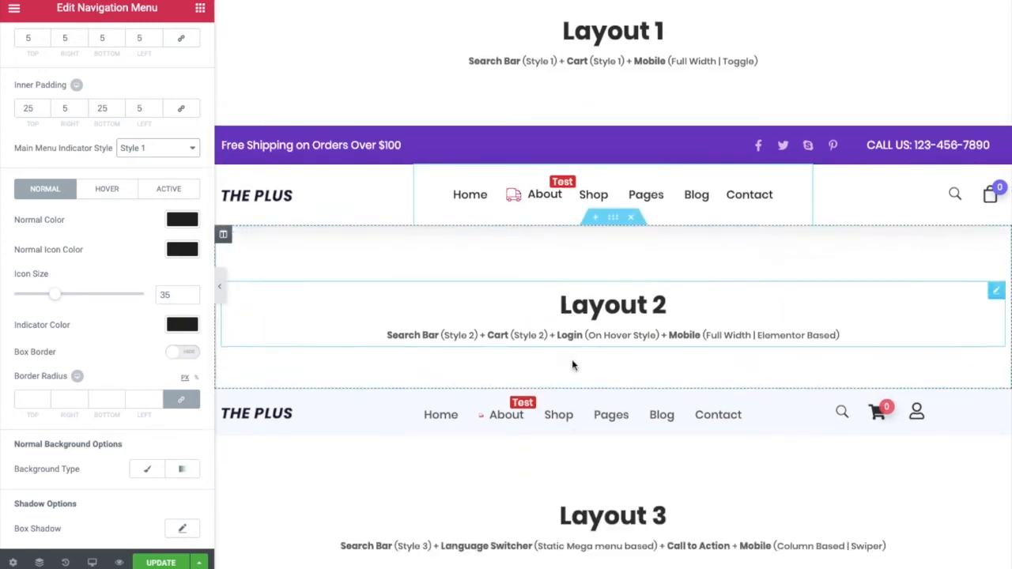
scroll(572, 359, "down", 5)
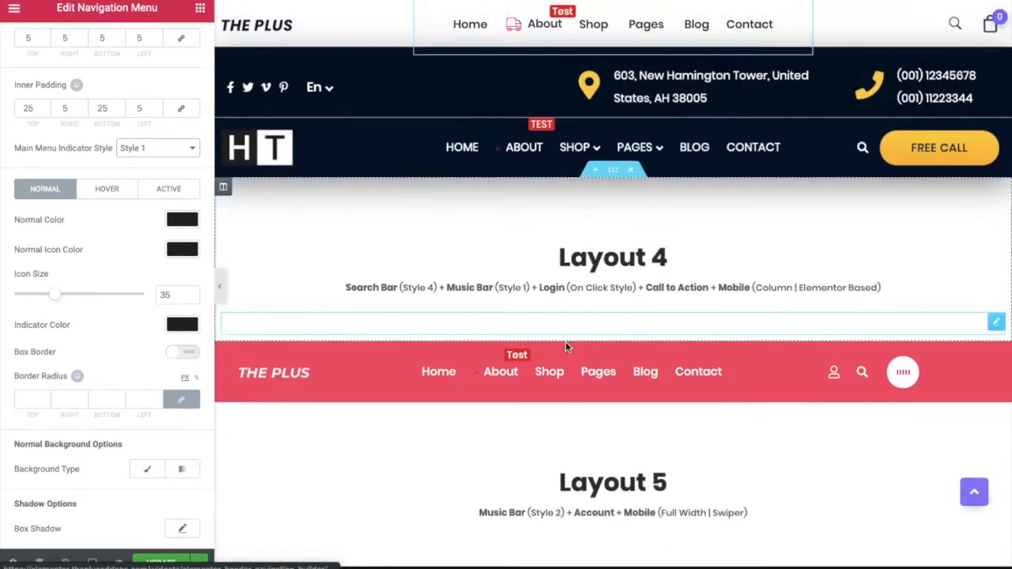
mouse_move(577, 134)
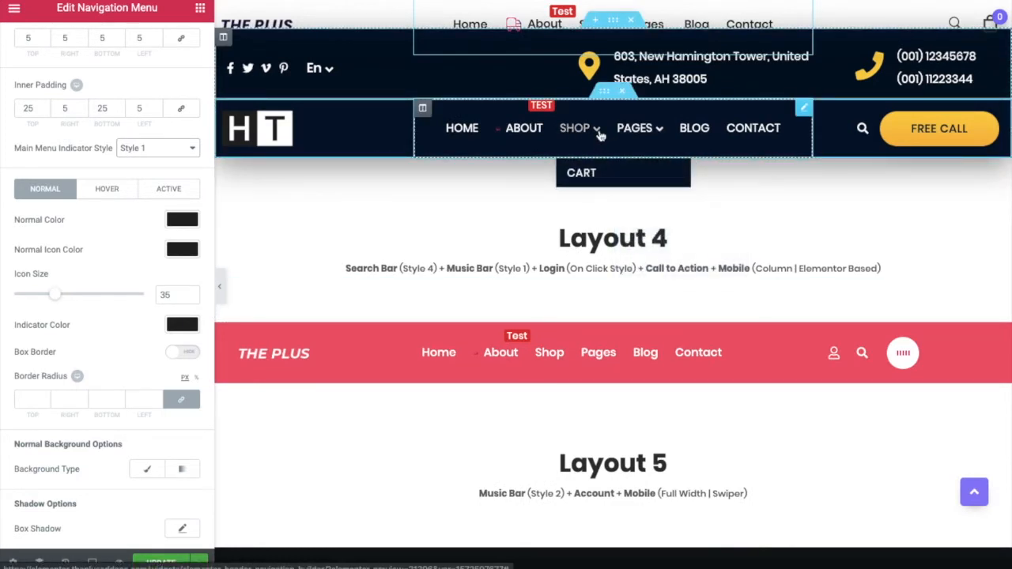
left_click(146, 149)
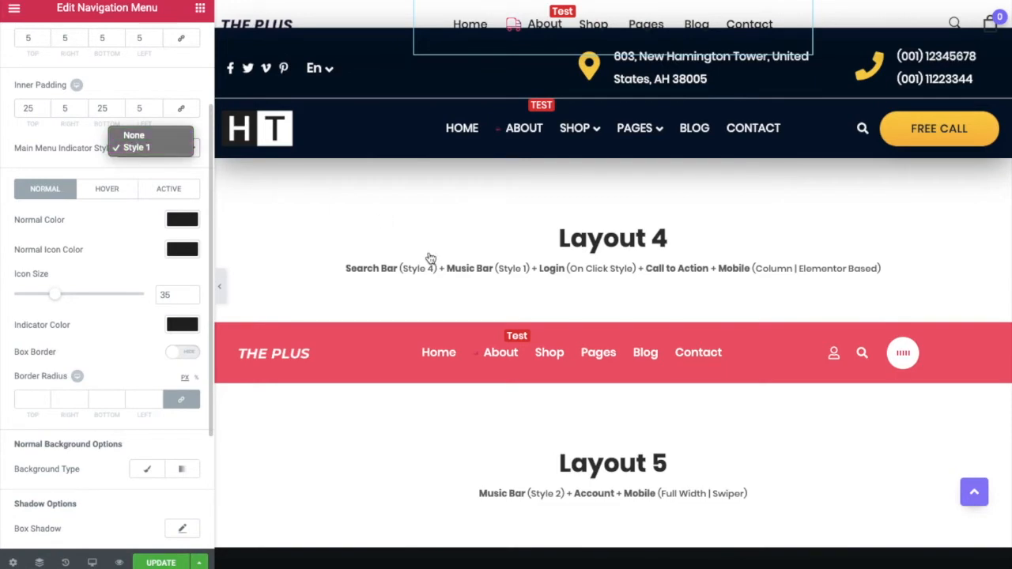
left_click(131, 148)
scroll(510, 219, "up", 10)
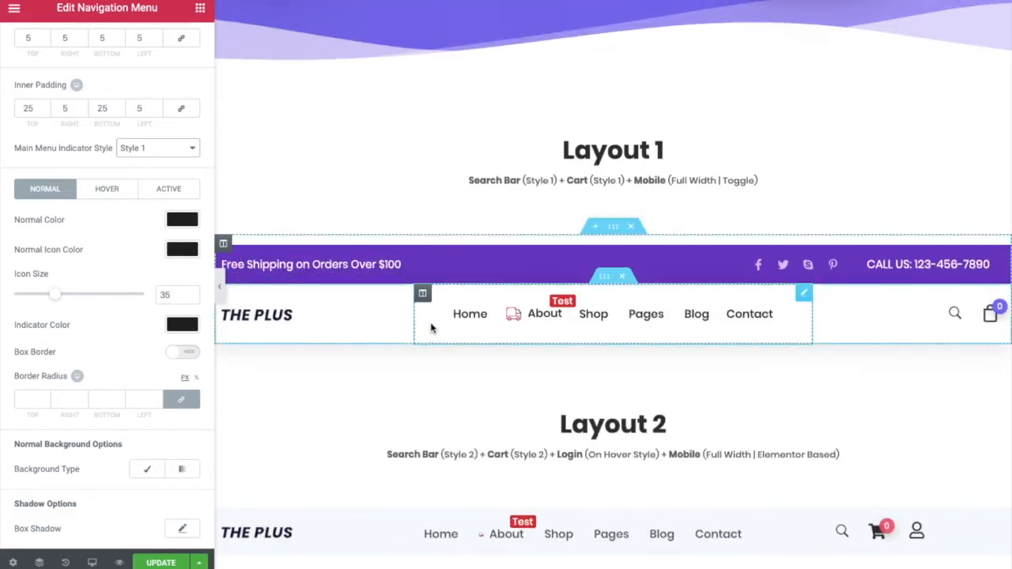
Step: Review the main menu's Hover and Active style options and return to its Normal state options
left_click(50, 200)
left_click(105, 195)
left_click(164, 197)
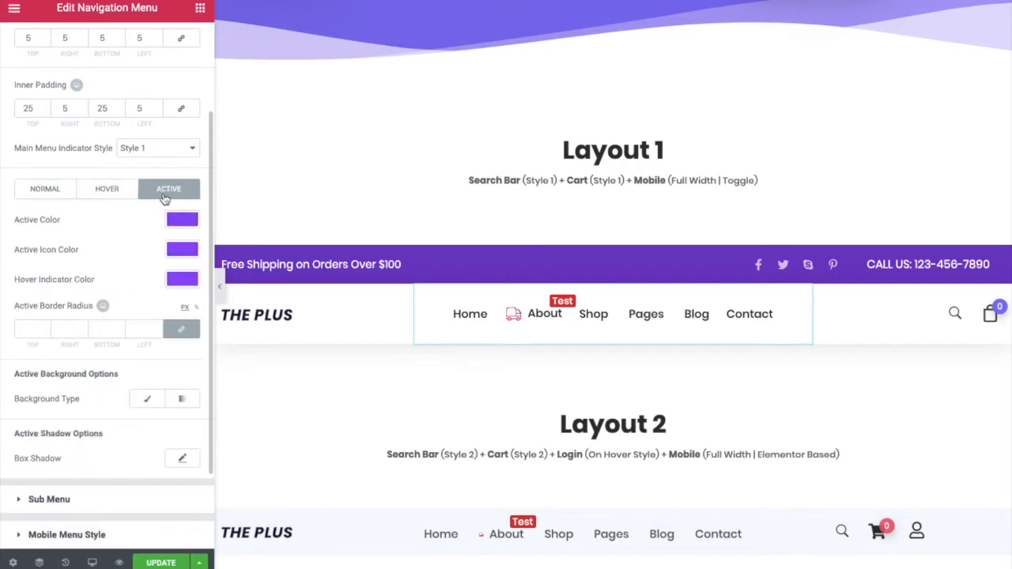
left_click(42, 193)
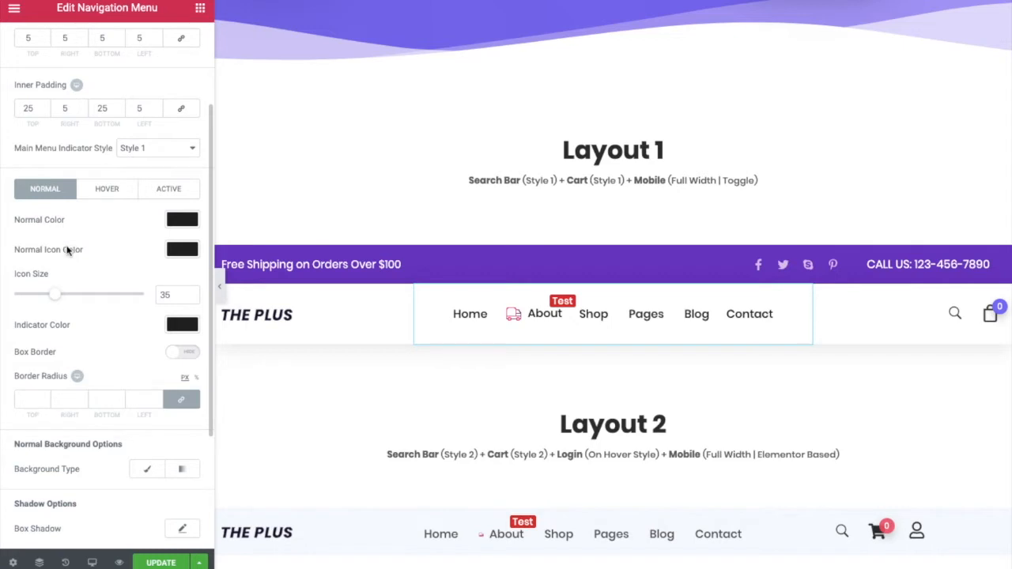
Step: Try a box border around the main menu items in the Normal state and switch it off again
scroll(66, 250, "down", 1)
scroll(65, 276, "down", 1)
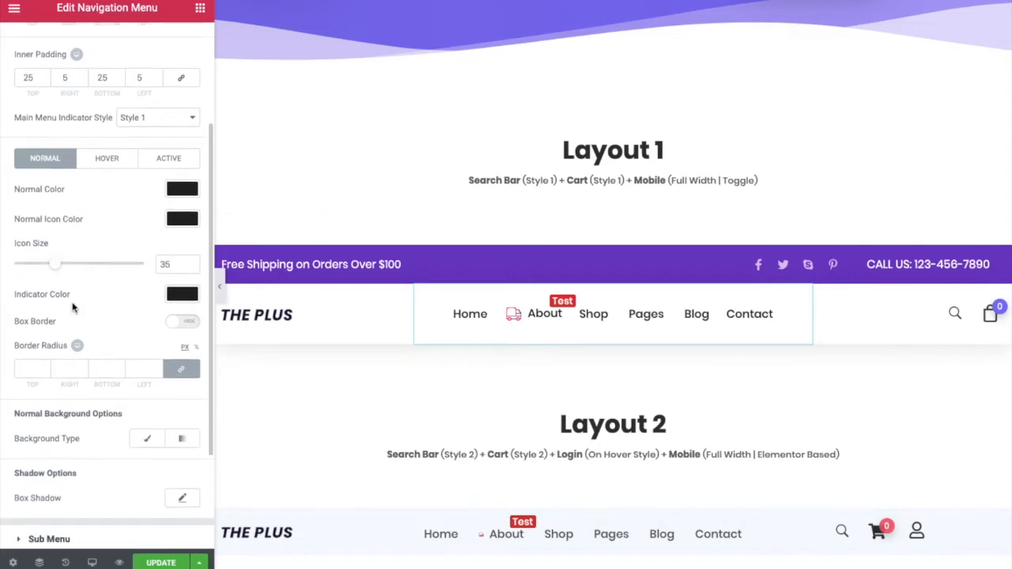
scroll(73, 303, "down", 3)
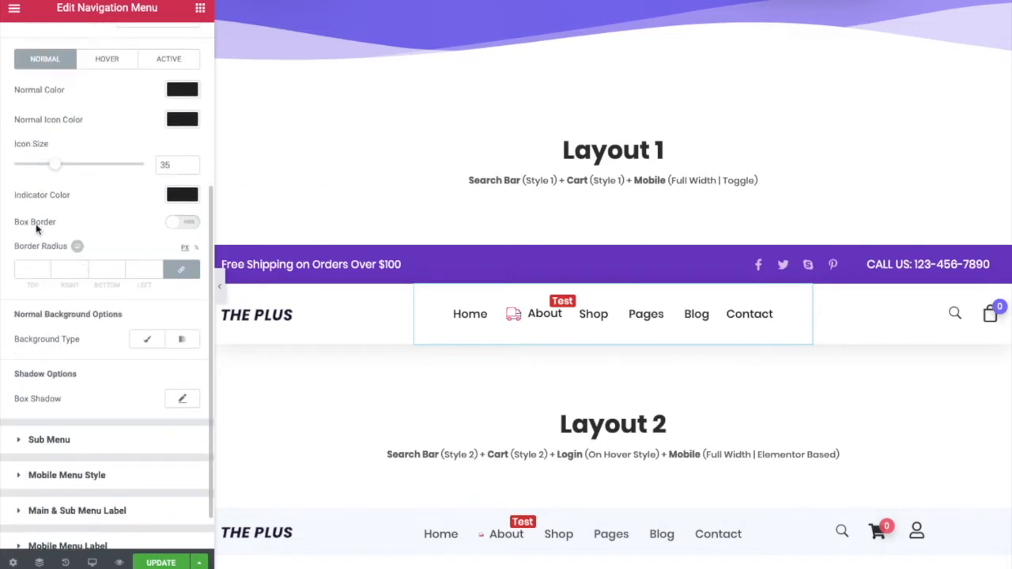
left_click(174, 225)
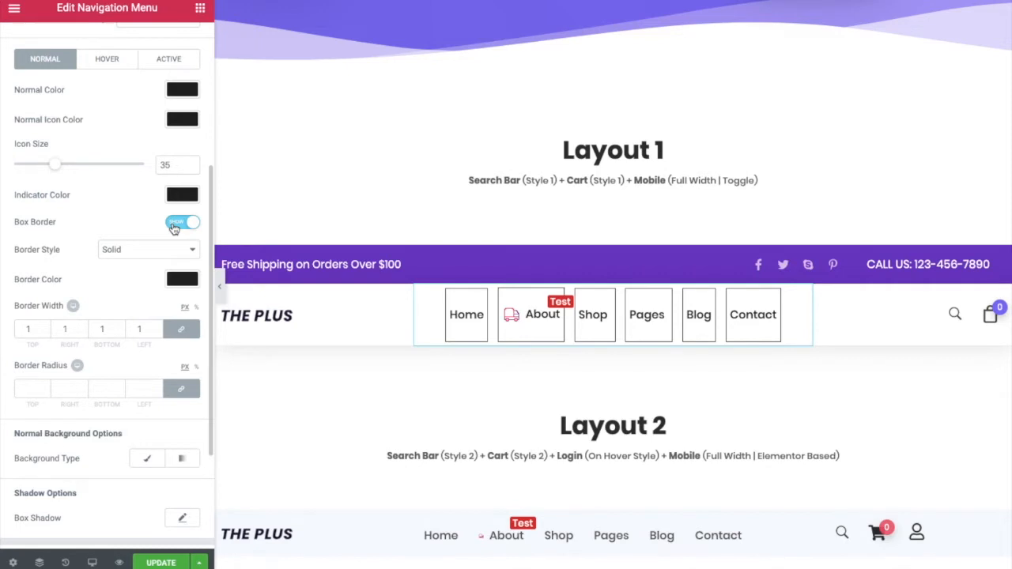
left_click(174, 226)
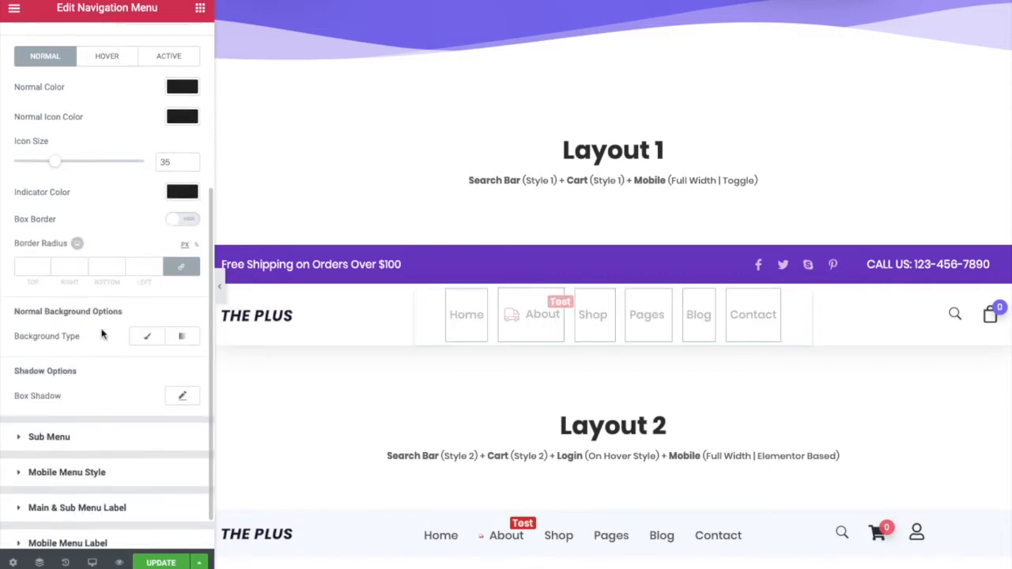
Step: Try a classic grey background on the main menu items in the Normal state and remove it
left_click(137, 338)
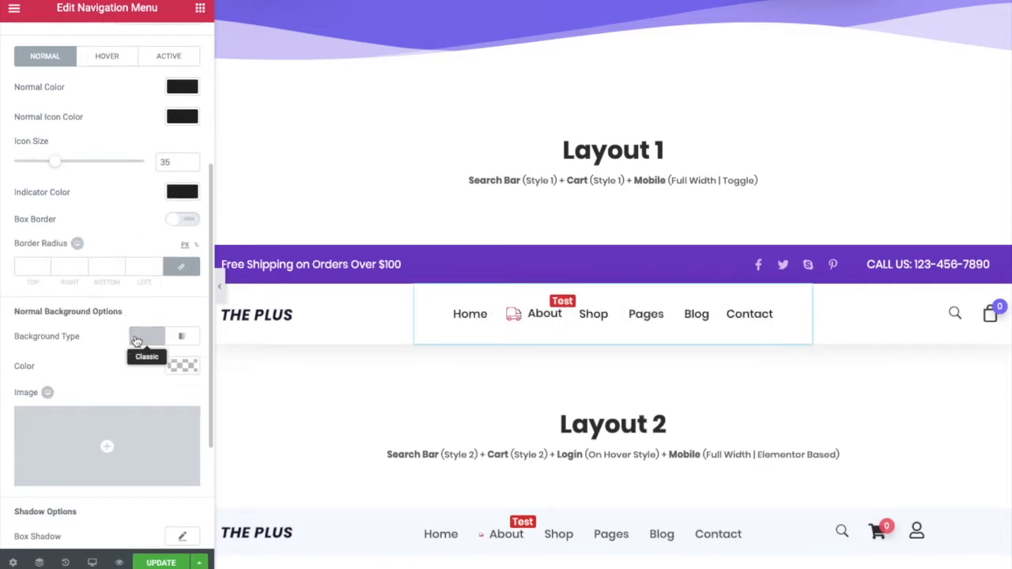
scroll(139, 332, "down", 1)
left_click(179, 333)
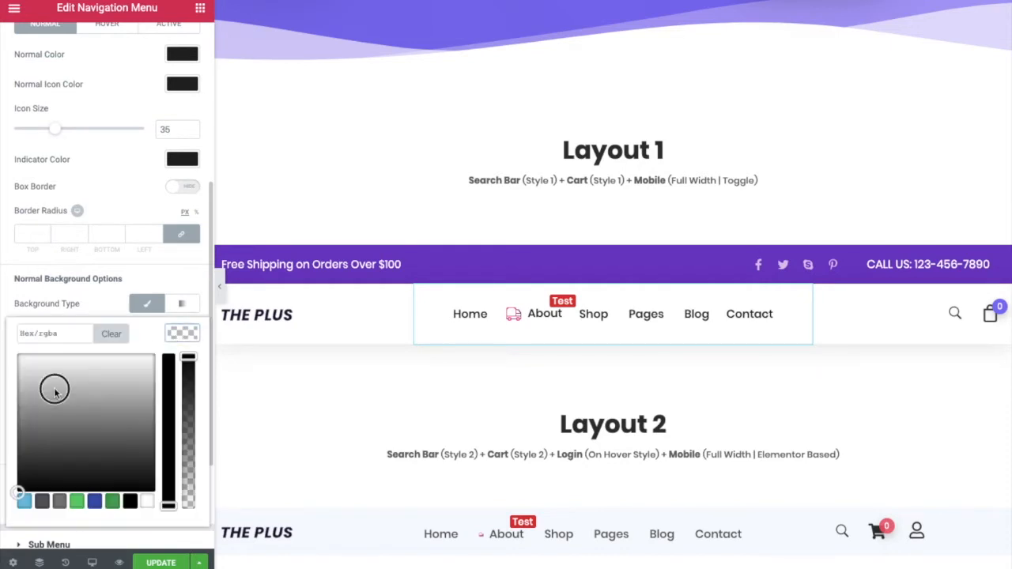
left_click(54, 388)
left_click(177, 339)
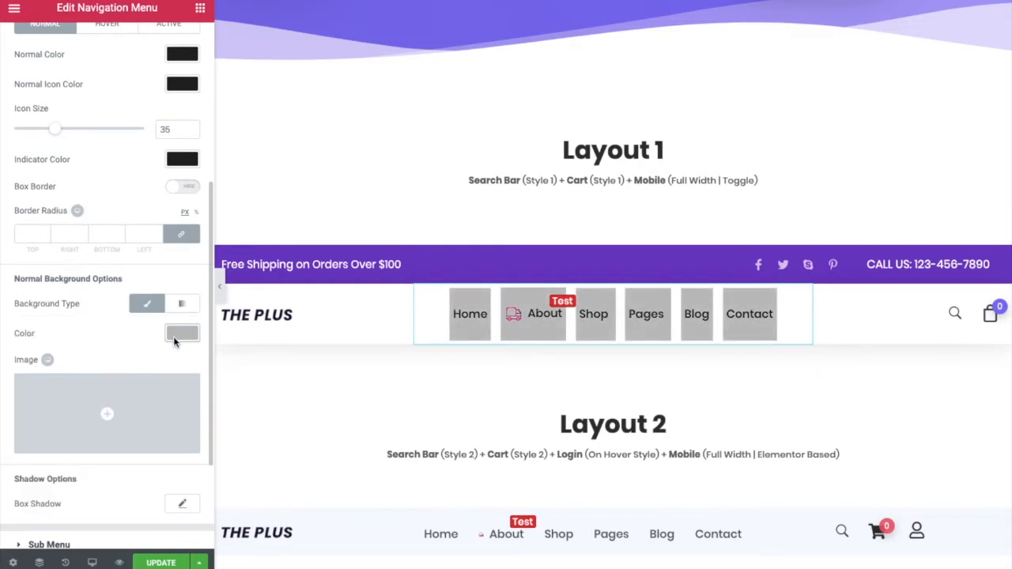
left_click(145, 307)
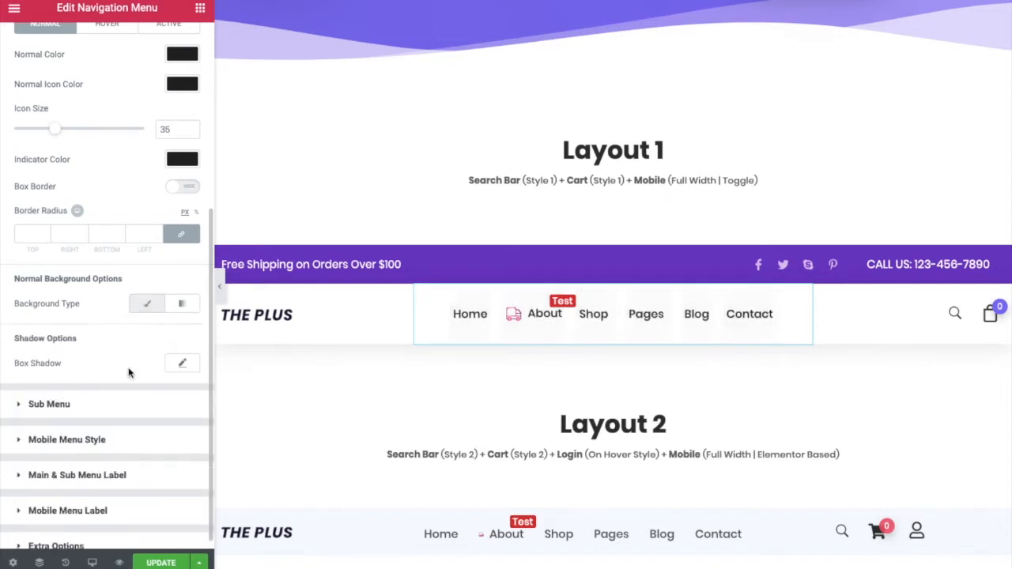
Step: Try the default box shadow on the main menu items and reset it
left_click(179, 363)
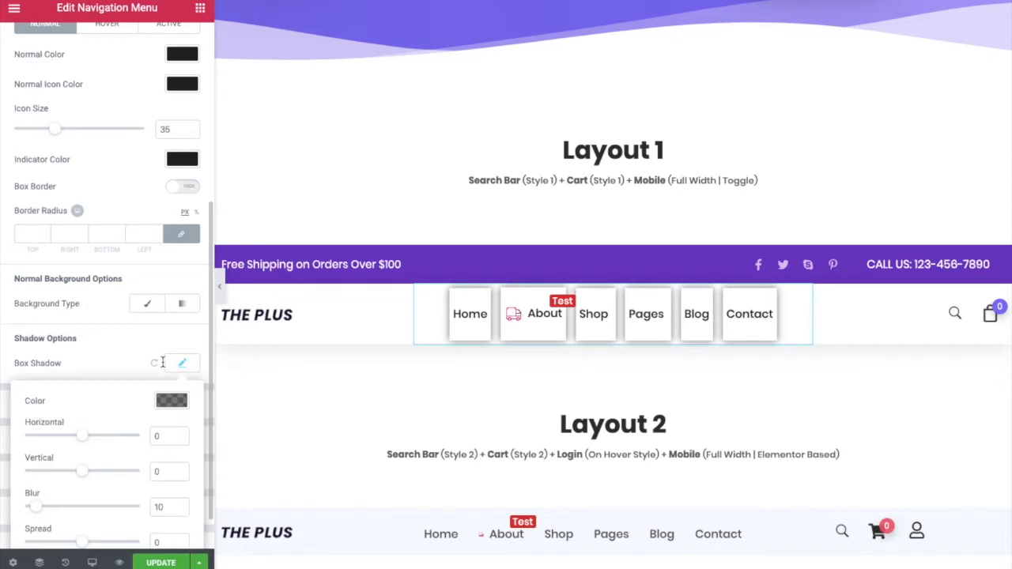
left_click(181, 365)
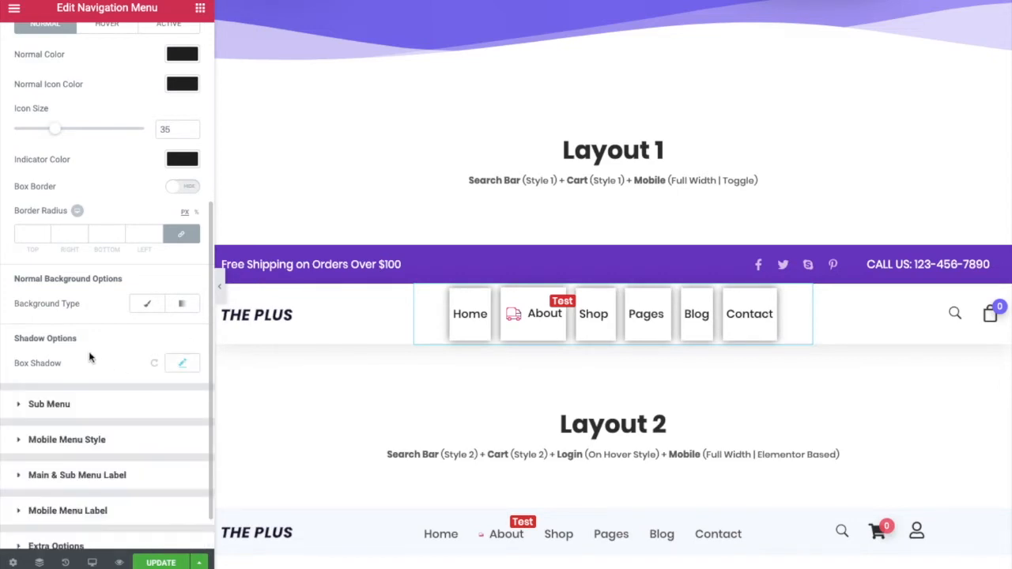
left_click(153, 363)
Step: Open the Sub Menu style options and preview the Shop item's submenu in the Layout 1 header
scroll(83, 360, "down", 1)
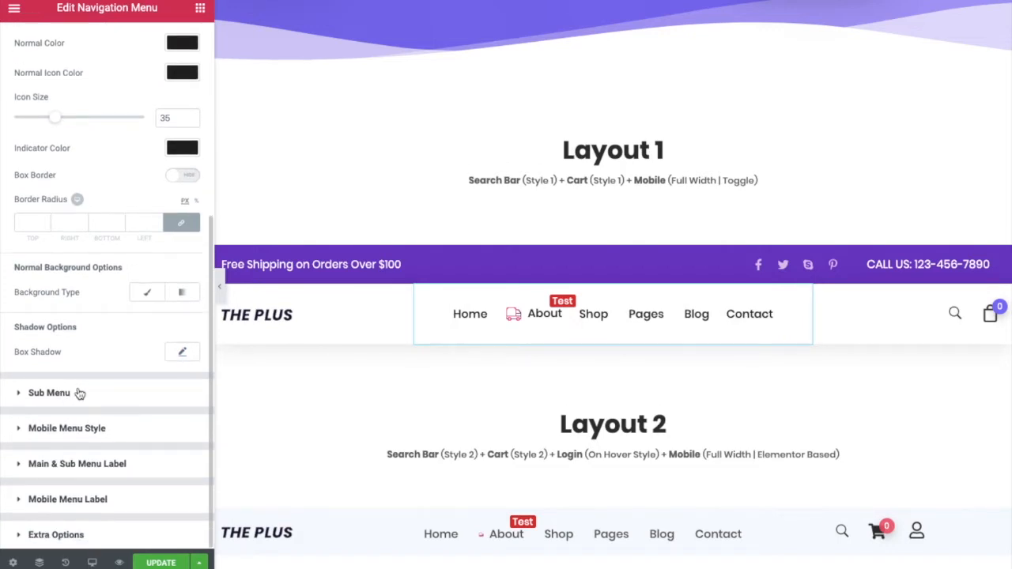
left_click(79, 393)
mouse_move(596, 322)
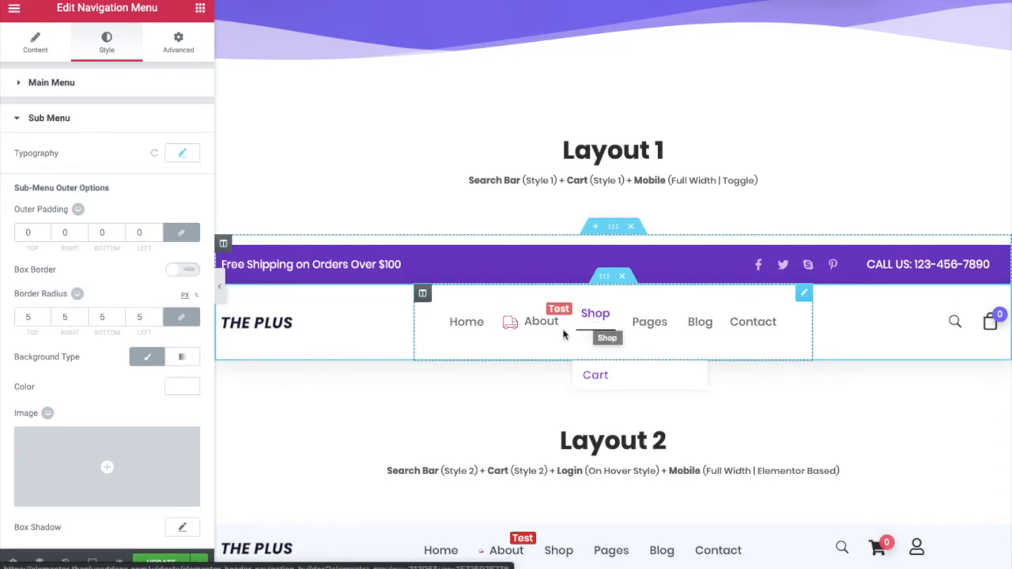
scroll(386, 401, "down", 1)
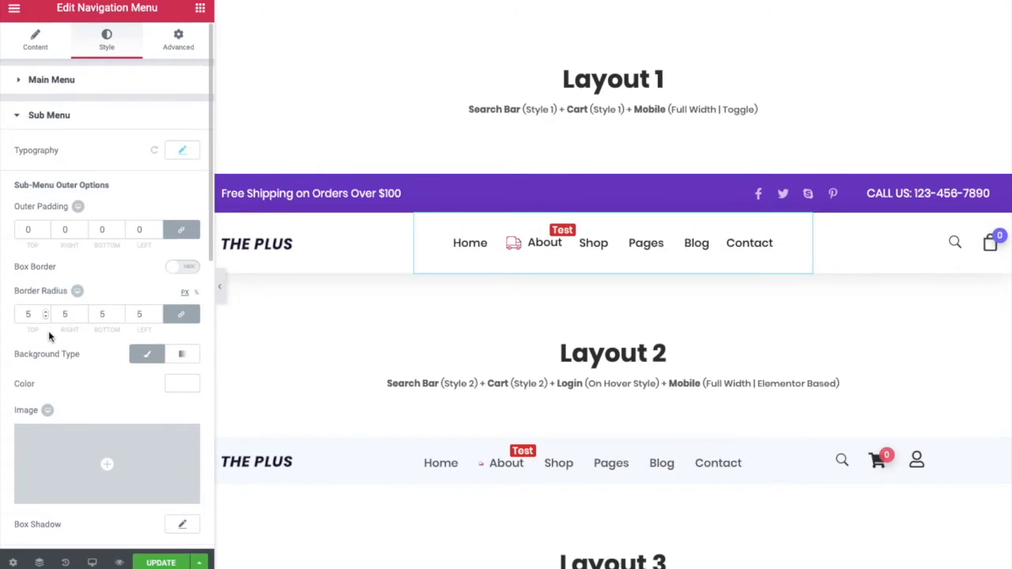
Step: Set the main menu's top outer padding to 1 and its top inner padding to 5
left_click(57, 86)
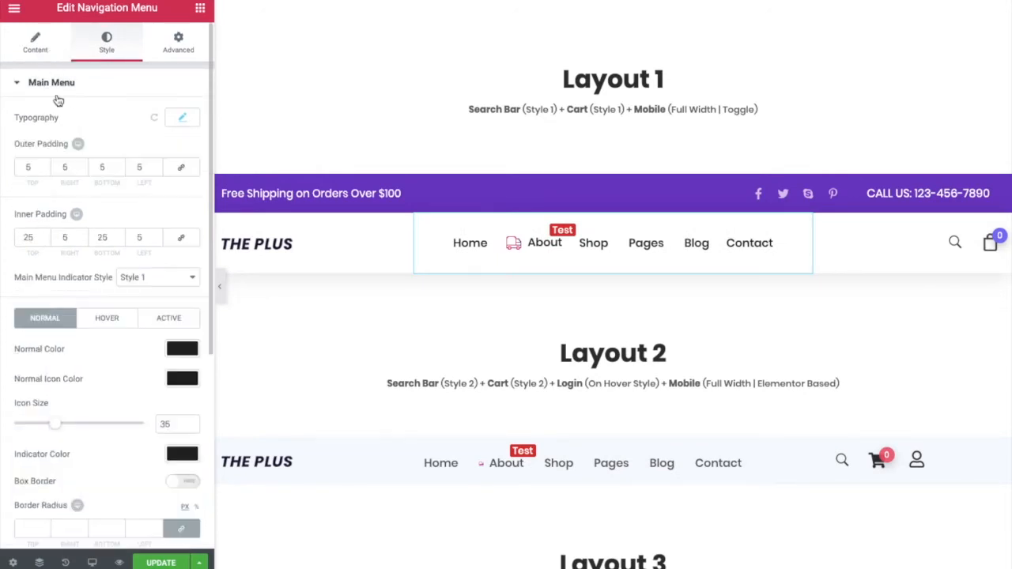
left_click(25, 166)
type("1")
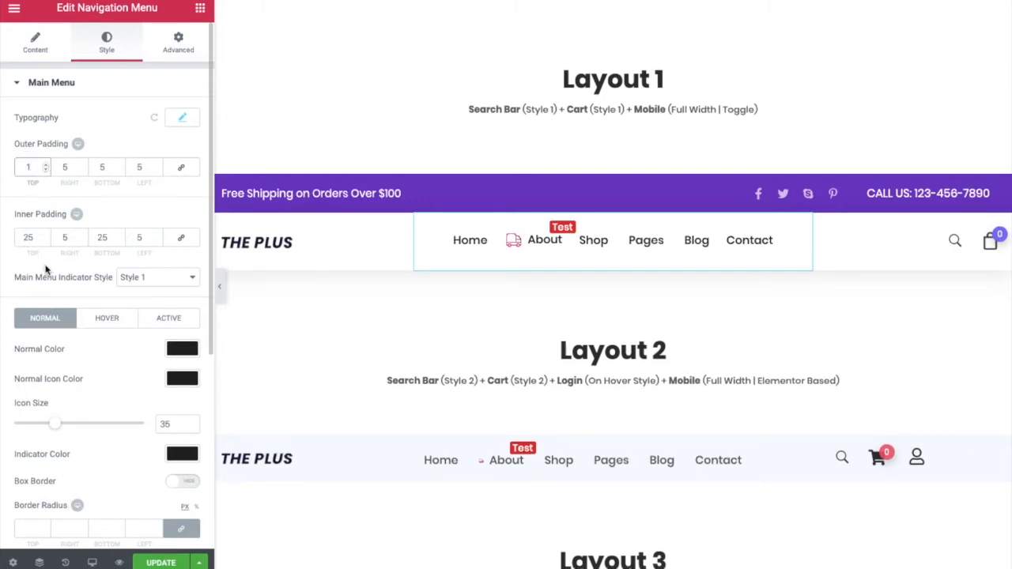
left_click(26, 237)
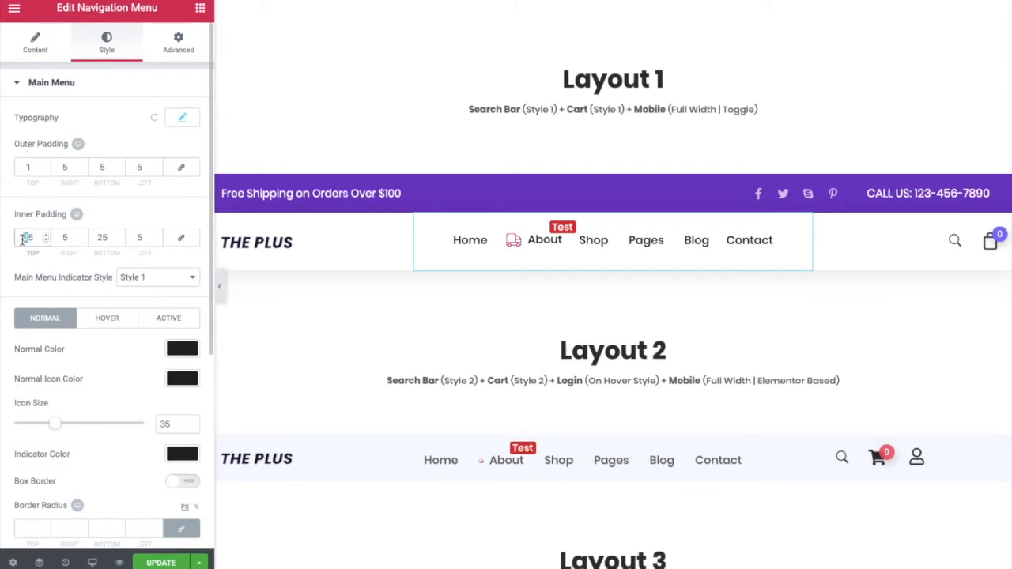
type("5")
Step: Try a bottom inner padding of 5 for the main menu and return it to 25
left_click(99, 237)
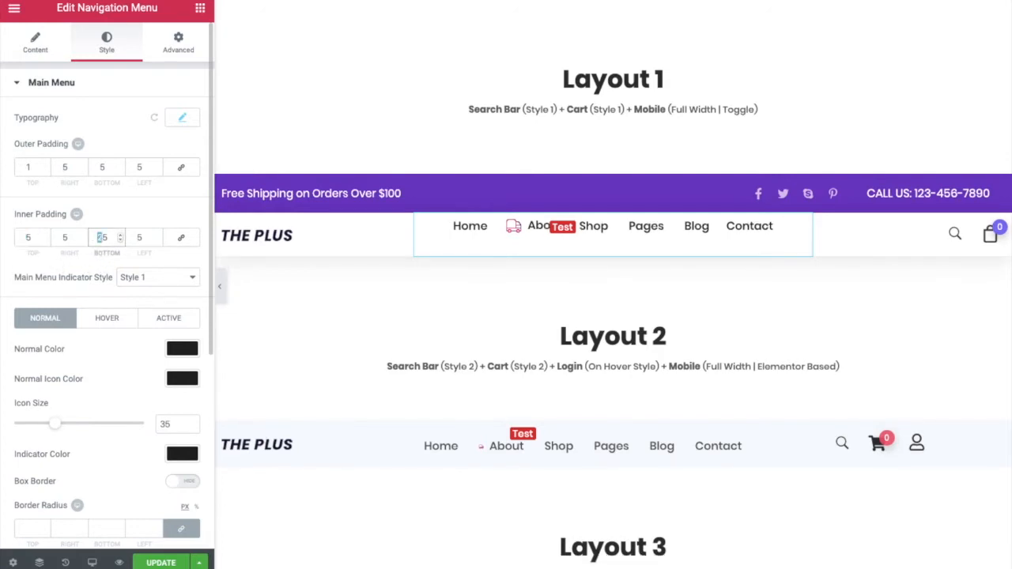
key("BackSpace")
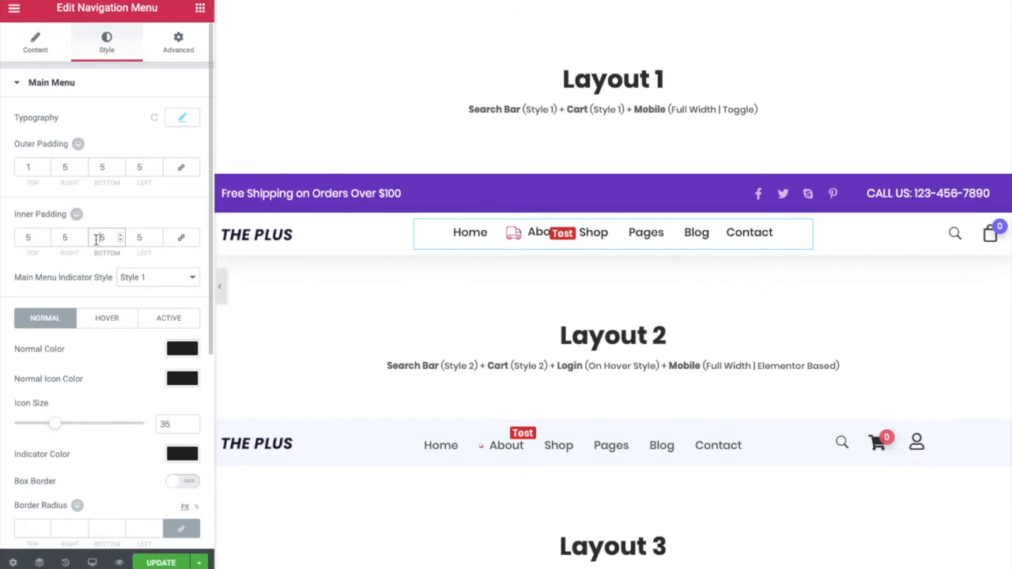
type("2")
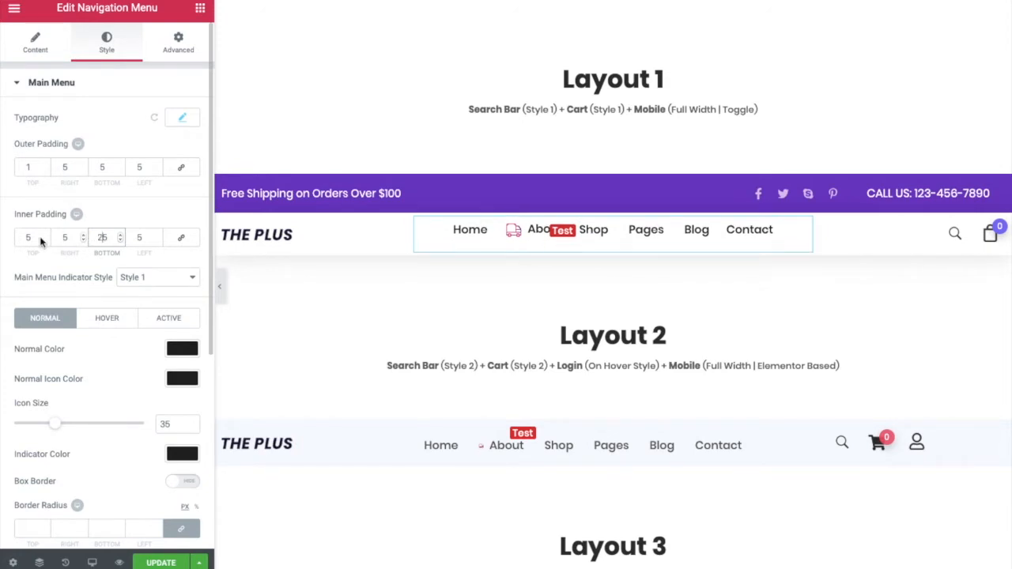
Step: Set the main menu's top inner padding to 25 and open the Sub Menu style options
left_click(26, 238)
type("2")
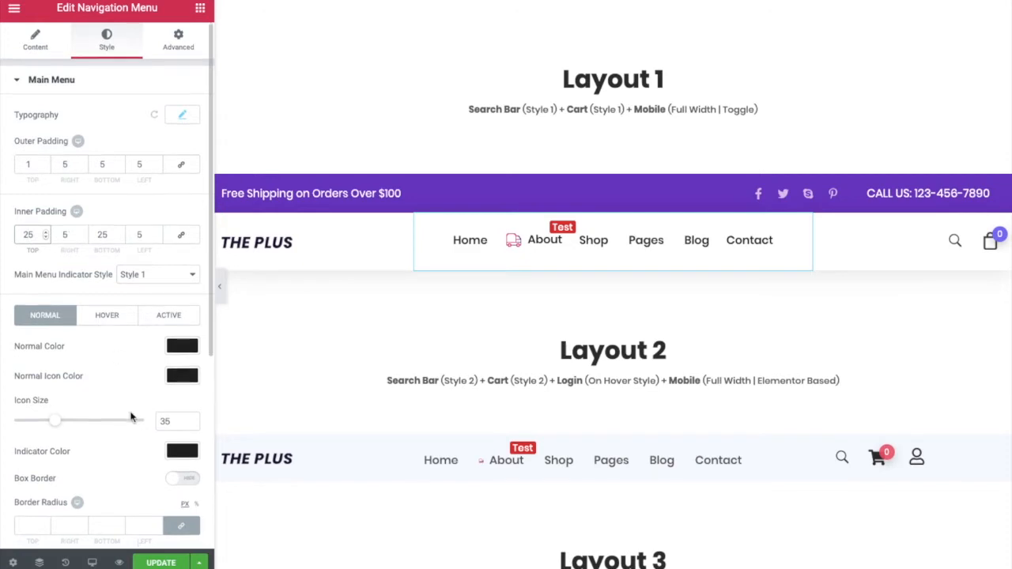
scroll(131, 414, "down", 5)
scroll(118, 416, "down", 1)
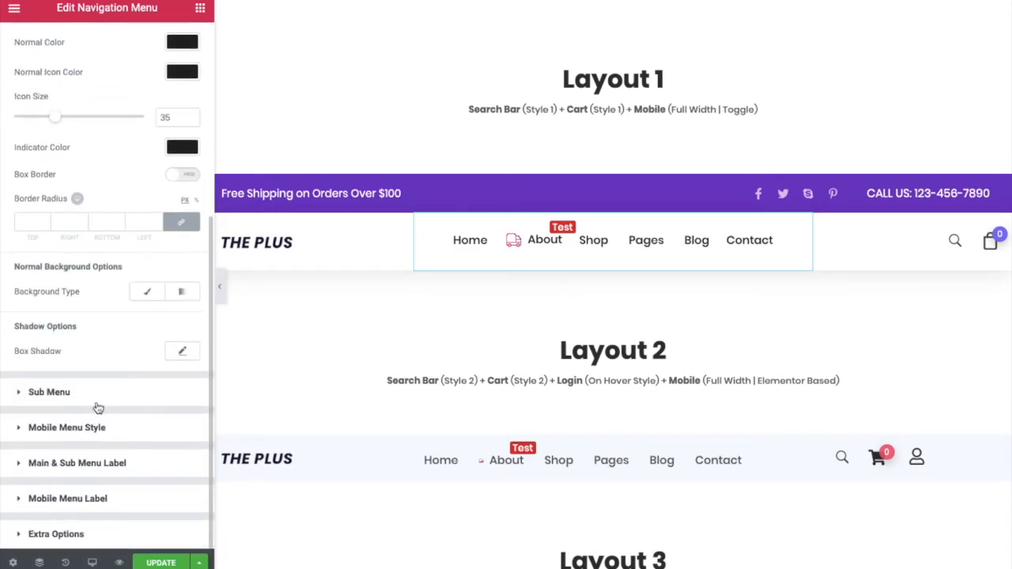
left_click(97, 405)
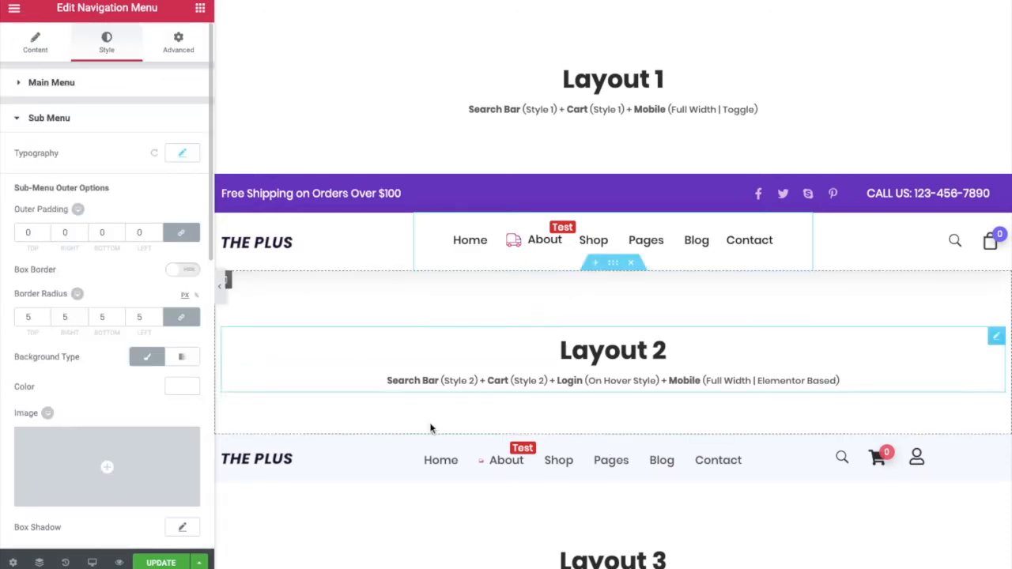
Step: Select the navigation menu in the Layout 3 header and open its Sub Menu style options, including a look at the typography settings
scroll(512, 394, "down", 3)
scroll(512, 394, "down", 3)
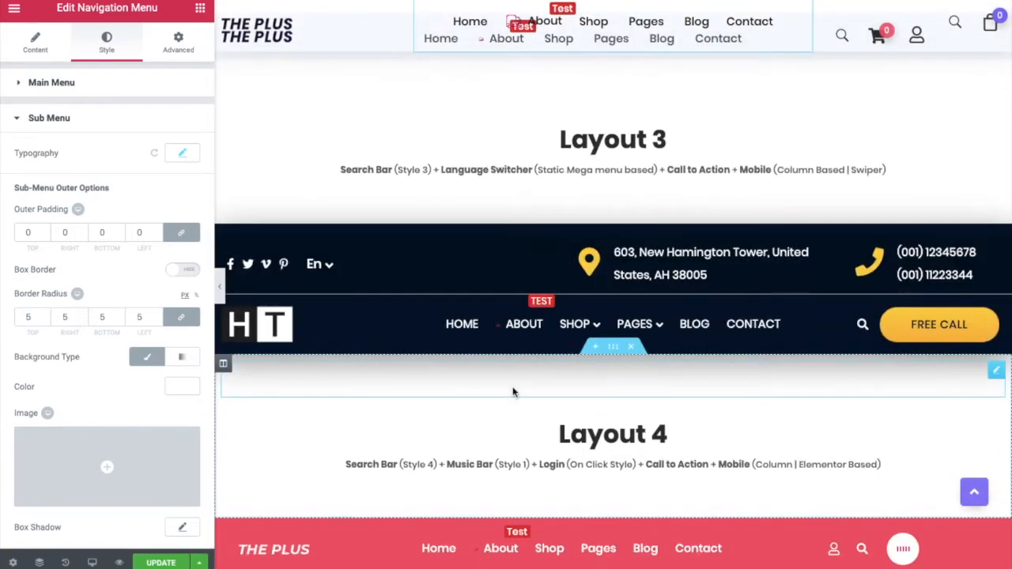
left_click(441, 338)
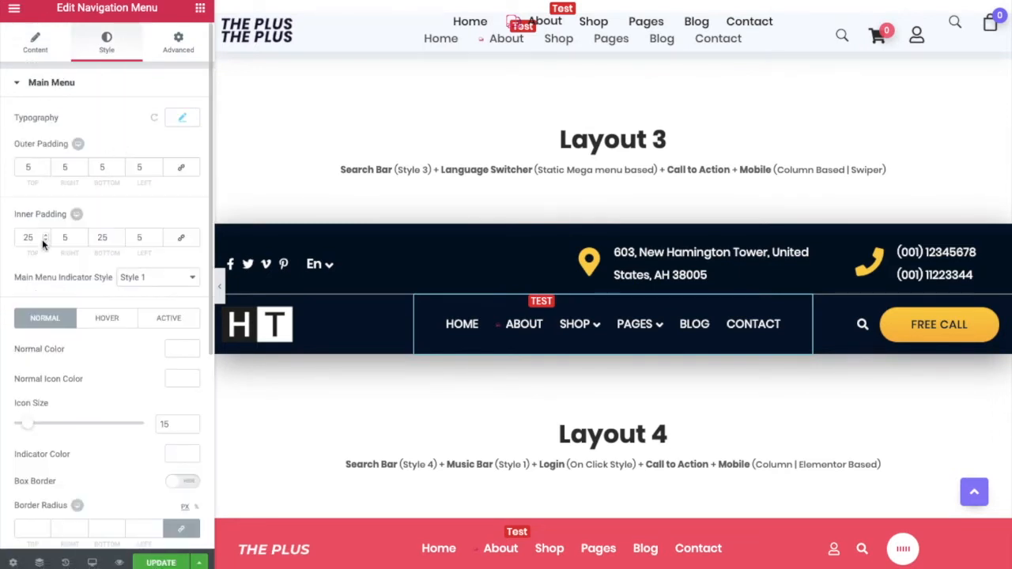
scroll(48, 362, "down", 2)
scroll(51, 371, "down", 3)
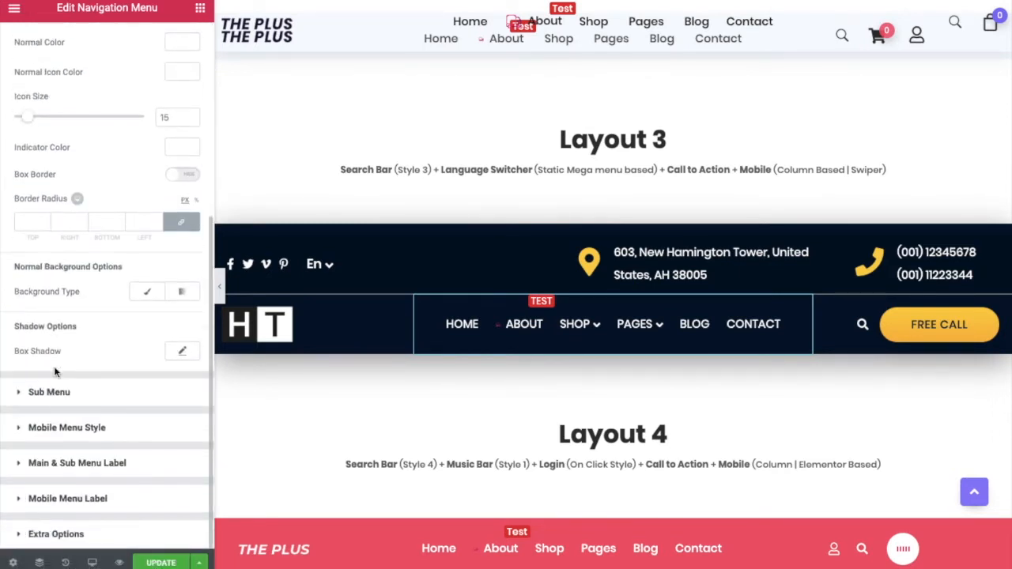
left_click(583, 331)
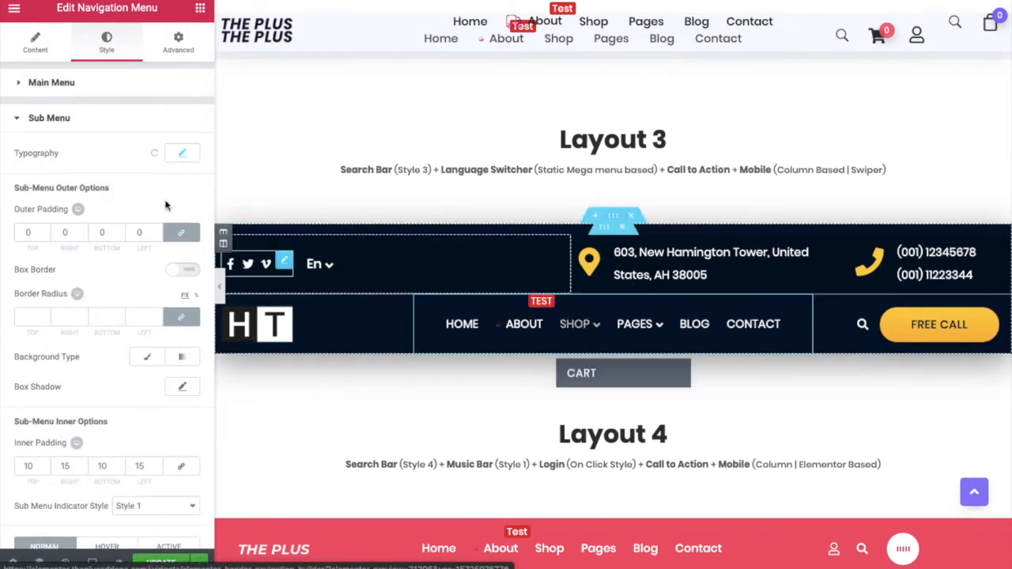
left_click(183, 153)
left_click(184, 156)
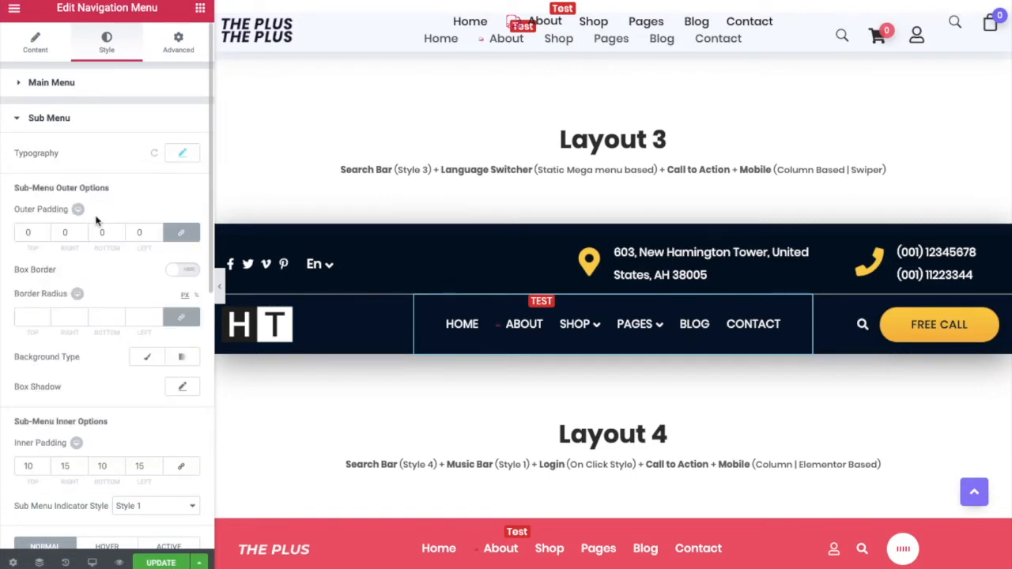
Step: Enable the submenu's outer box border, set its color to green, and preview it under the Shop item
left_click_drag(31, 232, 21, 233)
left_click(182, 270)
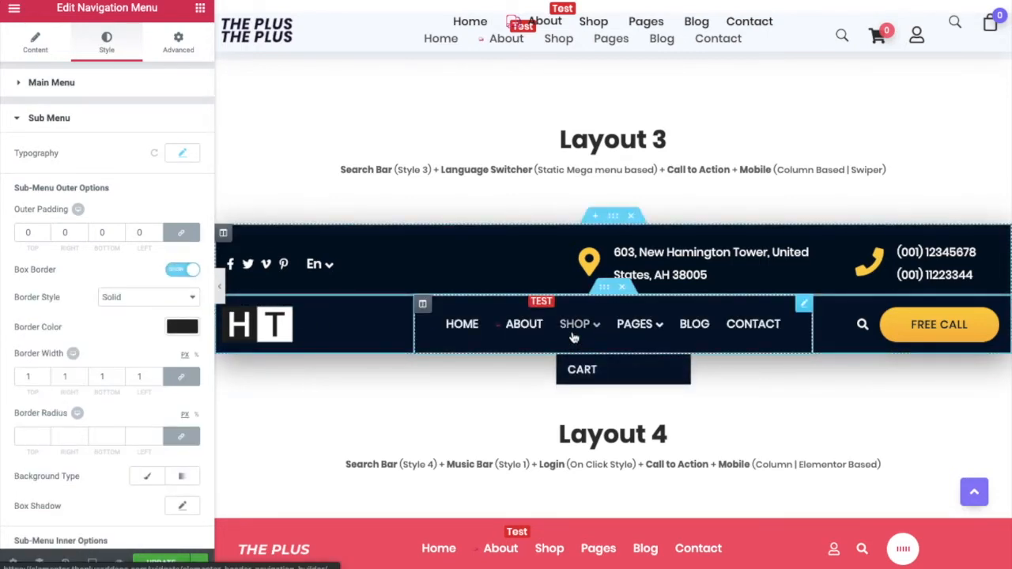
left_click(182, 327)
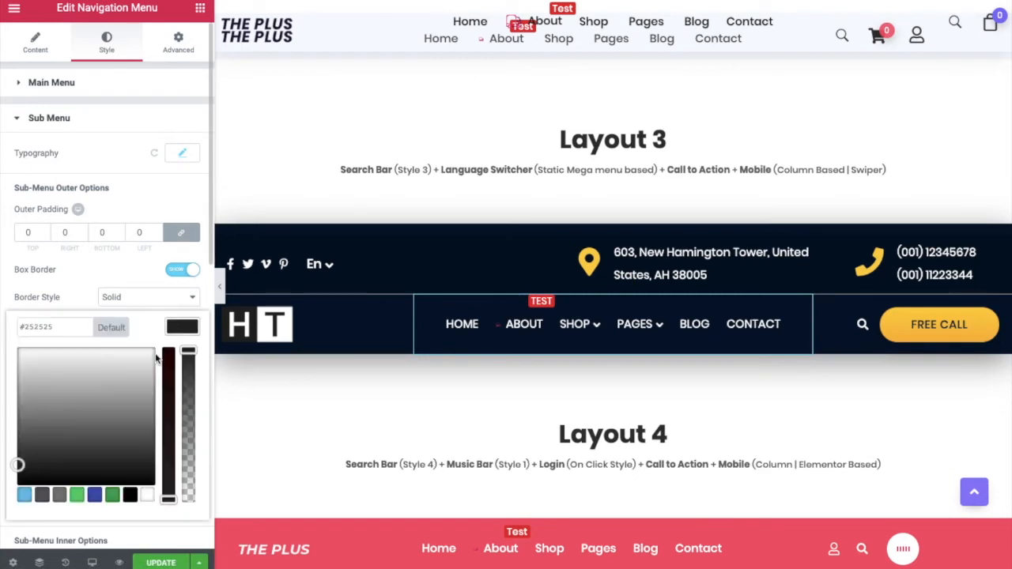
left_click(113, 495)
left_click(541, 377)
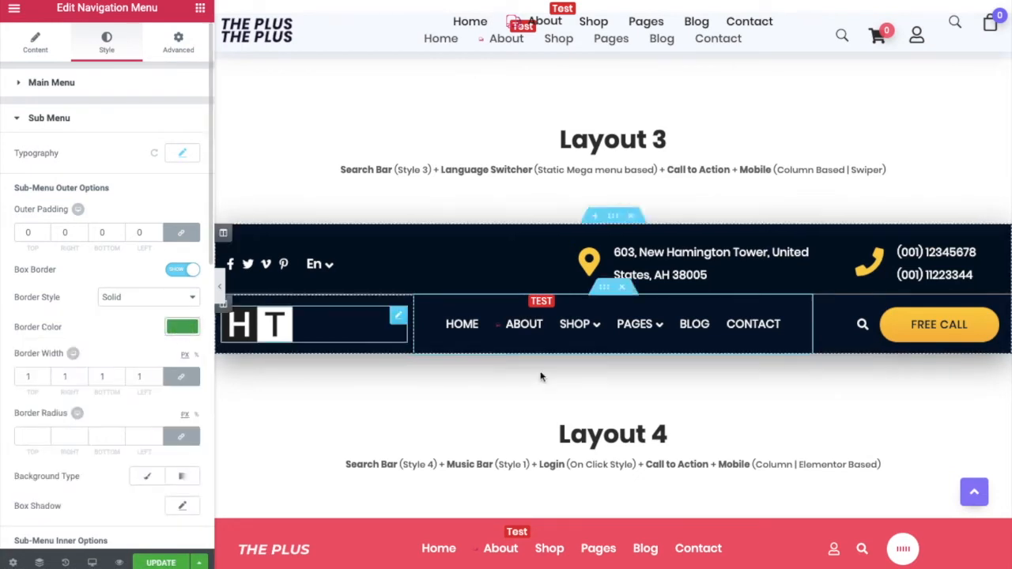
mouse_move(582, 337)
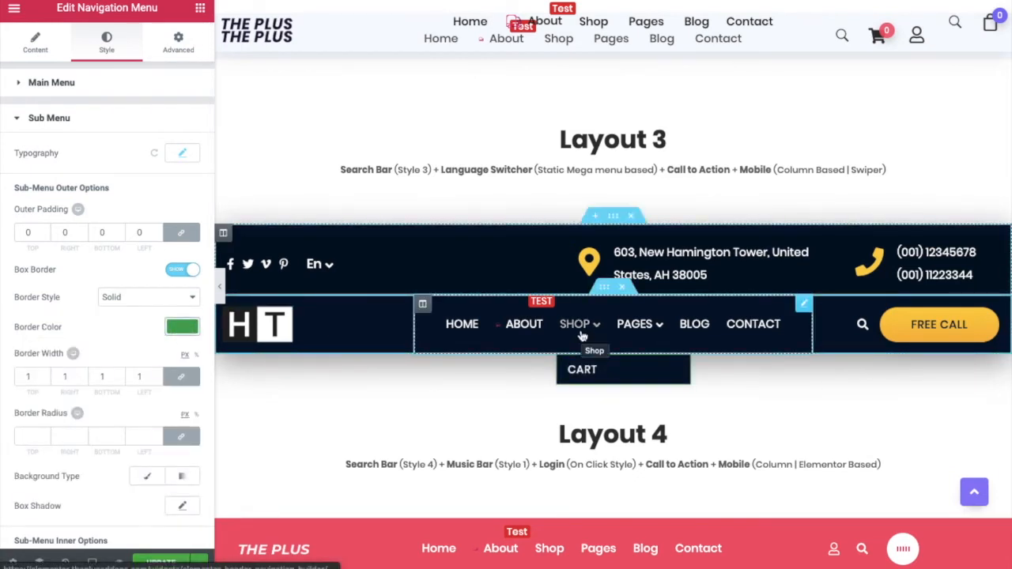
Step: Try a border radius of 10 on all corners of the submenu box and clear it
left_click(30, 434)
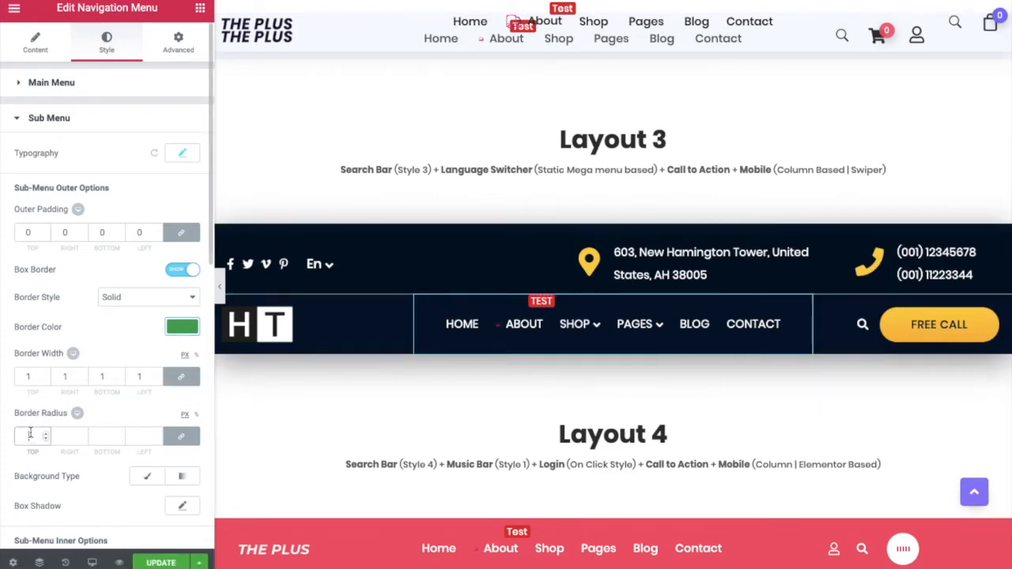
type("10")
mouse_move(577, 331)
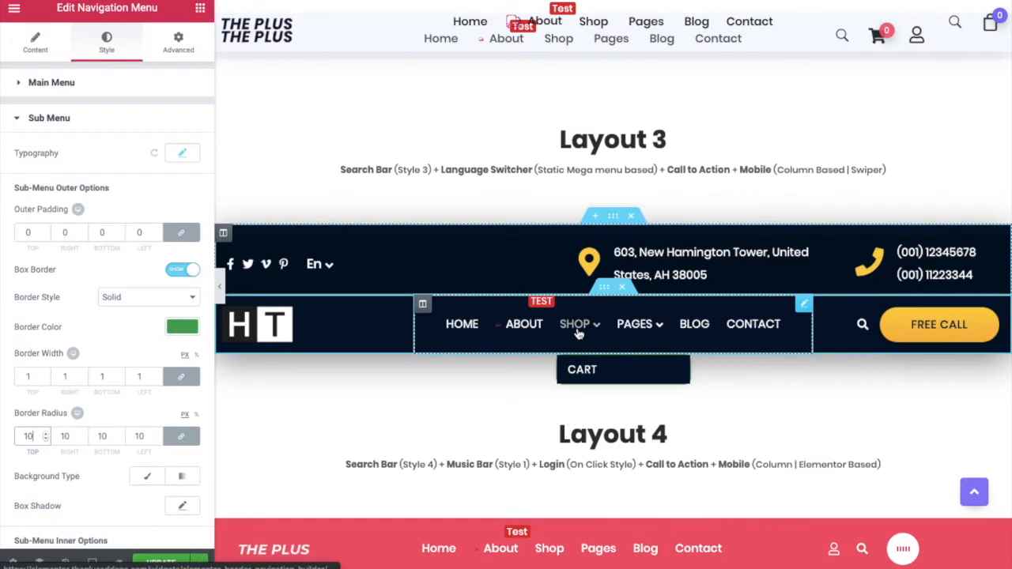
double_click(28, 437)
key("BackSpace")
Step: Examine the submenu's inner padding, indicator style choices, normal colors, icon size and background options, keeping indicator Style 1
scroll(32, 439, "down", 1)
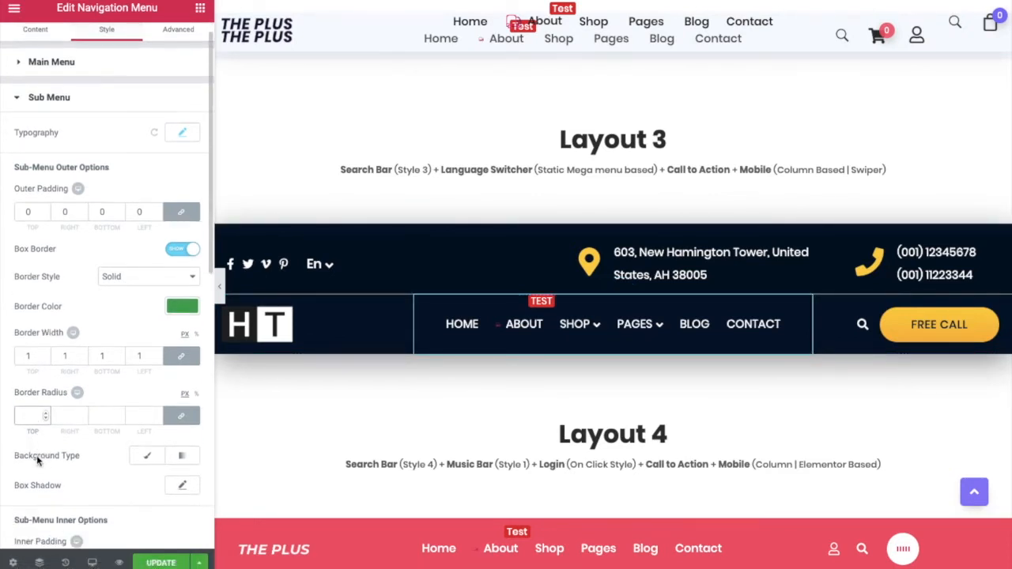
scroll(68, 456, "down", 1)
scroll(150, 451, "down", 1)
scroll(119, 447, "down", 2)
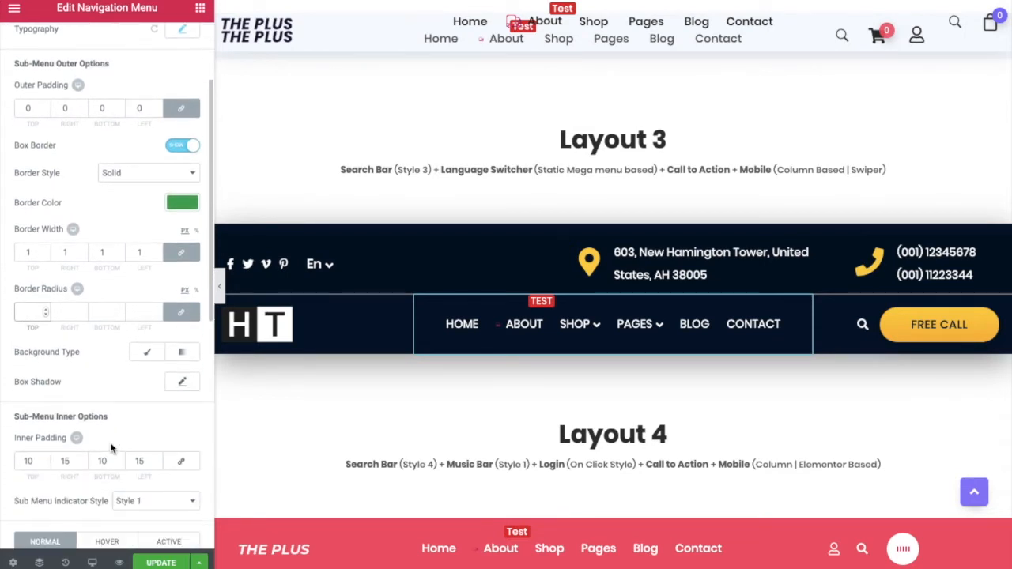
triple_click(48, 397)
scroll(134, 395, "down", 1)
left_click(22, 378)
scroll(68, 476, "down", 1)
left_click(139, 415)
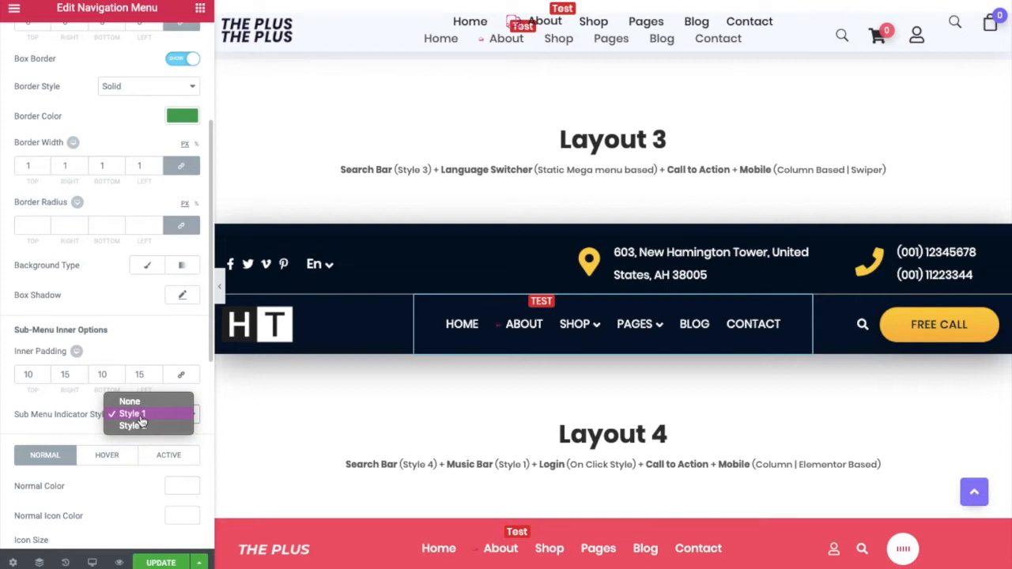
left_click(141, 416)
scroll(103, 443, "down", 4)
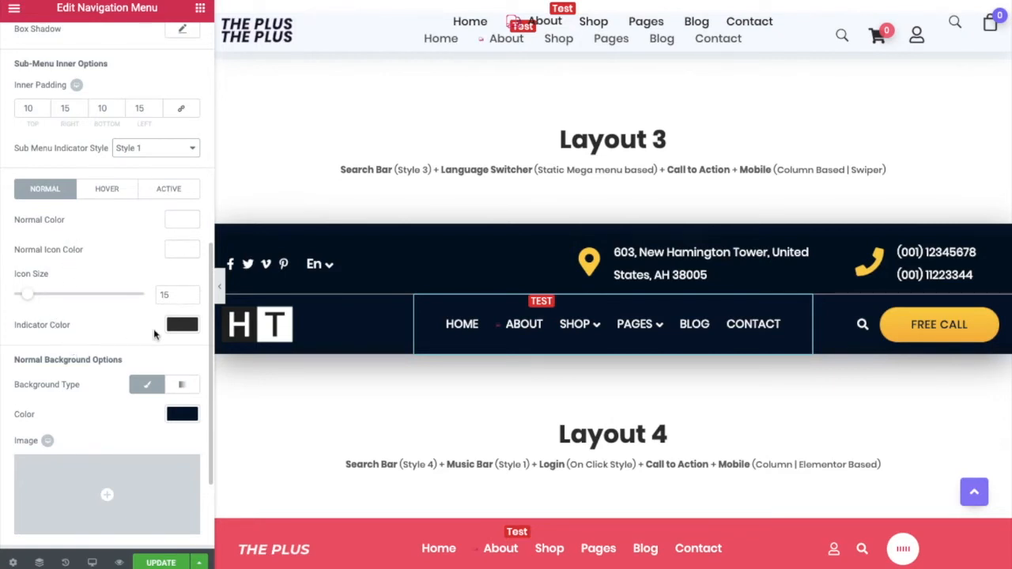
scroll(131, 363, "down", 1)
scroll(86, 350, "down", 2)
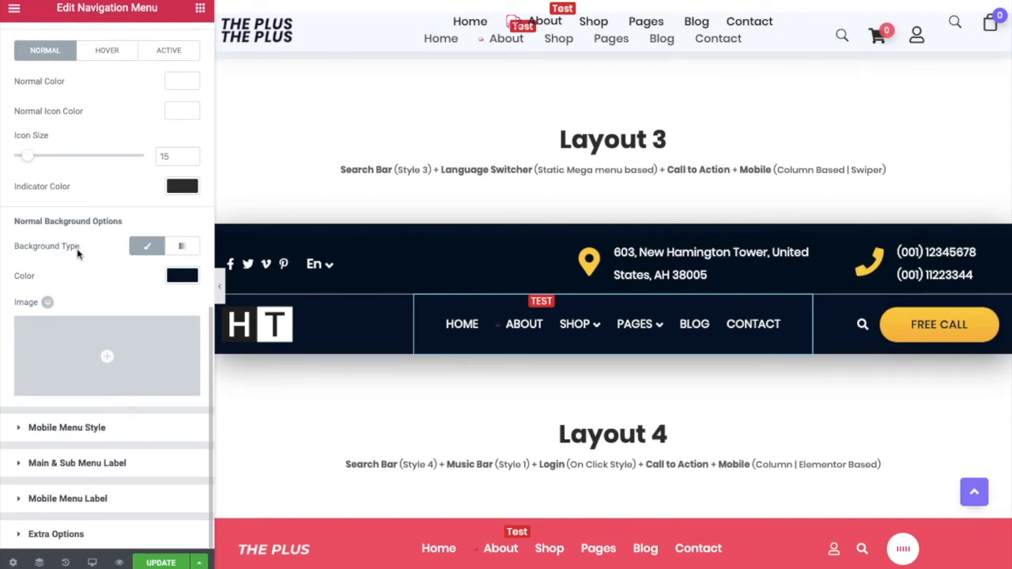
scroll(75, 265, "up", 8)
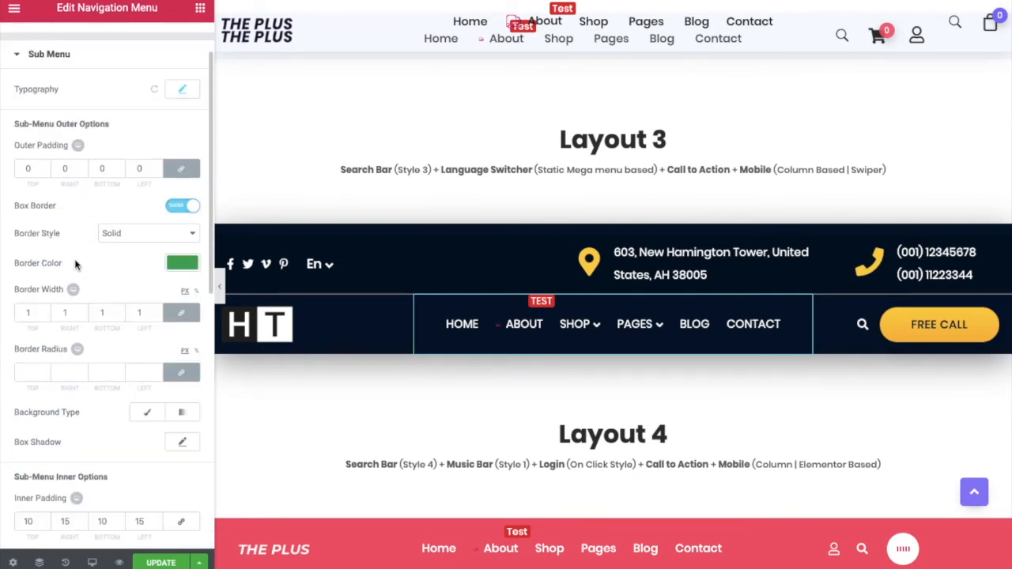
Step: Collapse the Sub Menu style options and open the Main & Sub Menu Label options
left_click(49, 120)
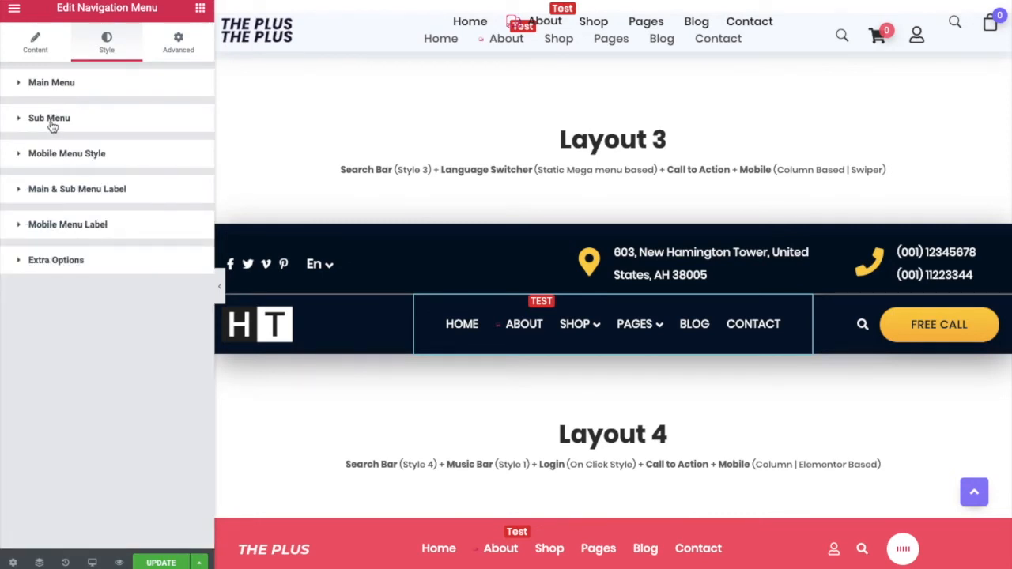
left_click(65, 190)
scroll(71, 291, "down", 1)
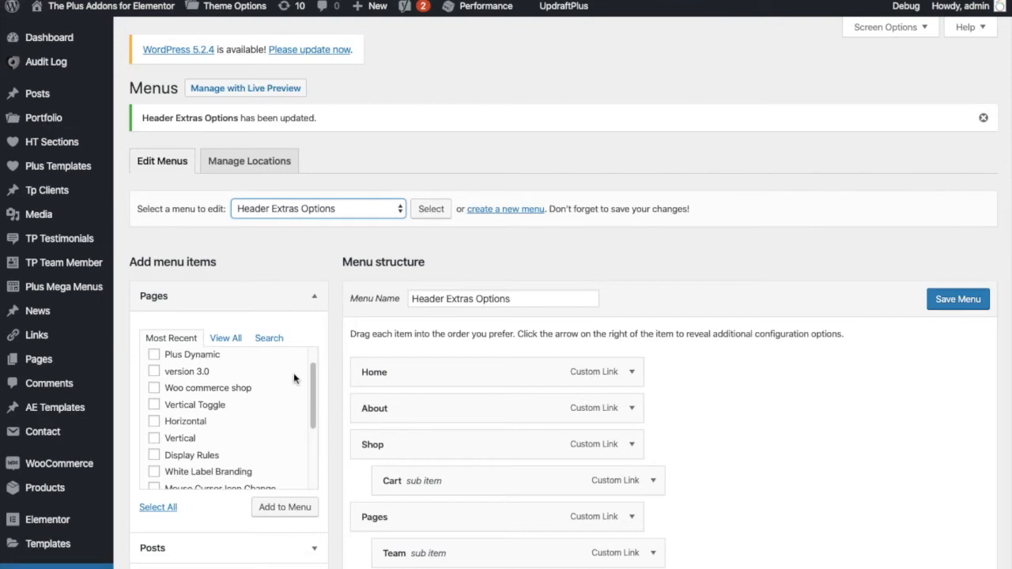
Step: On the WordPress Menus page, expand the About item of Header Extras Options and examine its text label, color and icon settings
scroll(312, 276, "down", 3)
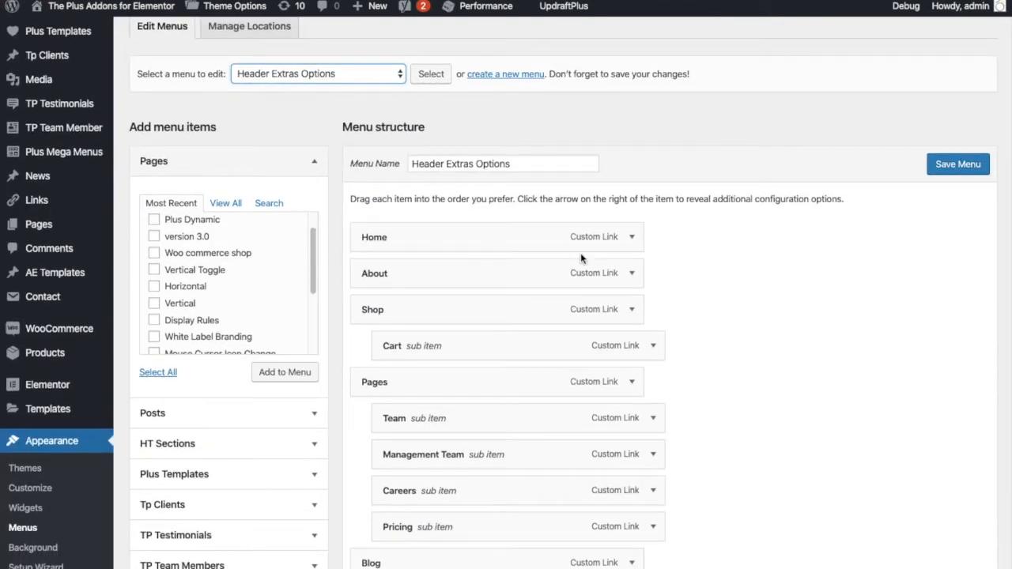
left_click(632, 273)
scroll(625, 294, "down", 3)
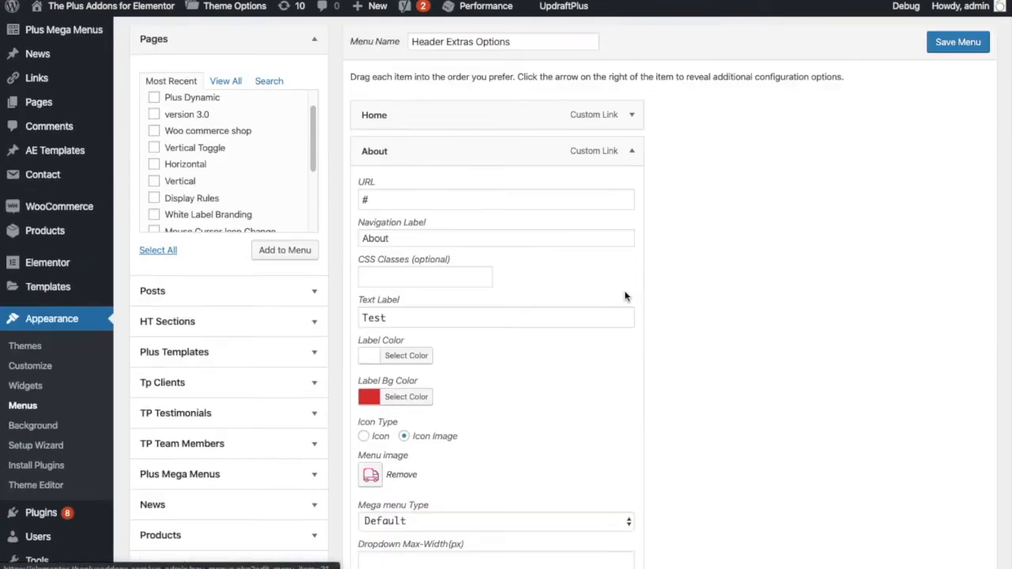
scroll(625, 295, "down", 2)
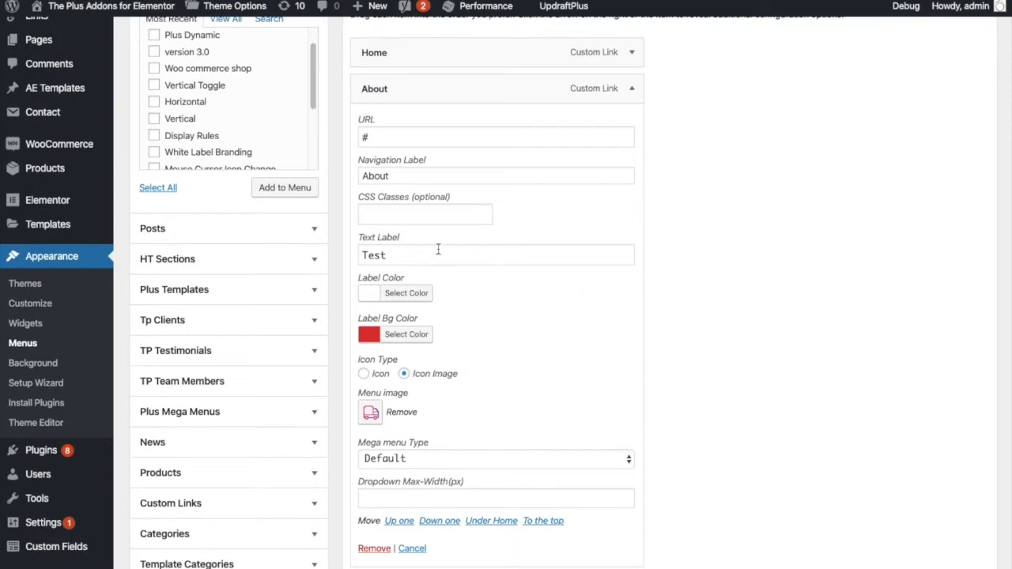
double_click(438, 250)
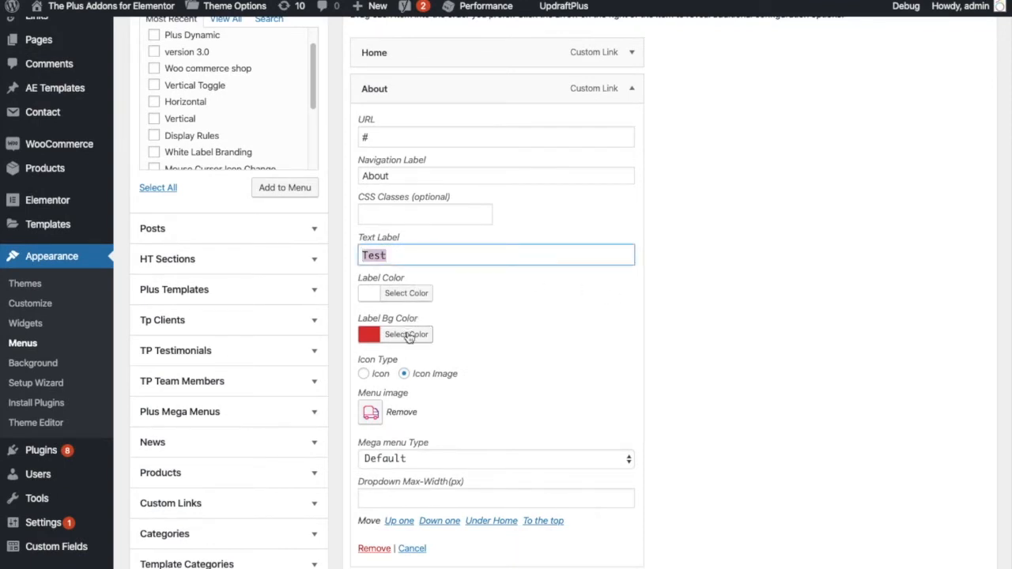
scroll(408, 336, "down", 1)
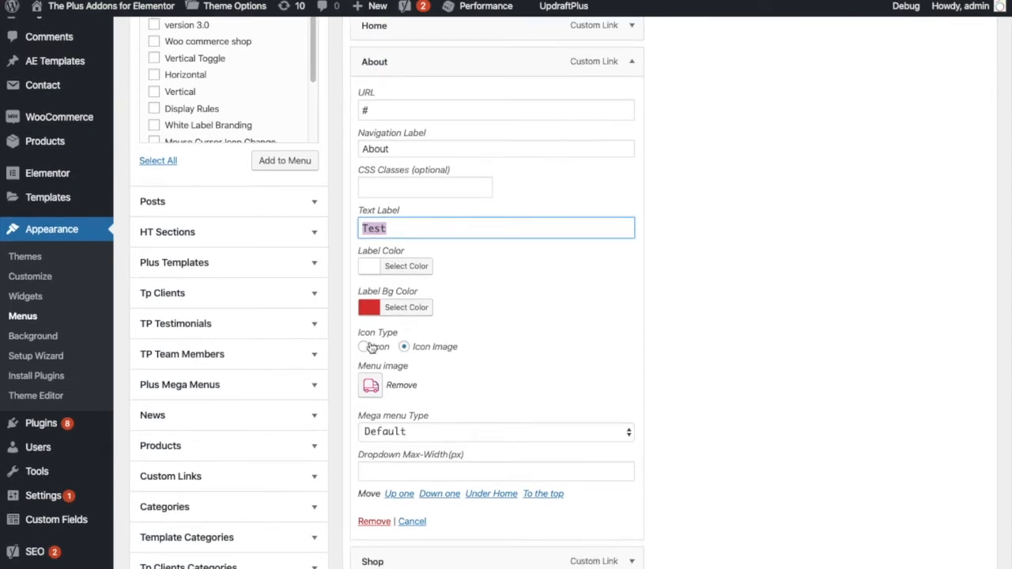
Step: Try the Icon type for the About item, return it to Icon Image, and look into the menu image library without choosing anything
left_click(368, 348)
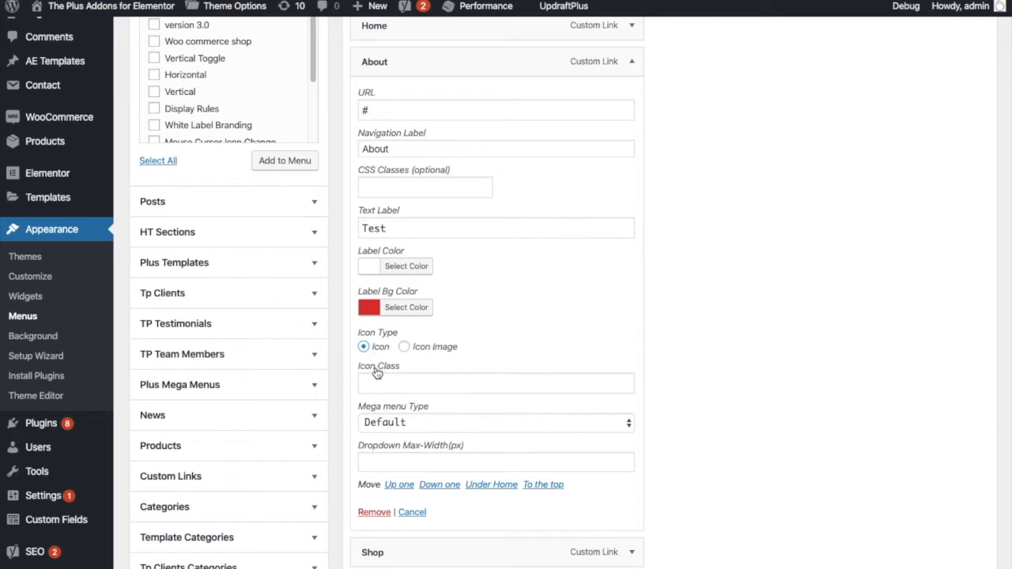
left_click(375, 373)
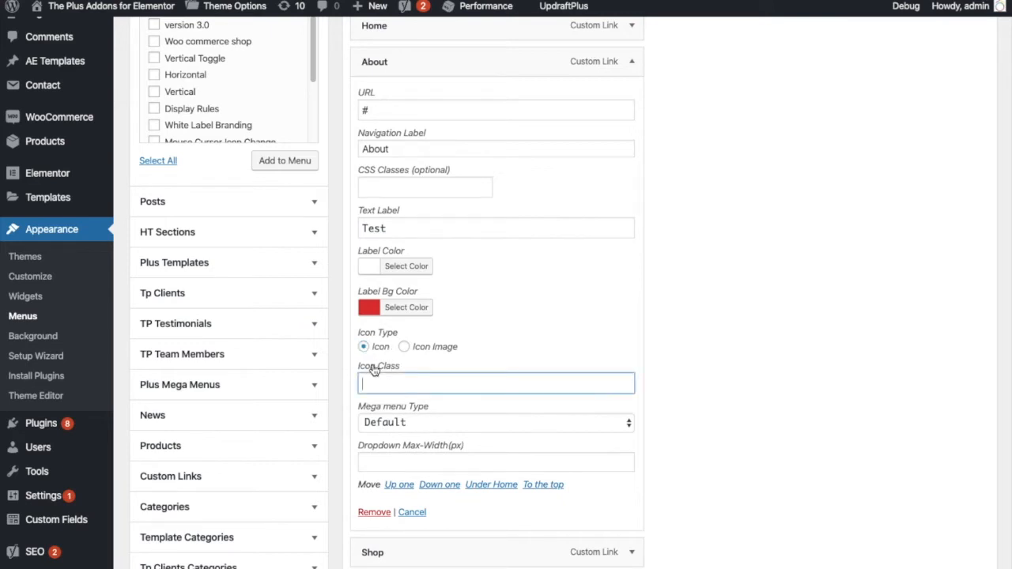
left_click(406, 348)
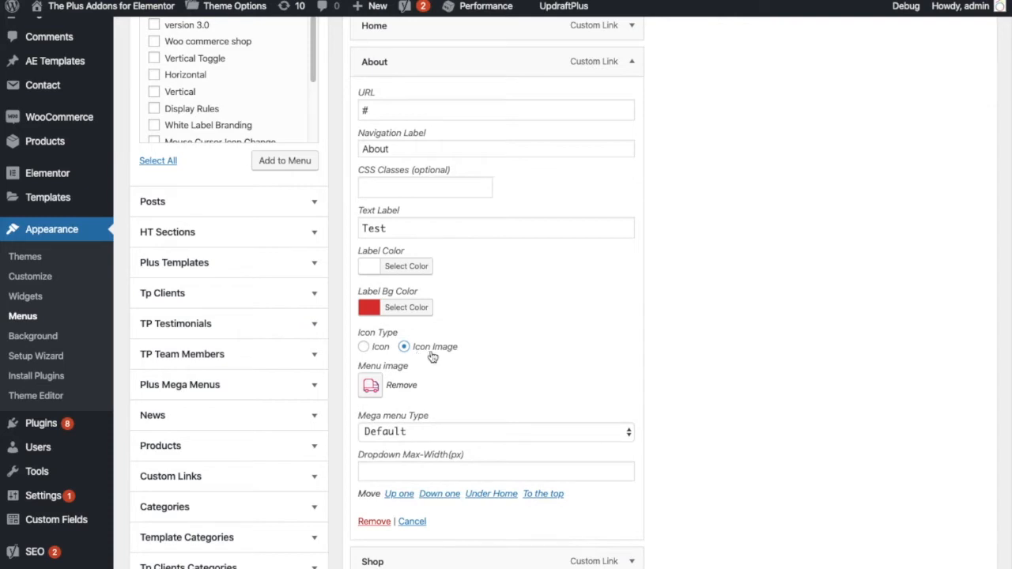
left_click(372, 388)
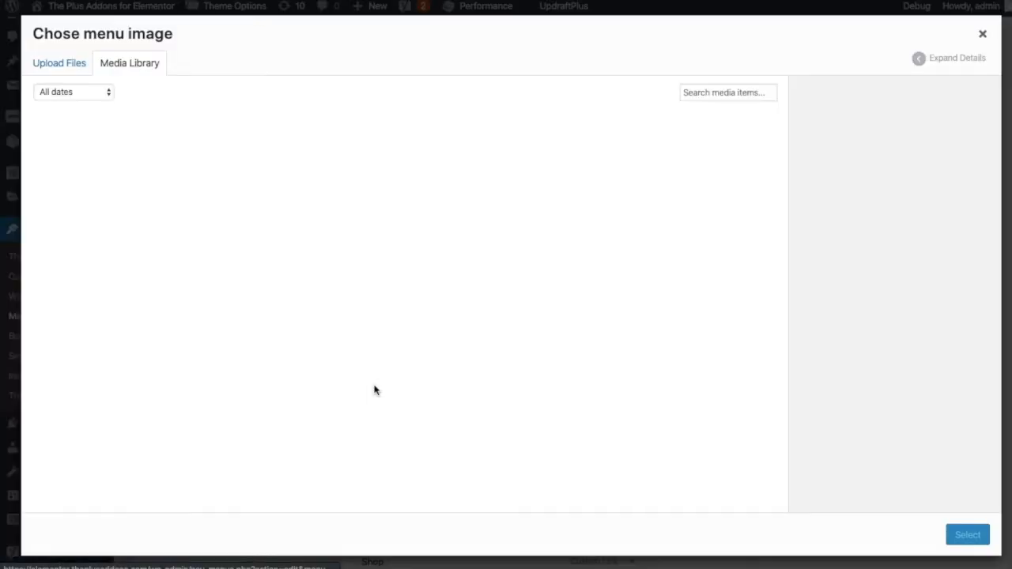
left_click(983, 37)
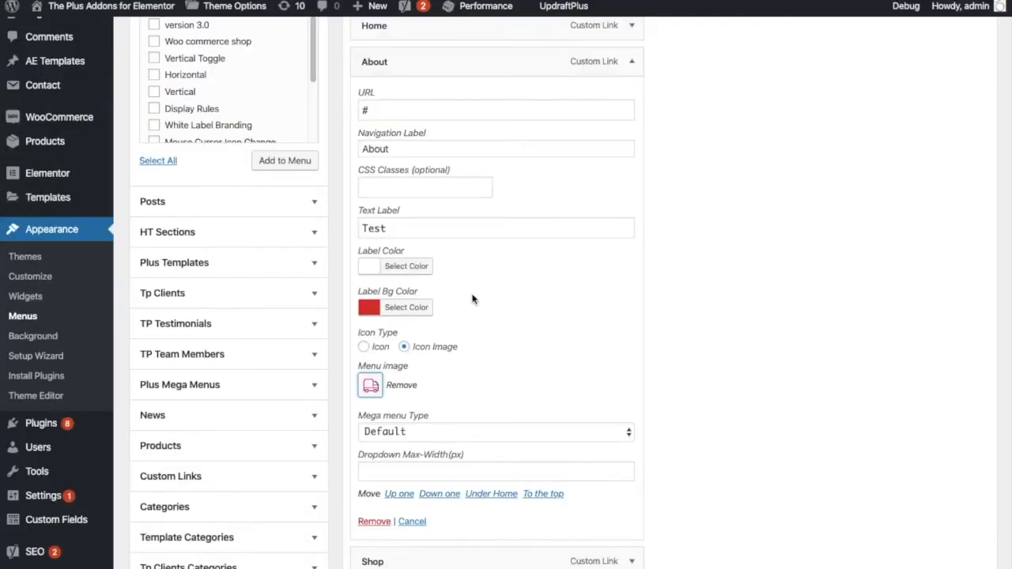
Step: Back in the Elementor editor, set the main menu label's horizontal offset to -14 and its vertical offset to 7
scroll(420, 395, "down", 1)
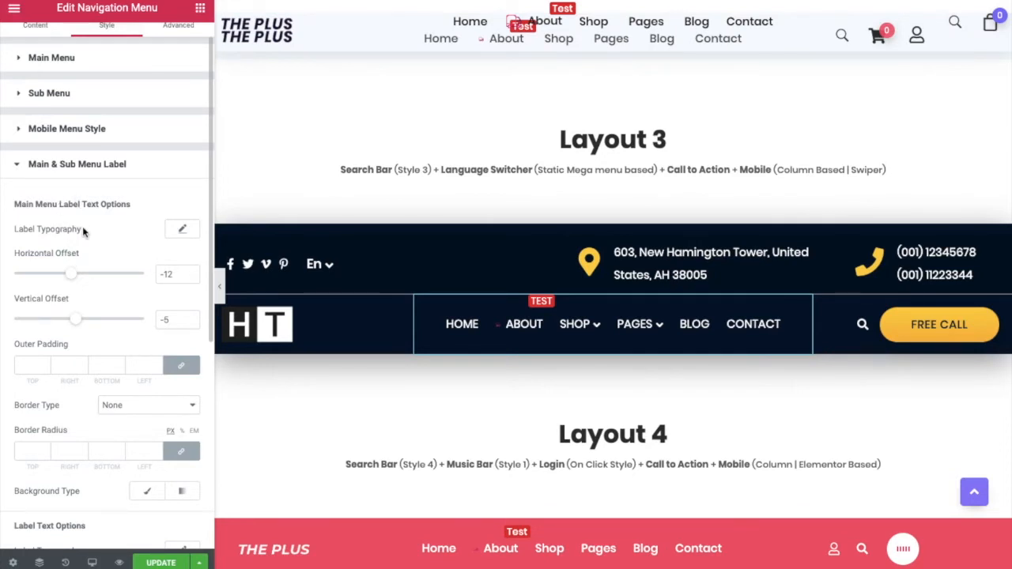
scroll(96, 303, "down", 1)
scroll(96, 303, "down", 1)
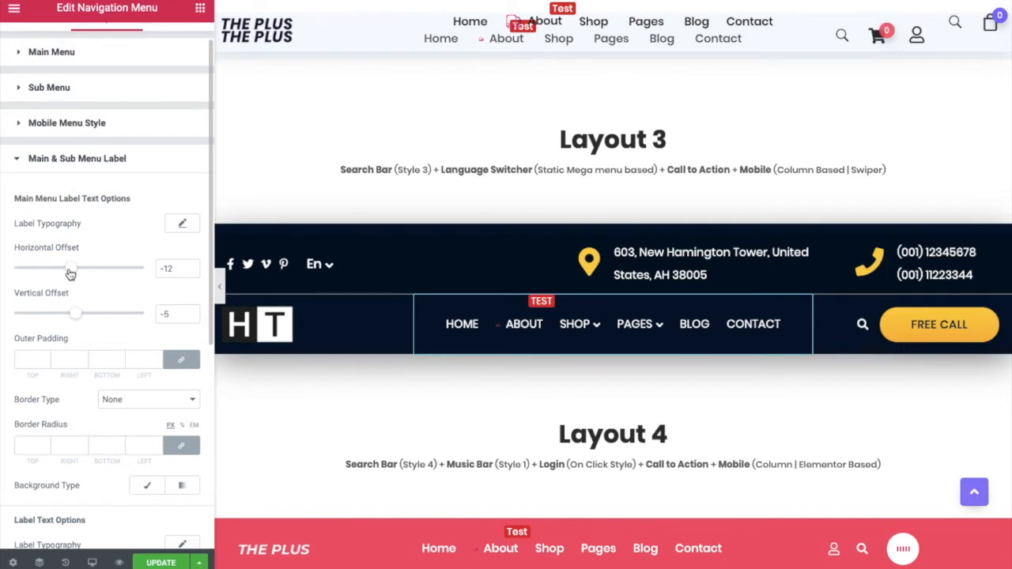
mouse_move(72, 275)
left_mouse_down()
mouse_move(81, 273)
mouse_move(72, 276)
left_mouse_up()
left_click_drag(77, 320, 83, 317)
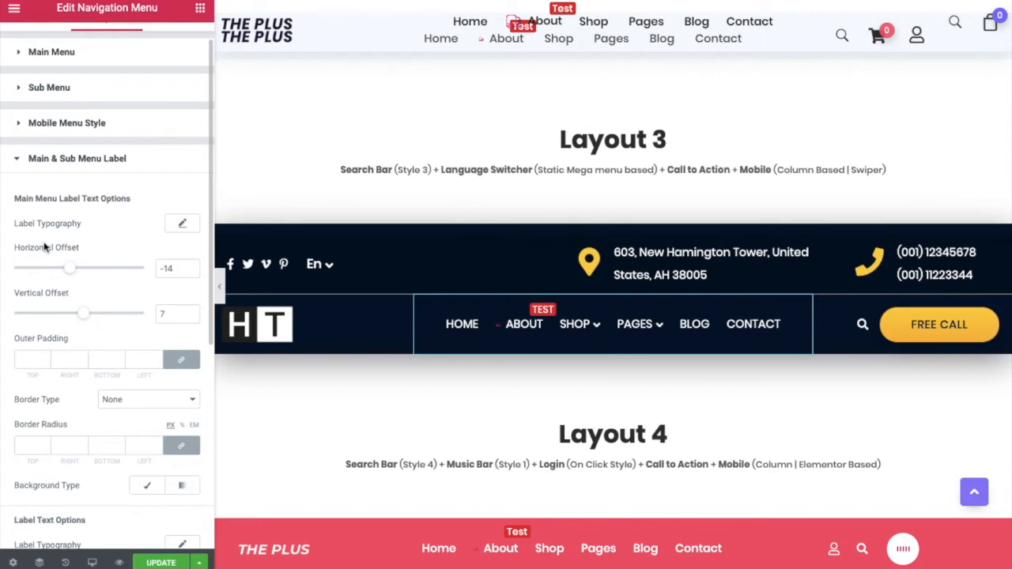
Step: Examine the main menu label's typography, outer padding, border type, border radius and background options without changing them
left_click(193, 223)
left_click(193, 223)
scroll(100, 315, "down", 1)
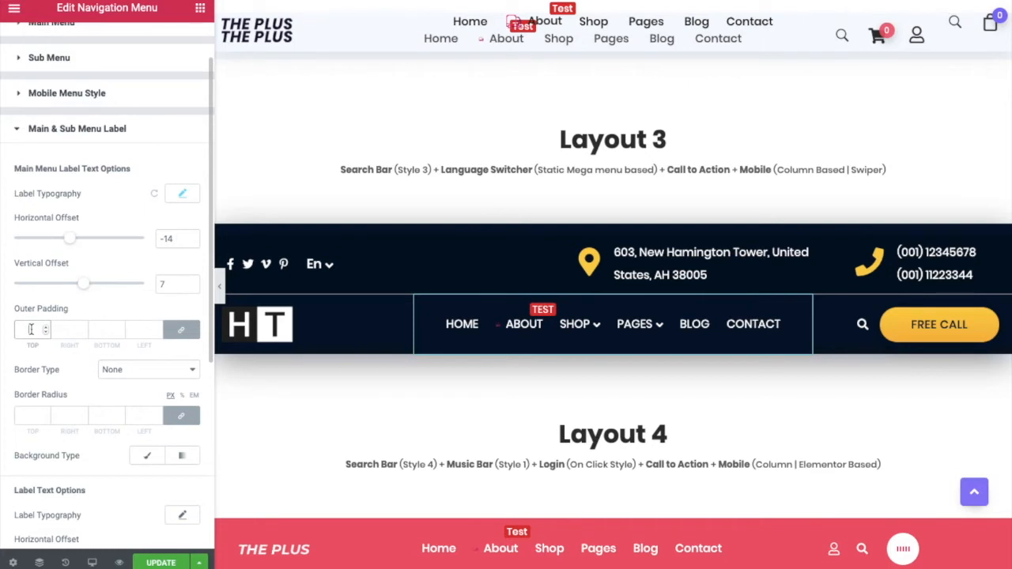
left_click(103, 369)
left_click(65, 463)
scroll(65, 452, "down", 1)
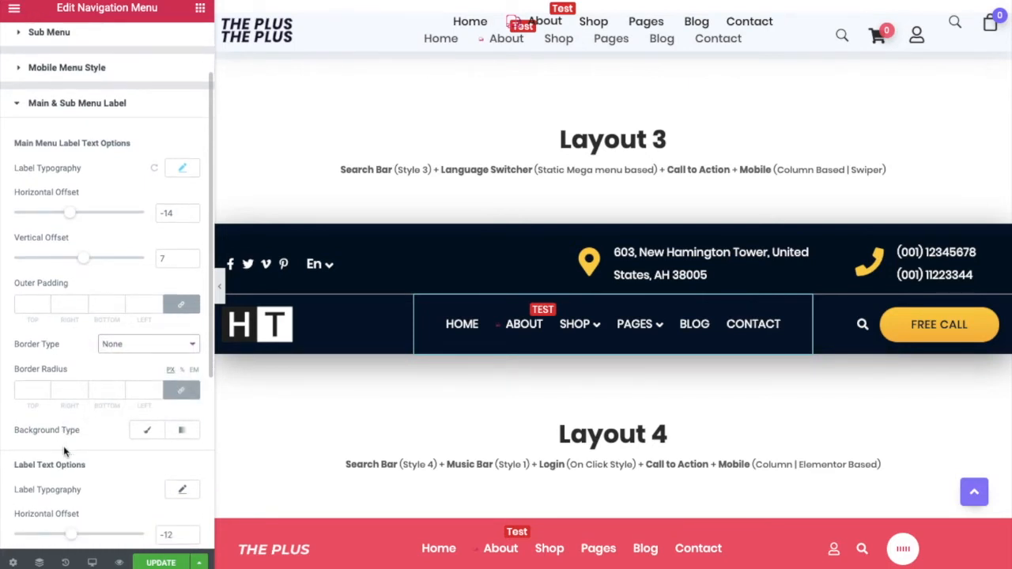
scroll(106, 447, "down", 1)
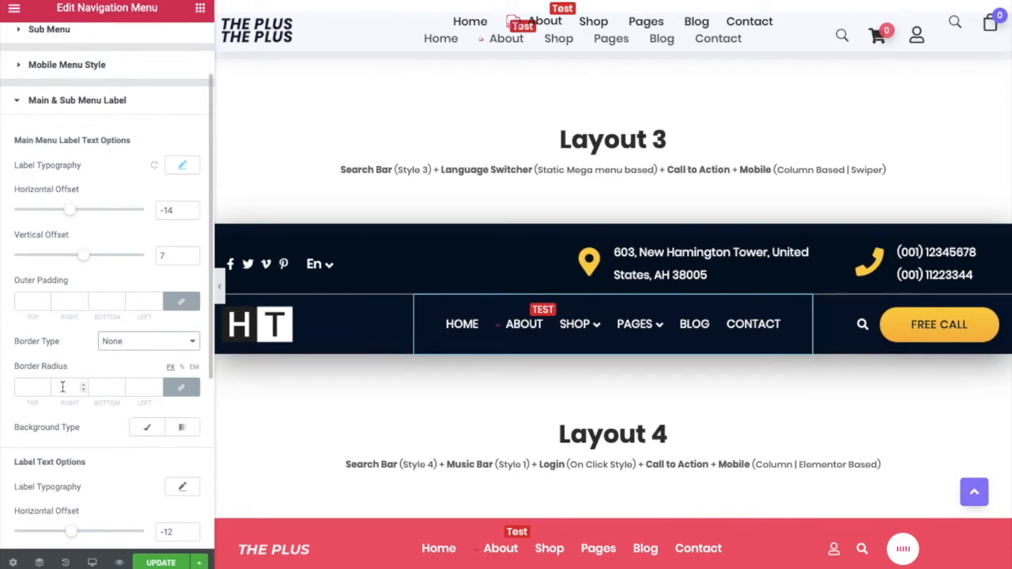
Step: Review the offset, padding, border and background settings under Label Text Options, then collapse the label section and return to the widget's content settings
scroll(63, 388, "down", 5)
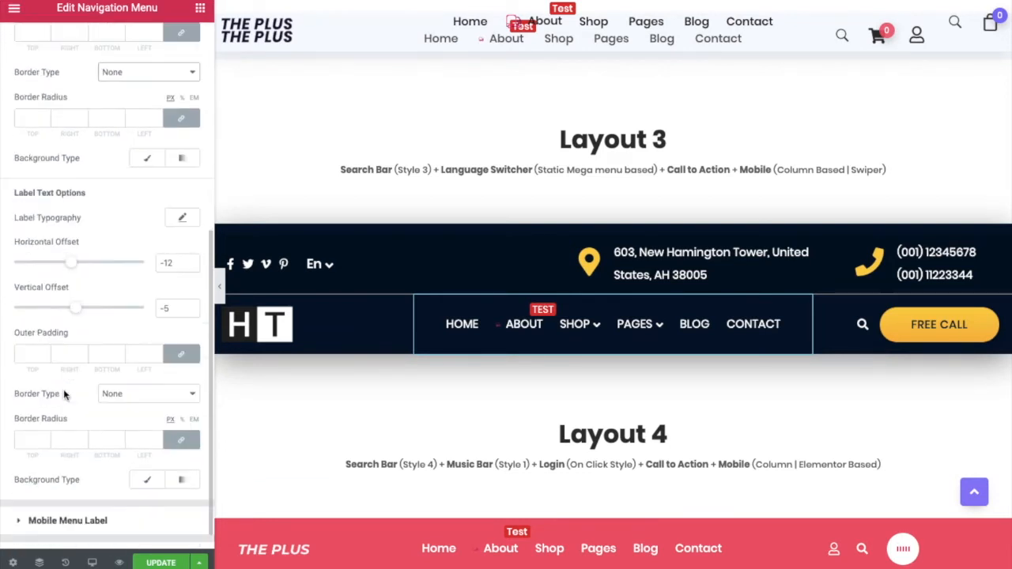
scroll(64, 391, "down", 1)
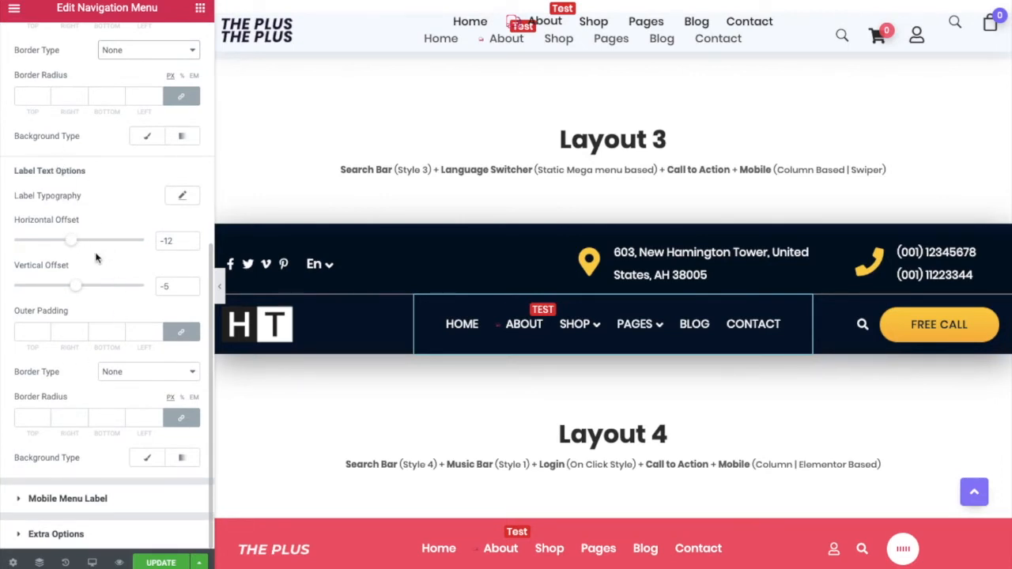
scroll(95, 257, "up", 1)
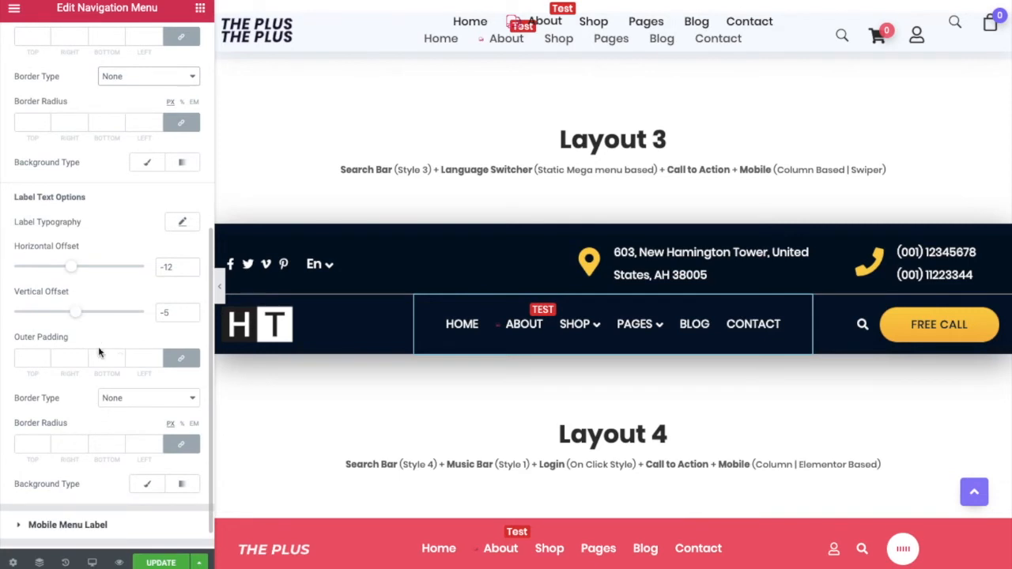
scroll(98, 347, "down", 1)
scroll(64, 348, "up", 5)
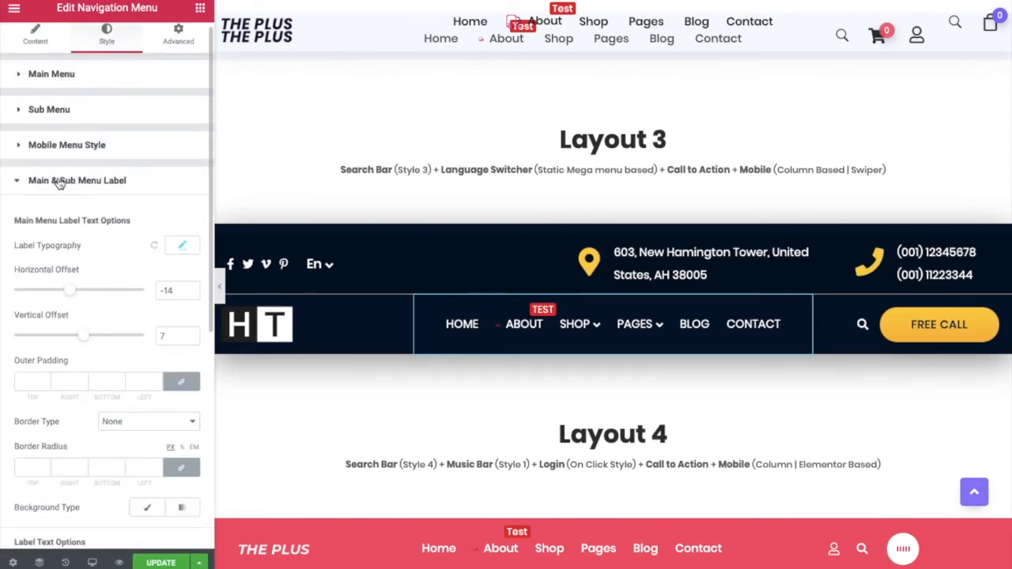
left_click(60, 182)
left_click(44, 48)
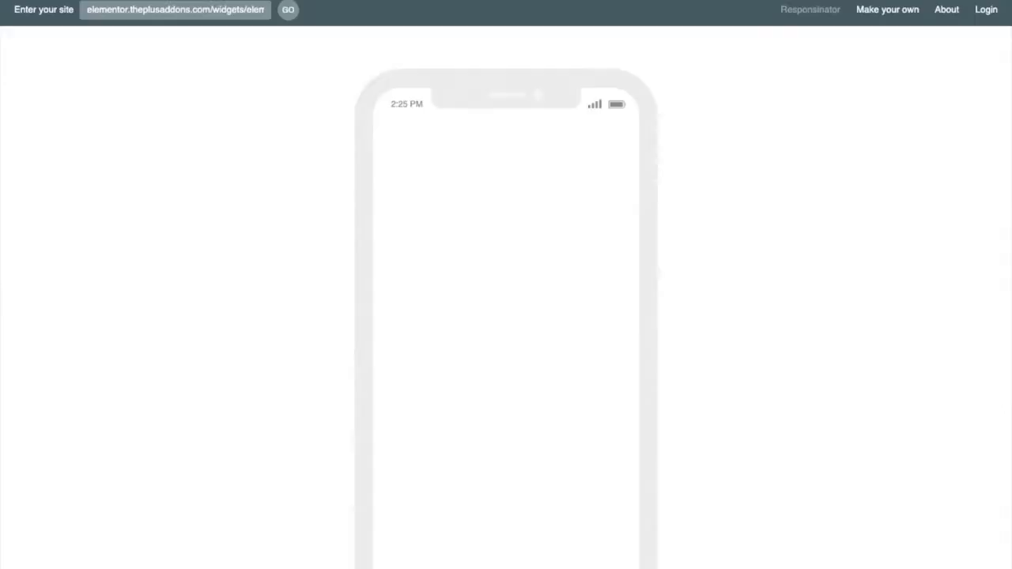
Step: On the Responsinator phone preview page, open and close Layout 1's toggle mobile menu
scroll(453, 238, "down", 7)
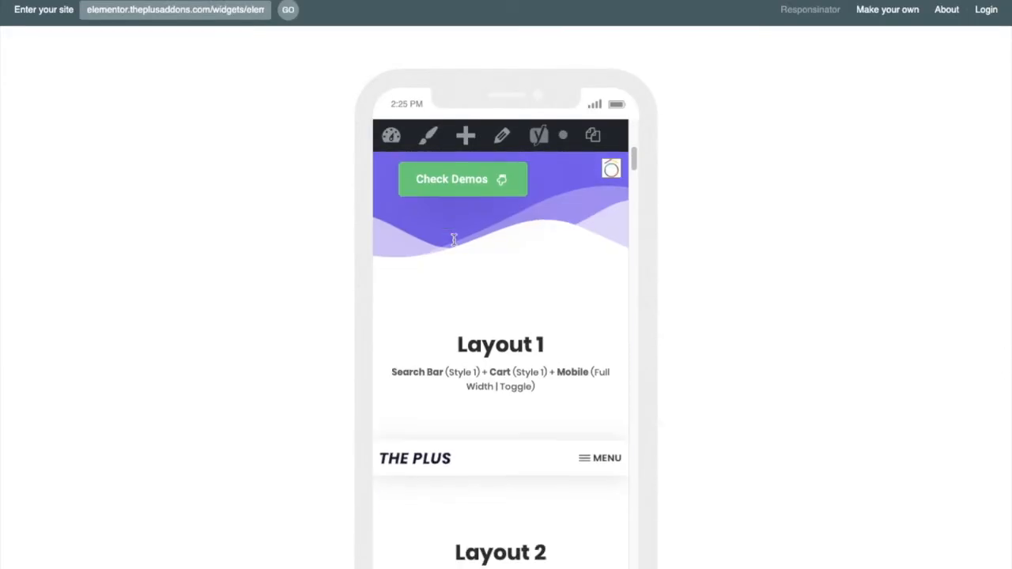
scroll(530, 274, "down", 2)
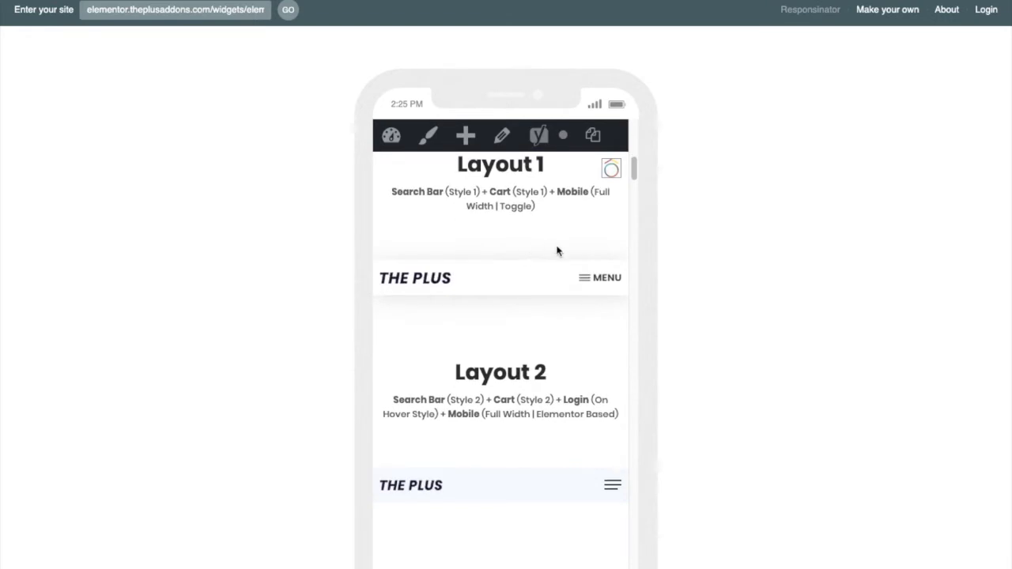
left_click(587, 287)
left_click(588, 286)
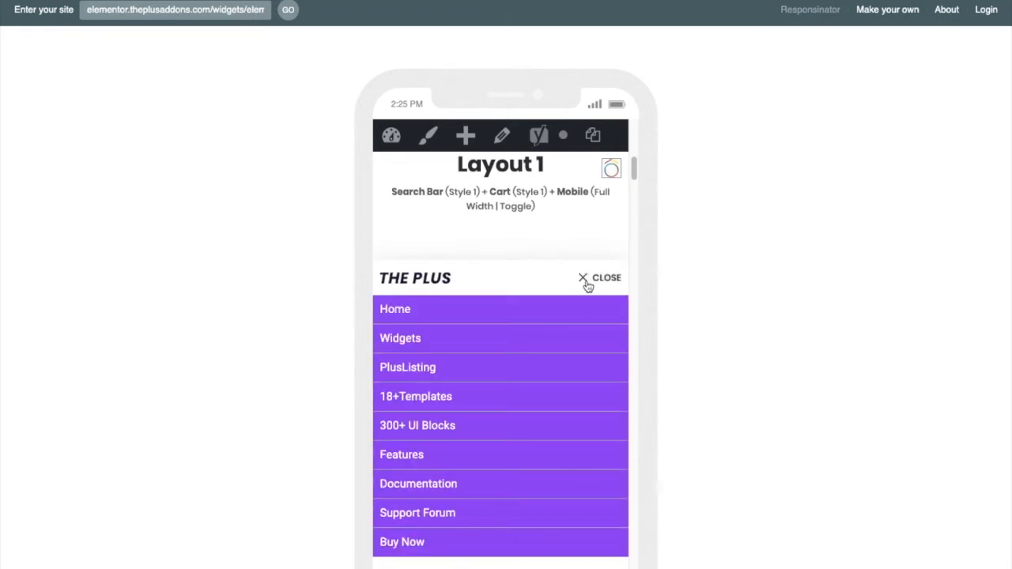
left_click(586, 264)
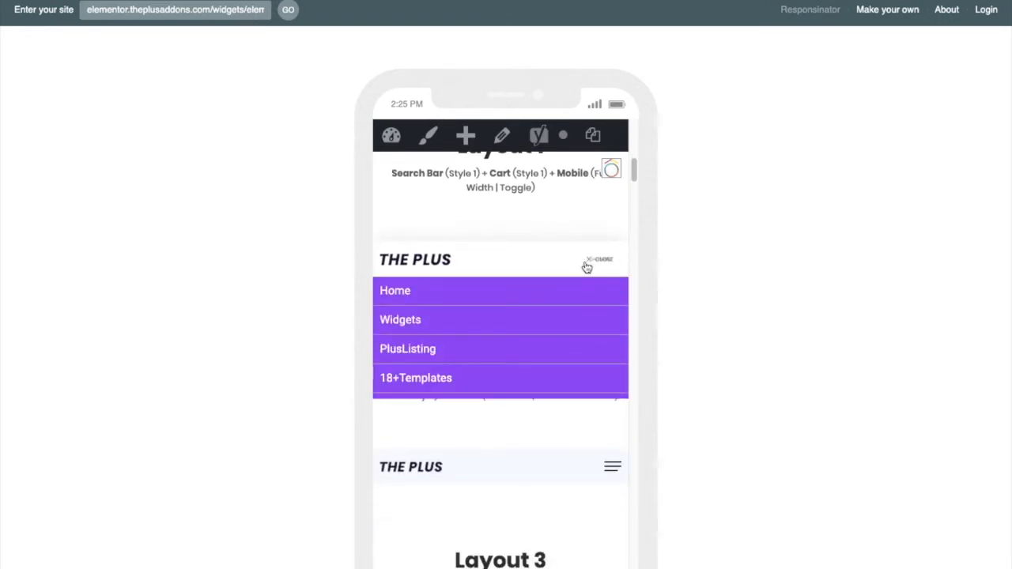
left_click(586, 264)
Step: Look at Layout 3's mobile header in the phone preview, then return to Layout 1 and check its menu toggle again
scroll(586, 266, "down", 5)
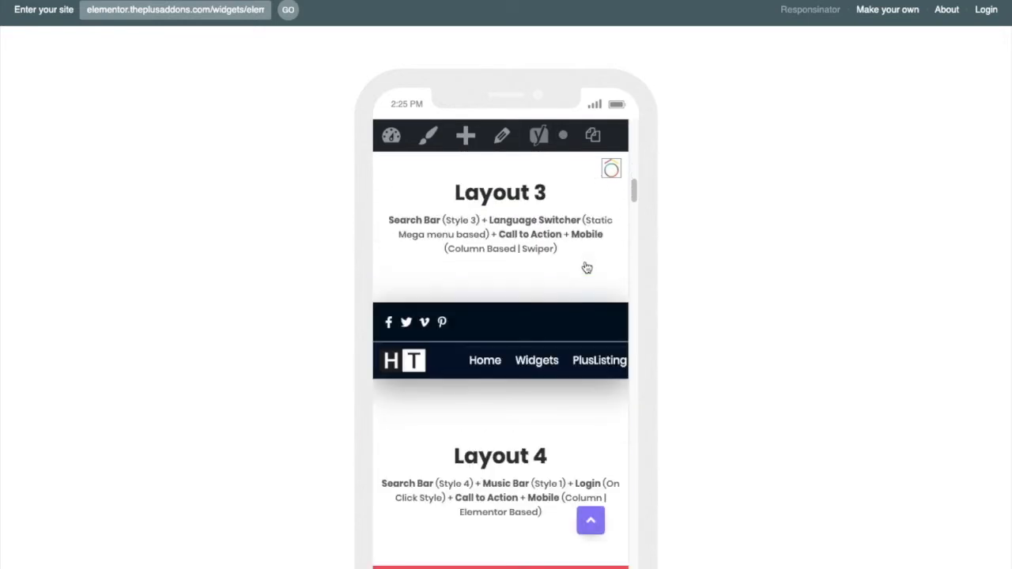
scroll(586, 266, "up", 5)
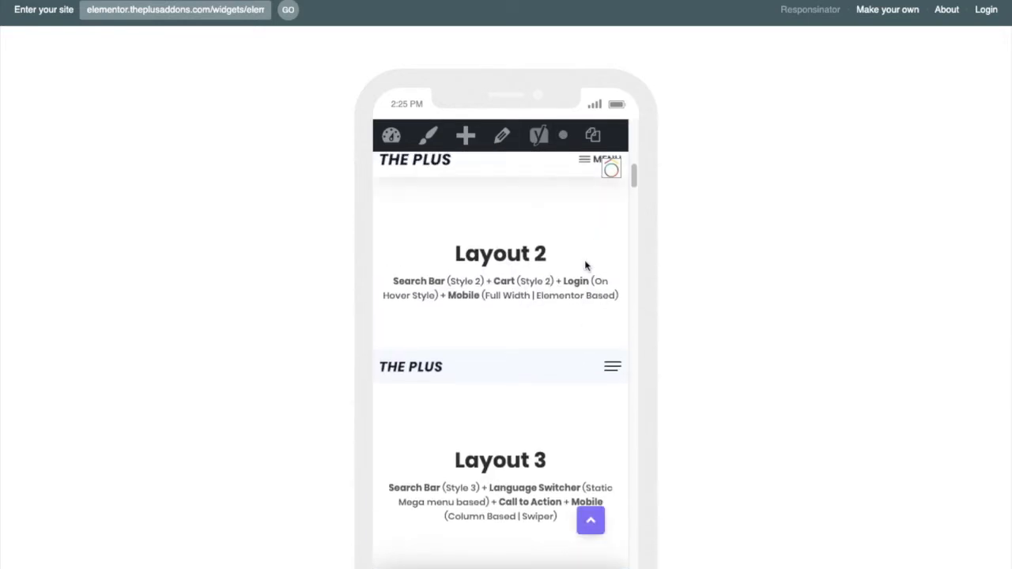
left_click(589, 253)
left_click(591, 254)
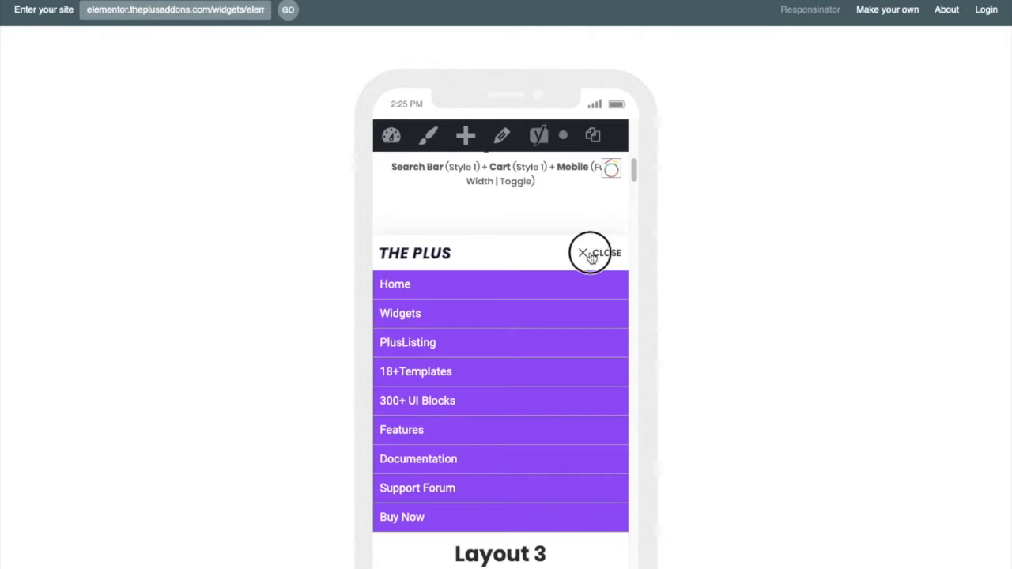
left_click(592, 257)
left_click(594, 259)
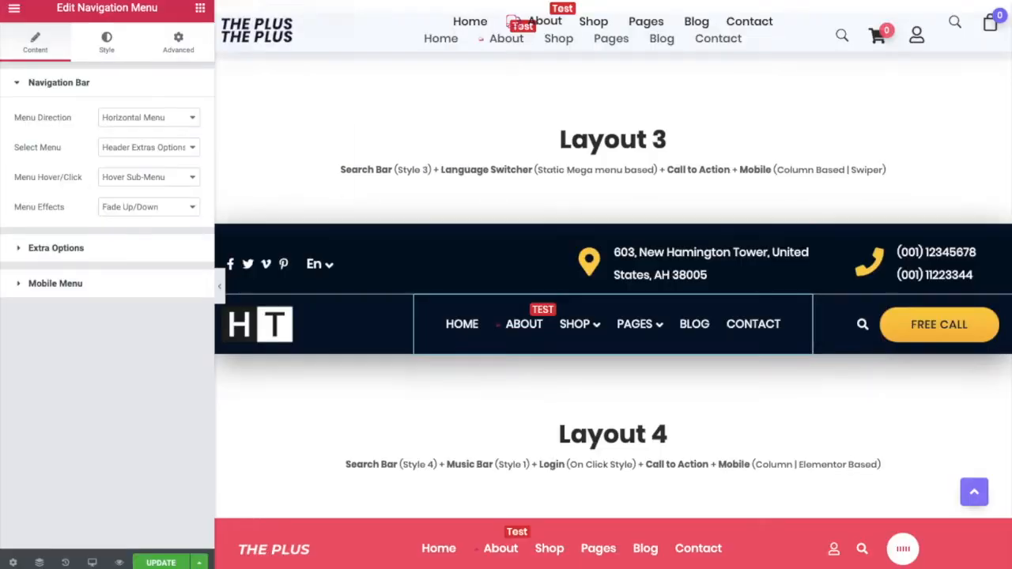
Step: Back in the Elementor editor, select Layout 1's navigation menu widget and change the preview to Mobile
scroll(525, 248, "up", 6)
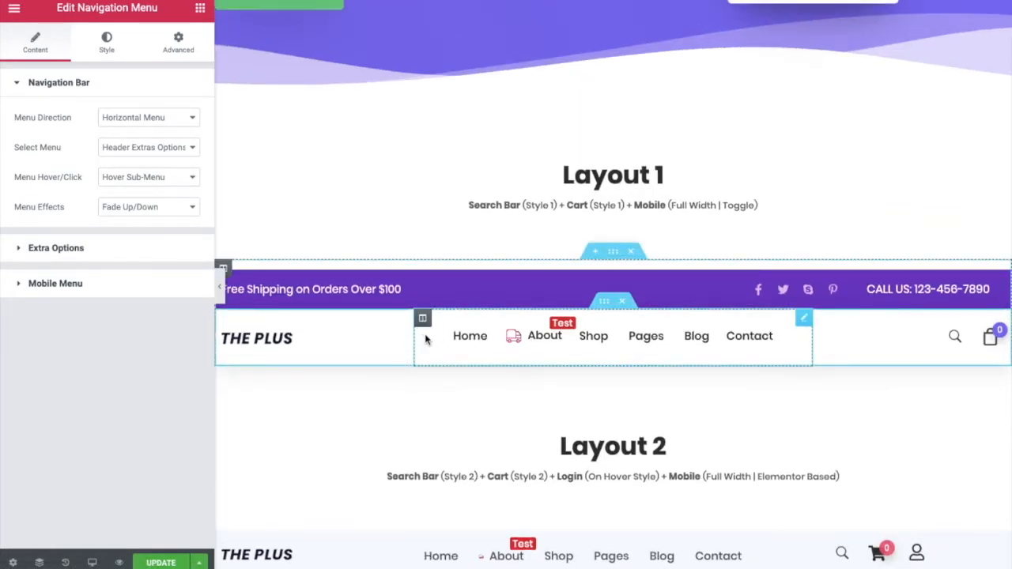
left_click(426, 339)
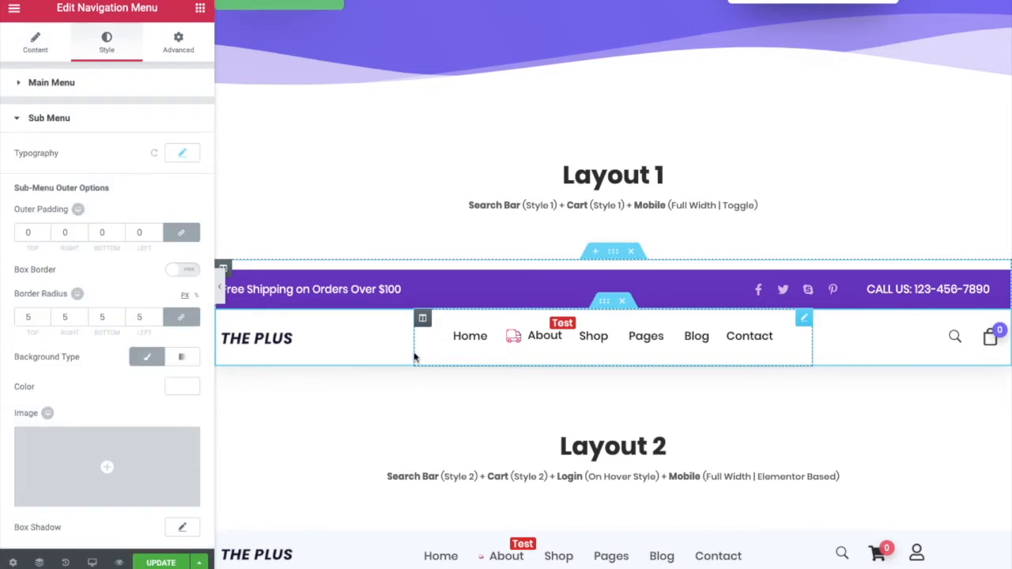
left_click(91, 562)
left_click(88, 528)
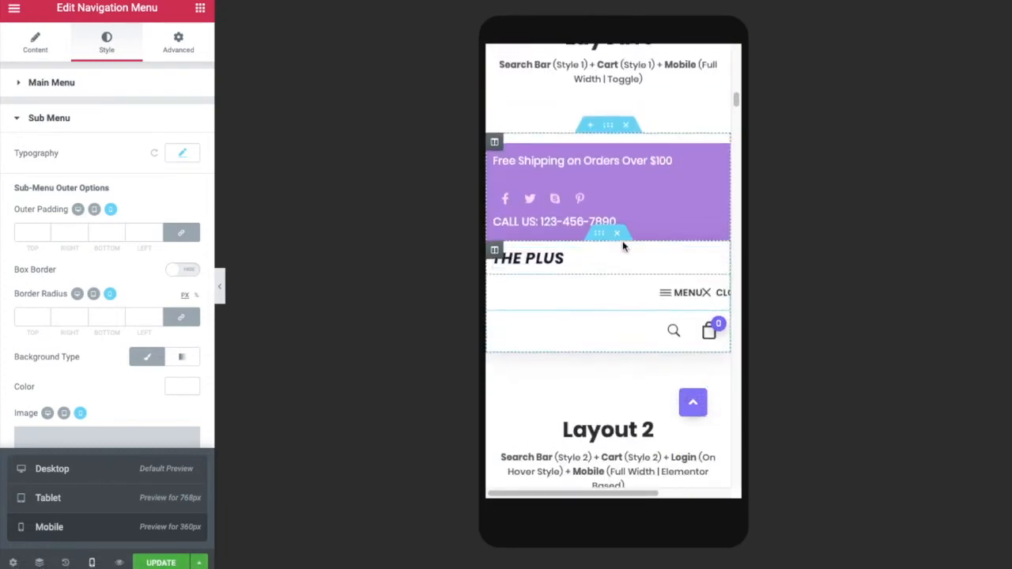
scroll(622, 246, "down", 1)
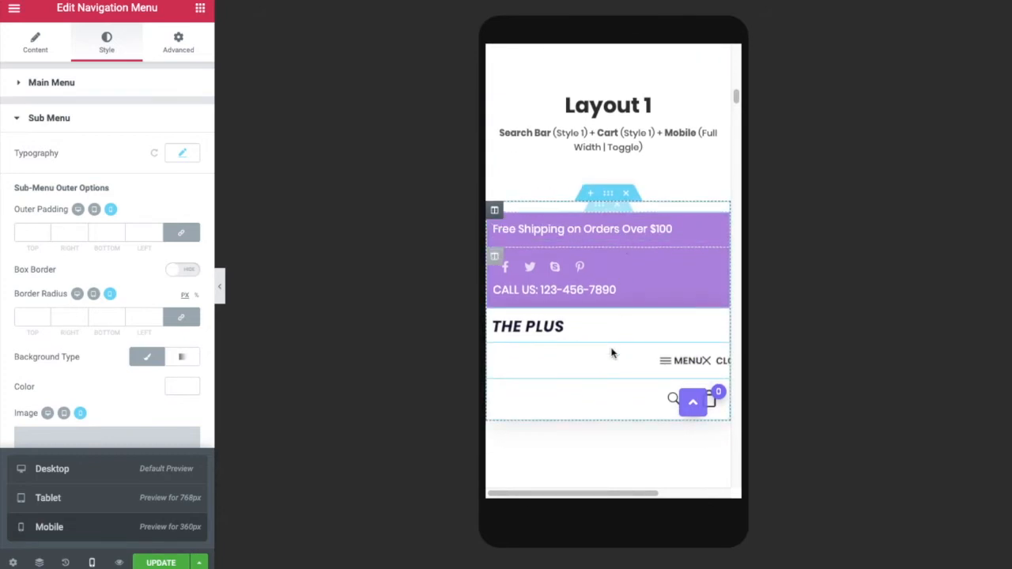
scroll(618, 350, "down", 1)
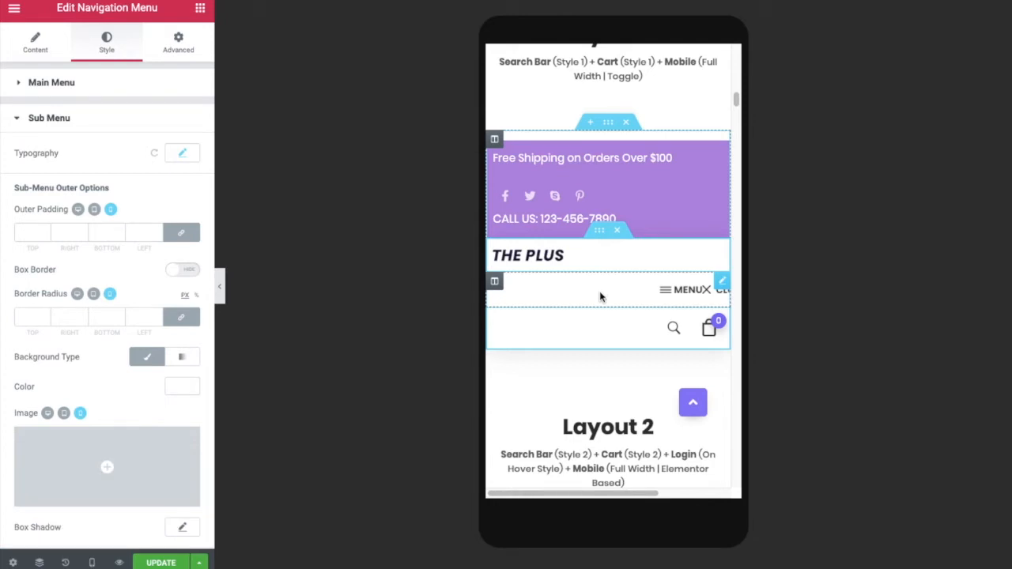
Step: Open the Mobile Menu section in the navigation widget's content settings
left_click(40, 49)
left_click(56, 283)
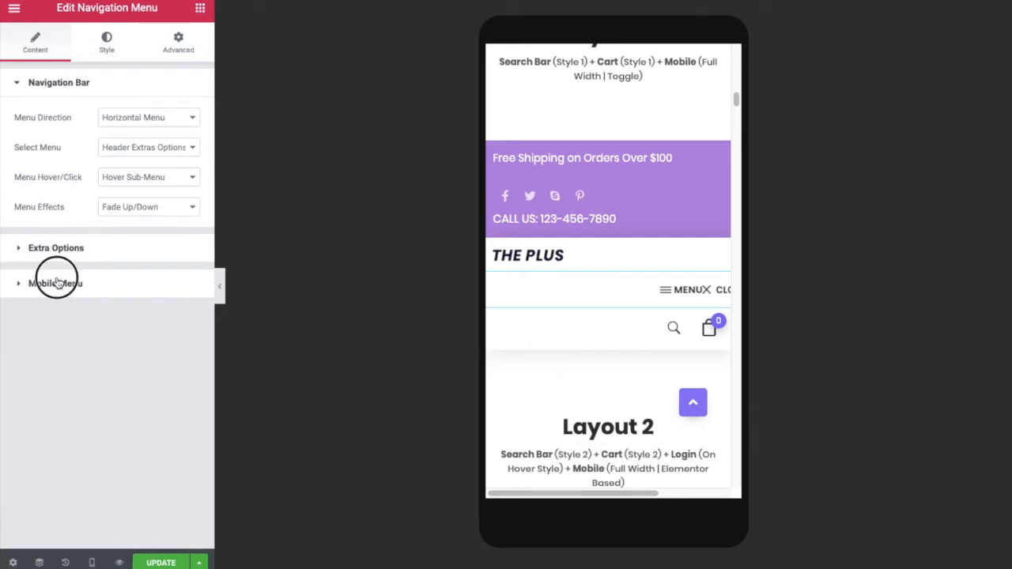
scroll(84, 225, "down", 1)
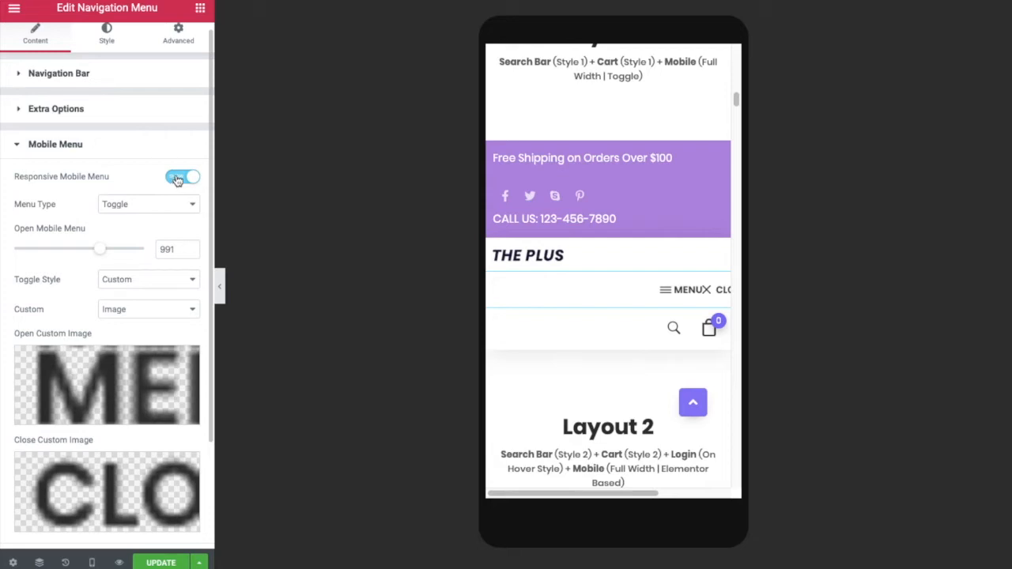
Step: Try the Swiper mobile menu type and swipe through Layout 3's menu on the Responsinator phone preview page
left_click(155, 206)
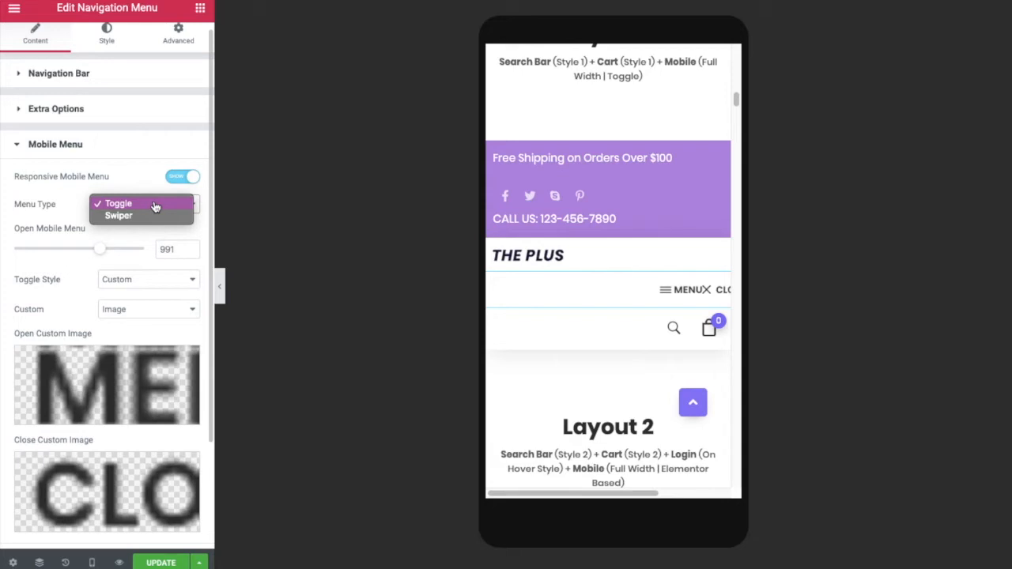
left_click(148, 216)
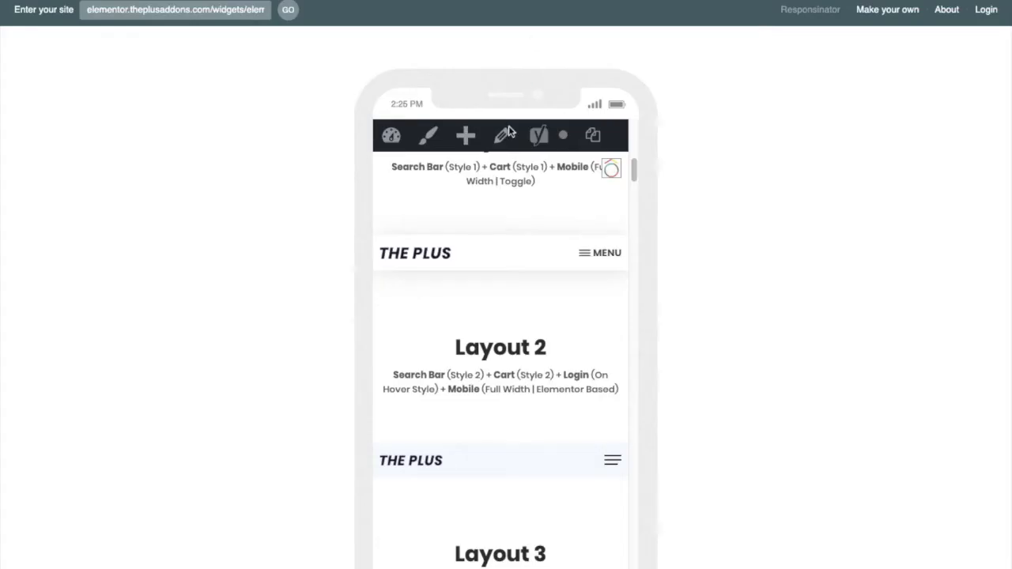
scroll(492, 296, "down", 1)
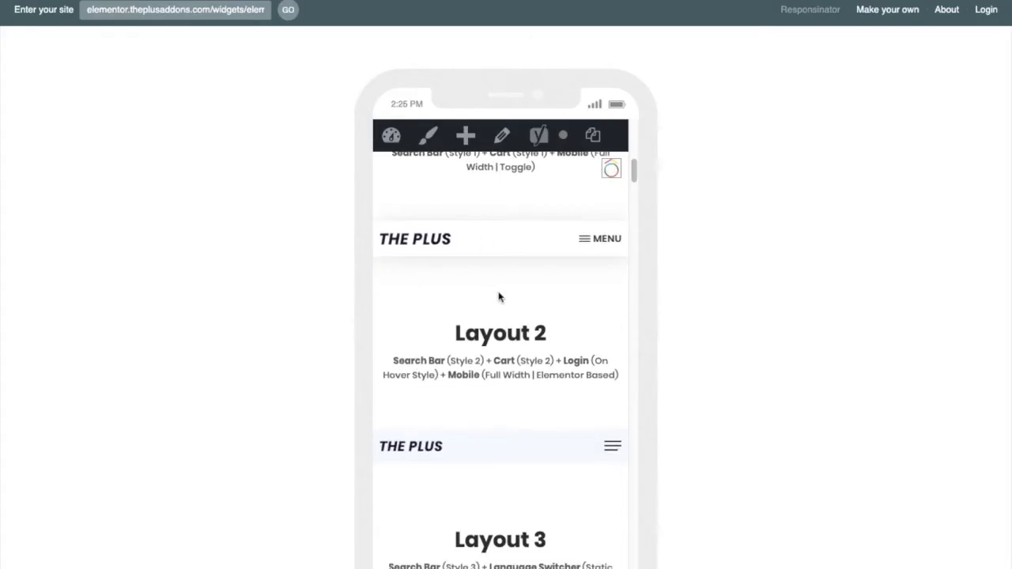
scroll(531, 306, "down", 5)
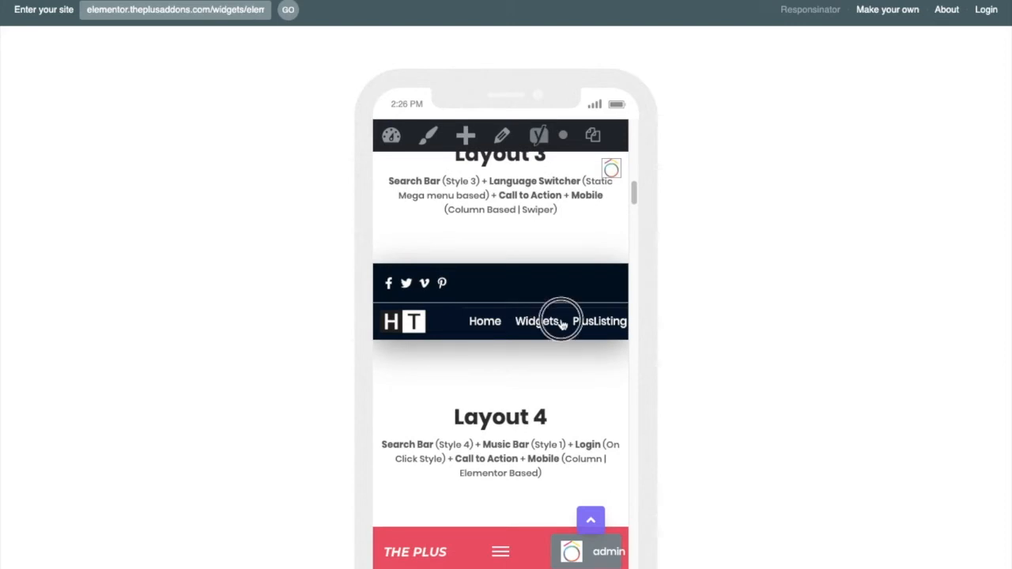
left_click_drag(561, 317, 437, 331)
left_click_drag(583, 328, 463, 327)
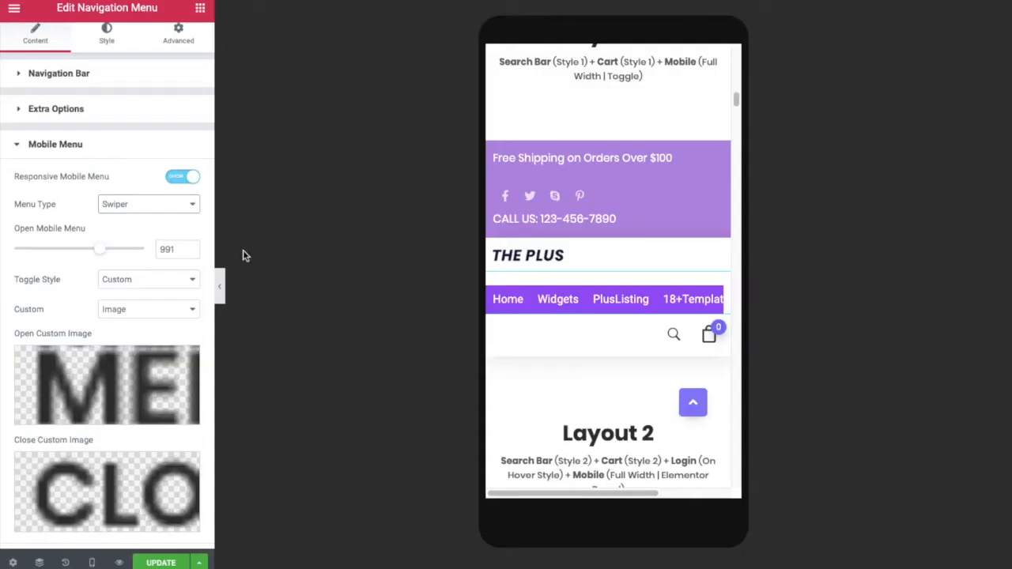
Step: In the Elementor editor, return the mobile Menu Type to Toggle
left_click(127, 204)
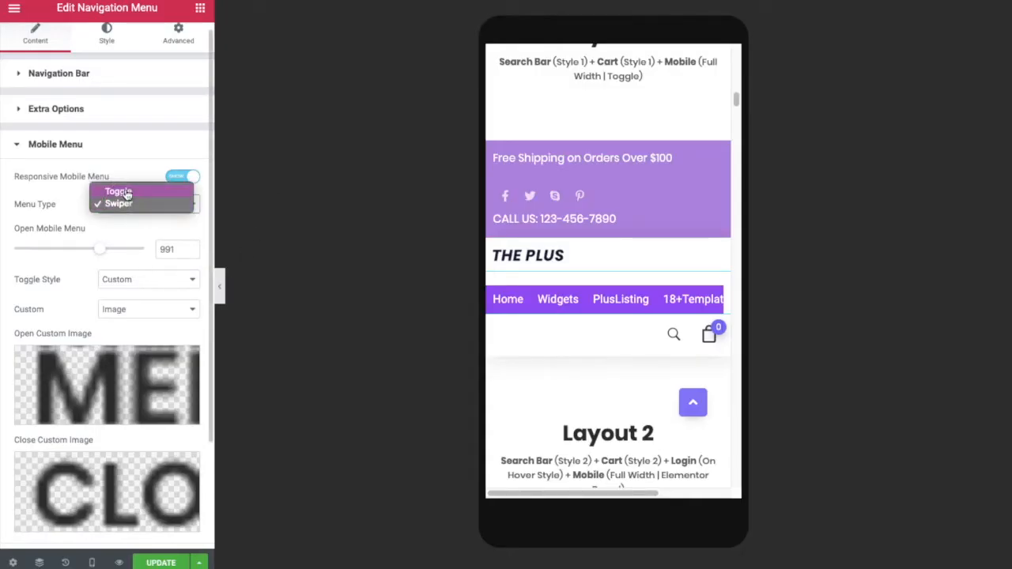
left_click(119, 192)
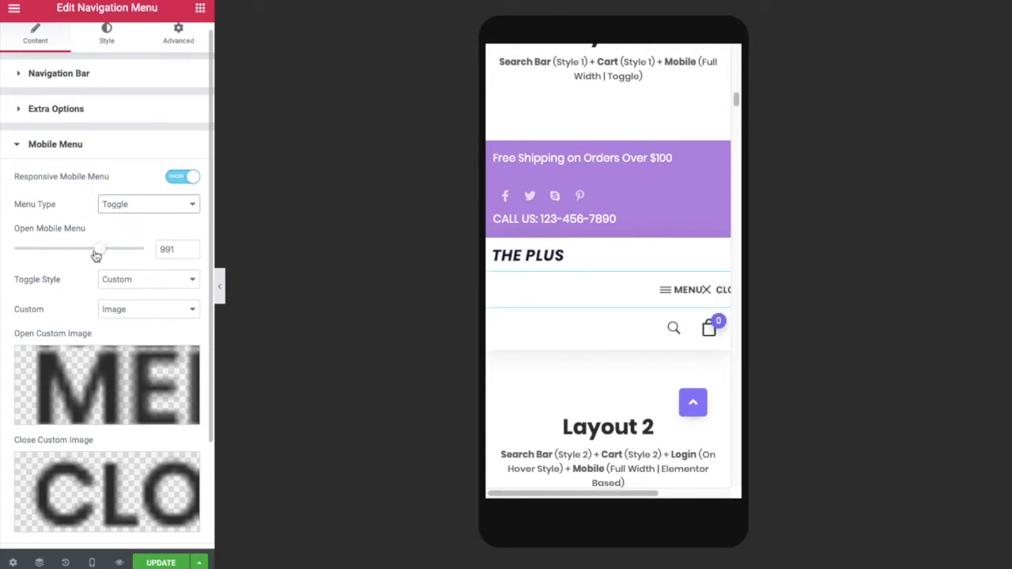
Step: Examine the Open Mobile Menu breakpoint, Toggle Style choices, Custom icon or image choices and the custom open and close images
double_click(162, 250)
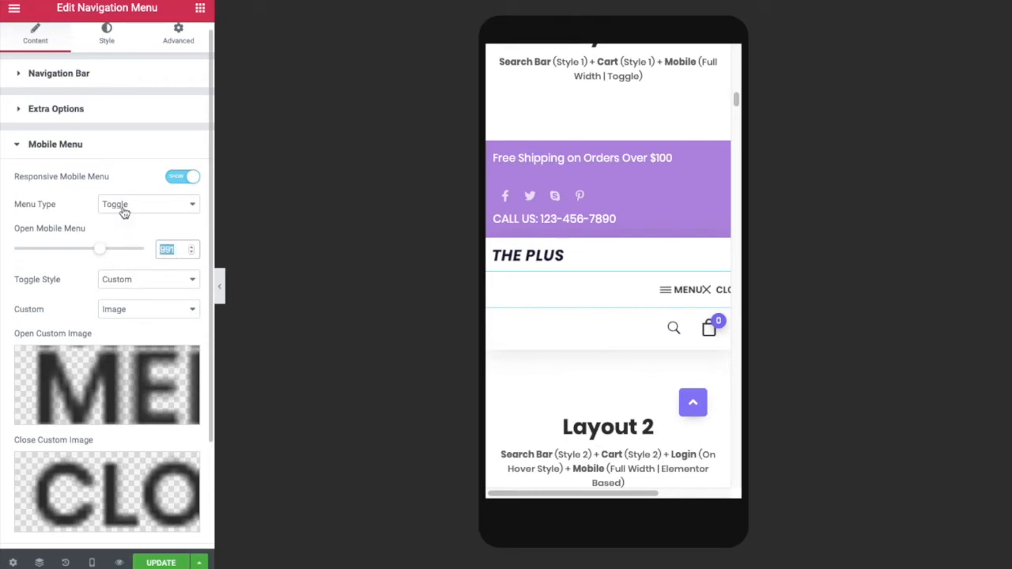
left_click(109, 280)
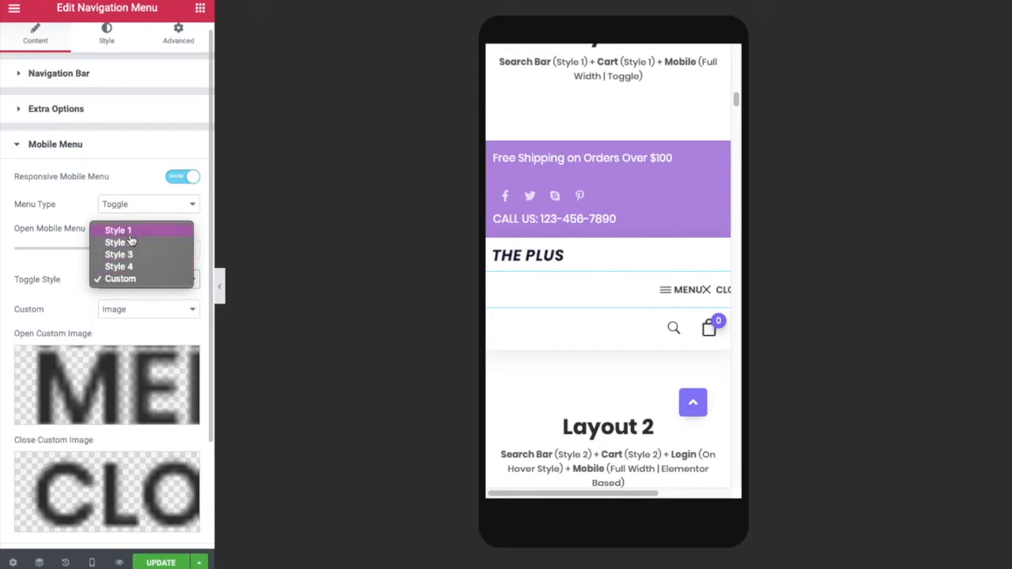
left_click(68, 282)
left_click(140, 312)
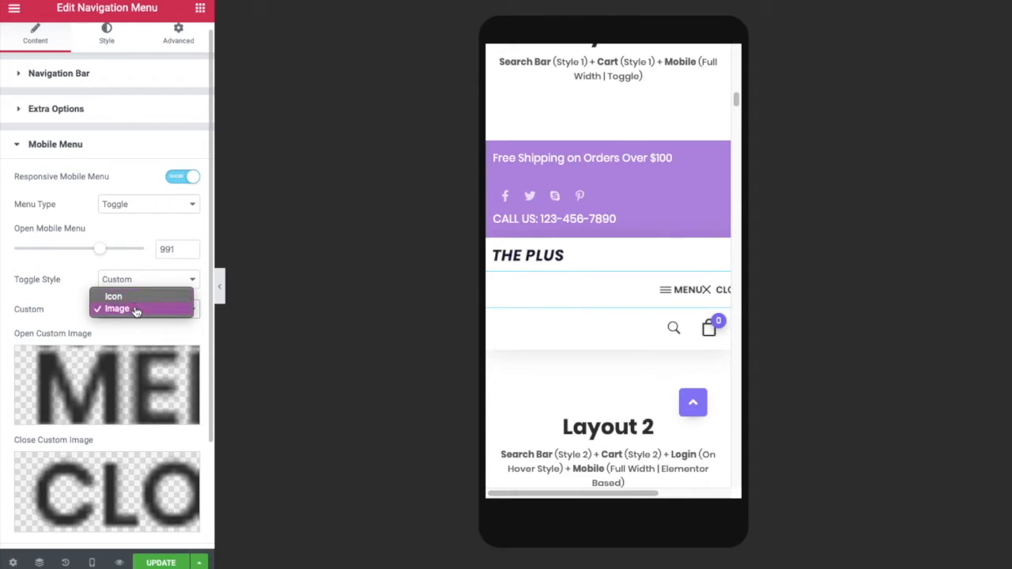
left_click(70, 312)
scroll(95, 332, "down", 1)
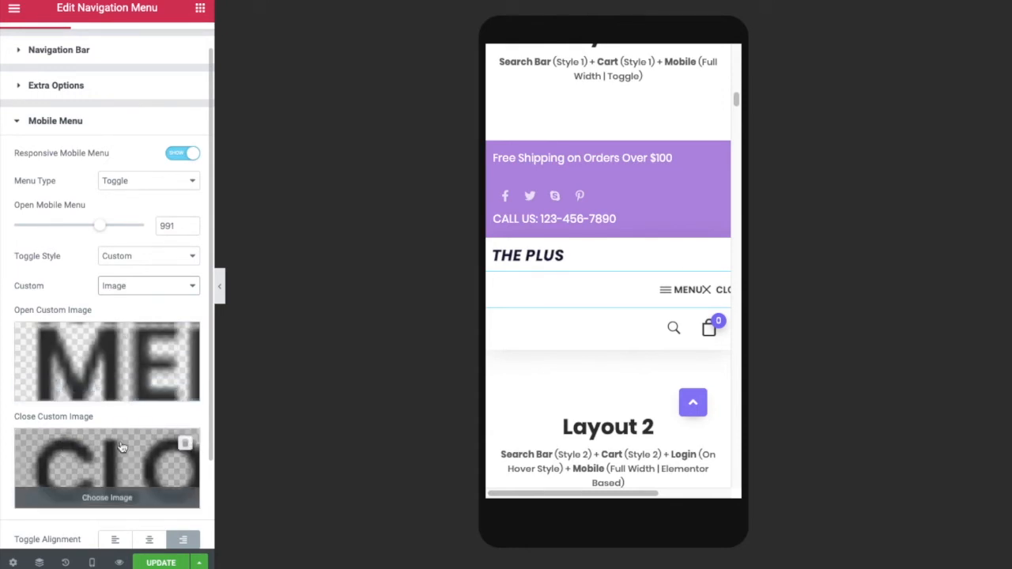
scroll(122, 448, "down", 2)
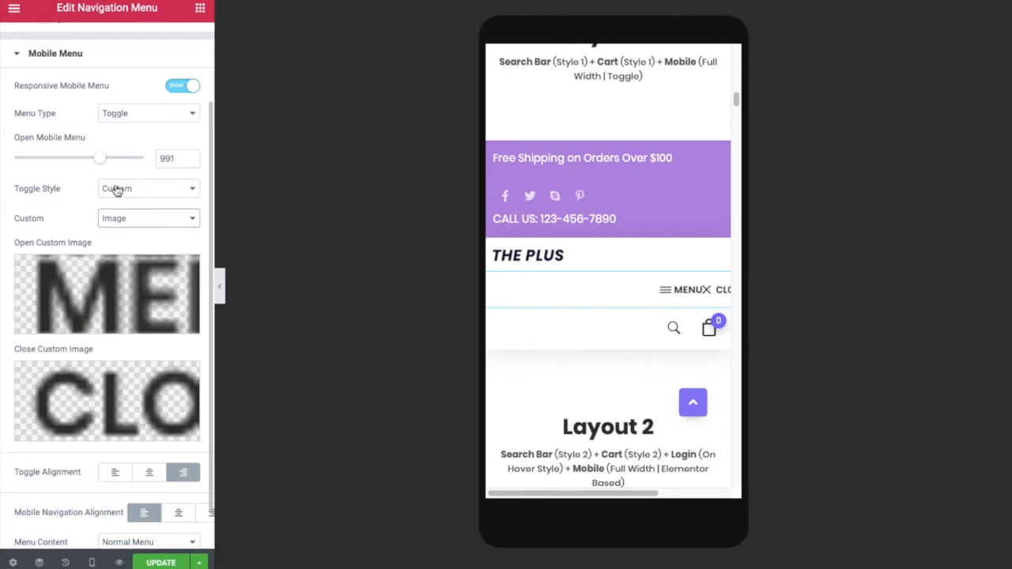
Step: Try center and left Toggle Alignment for the custom-image mobile toggle, ending on right alignment
scroll(95, 379, "down", 1)
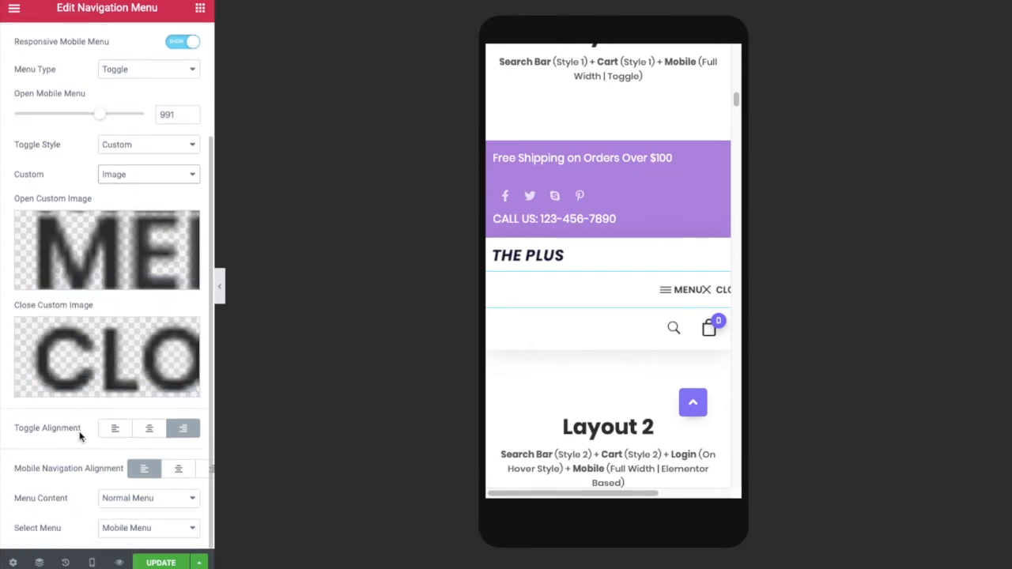
left_click(145, 431)
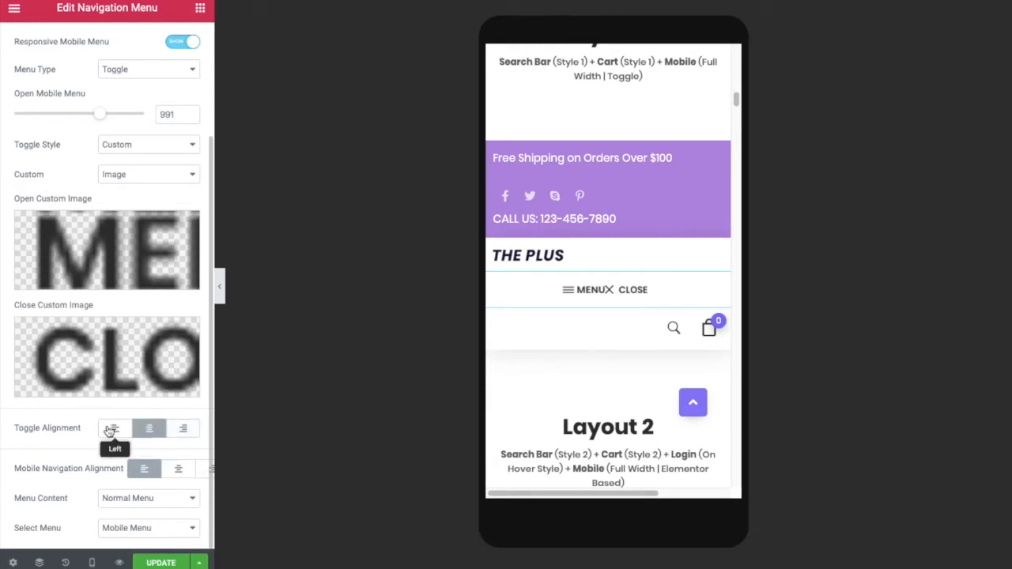
left_click(111, 430)
left_click(181, 429)
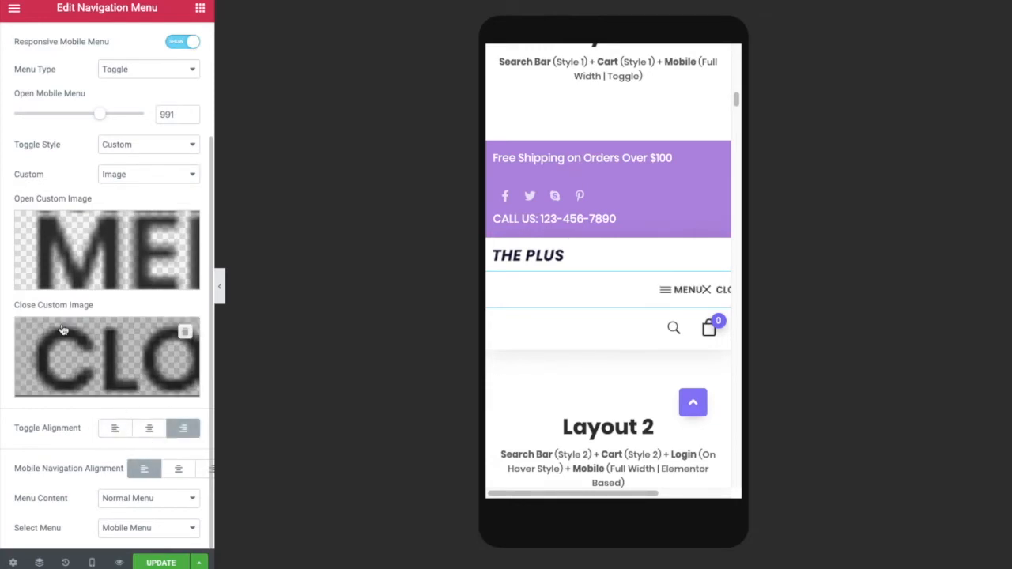
Step: Set the mobile menu's Toggle Style to Style 3 and its Toggle Alignment to center
left_click(125, 145)
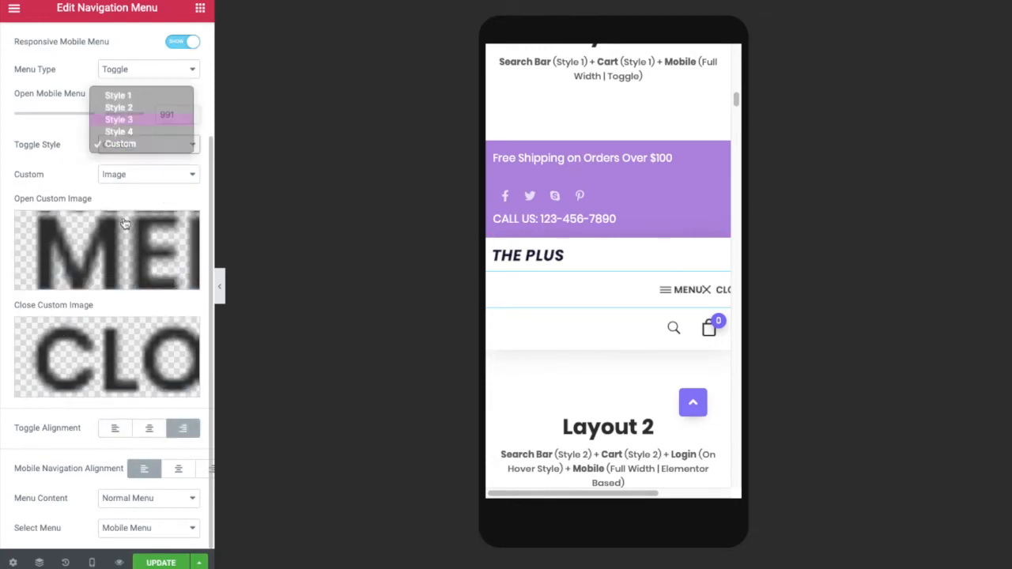
left_click(125, 120)
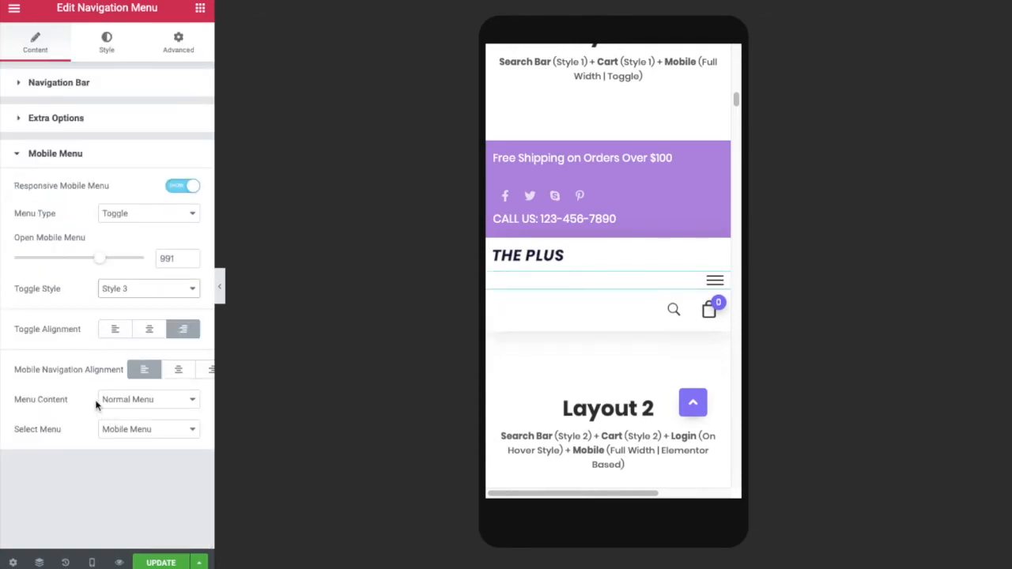
left_click(148, 334)
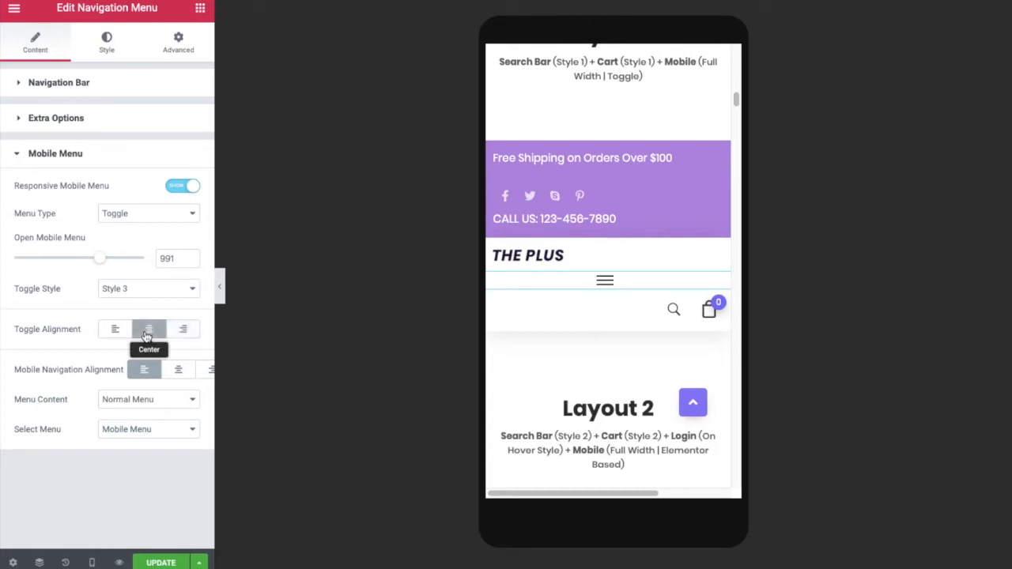
left_click(116, 330)
left_click(145, 332)
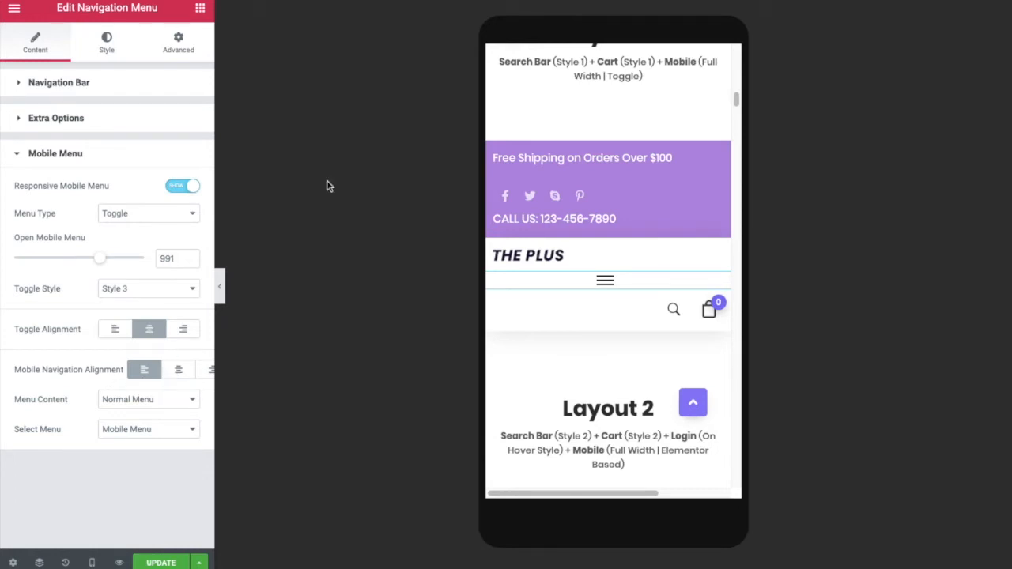
Step: Reload the site in Responsinator, then check the mobile menu toggle above Layout 10 in the browser's device preview
left_click(518, 0)
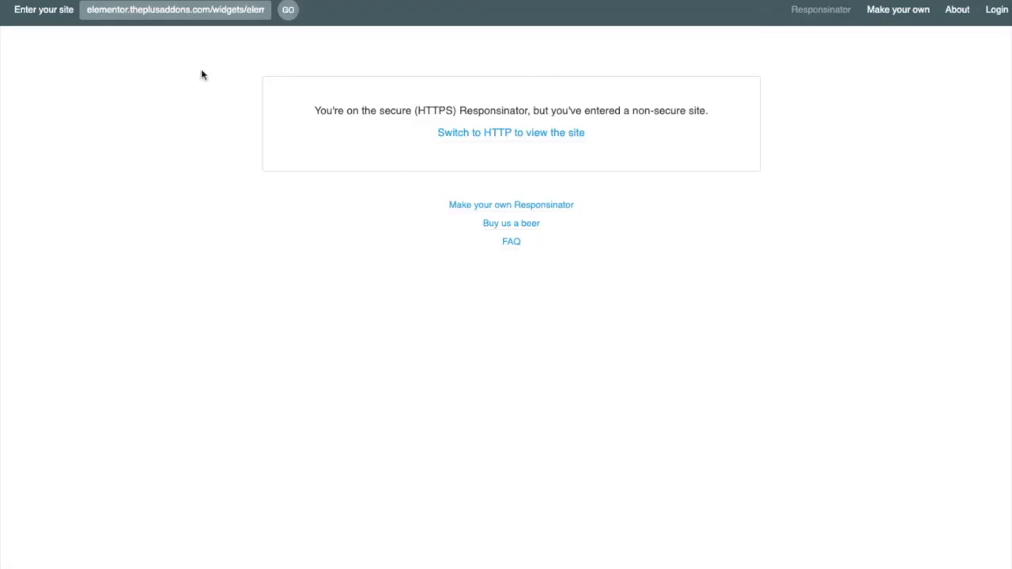
left_click(289, 11)
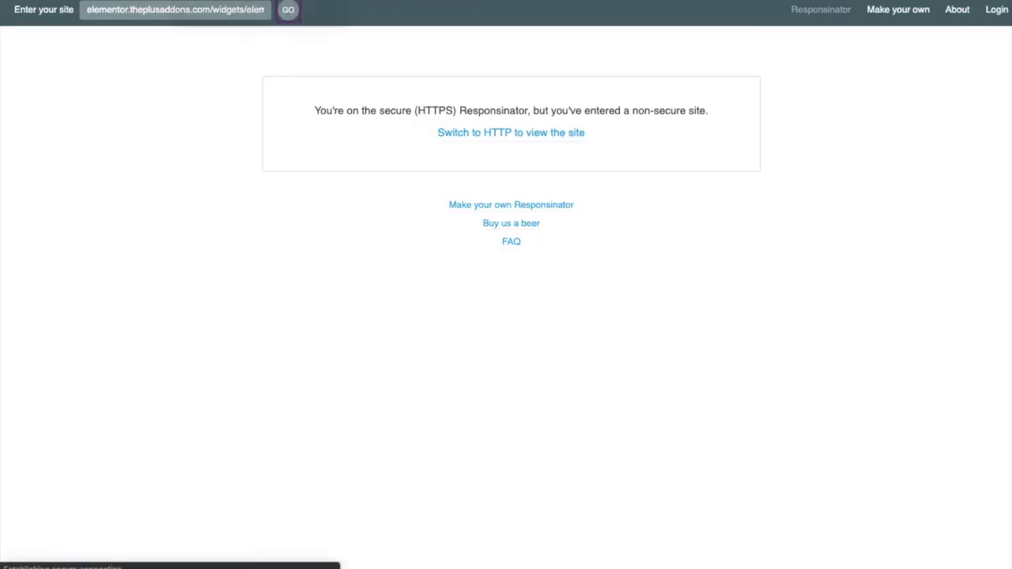
left_click(300, 1)
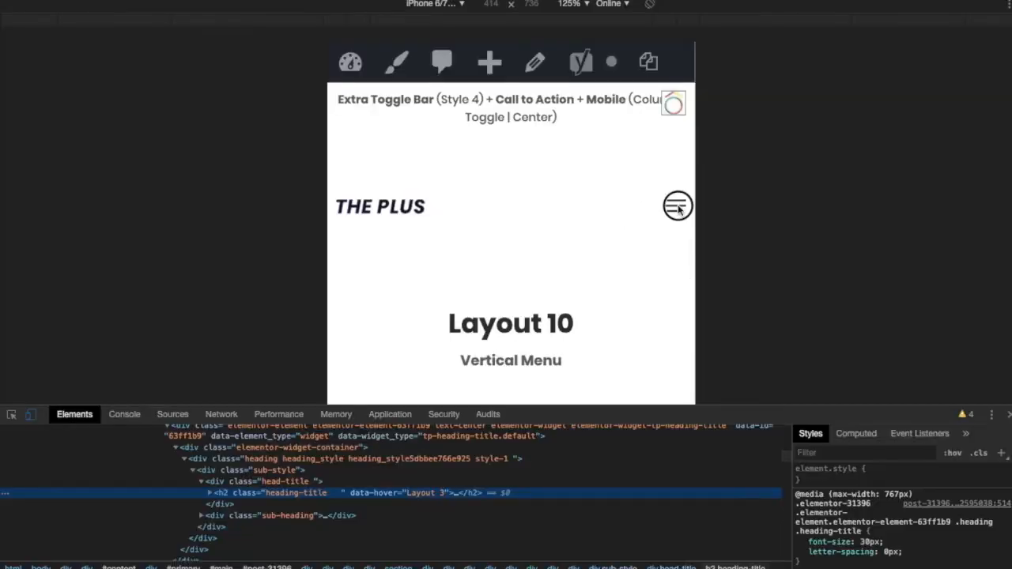
left_click(676, 203)
scroll(678, 204, "down", 1)
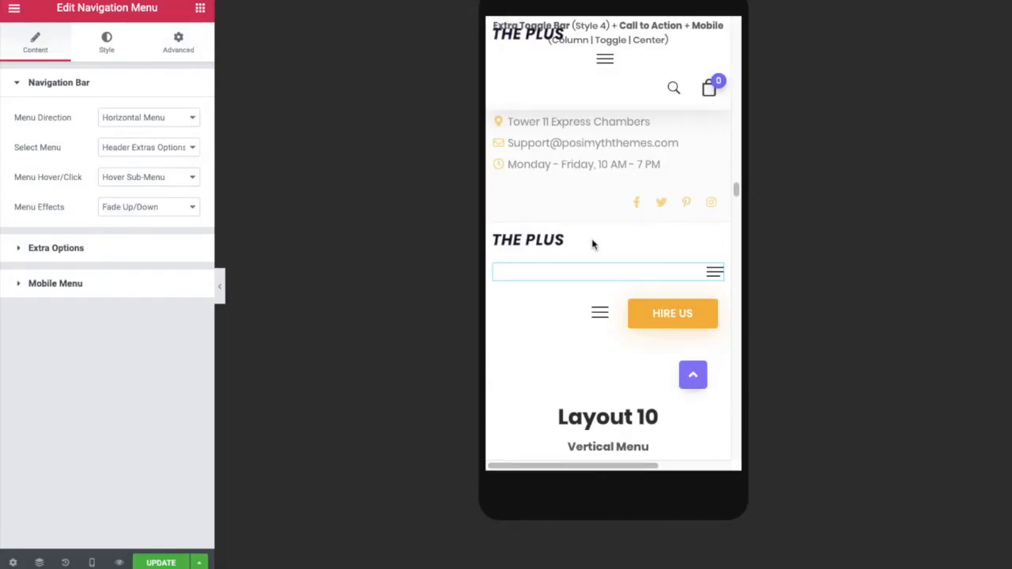
Step: In the Elementor editor, return to Layout 1's header and open its Mobile Menu content settings
scroll(593, 244, "up", 15)
scroll(595, 229, "up", 12)
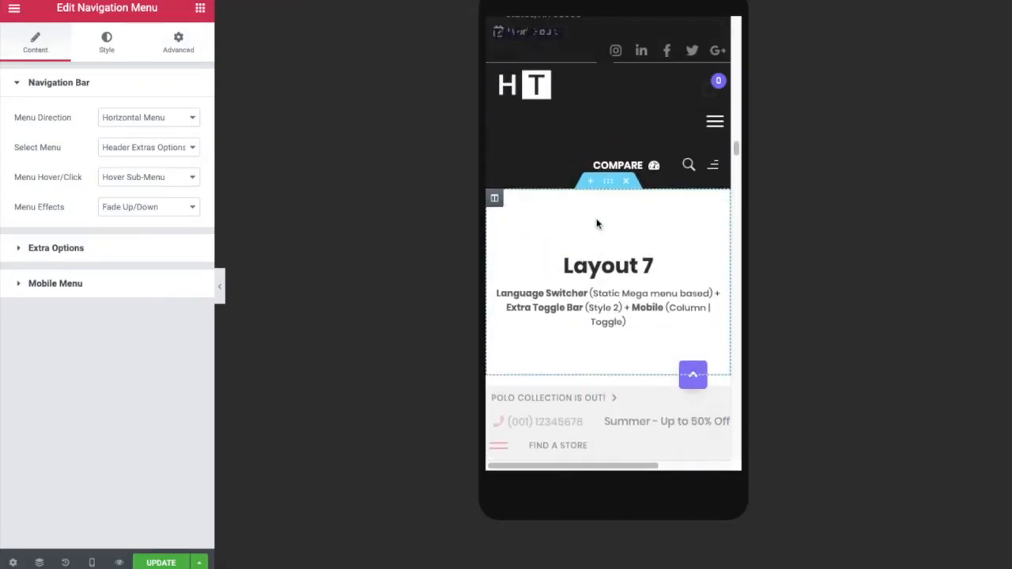
scroll(597, 223, "up", 12)
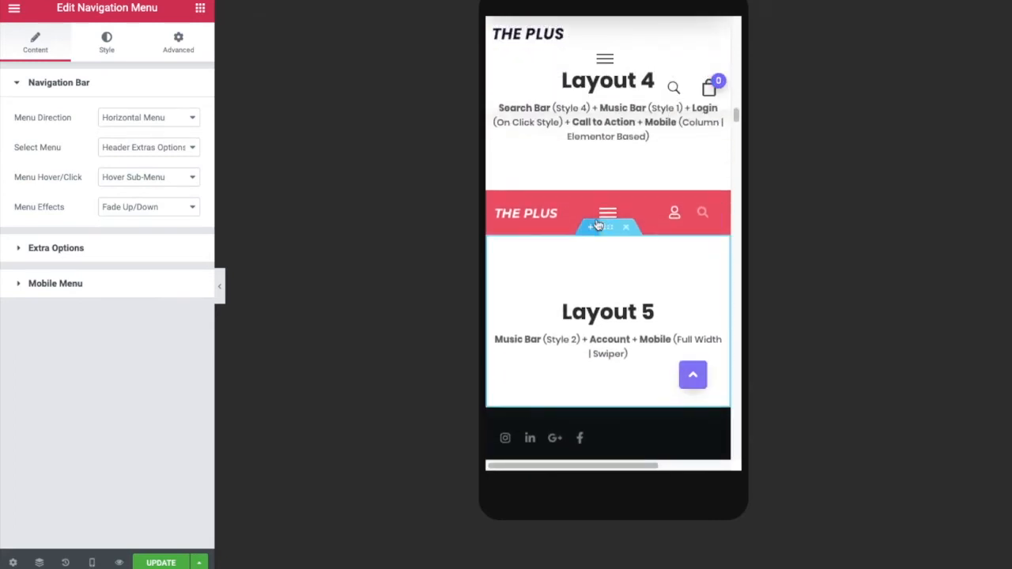
scroll(596, 222, "up", 12)
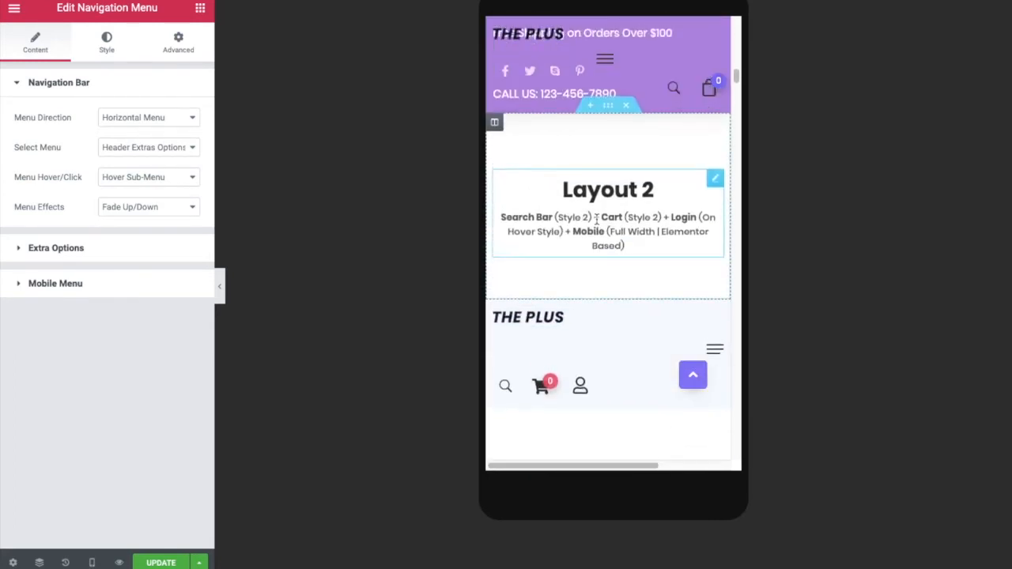
scroll(592, 199, "down", 2)
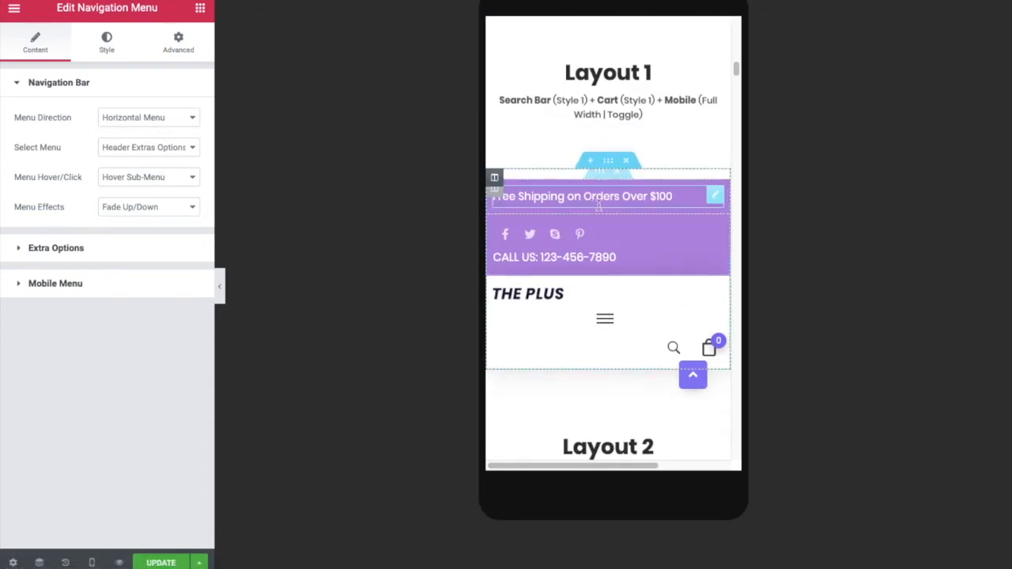
left_click(108, 280)
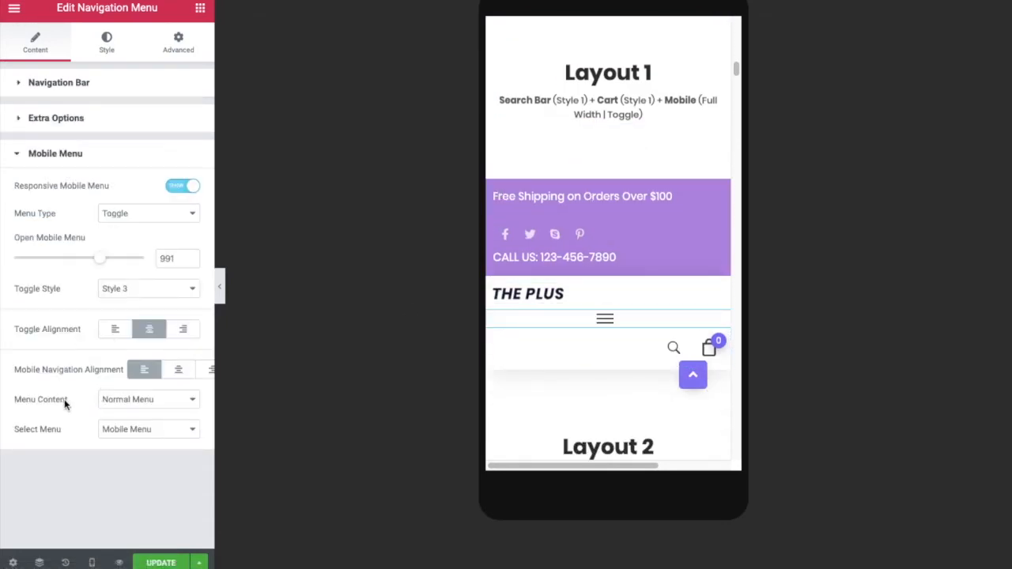
Step: Try Template Menu as the mobile Menu Content, view the Elementor Templates choices, and return to Normal Menu
left_click(125, 410)
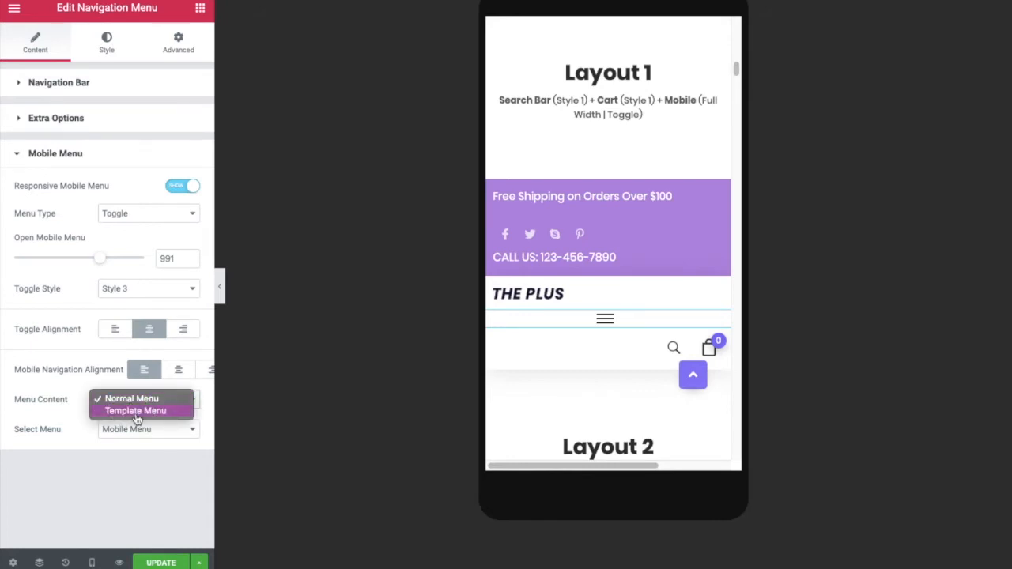
left_click(136, 412)
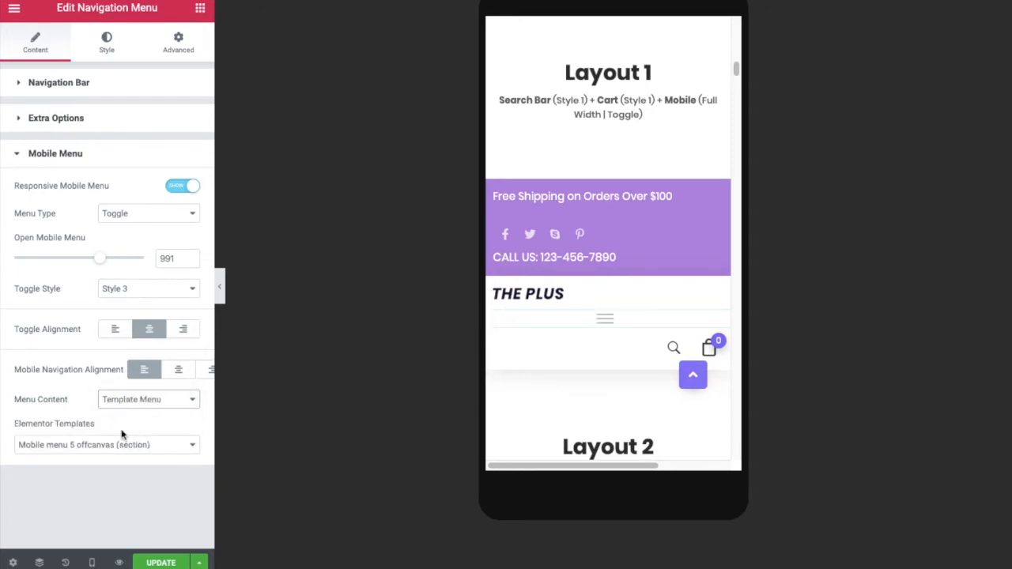
left_click(103, 446)
left_click(102, 448)
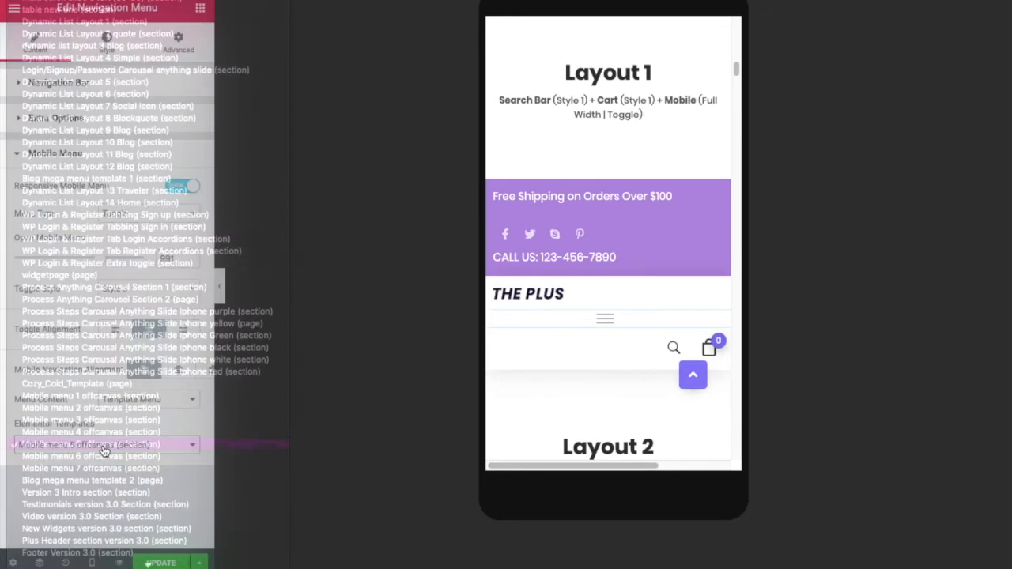
left_click(146, 405)
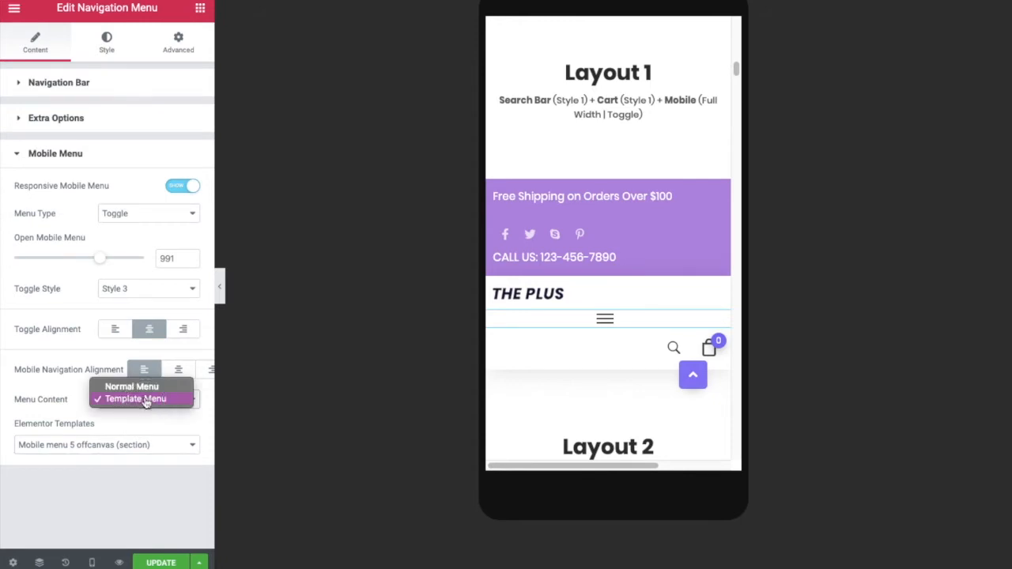
left_click(146, 386)
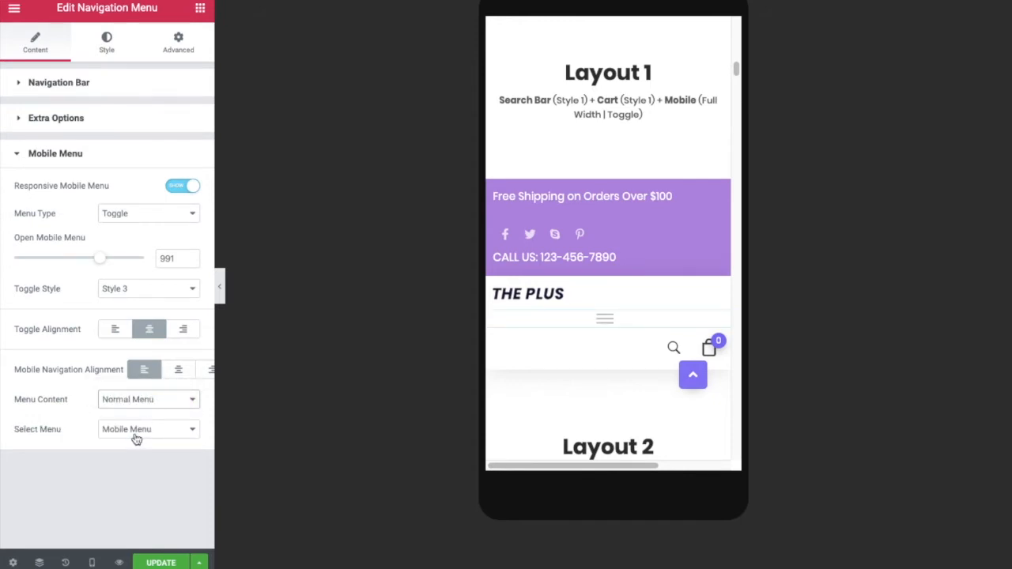
Step: Review the Select Menu choices, keeping Mobile Menu, and view the Header Extras Options structure on the WordPress Menus page
left_click(136, 434)
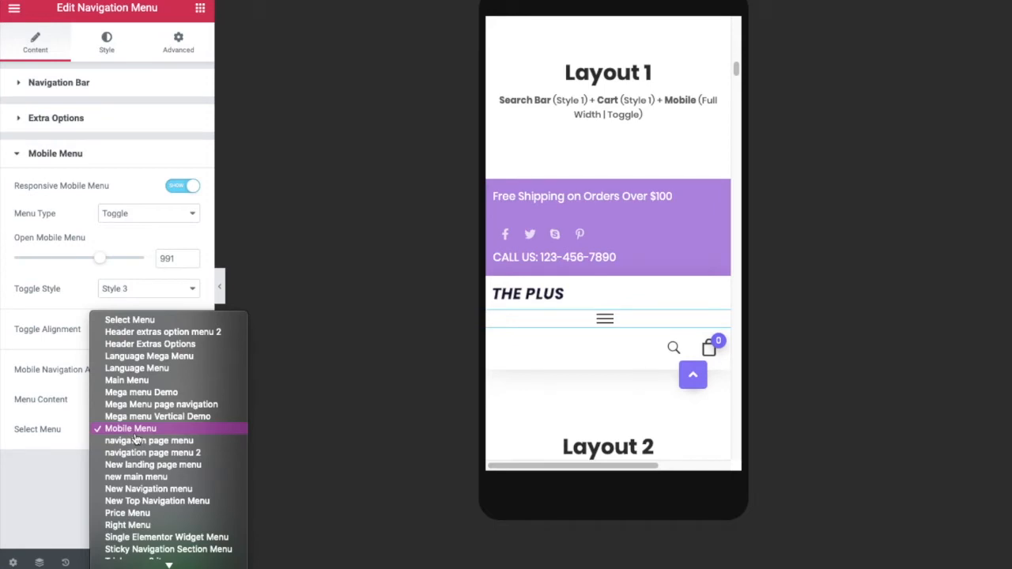
left_click(135, 435)
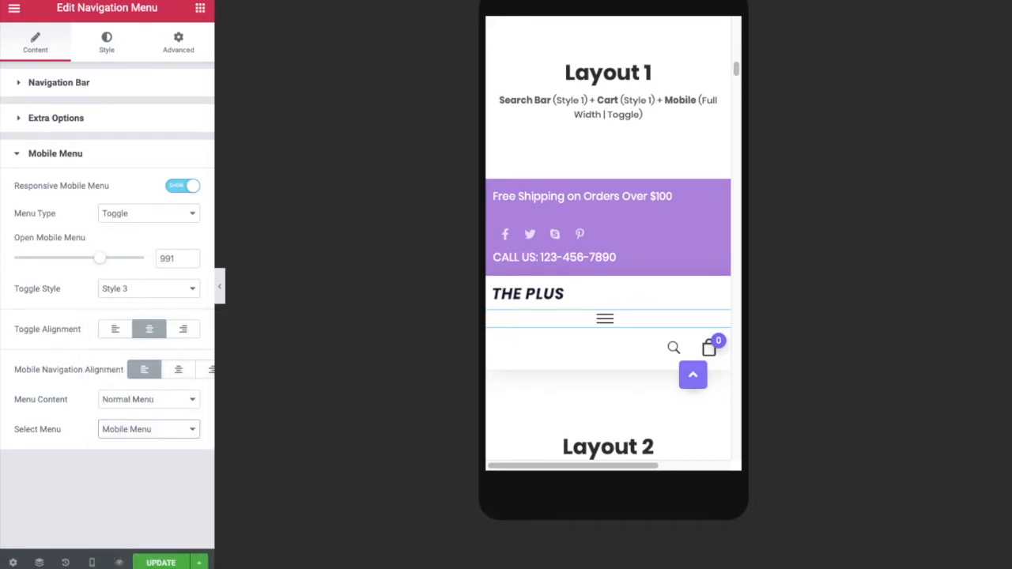
left_click(356, 1)
scroll(381, 291, "up", 2)
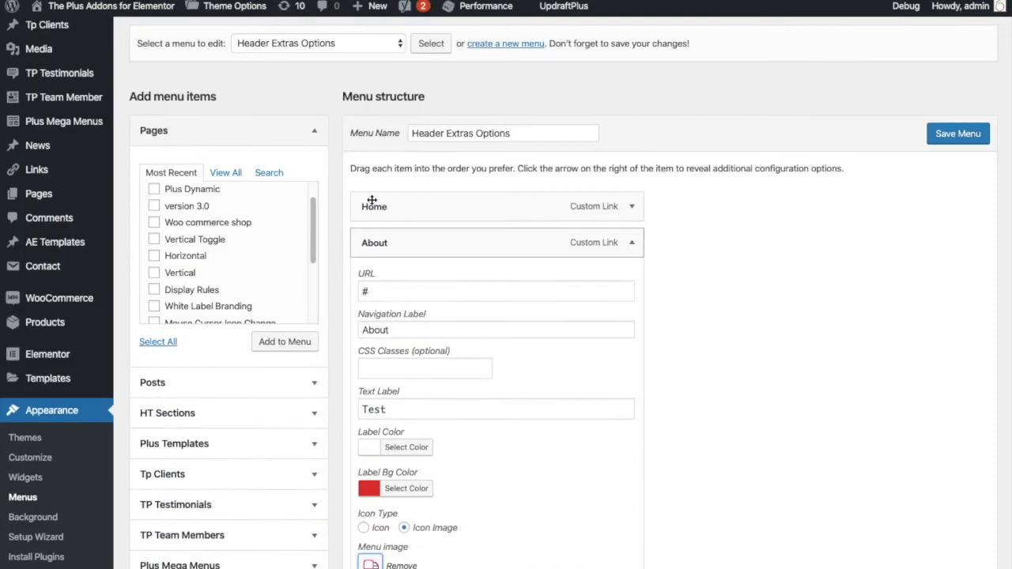
left_click(321, 3)
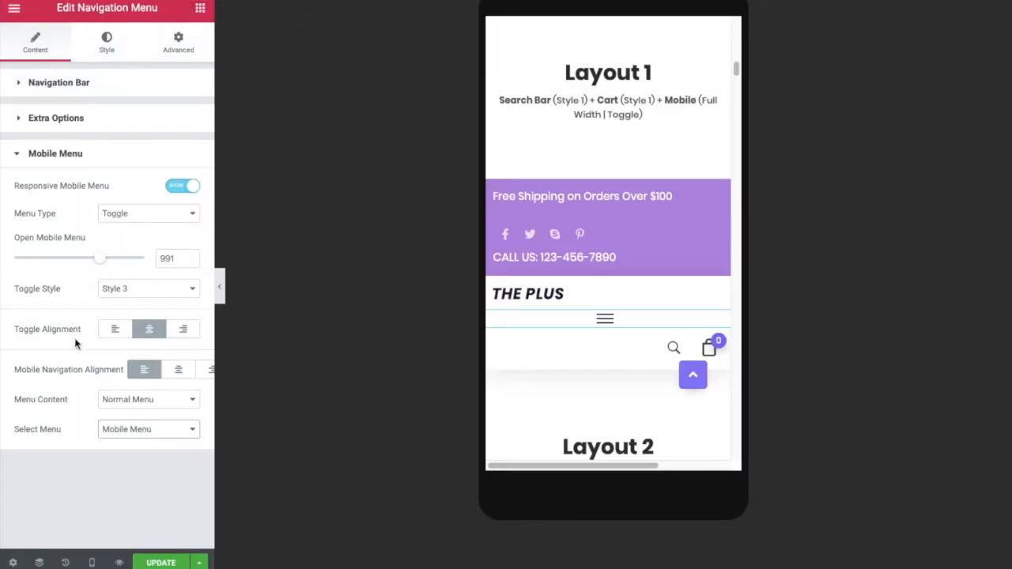
Step: In the widget's Mobile Menu Style settings, set Navigation Width to Column Based
left_click(107, 41)
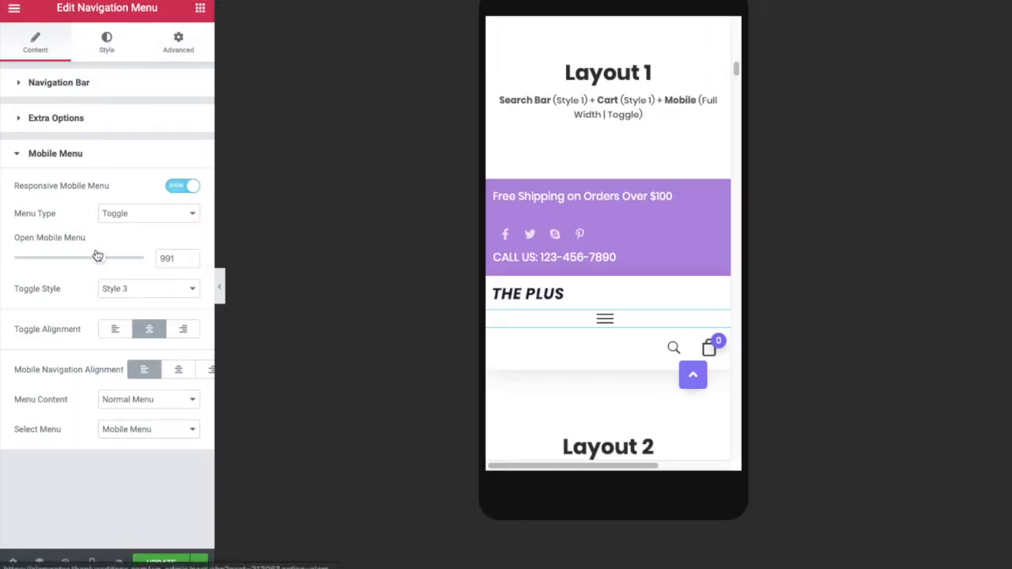
scroll(84, 435, "down", 5)
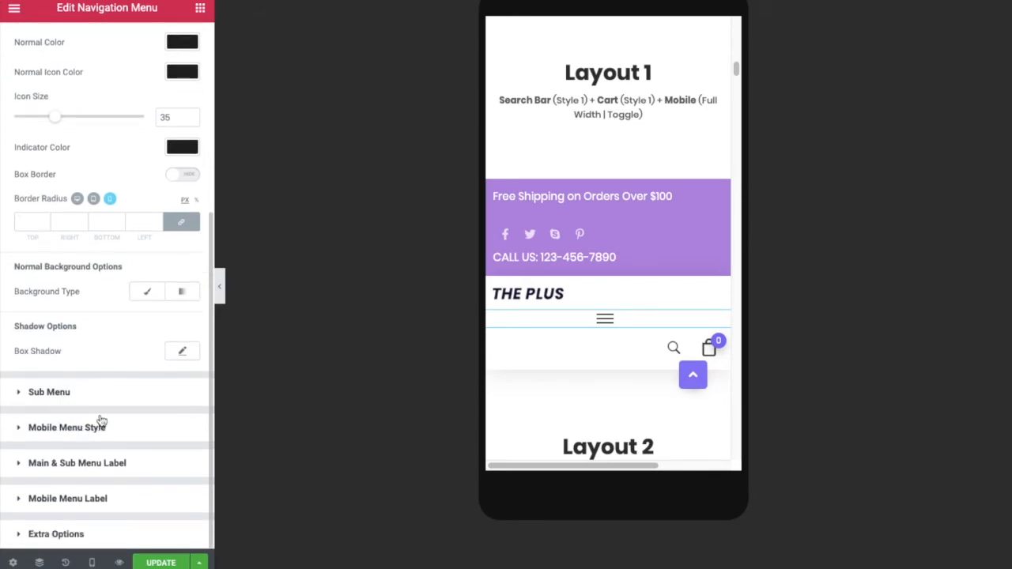
left_click(91, 426)
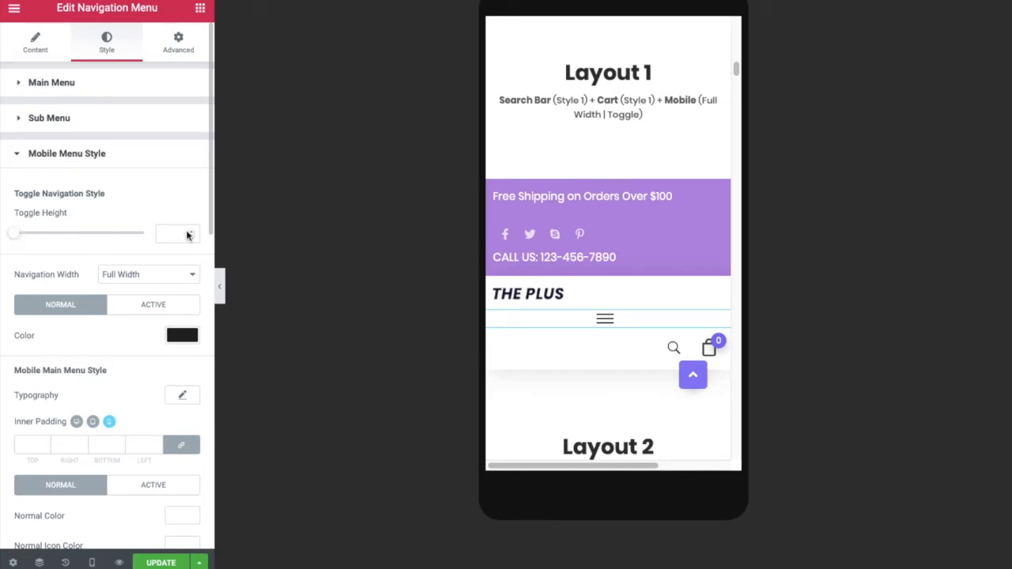
left_click(142, 277)
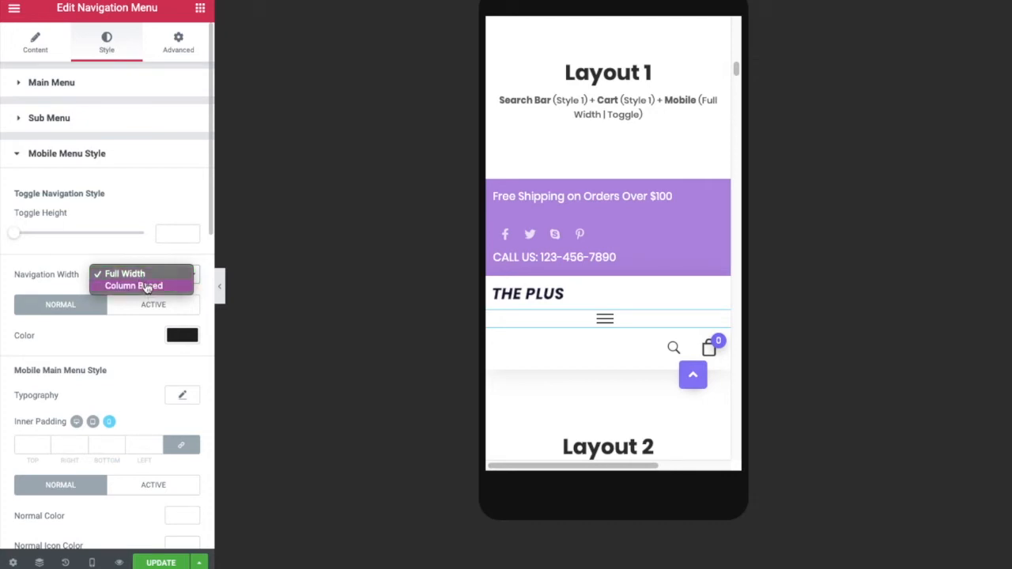
left_click(146, 286)
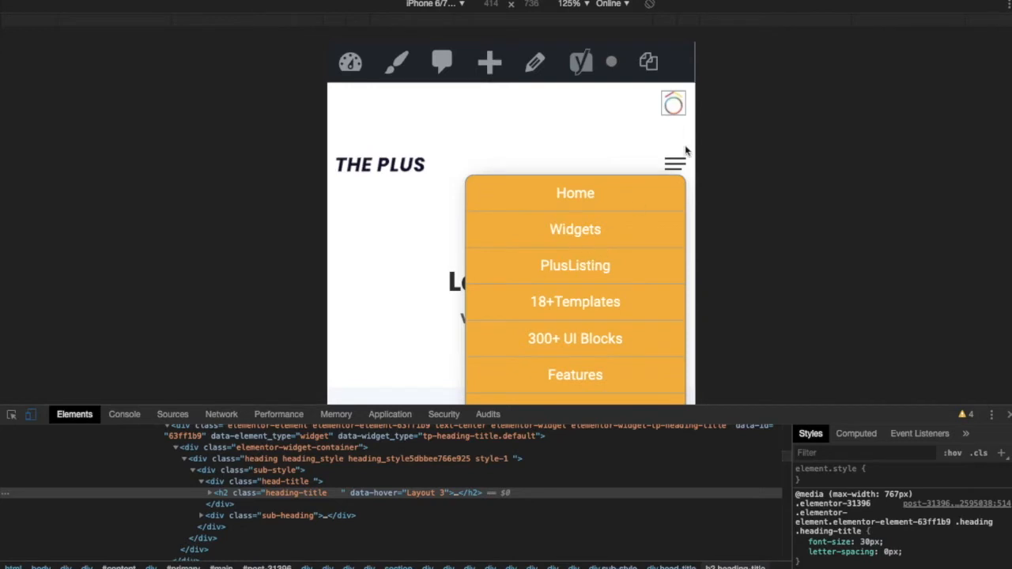
Step: In the browser's device preview, open and close the orange column-width mobile menu above Layout 10
left_click(674, 168)
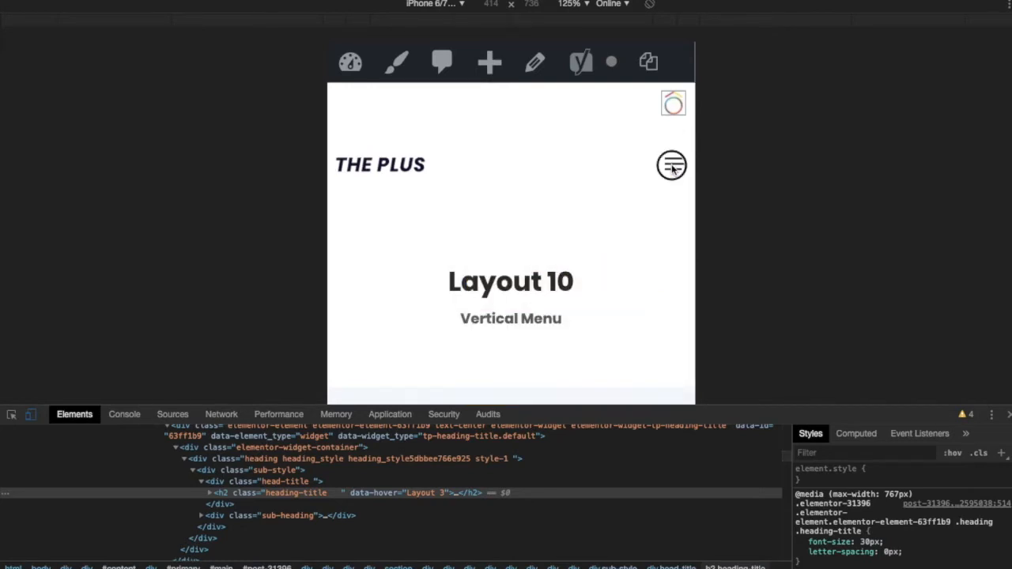
left_click(673, 167)
left_click(673, 168)
left_click(673, 168)
left_click(673, 167)
Step: Open and close Layout 7's column-width mobile menu, then switch to Responsinator to view Layout 1's mobile header
scroll(592, 190, "up", 15)
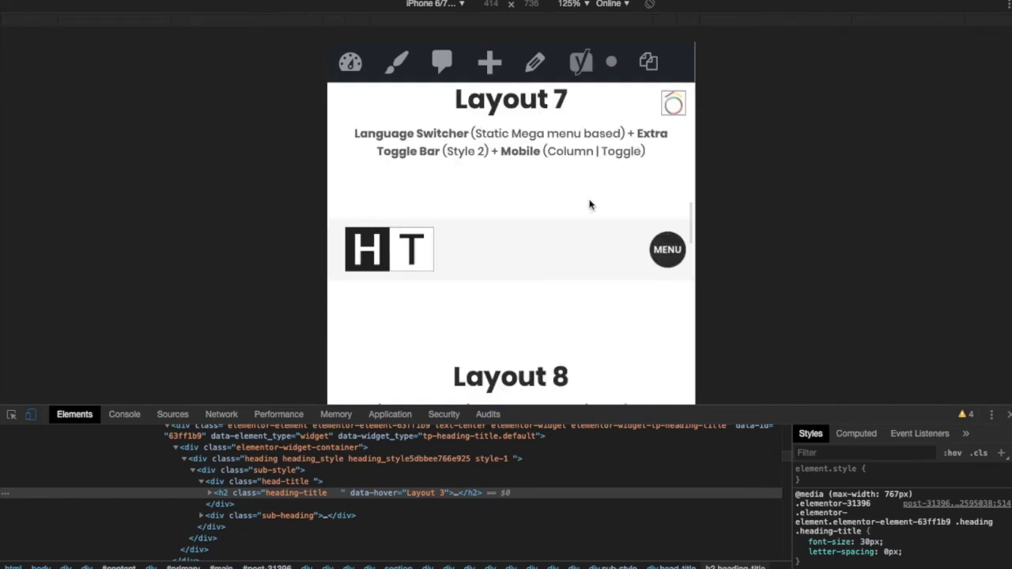
scroll(591, 204, "down", 1)
scroll(592, 204, "down", 5)
left_click(665, 276)
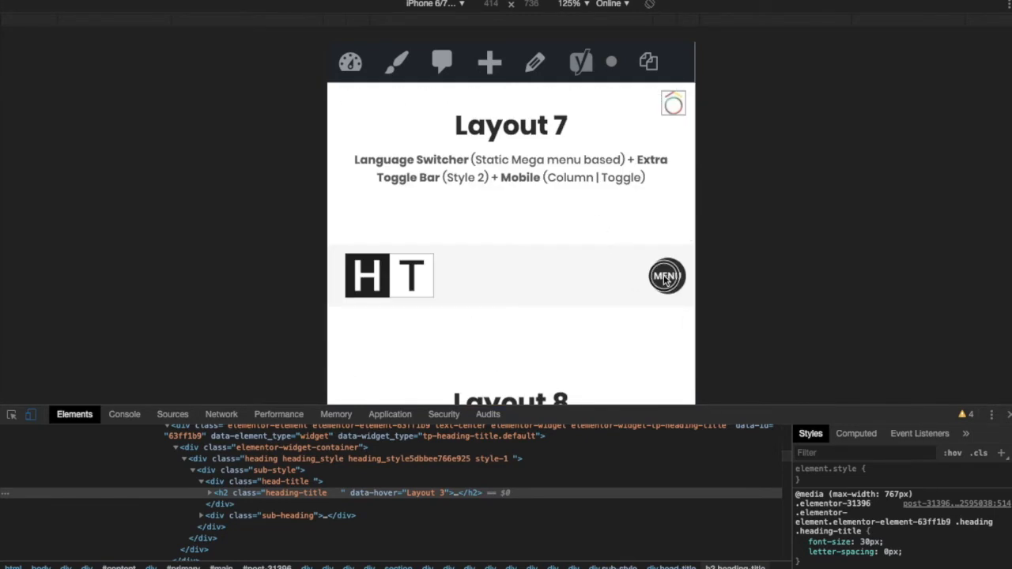
left_click(665, 276)
left_click(664, 274)
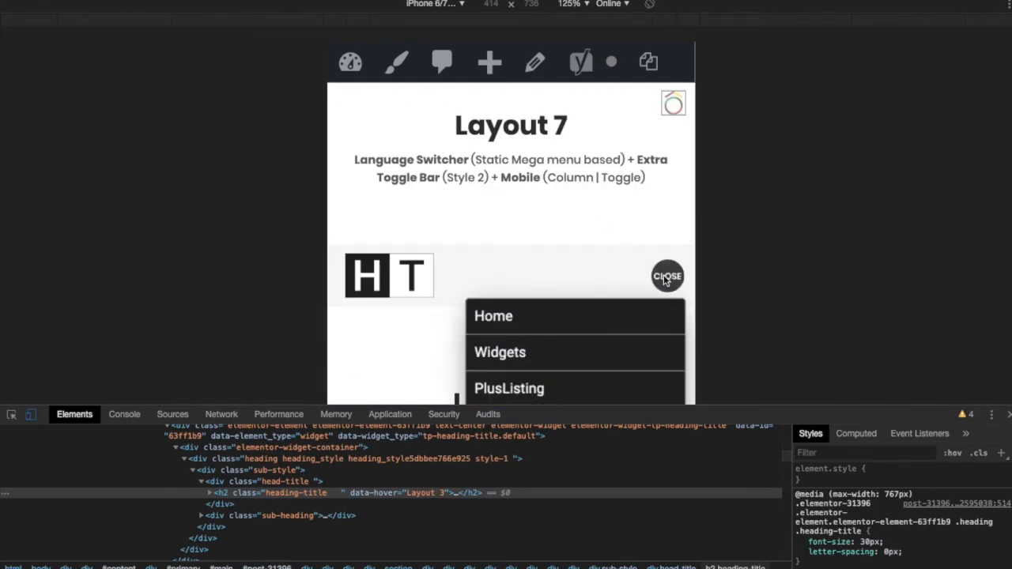
scroll(549, 219, "up", 5)
scroll(550, 223, "up", 2)
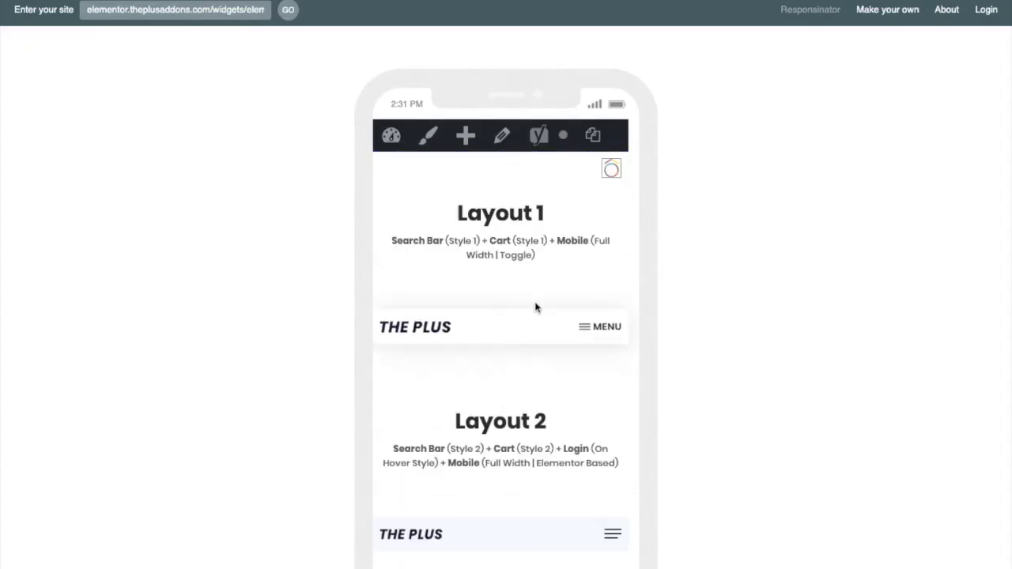
Step: Open and close Layout 1's full-width toggle mobile menu twice in the Responsinator phone preview
left_click(585, 329)
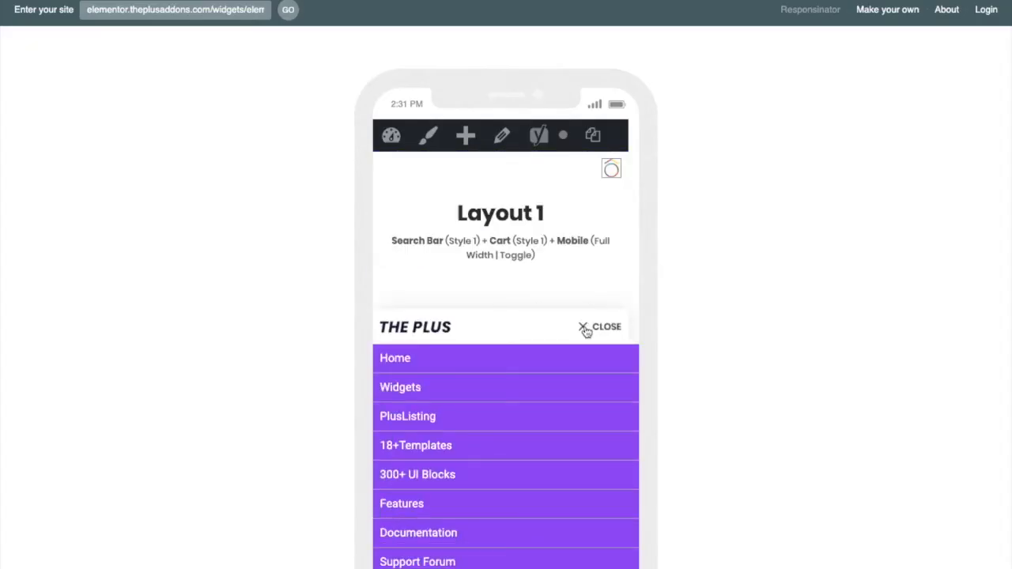
left_click(586, 330)
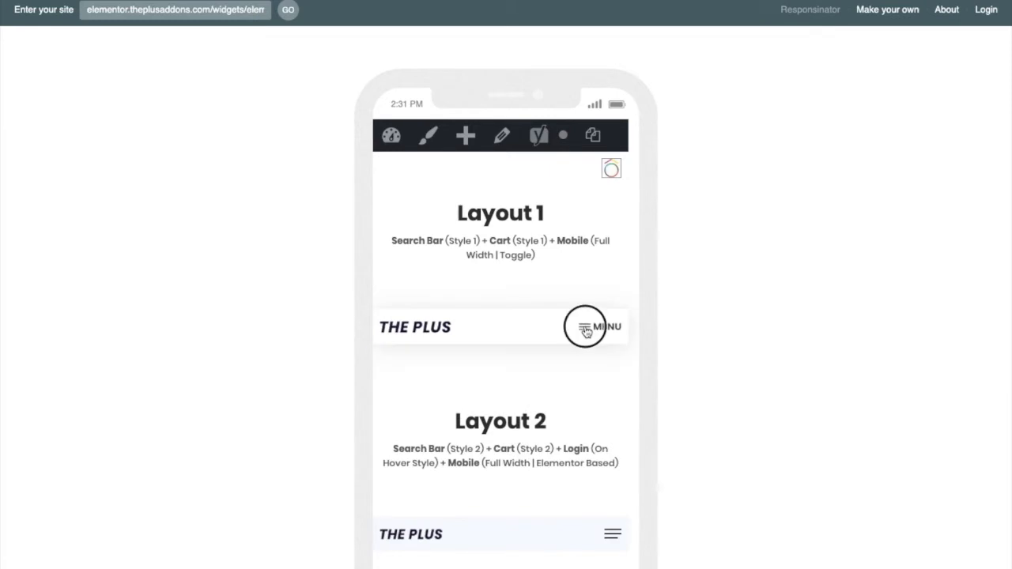
left_click(586, 330)
left_click(586, 330)
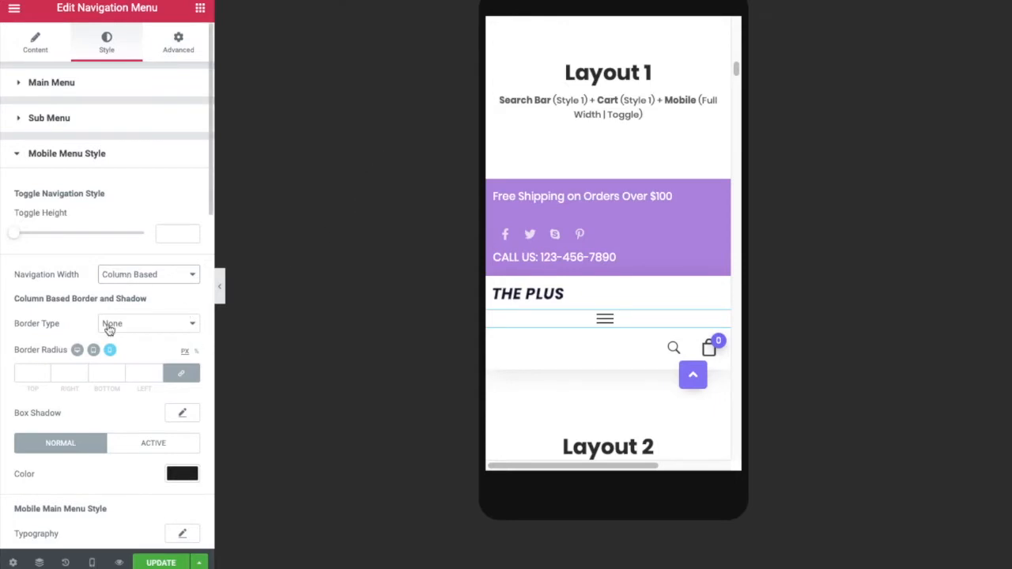
Step: In the Elementor editor, review the Column Based Border and Shadow settings, checking the Border Type choices while keeping None
scroll(109, 330, "down", 1)
left_click(150, 291)
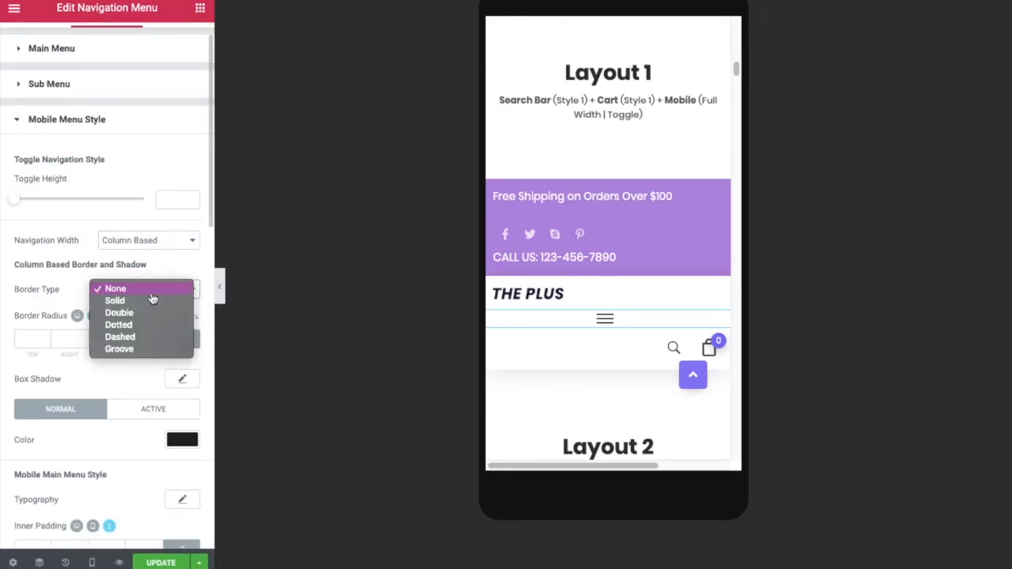
left_click(151, 291)
scroll(135, 301, "down", 2)
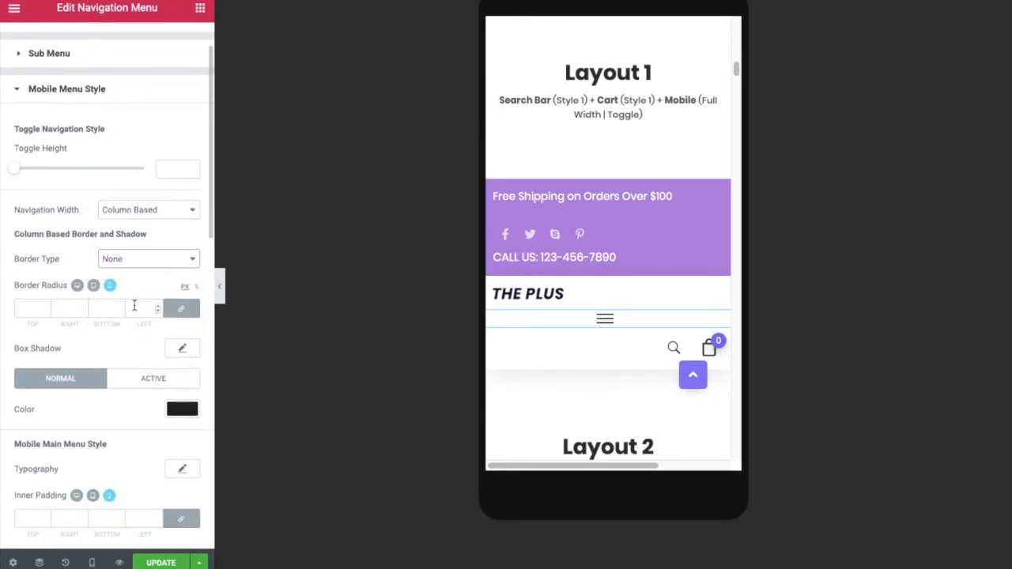
left_click(17, 282)
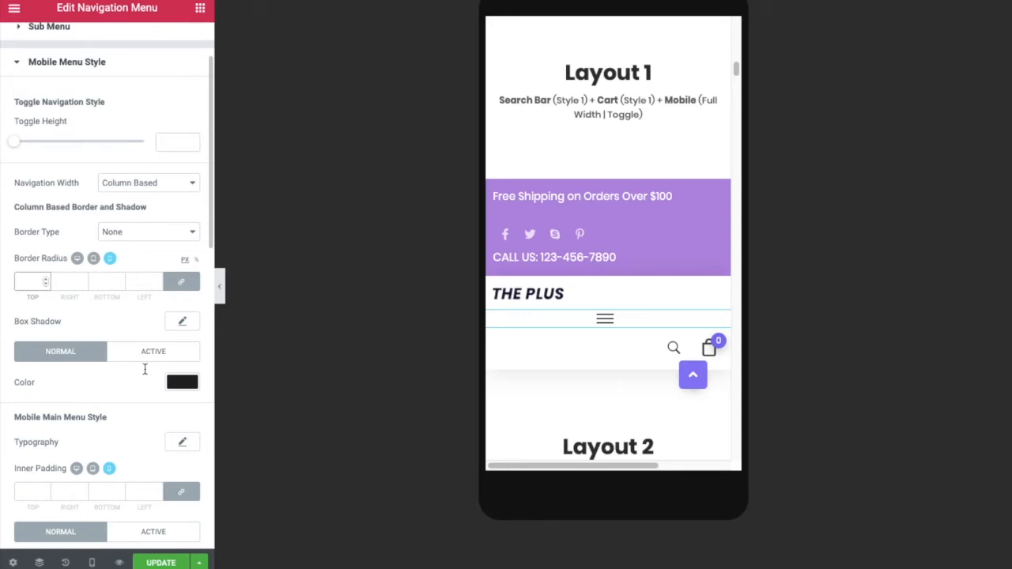
scroll(55, 431, "down", 3)
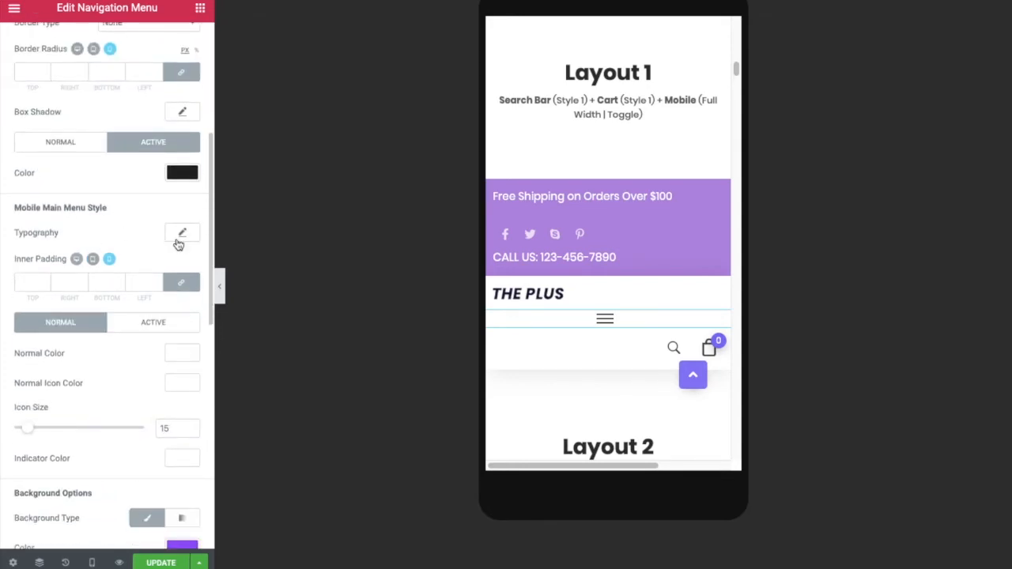
Step: Examine the Mobile Main Menu Style settings, including typography, inner padding, colors, icon size and background options
left_click(180, 236)
left_click(180, 235)
scroll(40, 256, "down", 1)
left_click(32, 254)
scroll(109, 335, "down", 1)
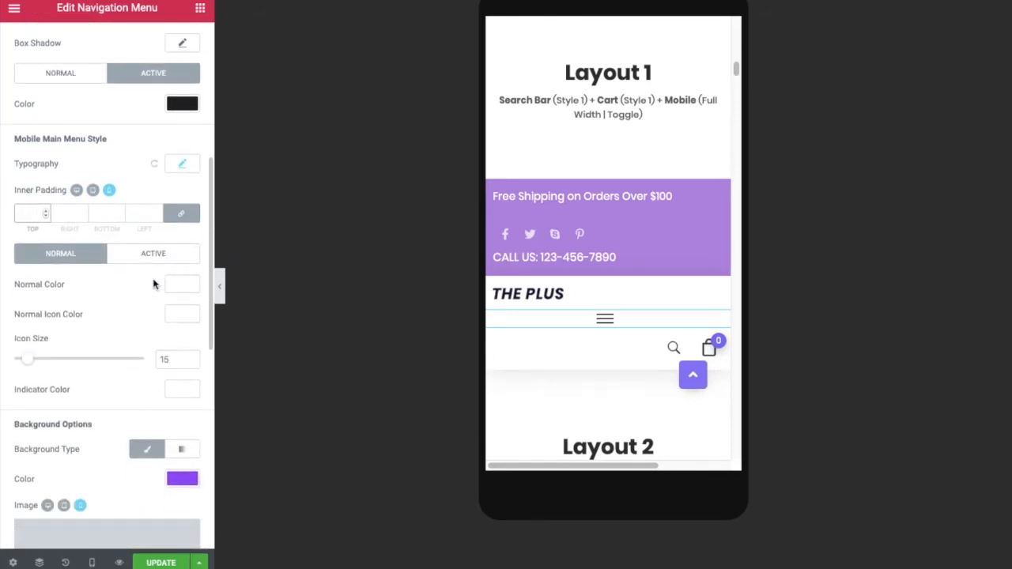
scroll(140, 285, "down", 2)
scroll(95, 238, "up", 1)
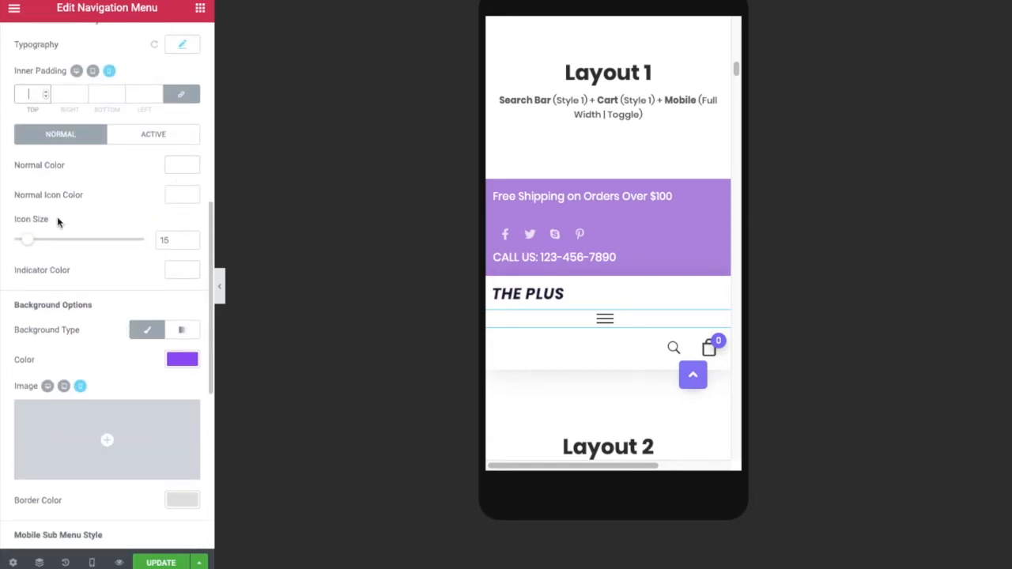
scroll(76, 336, "down", 1)
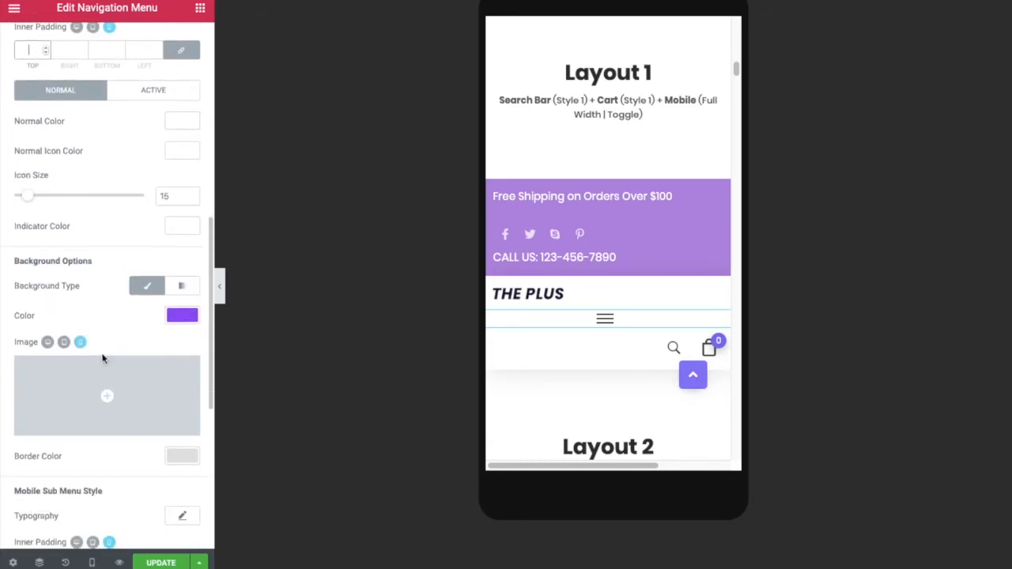
Step: Examine the Mobile Sub Menu Style settings for typography, inner padding, colors, icon size and background type
scroll(102, 358, "down", 4)
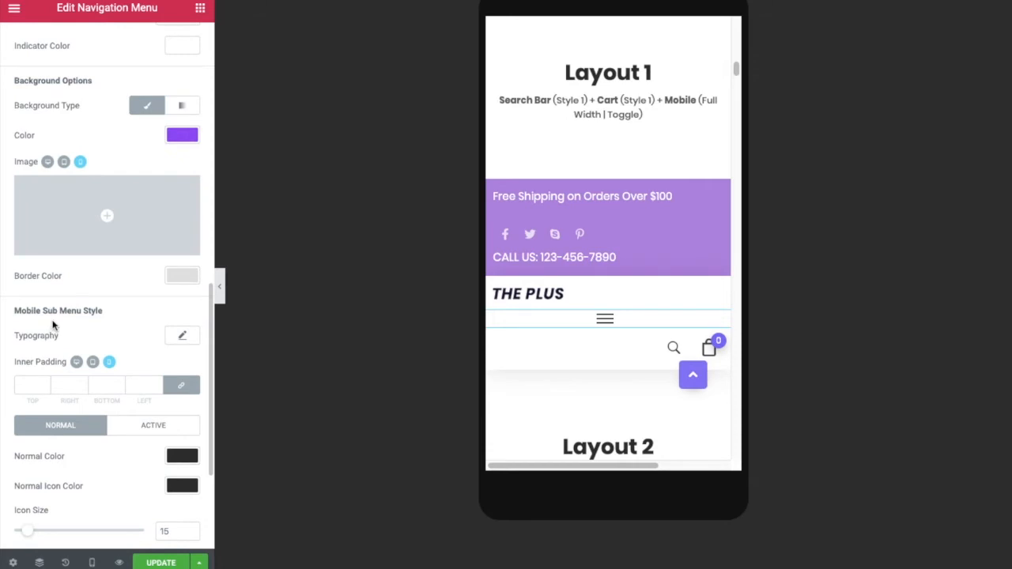
scroll(138, 331, "down", 1)
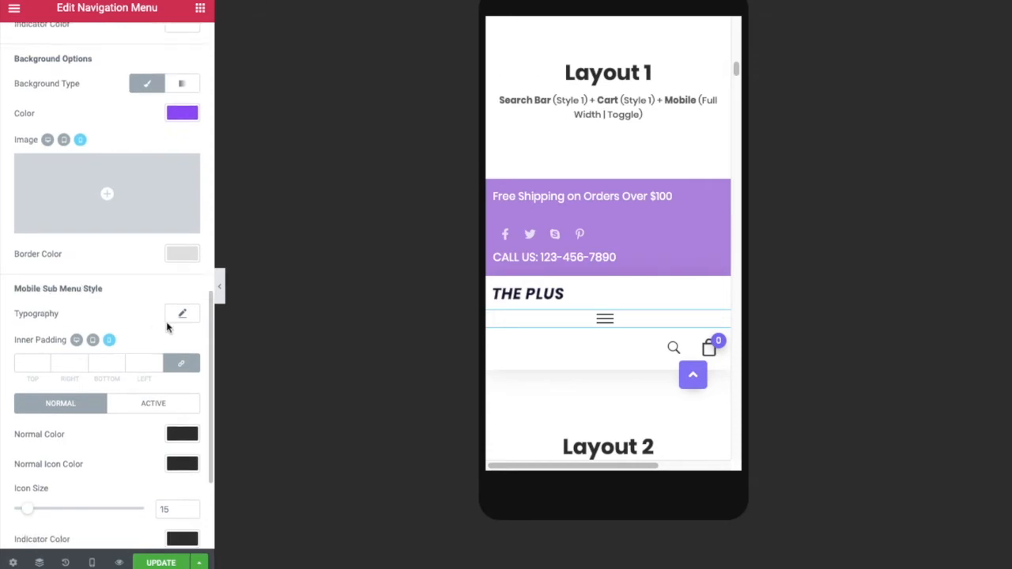
scroll(105, 345, "down", 2)
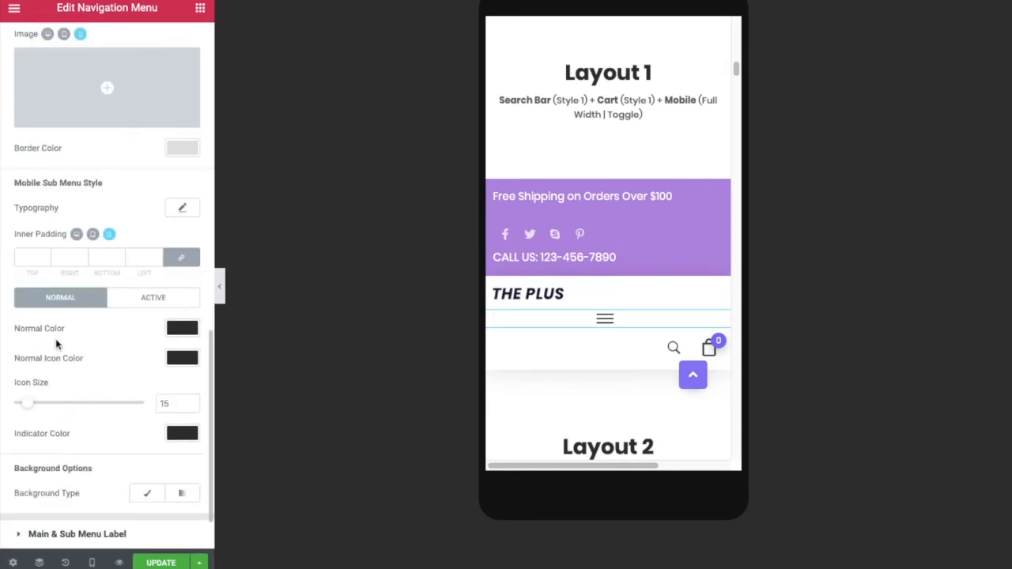
scroll(49, 362, "down", 2)
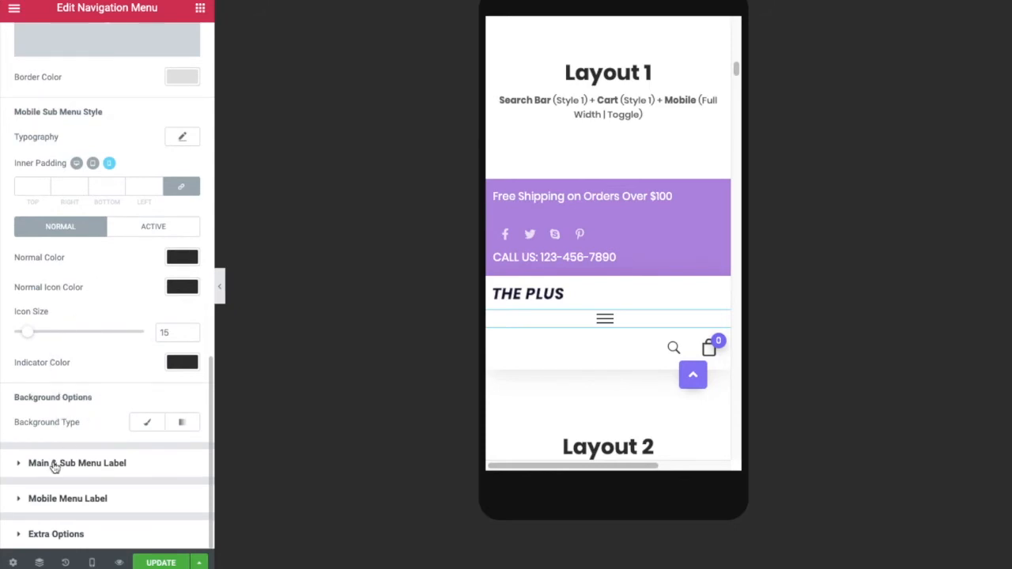
Step: Compare the Mobile Menu Label settings with the Main & Sub Menu Label settings and collapse both sections
left_click(63, 502)
left_click(64, 500)
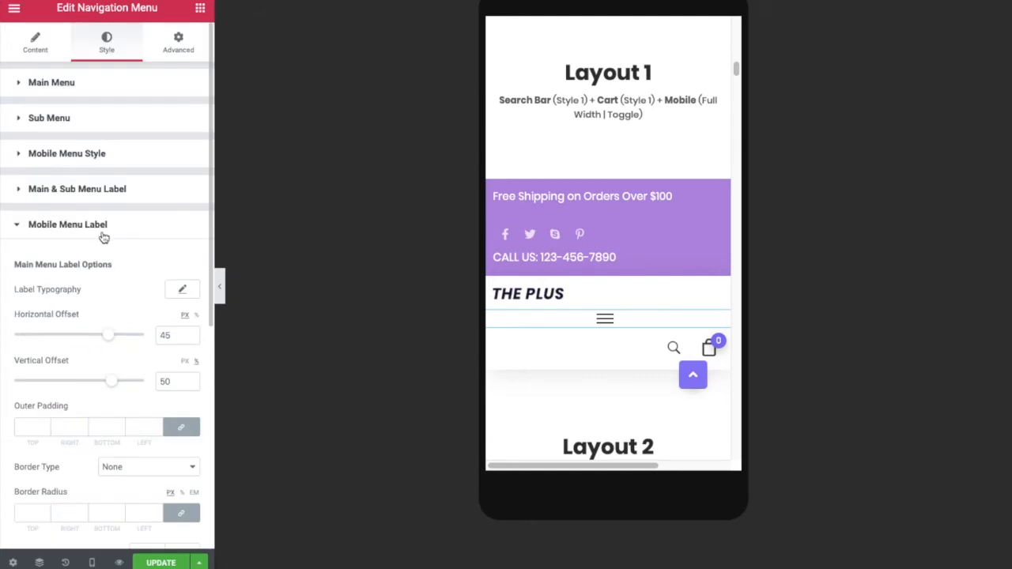
left_click(84, 185)
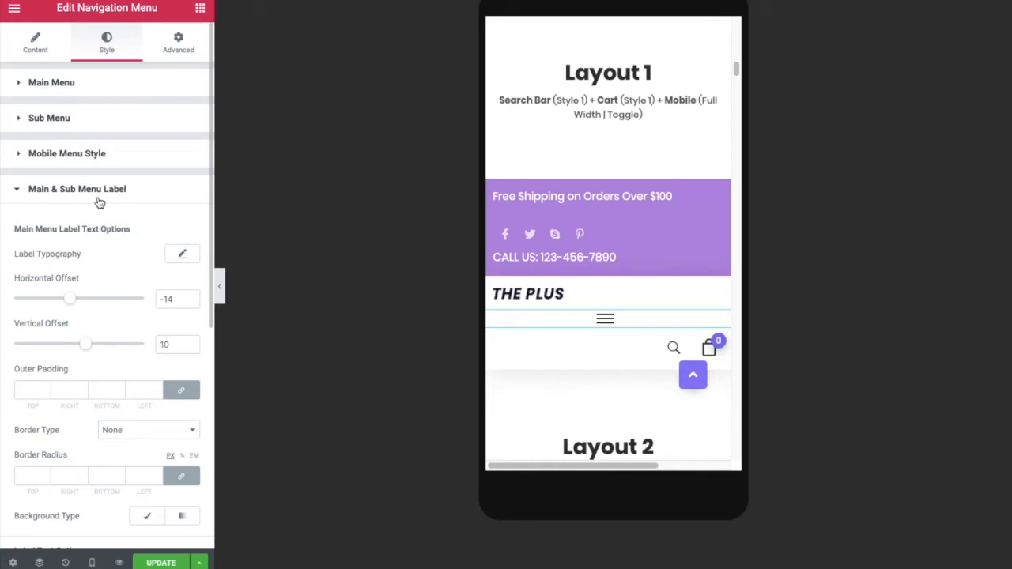
left_click(97, 199)
left_click(85, 227)
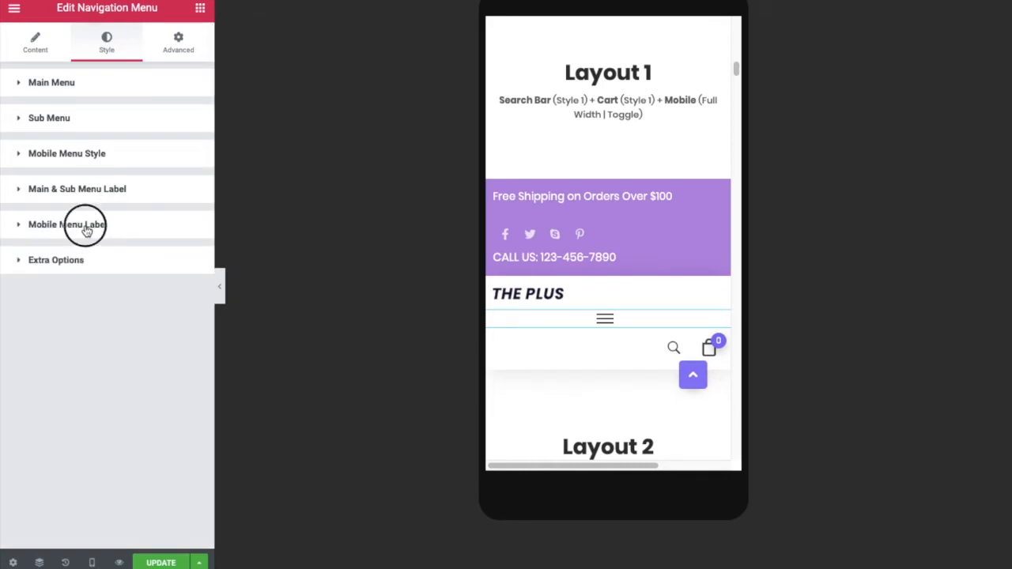
left_click(86, 228)
left_click(86, 228)
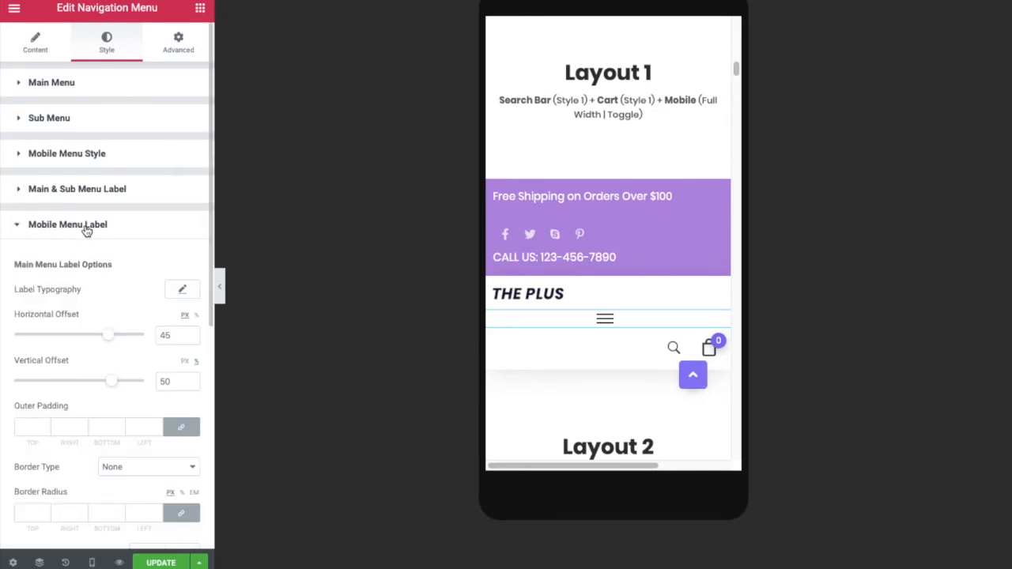
left_click(87, 228)
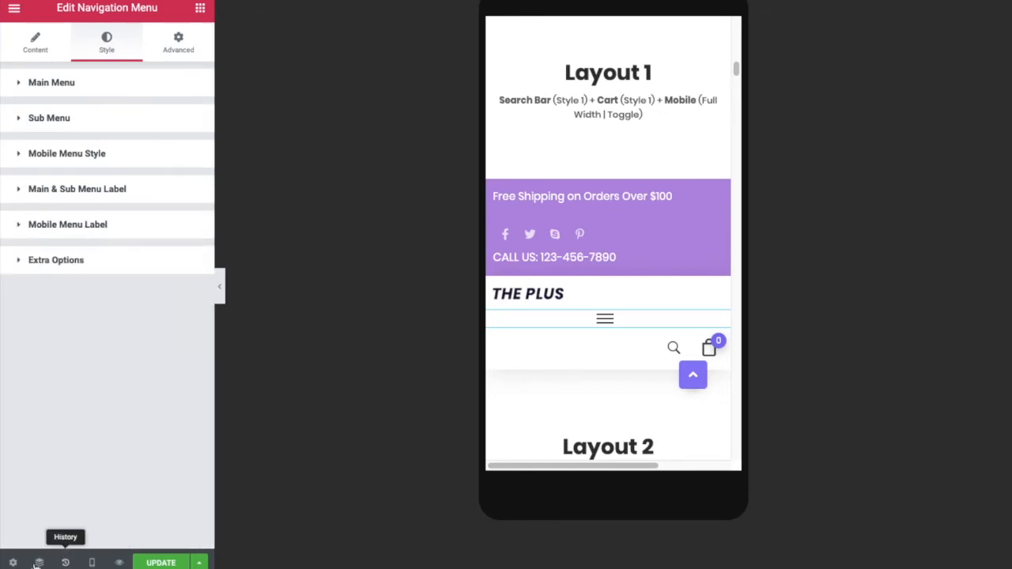
Step: Switch the preview to Desktop and set Main Menu Hover Effects to Style 1 in Extra Options
left_click(92, 562)
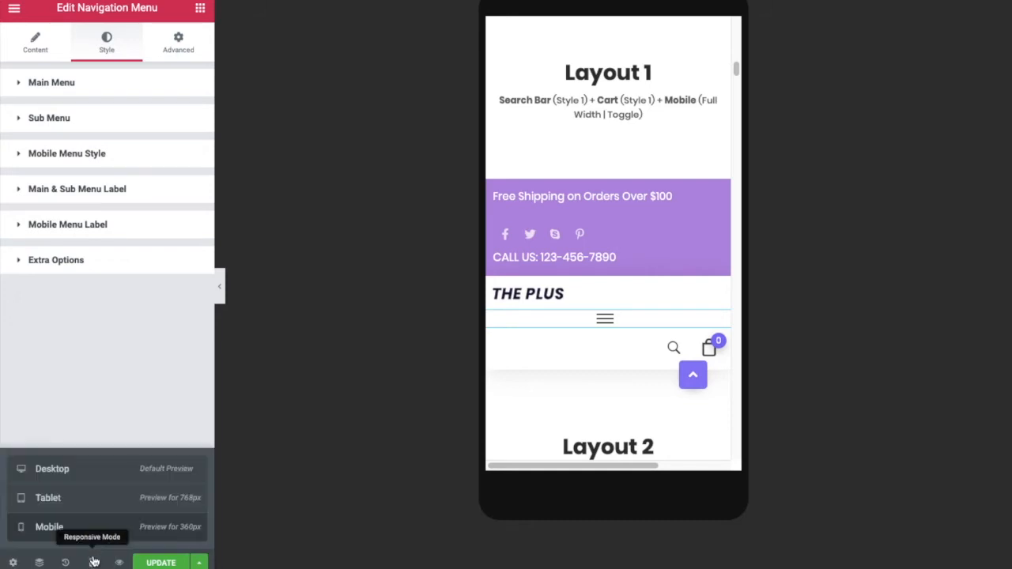
left_click(76, 467)
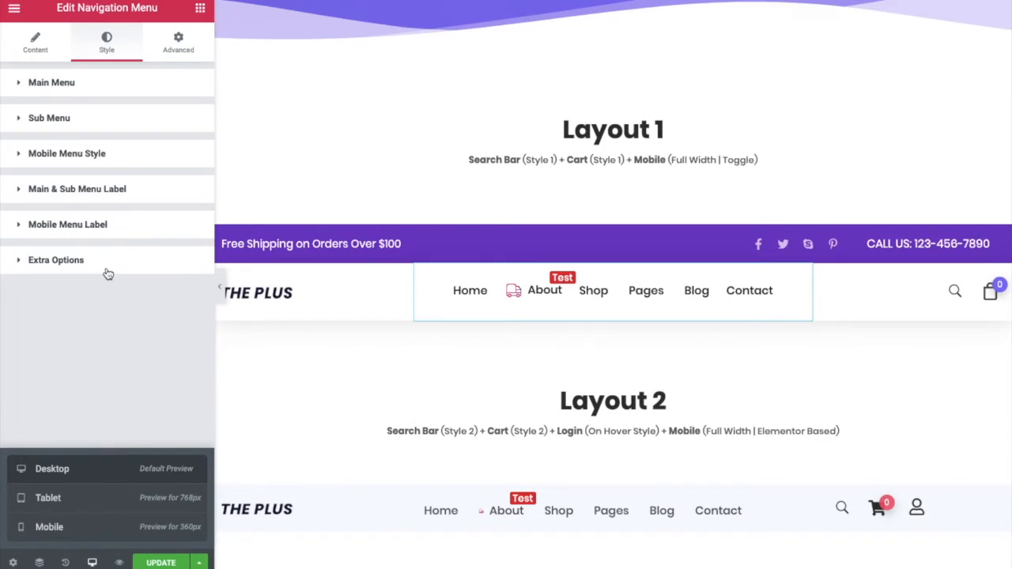
left_click(109, 269)
scroll(108, 274, "down", 3)
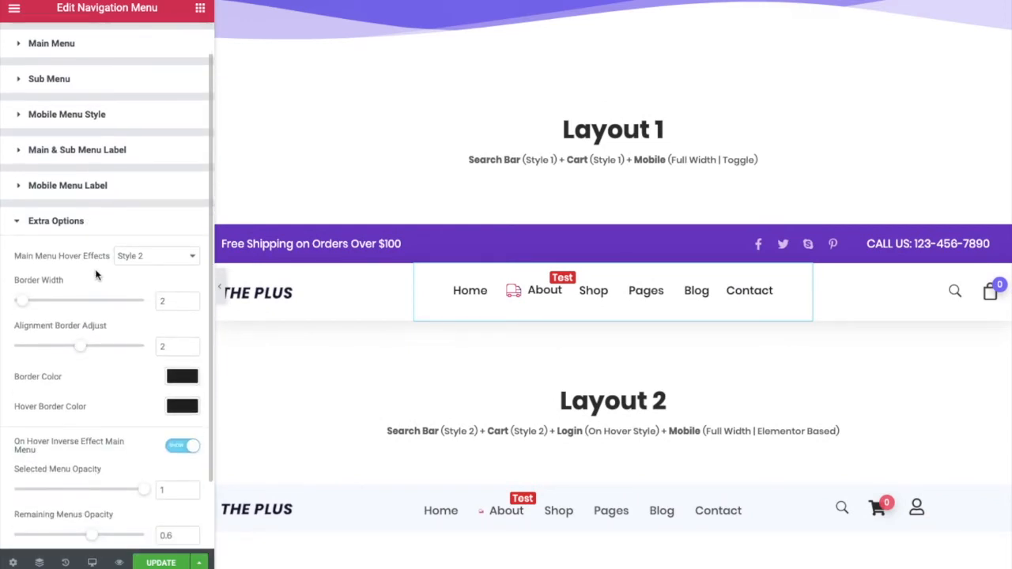
left_click(131, 214)
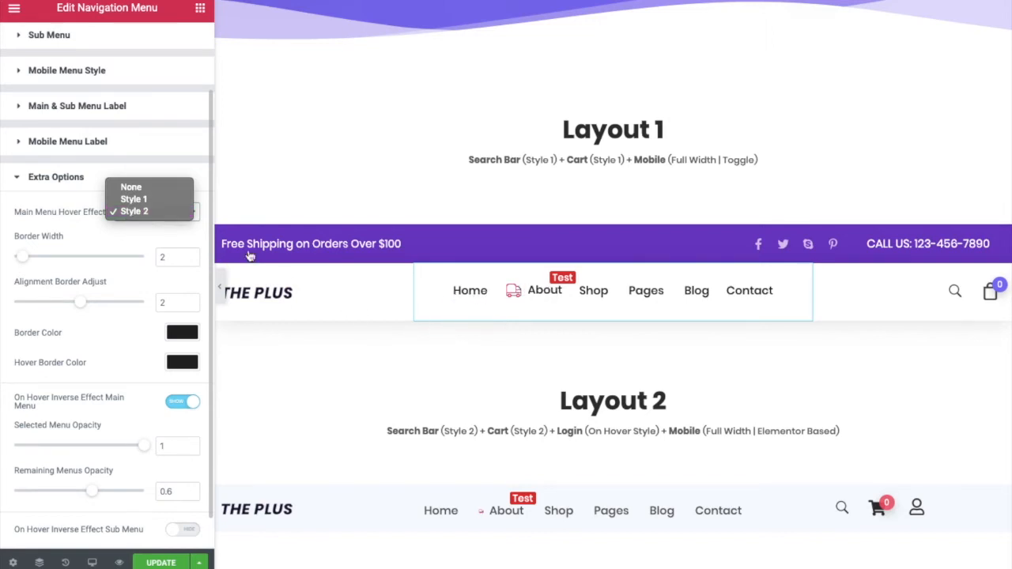
left_click(134, 199)
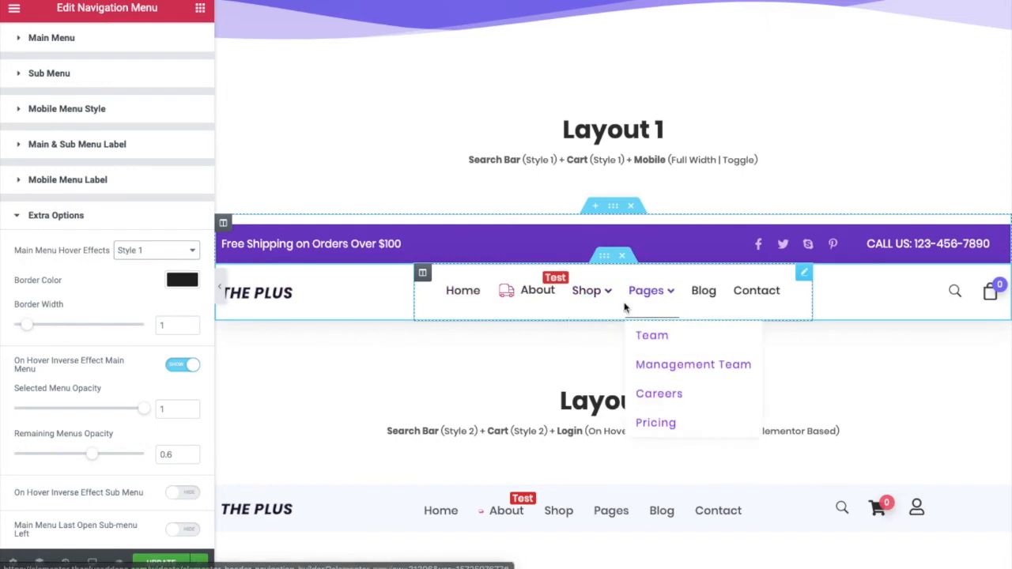
Step: Try Main Menu Hover Effects with None and return the setting to Style 1
left_click(129, 248)
left_click(130, 234)
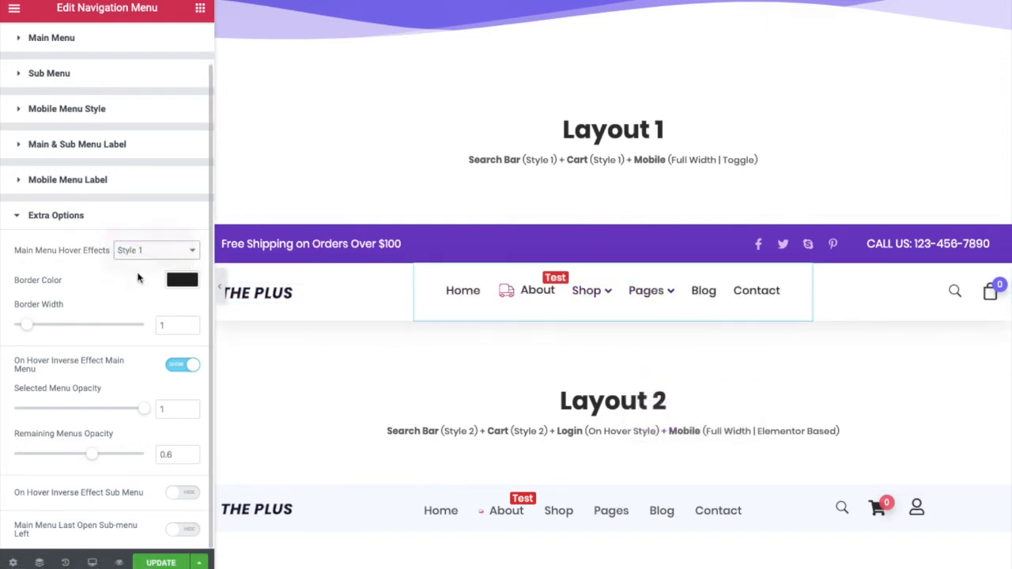
left_click(123, 294)
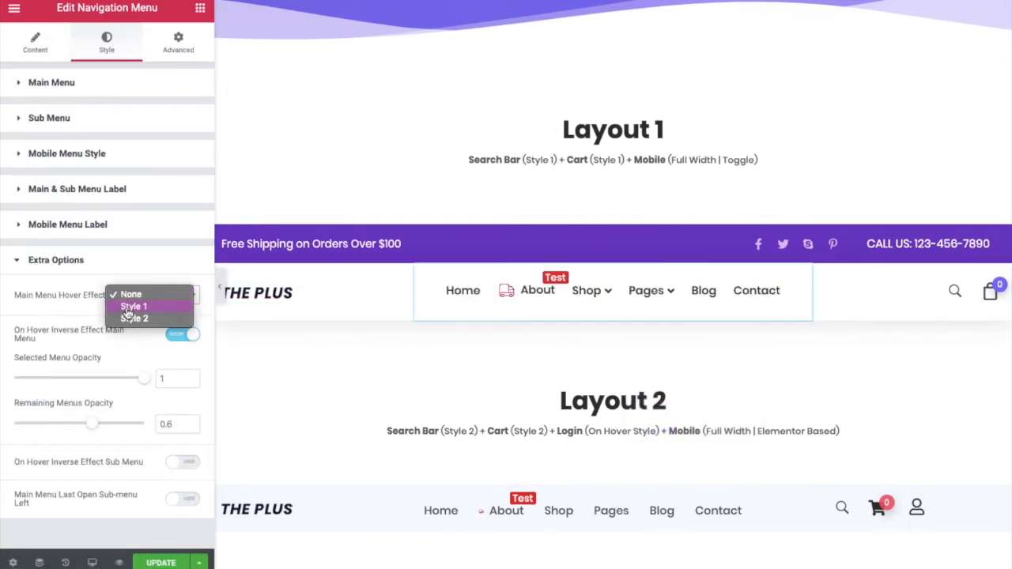
left_click(125, 306)
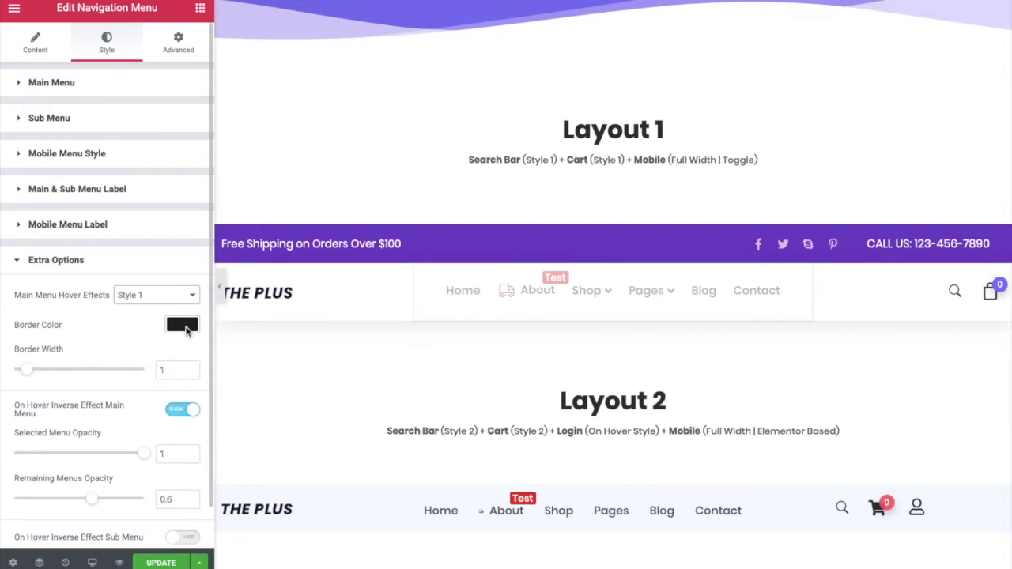
Step: Set the Main Menu Hover Effects to None and turn off the main menu's on-hover inverse effect
scroll(84, 373, "down", 1)
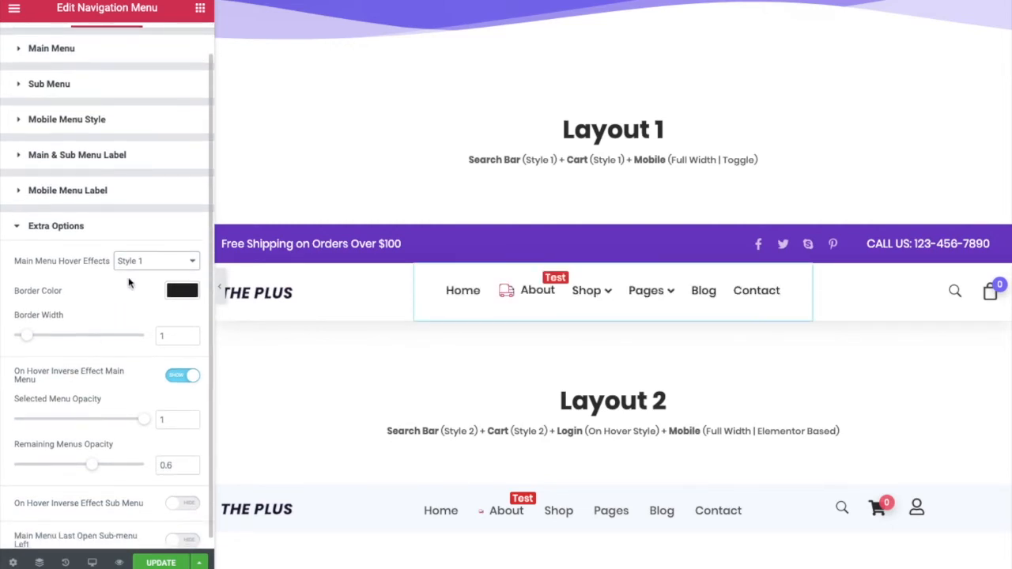
left_click(135, 265)
left_click(136, 248)
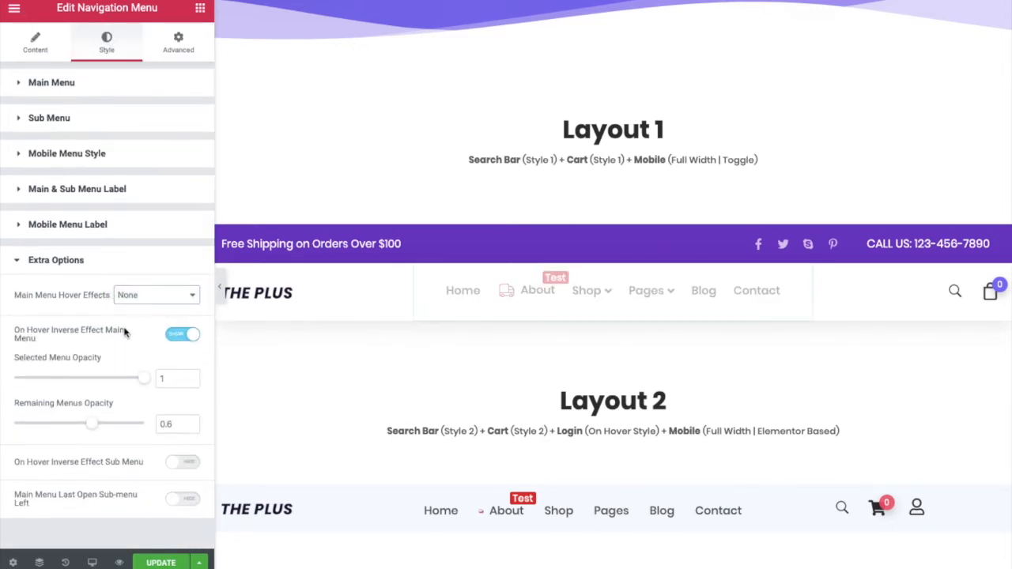
left_click(188, 334)
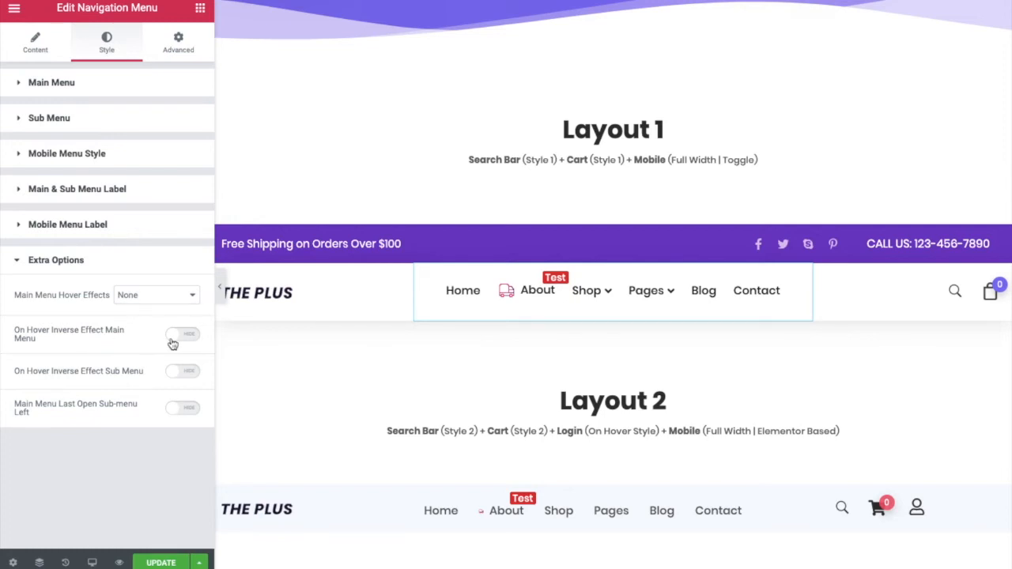
mouse_move(590, 301)
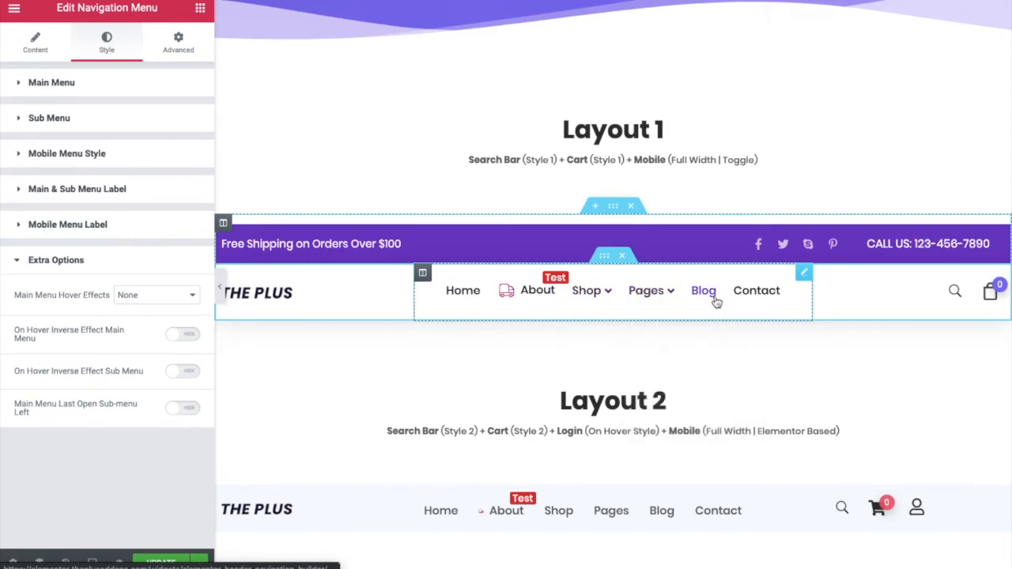
Step: Turn on the main menu's on-hover inverse effect, preview it on the Layout 1 menu items, and check its two opacity settings
left_click(174, 341)
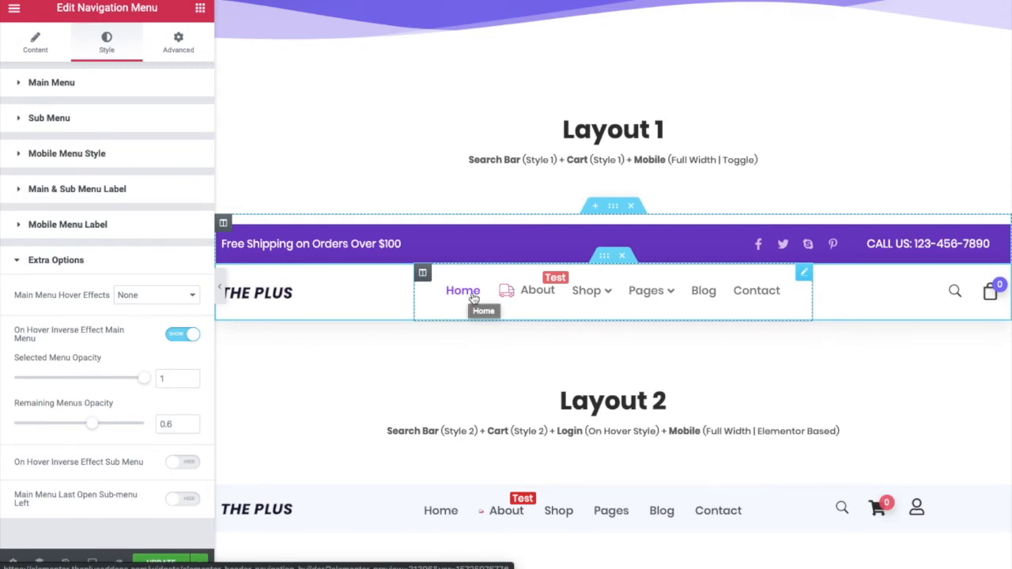
mouse_move(653, 300)
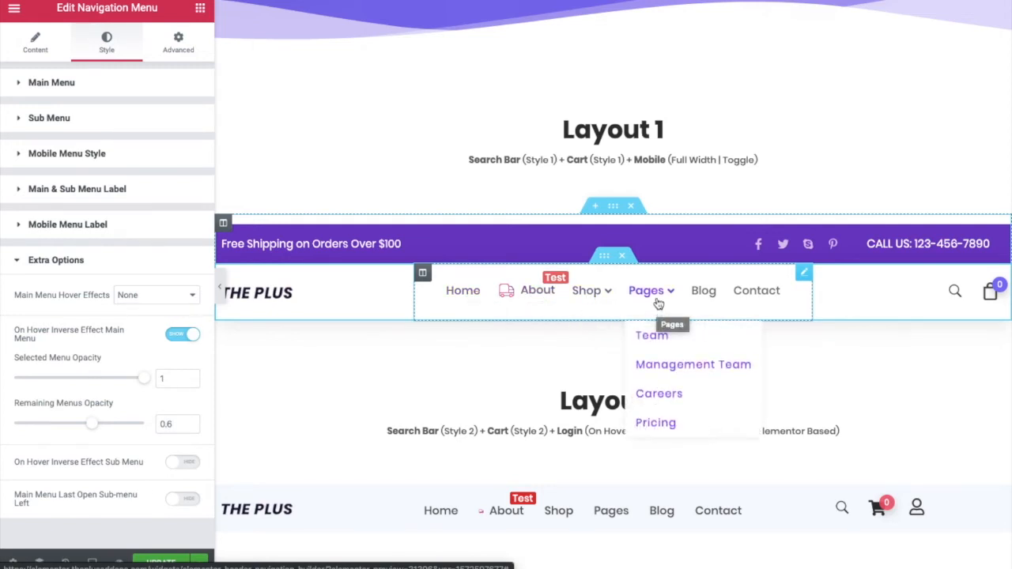
mouse_move(605, 294)
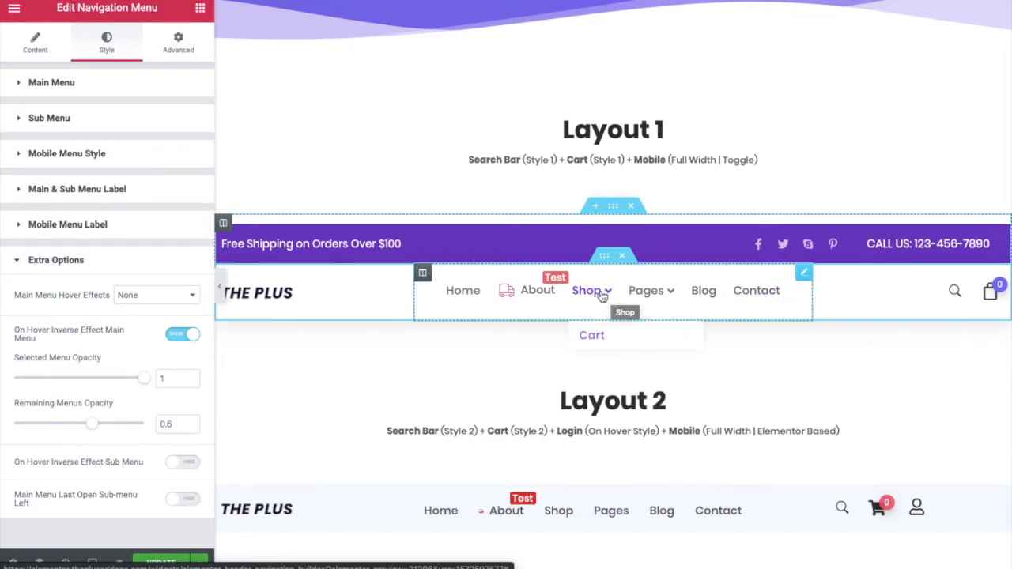
double_click(162, 379)
double_click(162, 425)
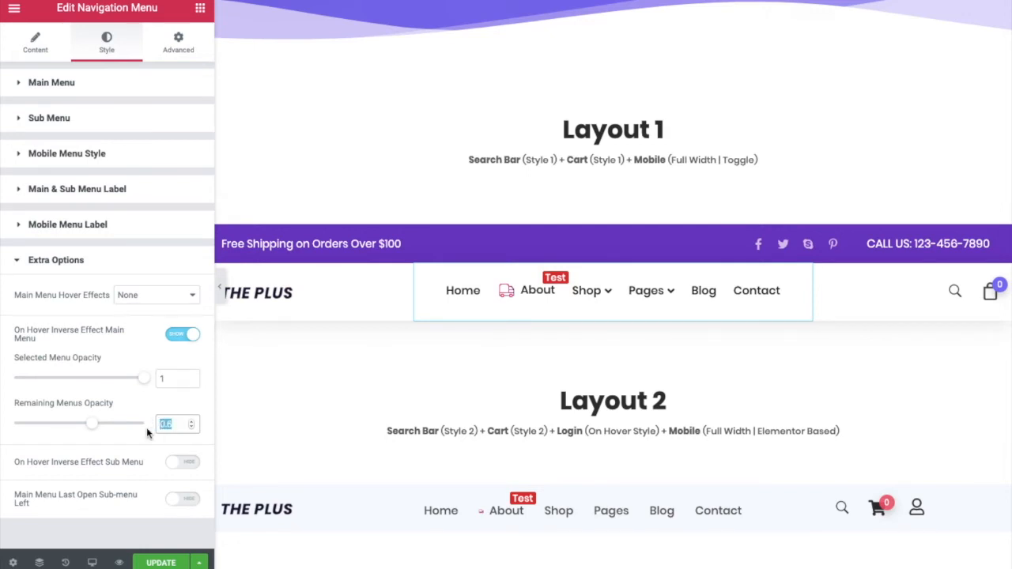
Step: Try the on-hover inverse effect for the sub menu, and switch the inverse effect back off for both sub menu and main menu
left_click(179, 469)
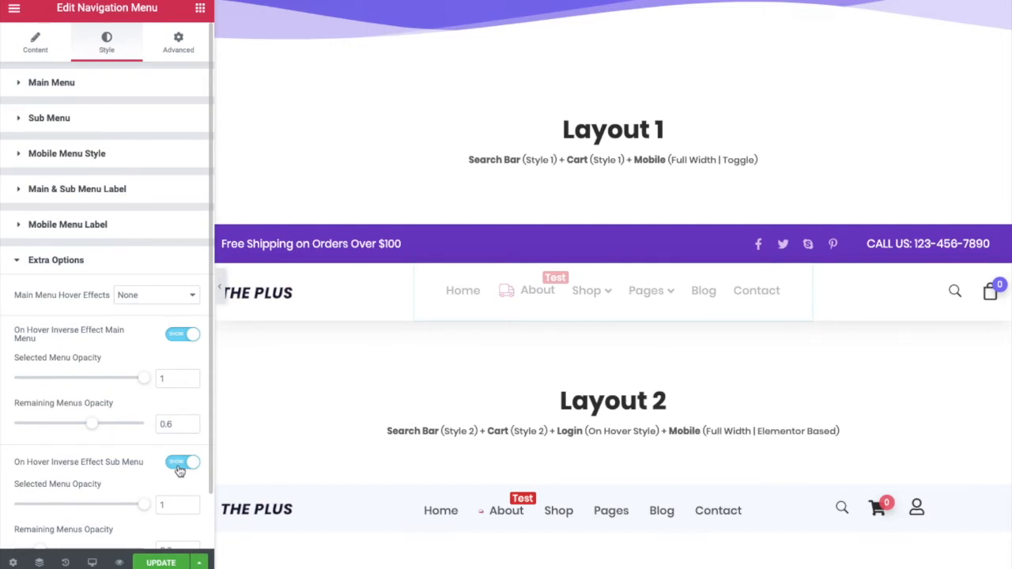
scroll(180, 471, "down", 1)
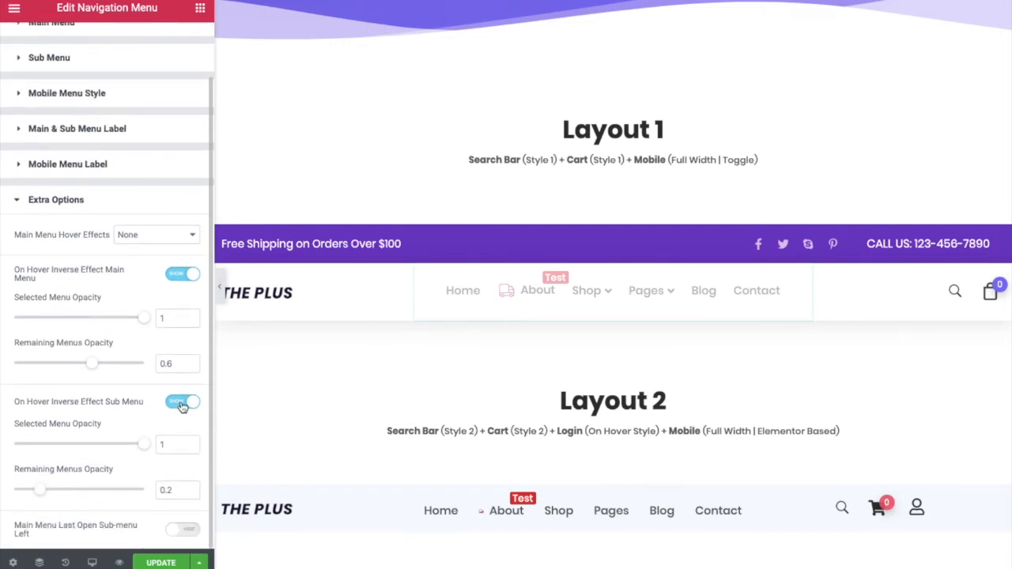
left_click(180, 404)
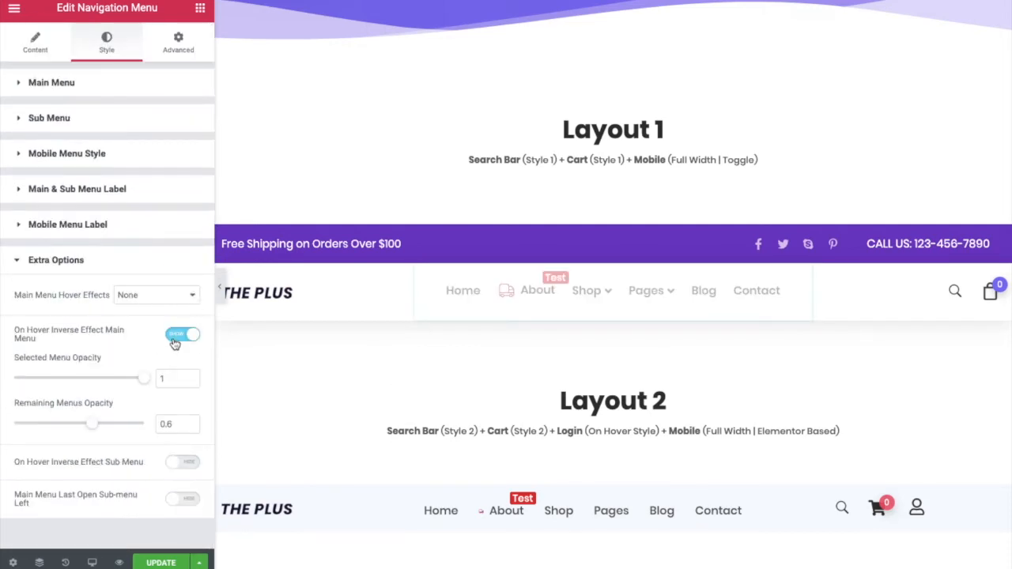
left_click(175, 339)
Step: Turn on Main Menu Last Open Sub-menu Left, try 3 for Open Last Menu Left Side, and clear that value
left_click(177, 410)
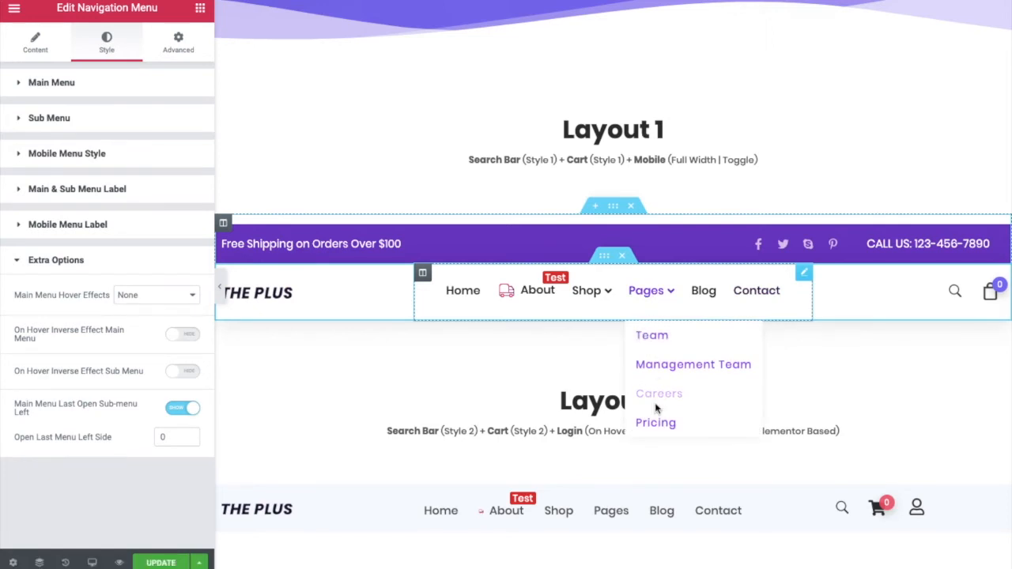
double_click(161, 437)
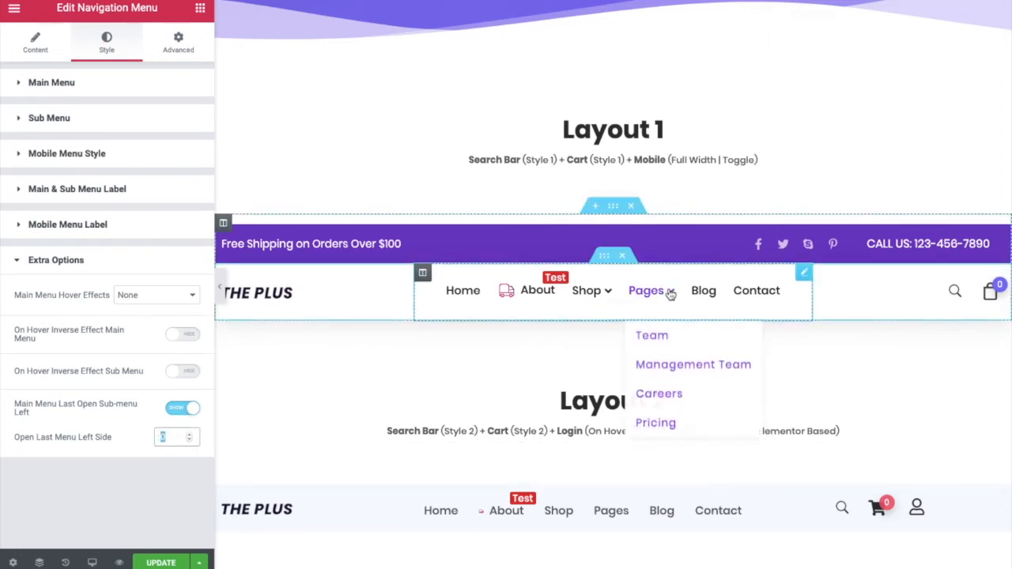
type("3")
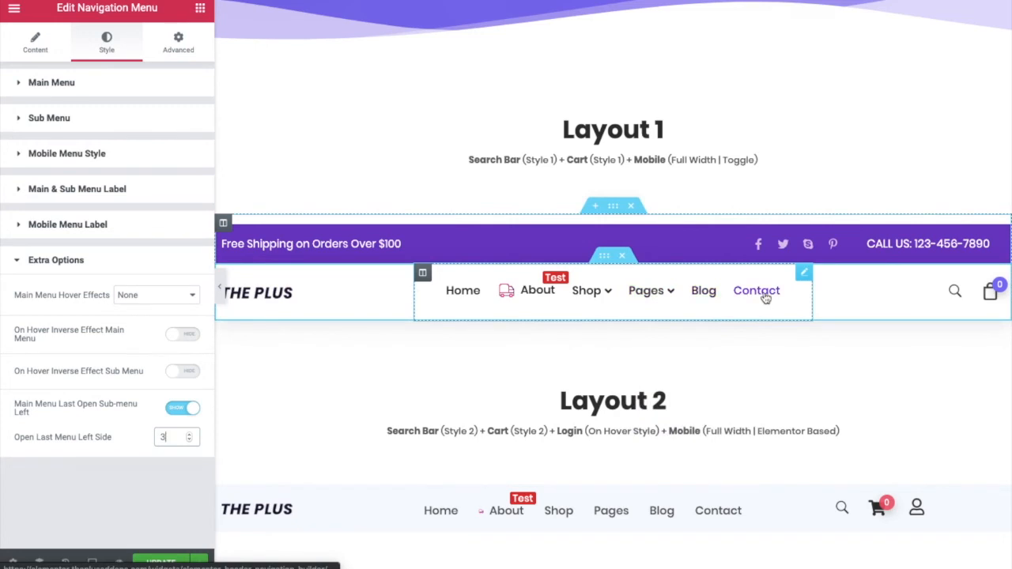
double_click(161, 437)
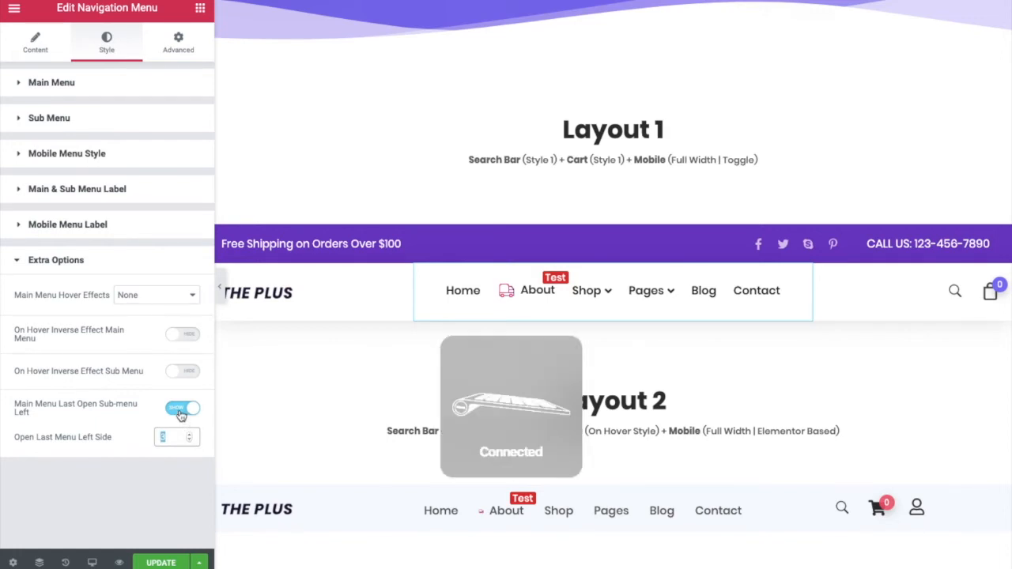
left_click(182, 409)
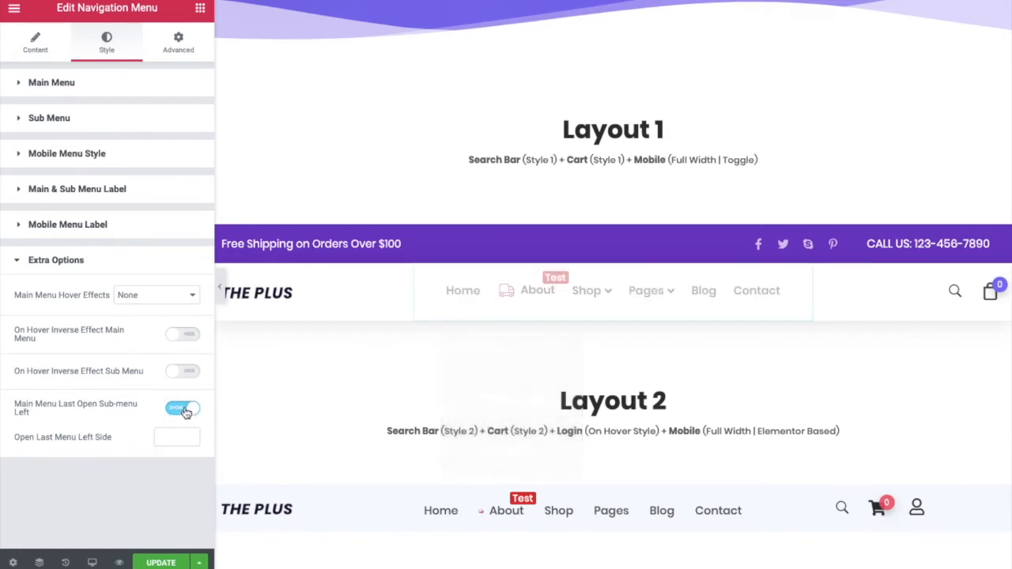
Step: Review the navigation menu's content settings and open the settings of the Layout 1 site logo
left_click(35, 47)
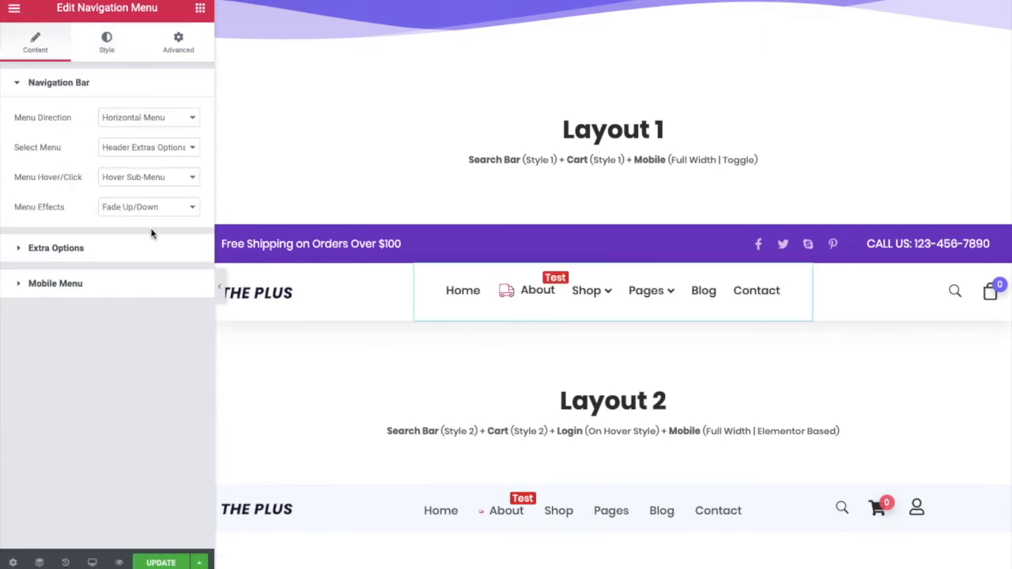
mouse_move(549, 298)
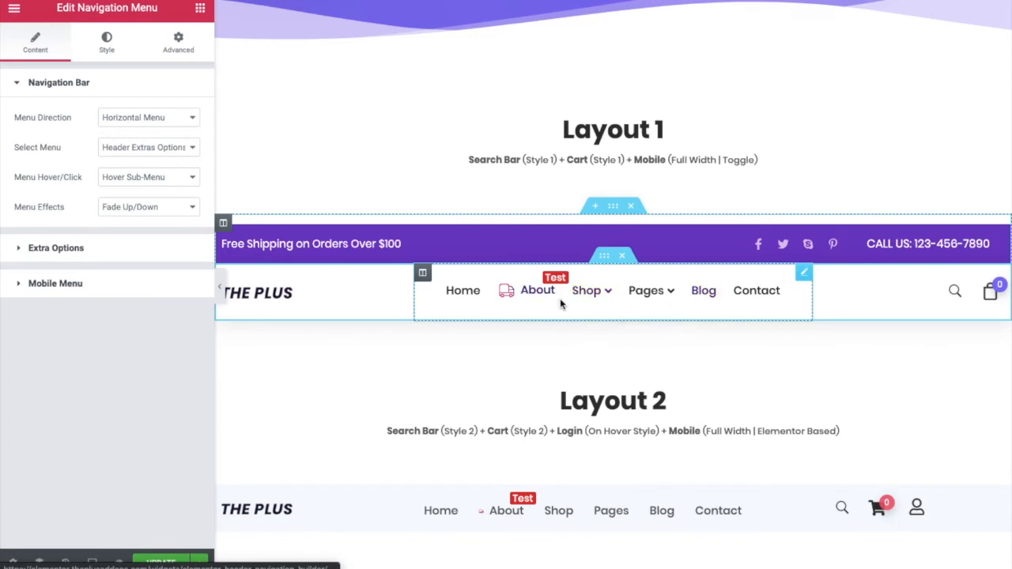
left_click(356, 295)
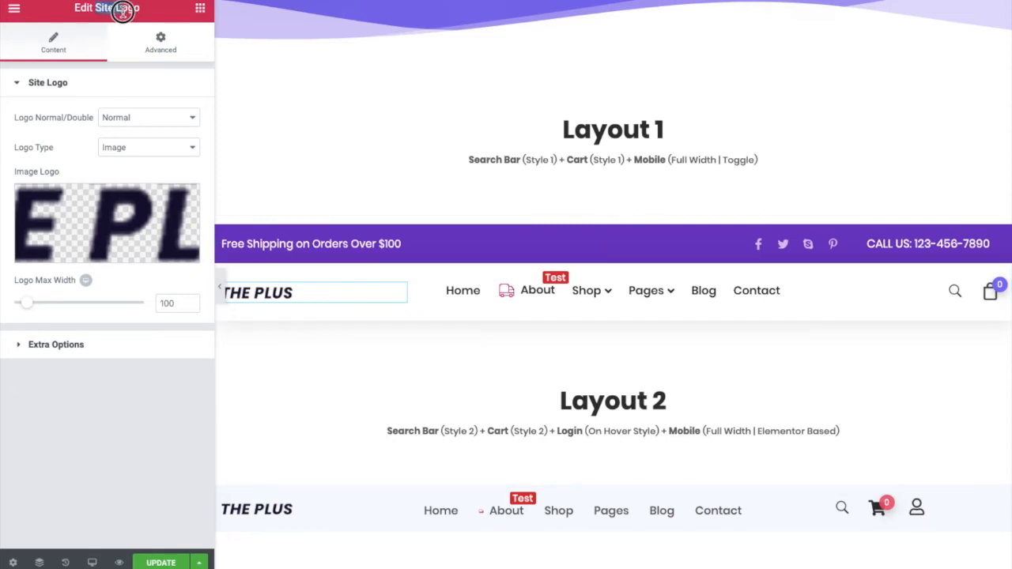
Step: Search the widget library for "site l" to locate the Site Logo widget, and clear the search
left_click(200, 8)
left_click(108, 63)
type("site lgo")
key("BackSpace")
key("BackSpace")
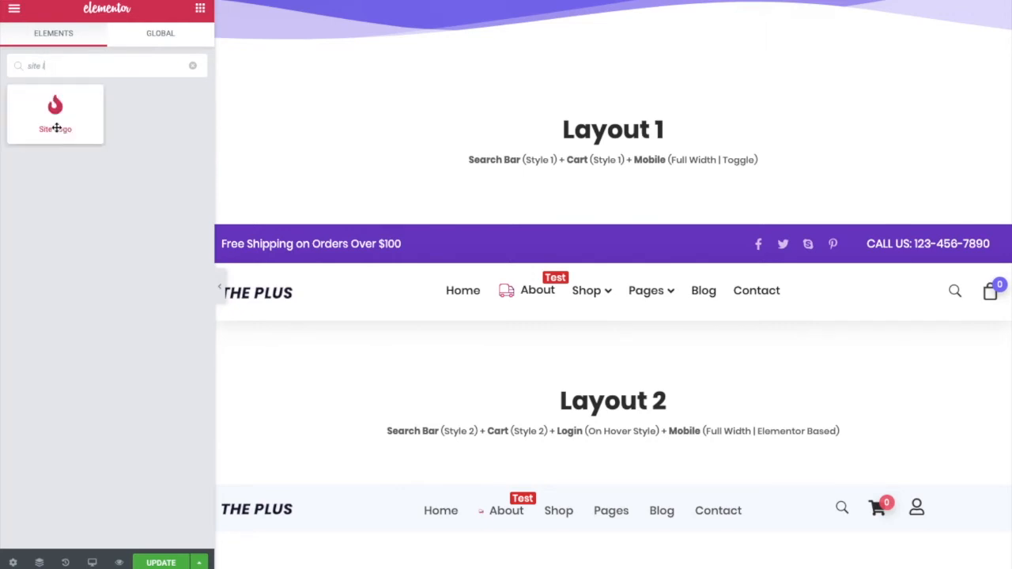
triple_click(63, 68)
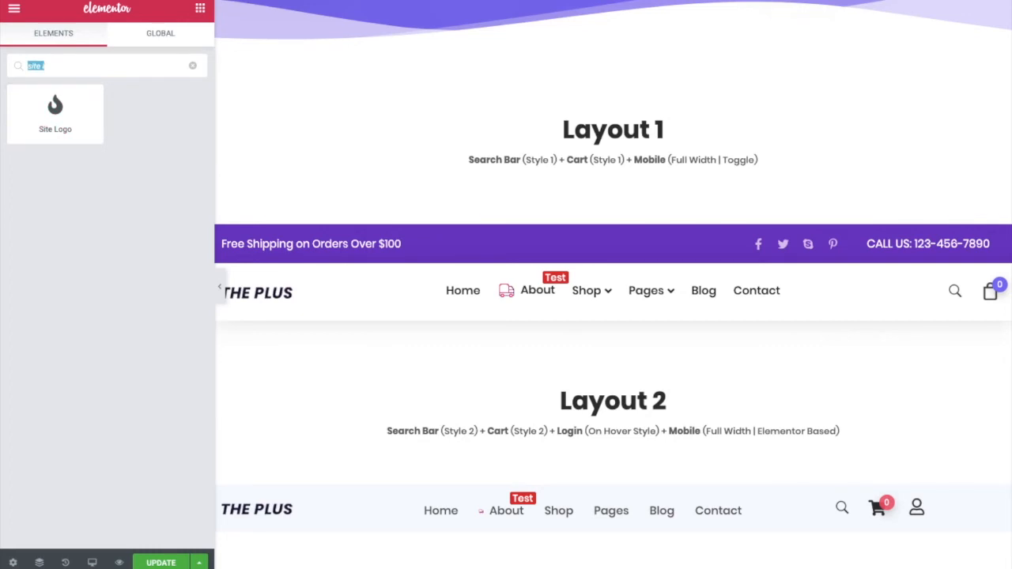
key("BackSpace")
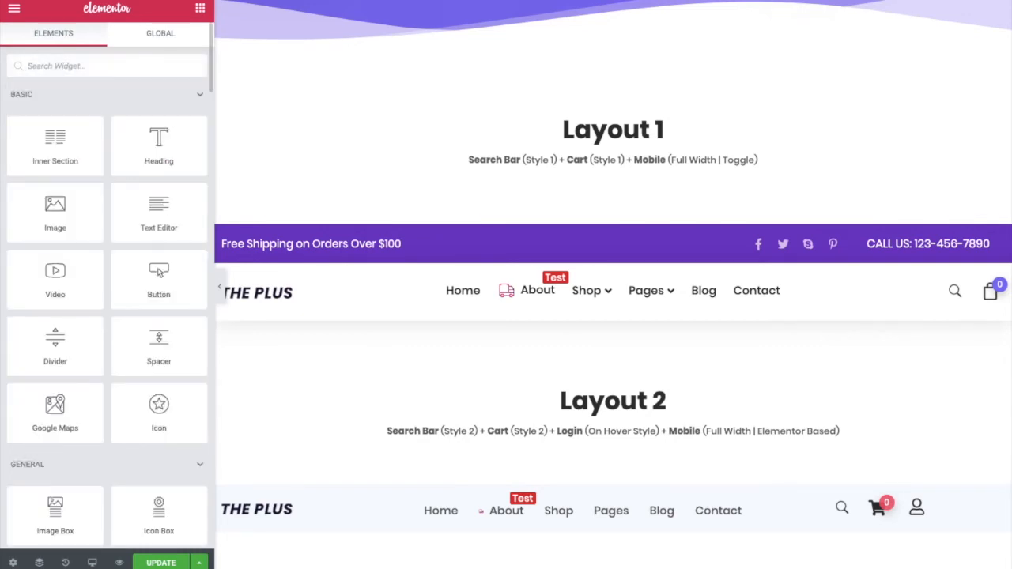
Step: Set the Layout 1 site logo to Double with Image as its logo type, and show the device options for its maximum width
left_click(337, 294)
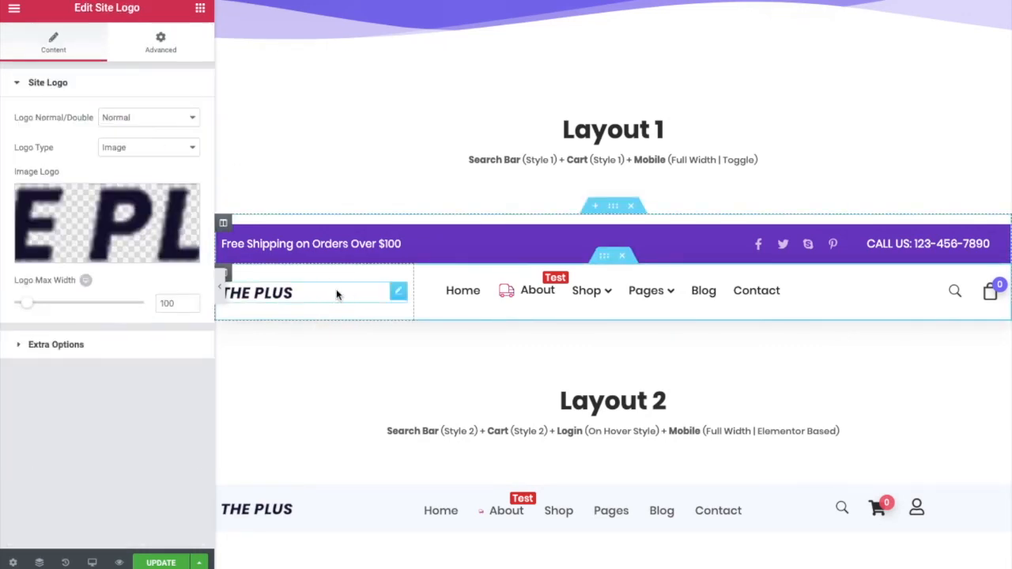
left_click(113, 122)
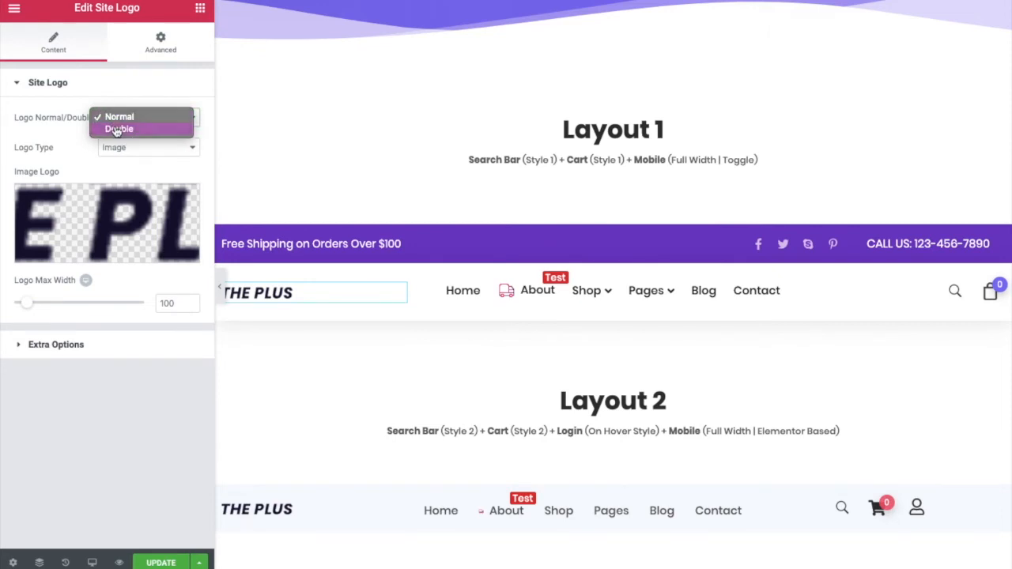
left_click(116, 130)
left_click(129, 147)
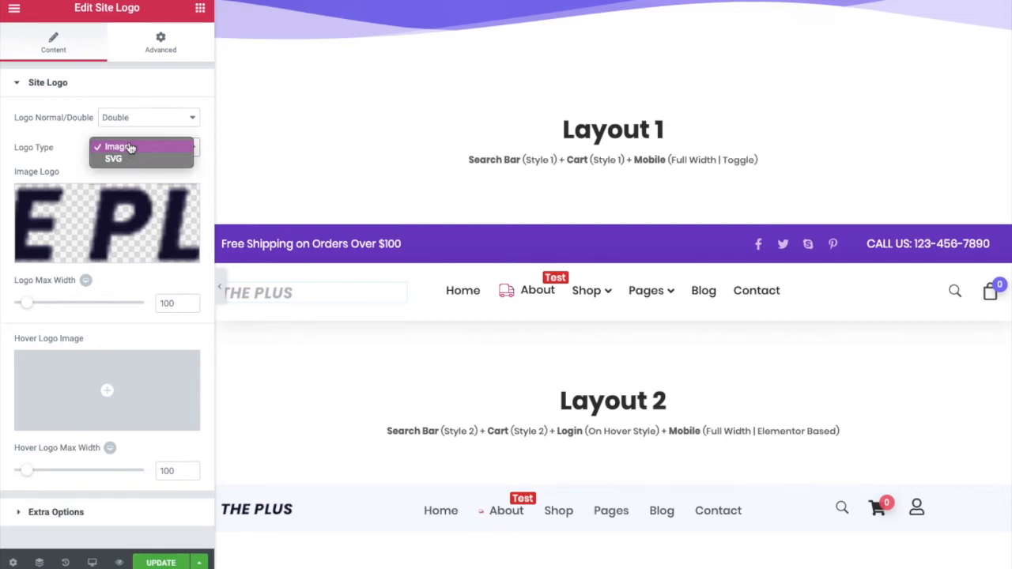
left_click(129, 147)
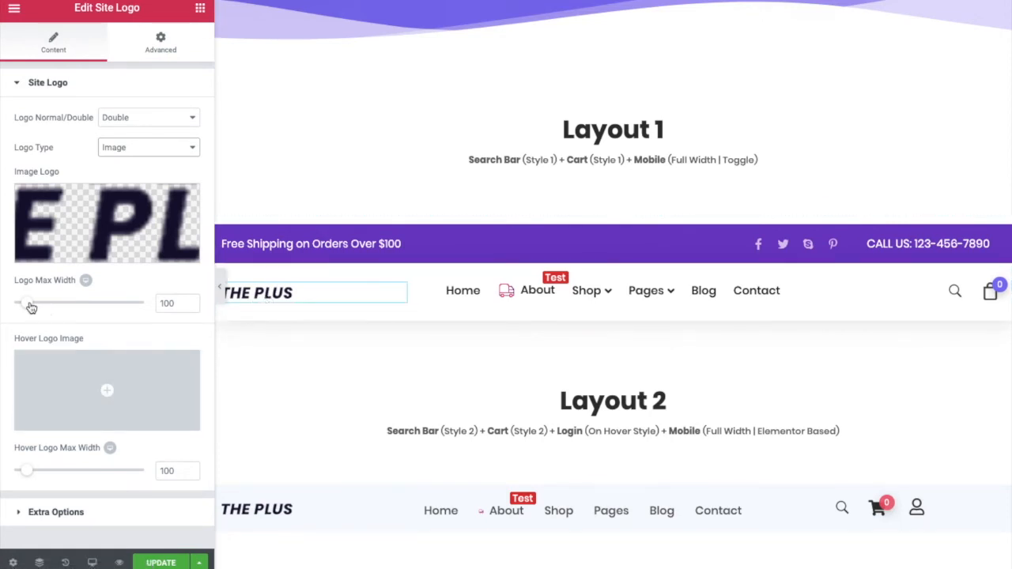
left_click(86, 281)
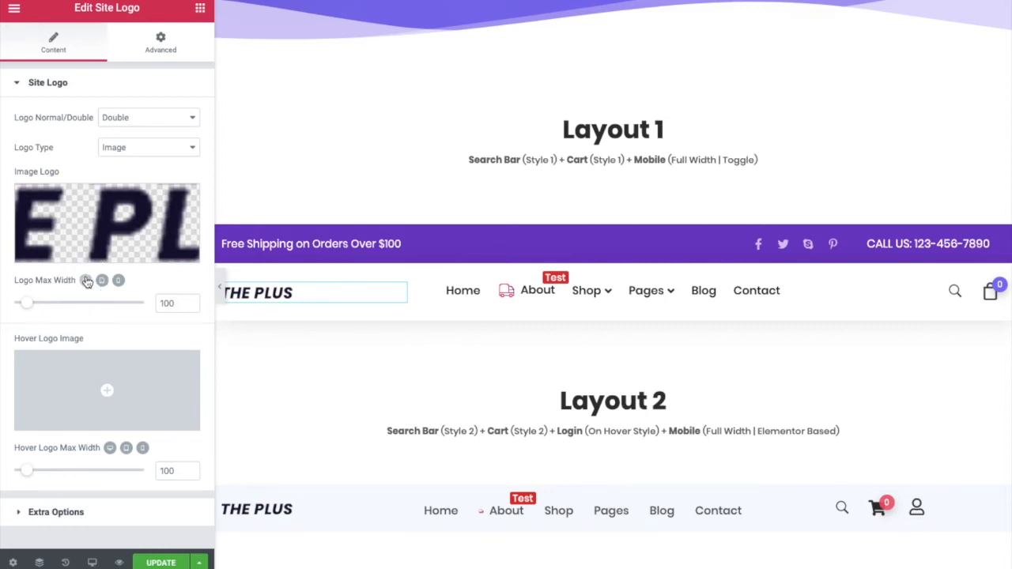
Step: Try SVG as the site logo's type and switch it back to Image
left_click(113, 148)
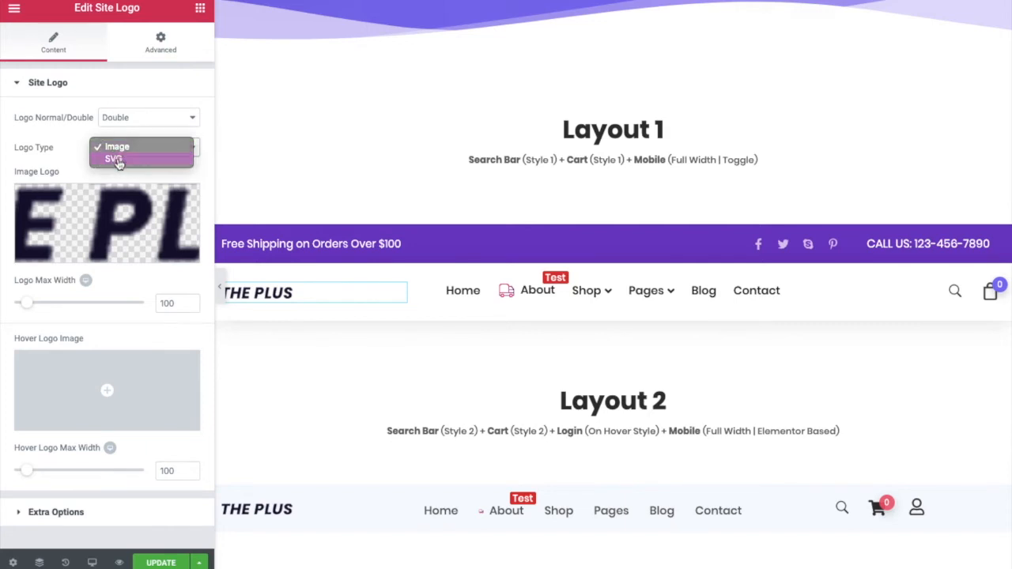
left_click(115, 159)
left_click(124, 149)
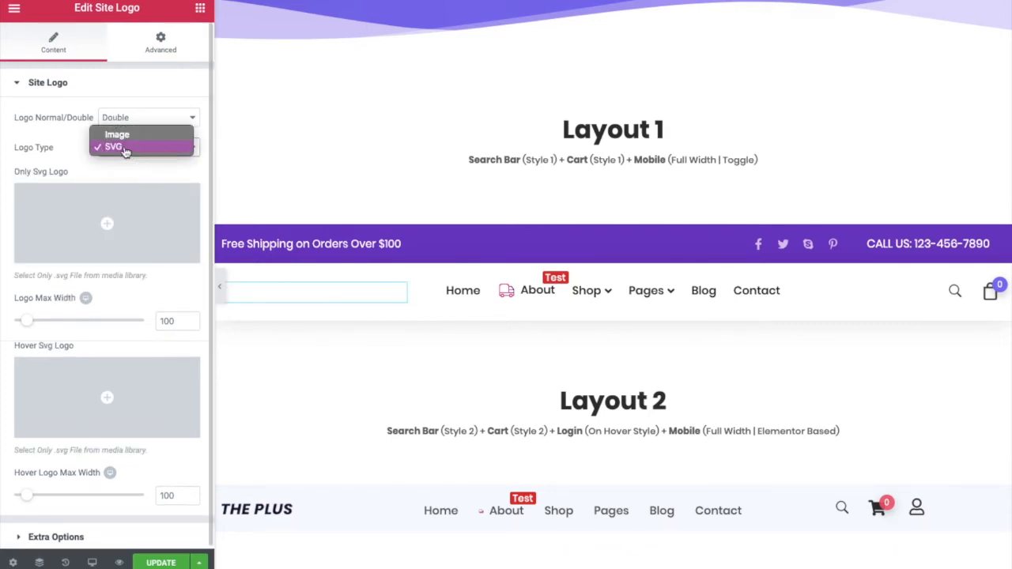
left_click(118, 134)
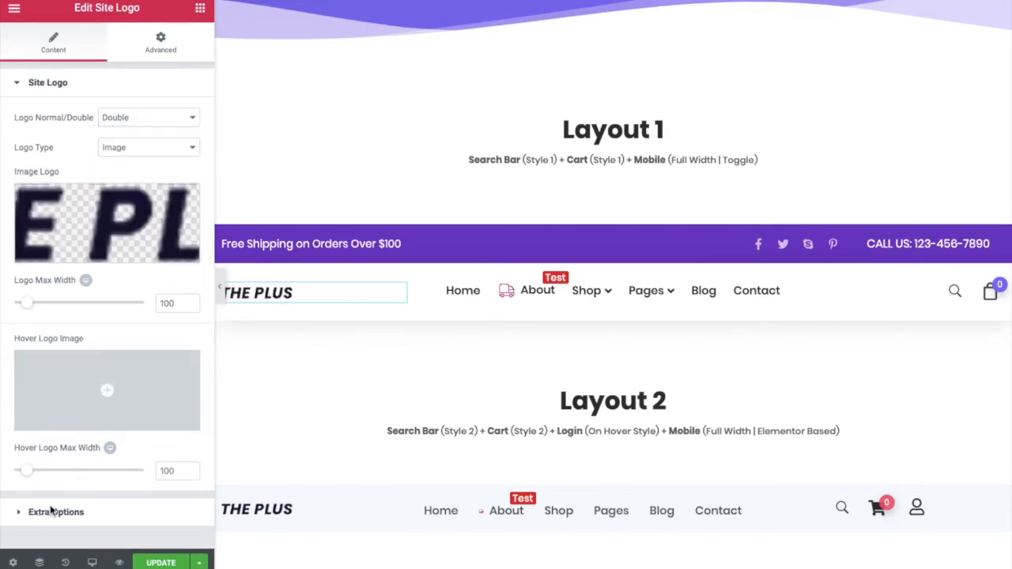
Step: Examine the site logo's URL type and alignment options and its advanced settings, and return to its content settings
left_click(49, 512)
left_click(115, 165)
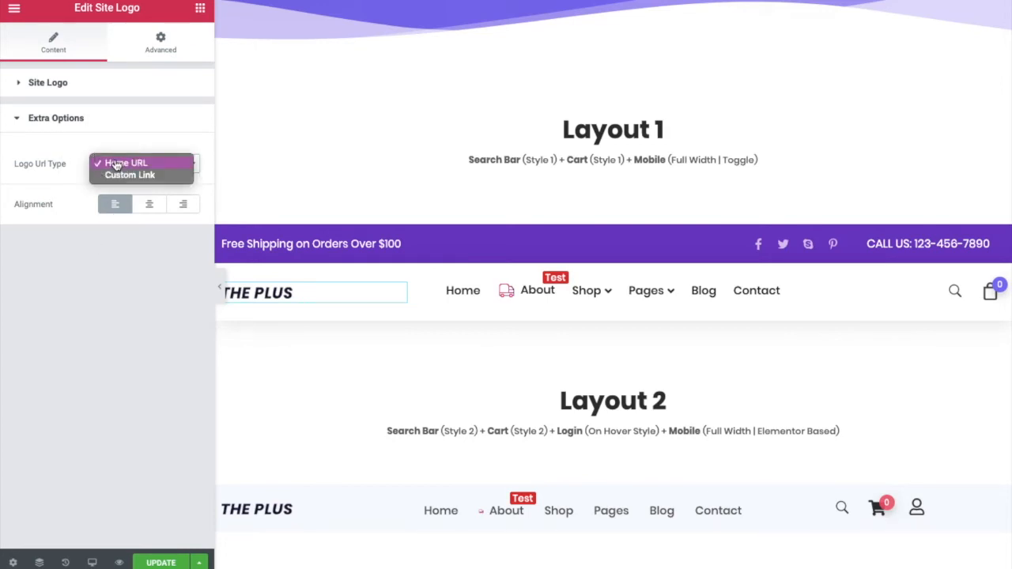
left_click(139, 176)
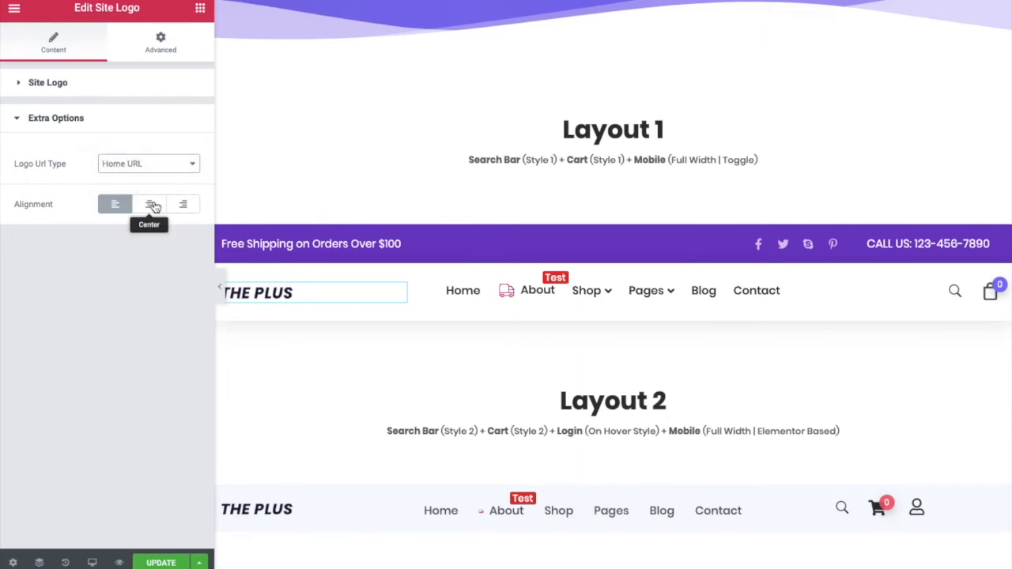
left_click(144, 52)
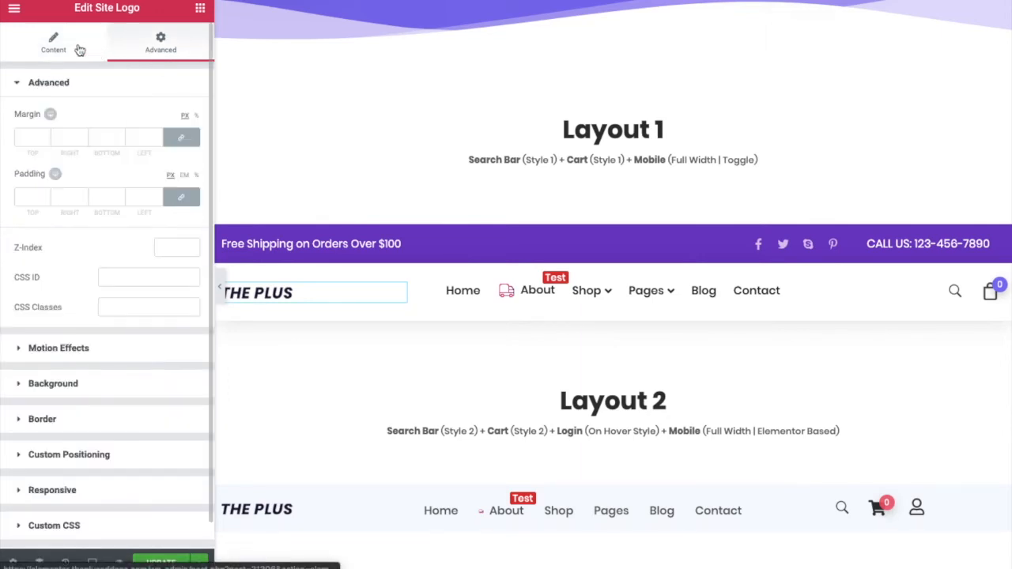
left_click(81, 51)
left_click_drag(97, 7, 143, 10)
left_click(143, 10)
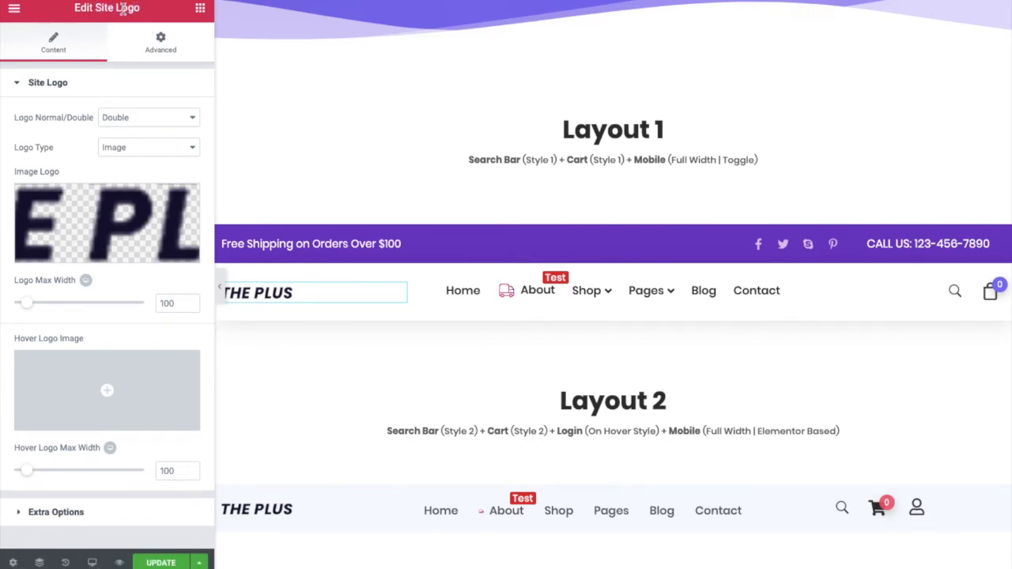
Step: Open the Layout 1 header meta content for editing, and search the widget library for "heade" to locate its widget
left_click(855, 298)
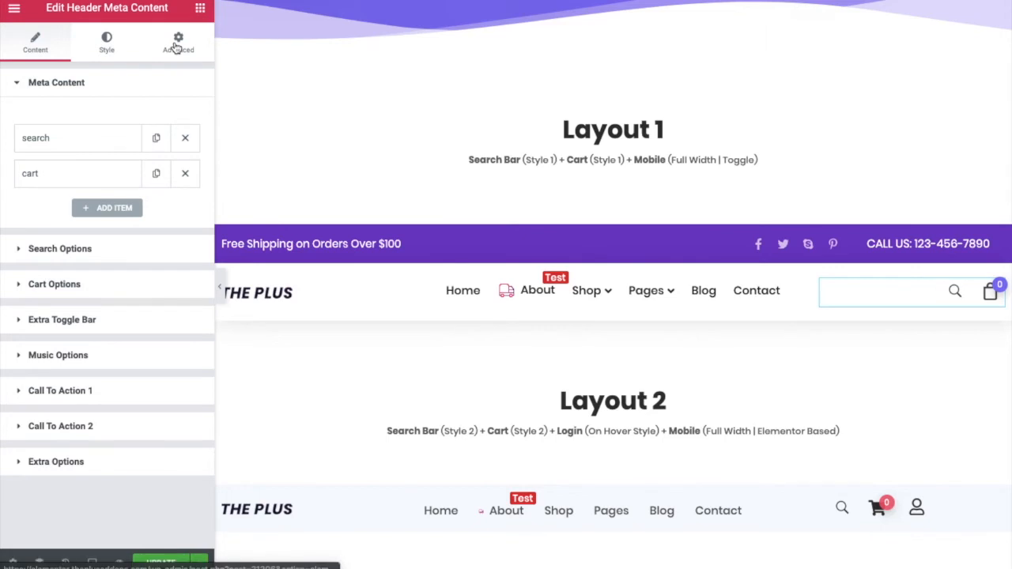
left_click(200, 8)
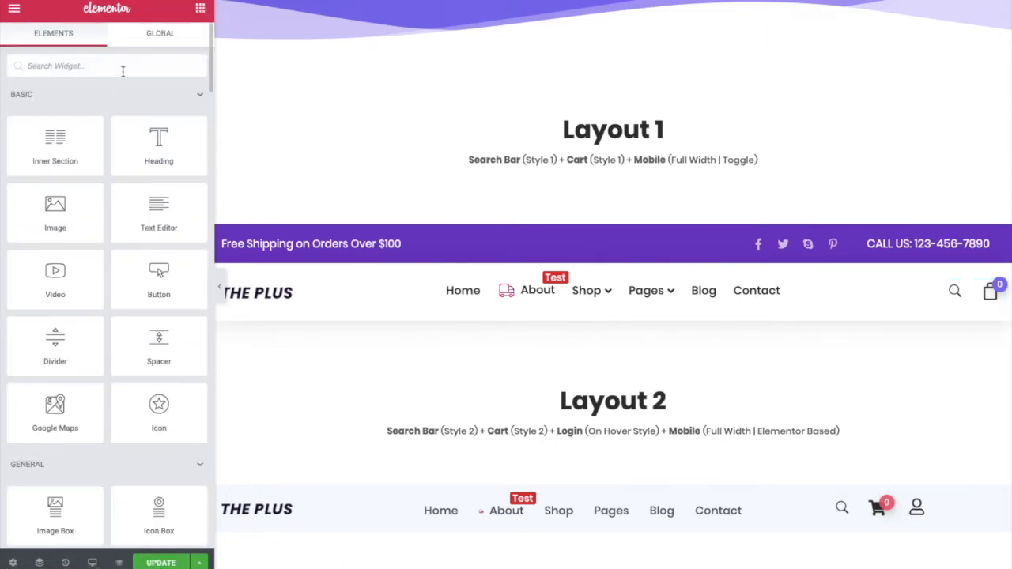
type("heade")
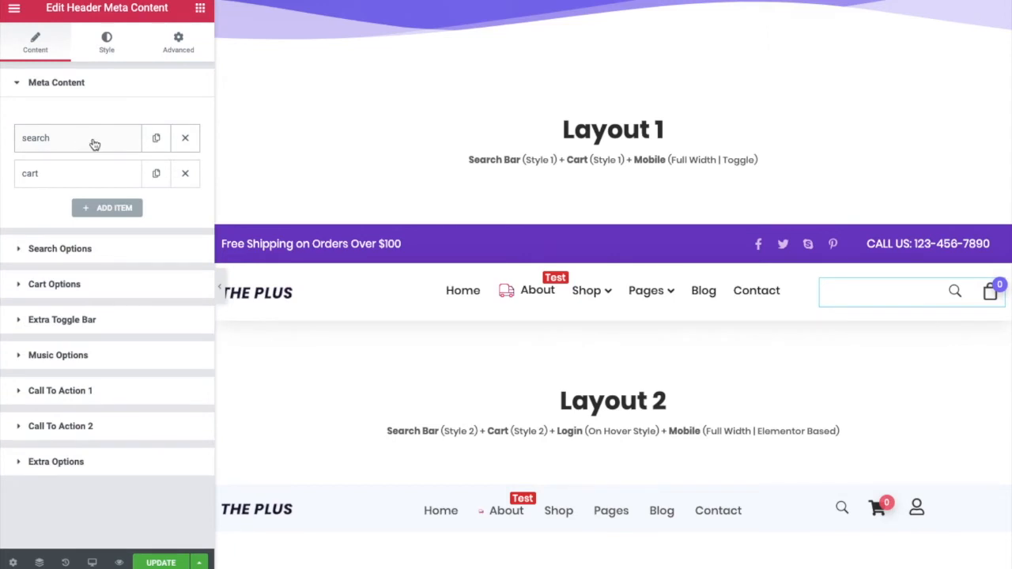
Step: Try a third meta content item with Search Bar as its option, and remove that item again
left_click(108, 208)
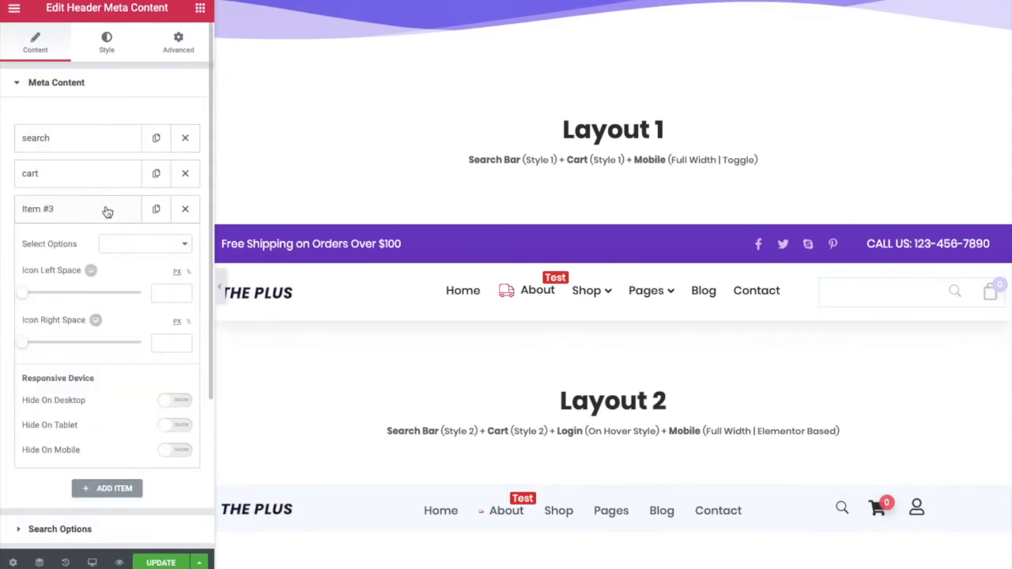
left_click(125, 247)
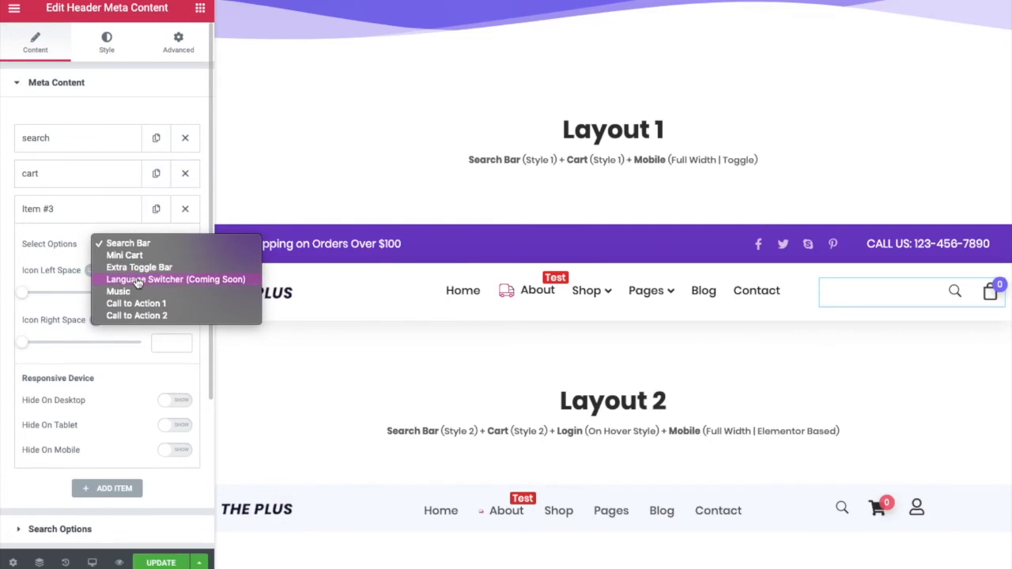
left_click(127, 244)
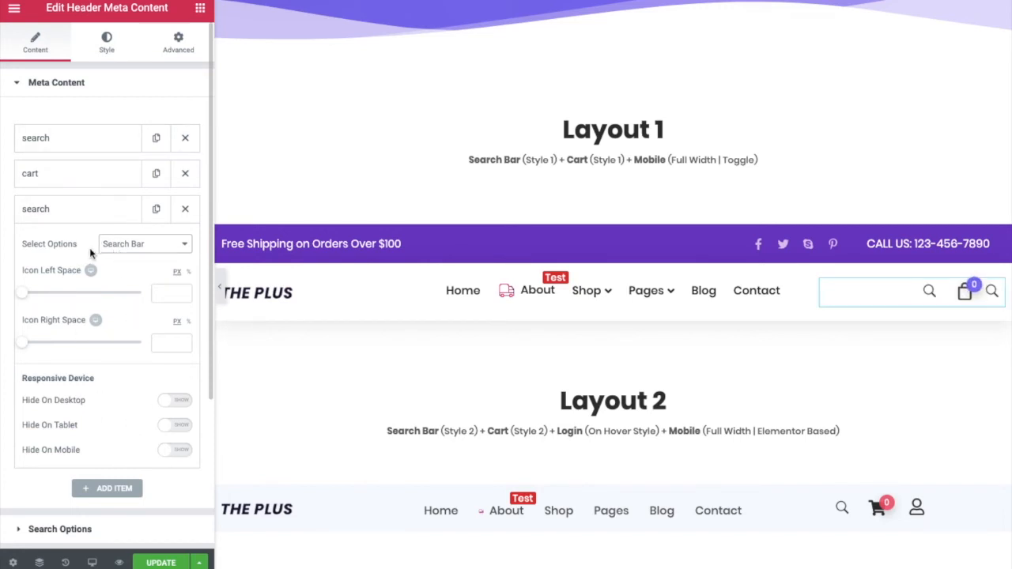
left_click(185, 209)
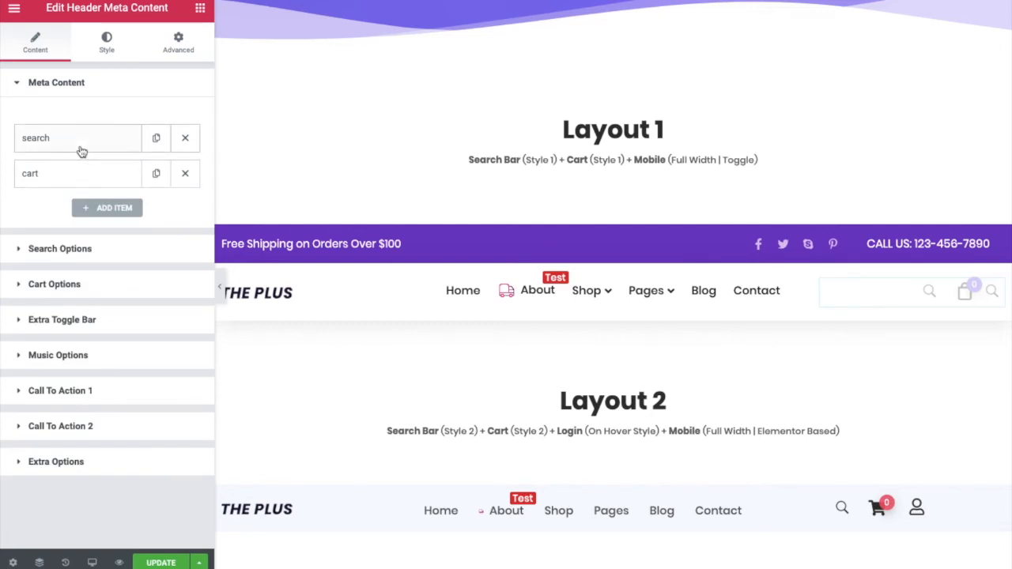
Step: Try an icon right space of 84 on the search item, set it back to 19, and check its desktop visibility setting
left_click(80, 150)
left_click(136, 170)
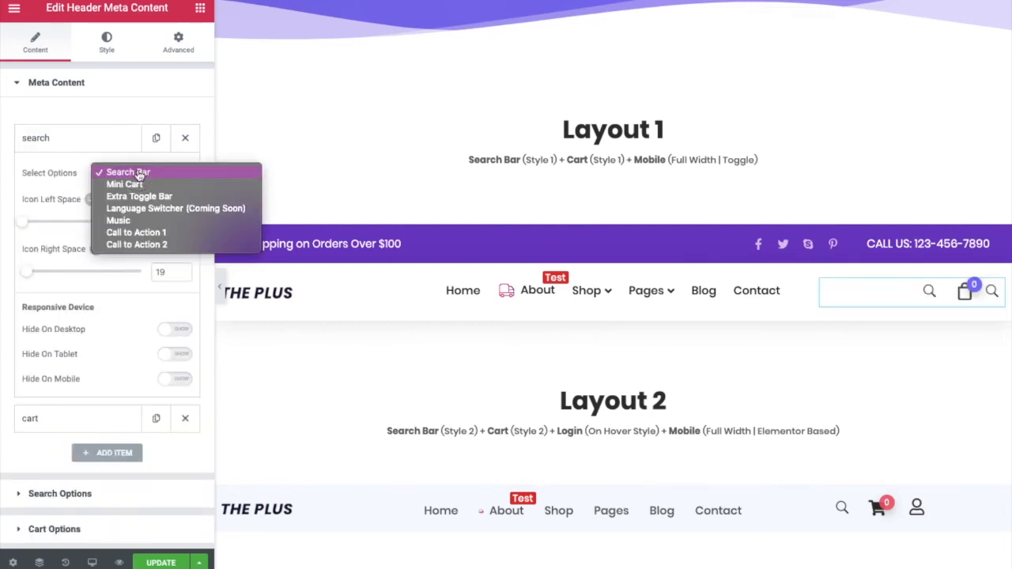
left_click(137, 172)
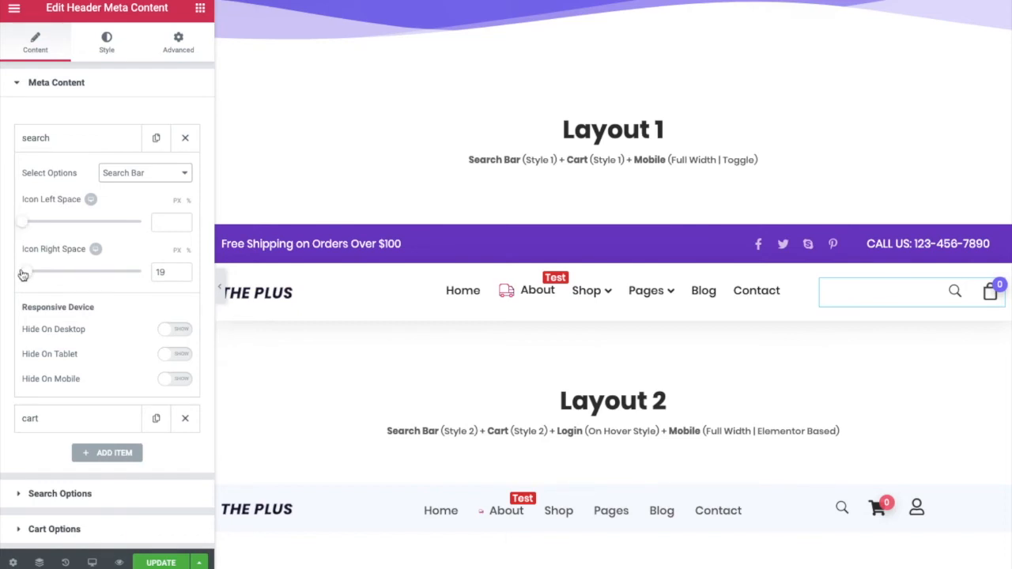
left_click_drag(24, 275, 43, 276)
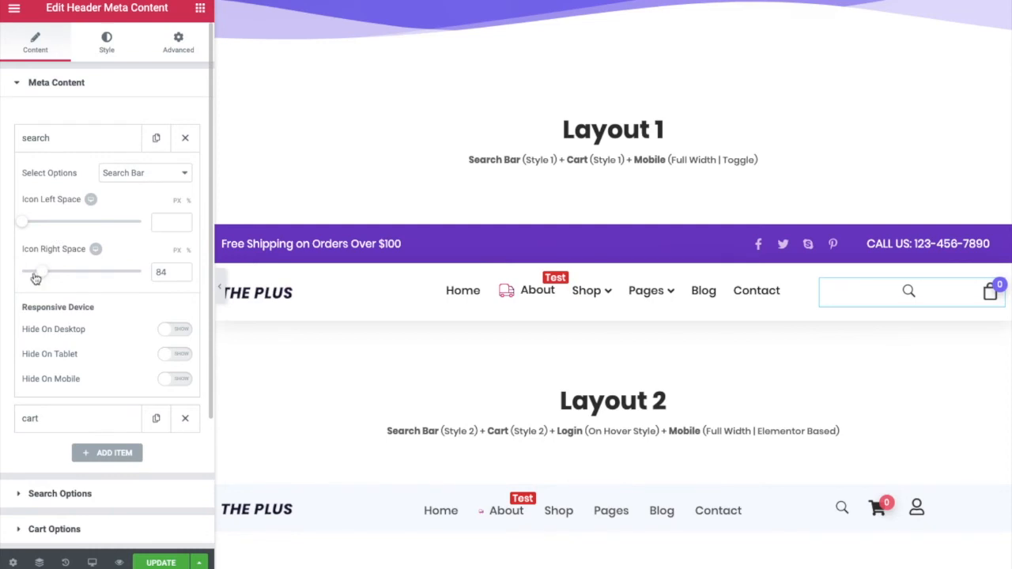
left_click_drag(47, 278, 26, 274)
left_click(171, 331)
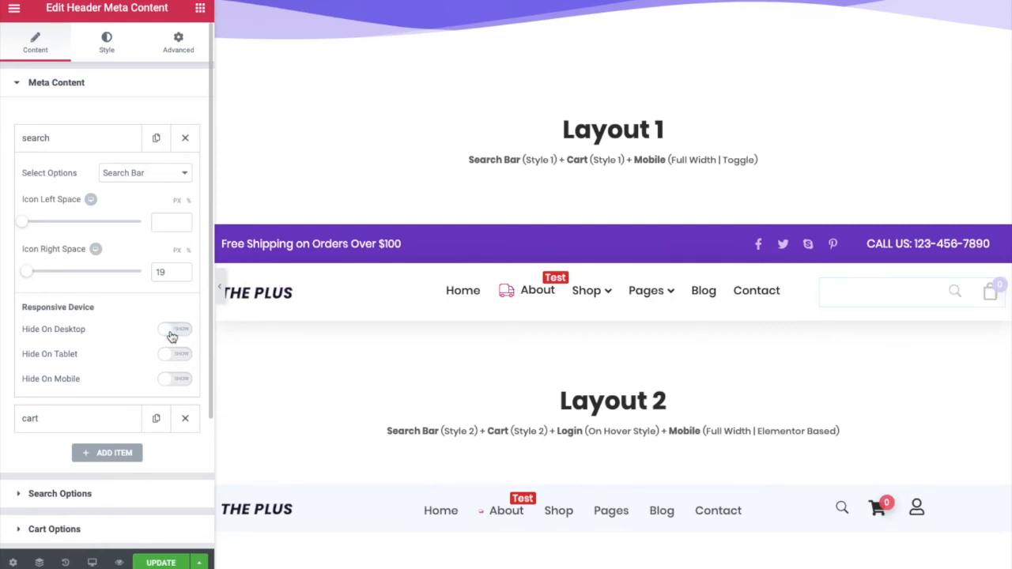
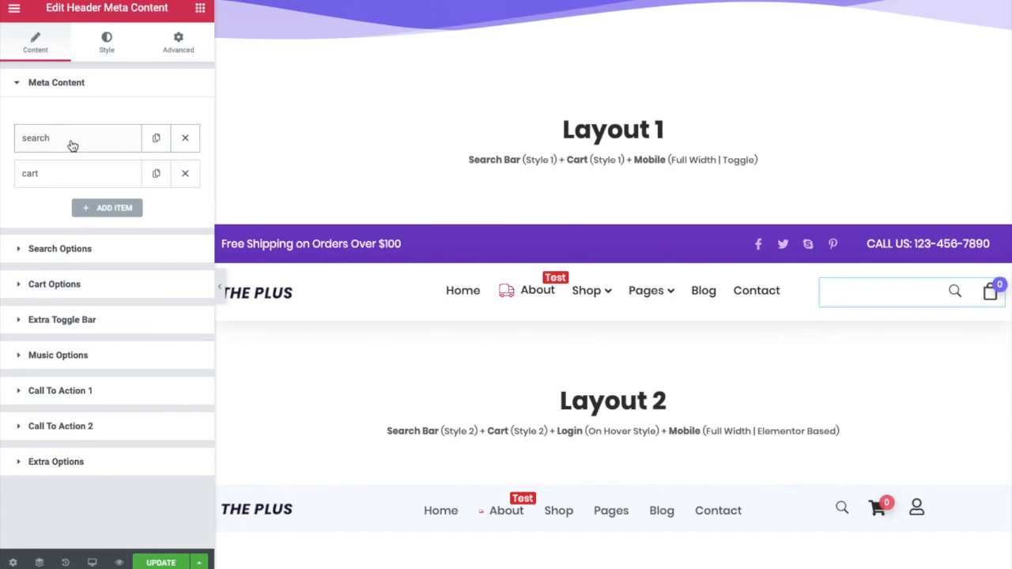
Step: Try Custom Icon as the search bar's icon style, and set it to Custom Image
left_click(64, 250)
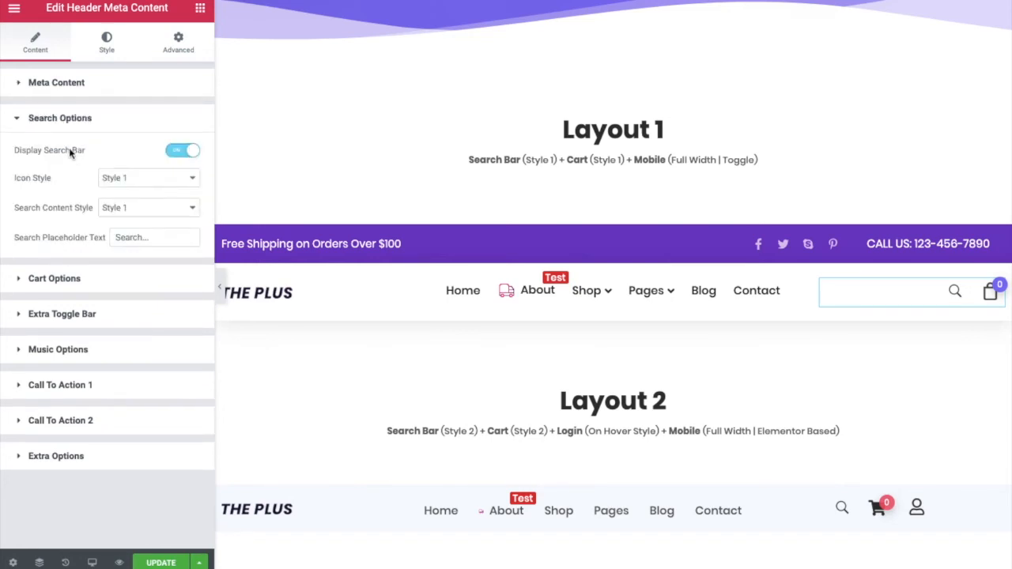
left_click(127, 181)
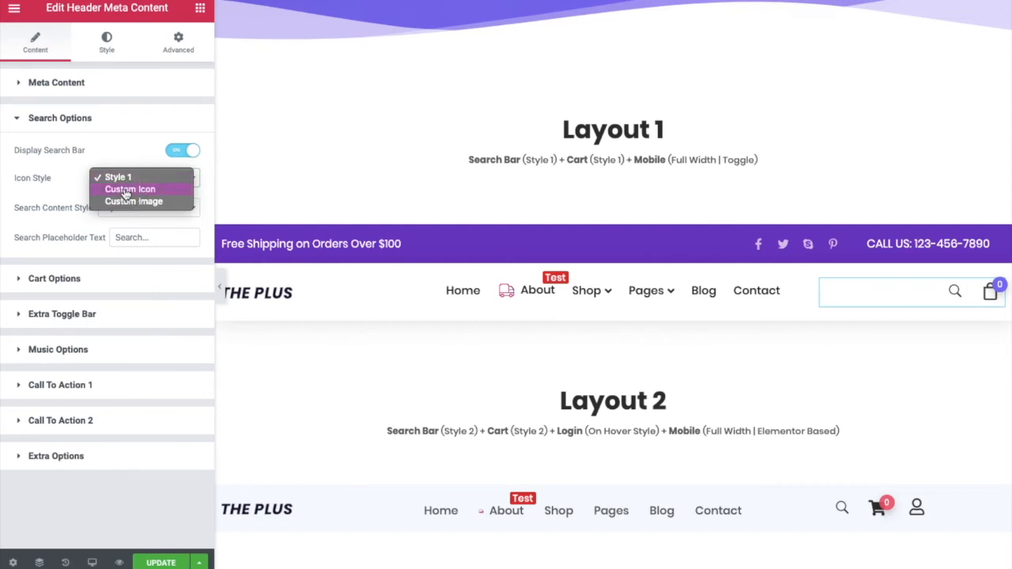
left_click(128, 190)
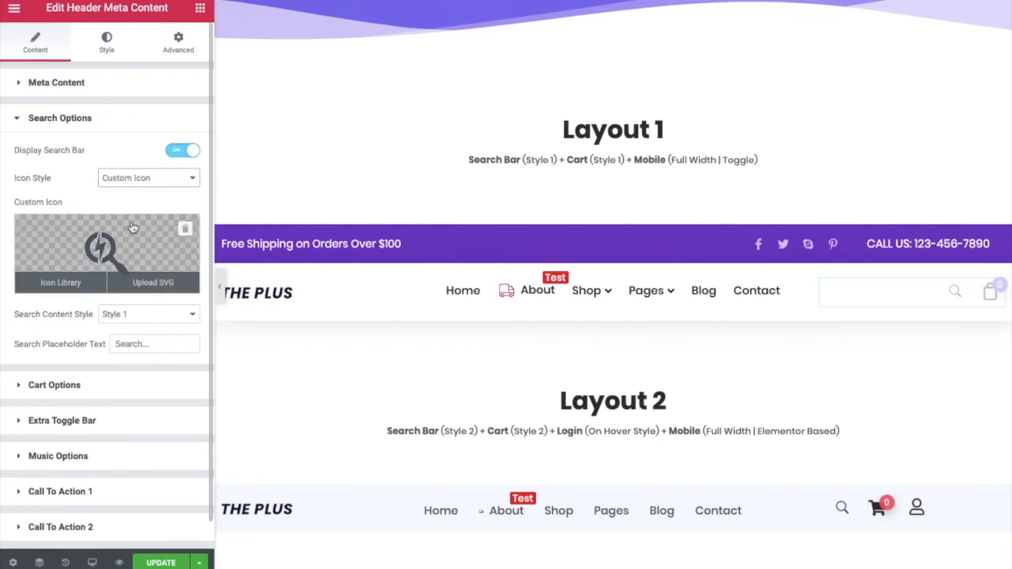
left_click(144, 180)
left_click(142, 189)
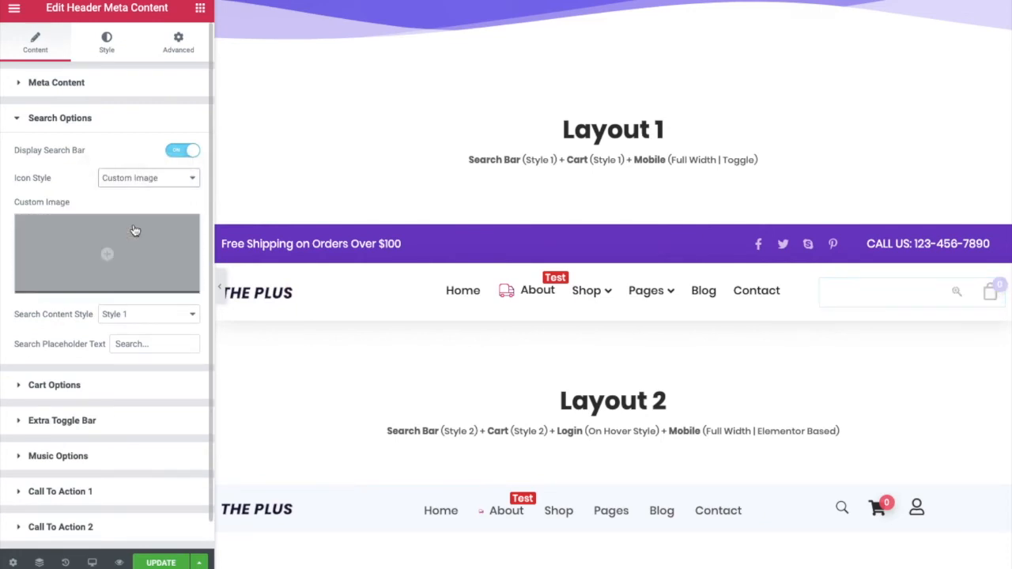
Step: Examine the search content style choices, keeping Style 1, and check the search placeholder text setting
left_click(121, 316)
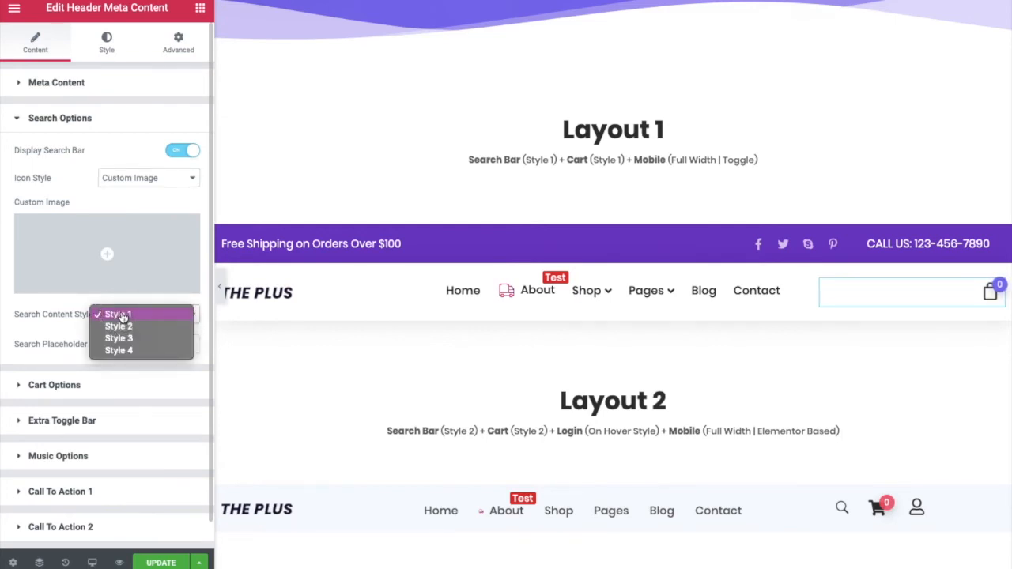
left_click(119, 315)
left_click(123, 316)
left_click(119, 315)
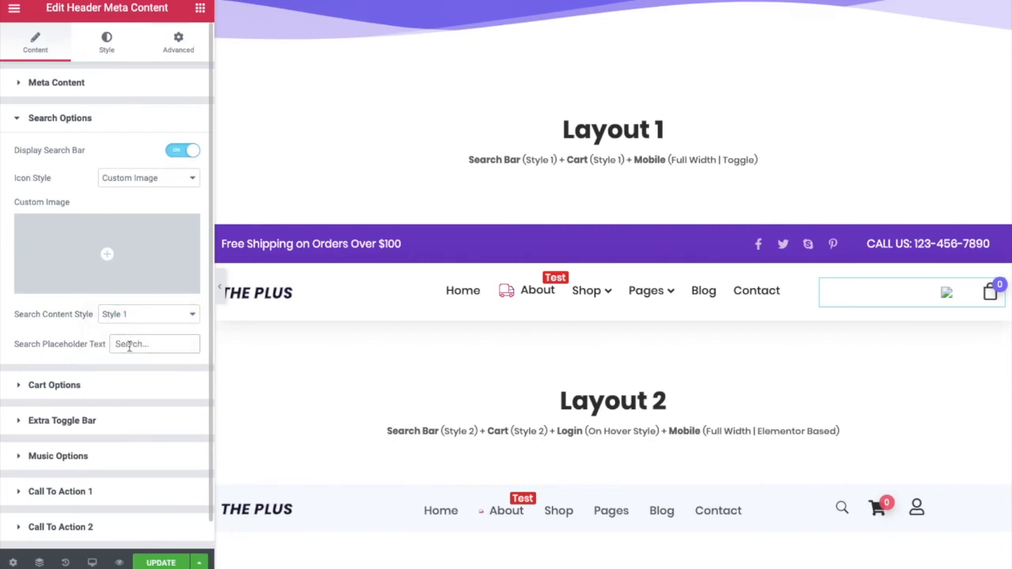
left_click(142, 346)
left_click(161, 348)
left_click(71, 119)
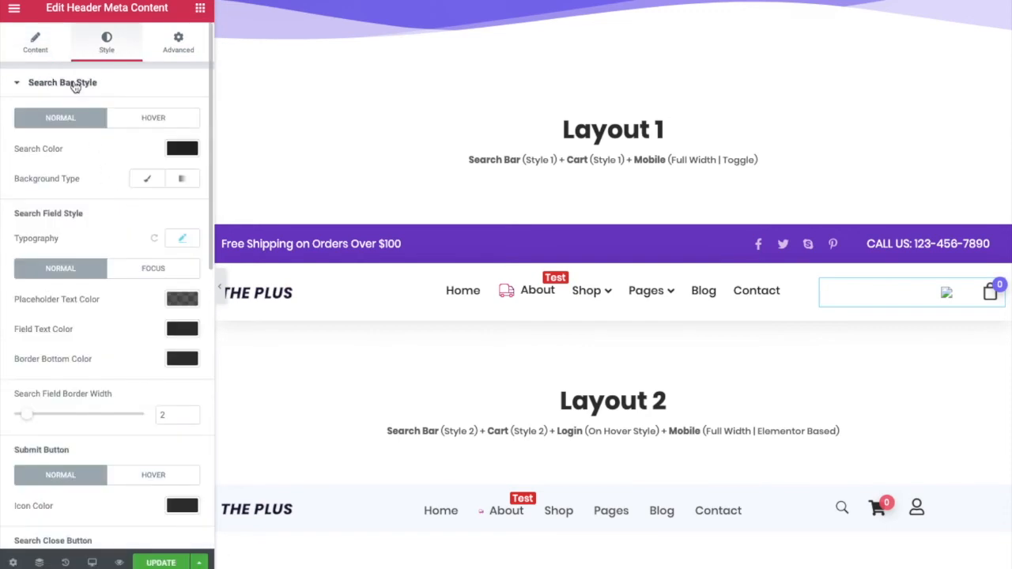
Step: Examine the search bar's style settings for icon, field, submit button, close button and custom image, including the icon's hover state
left_click(33, 87)
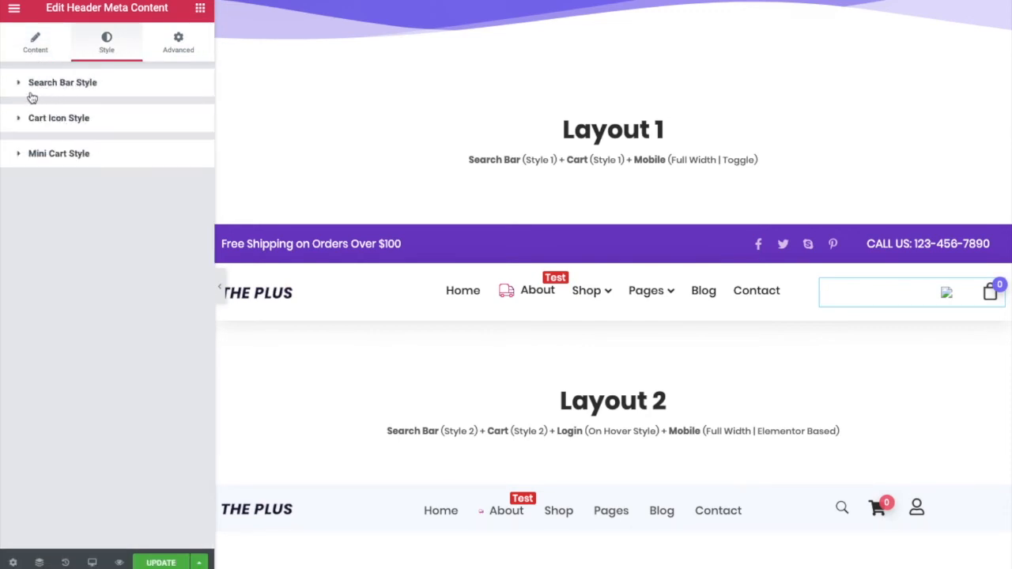
left_click(19, 85)
left_click(20, 87)
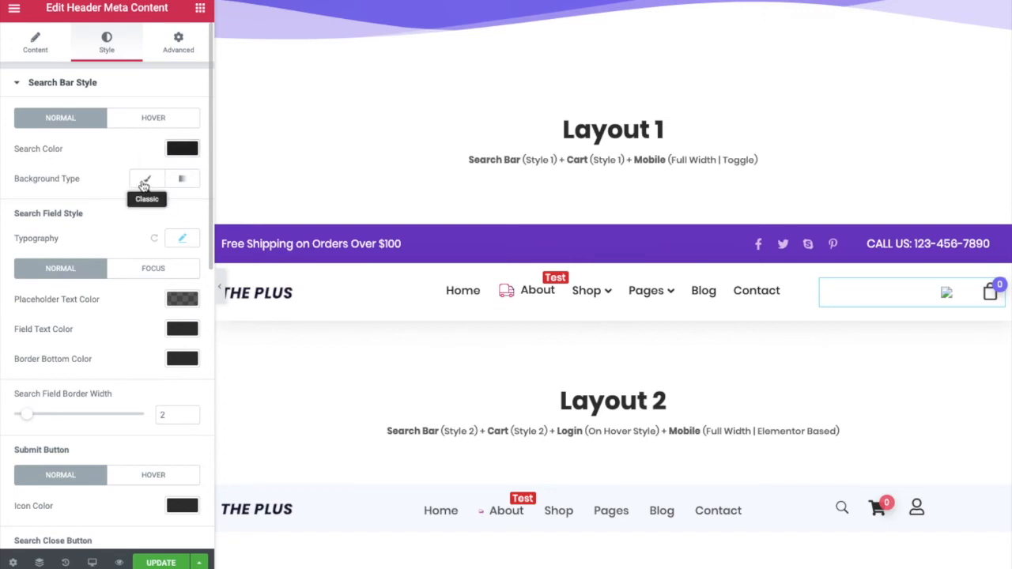
scroll(111, 194, "down", 1)
scroll(83, 237, "down", 1)
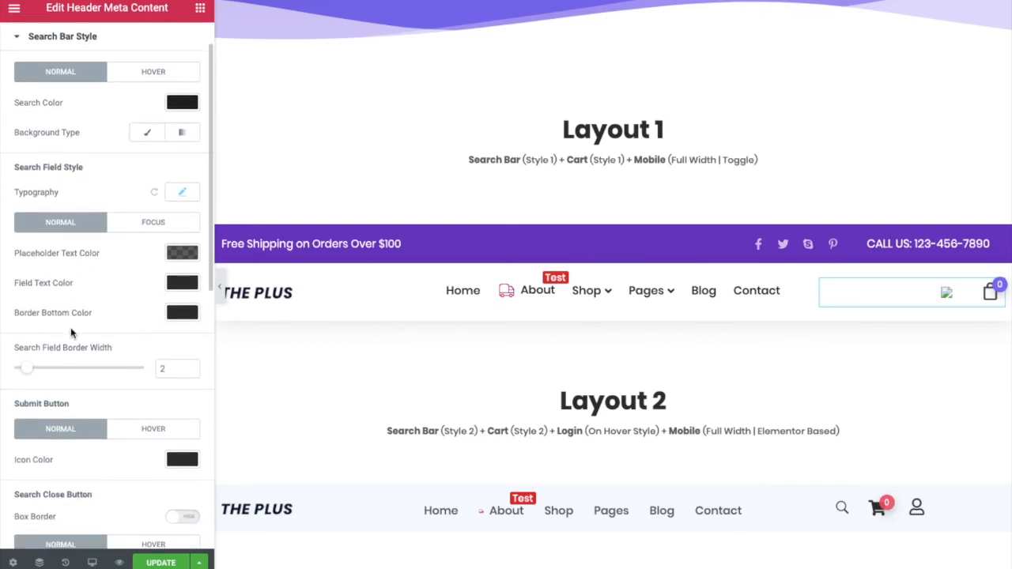
scroll(81, 330, "down", 1)
scroll(66, 356, "down", 2)
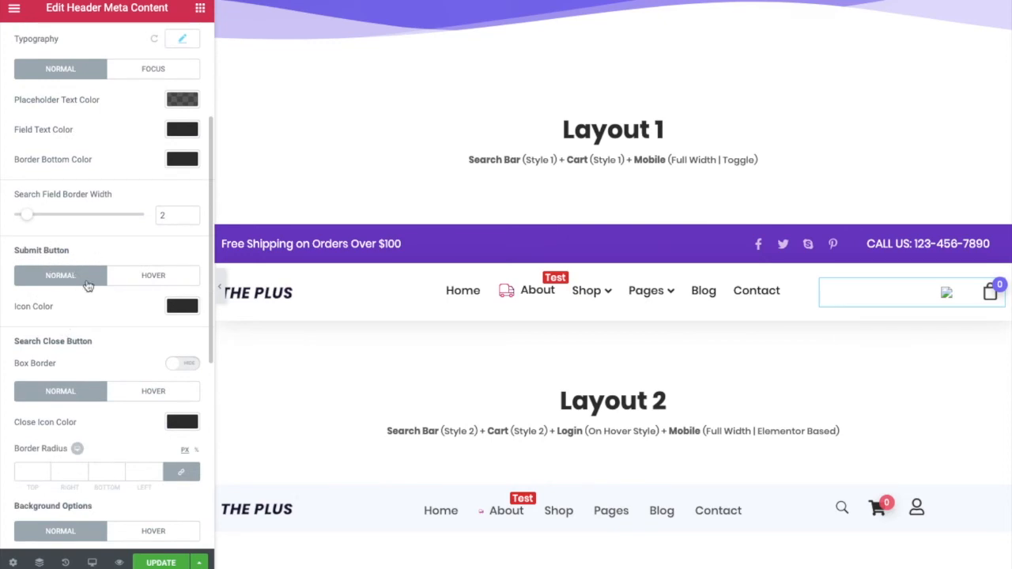
scroll(75, 318, "down", 1)
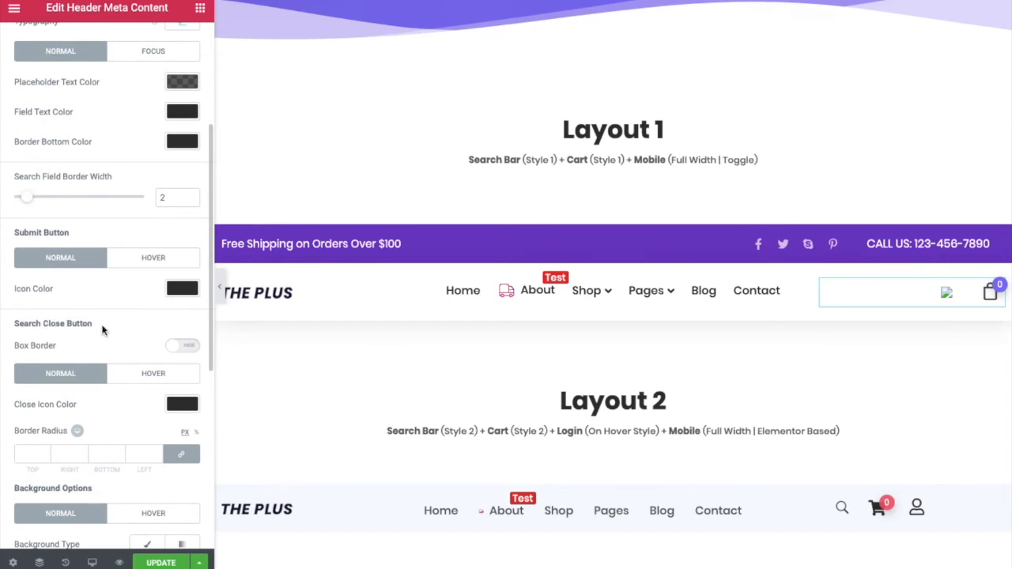
scroll(104, 352, "down", 3)
scroll(113, 348, "down", 1)
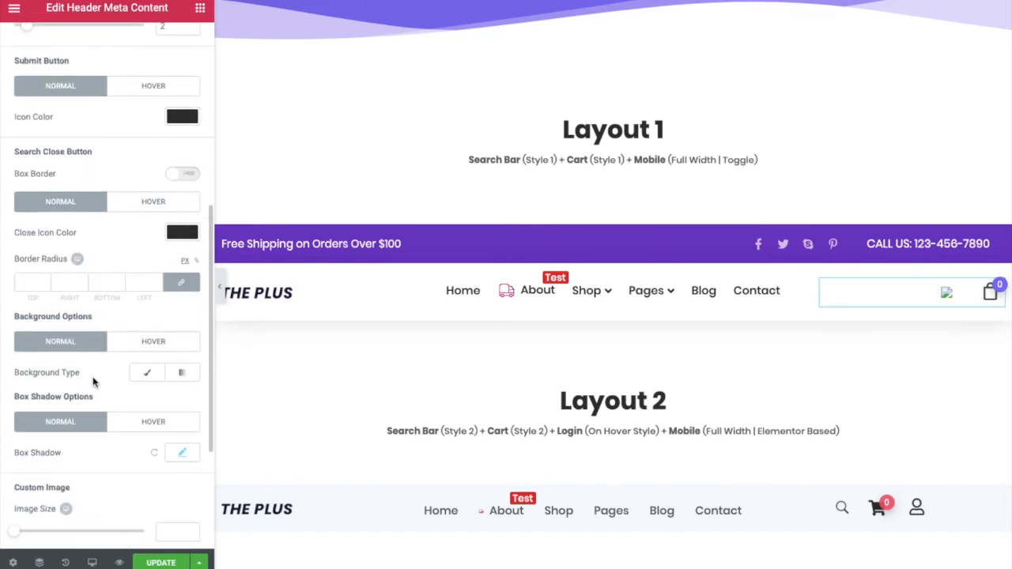
scroll(101, 451, "down", 1)
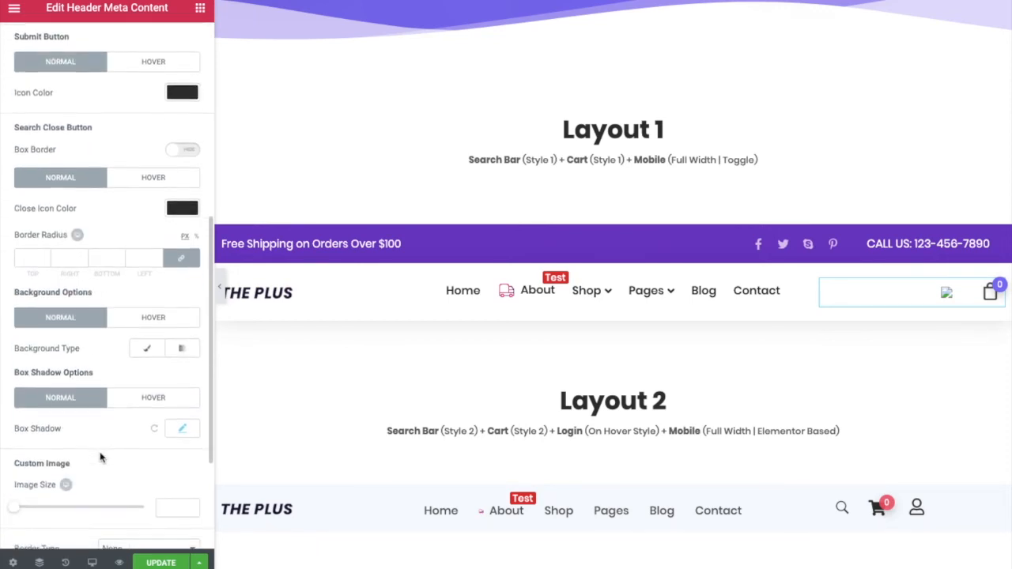
scroll(120, 439, "down", 3)
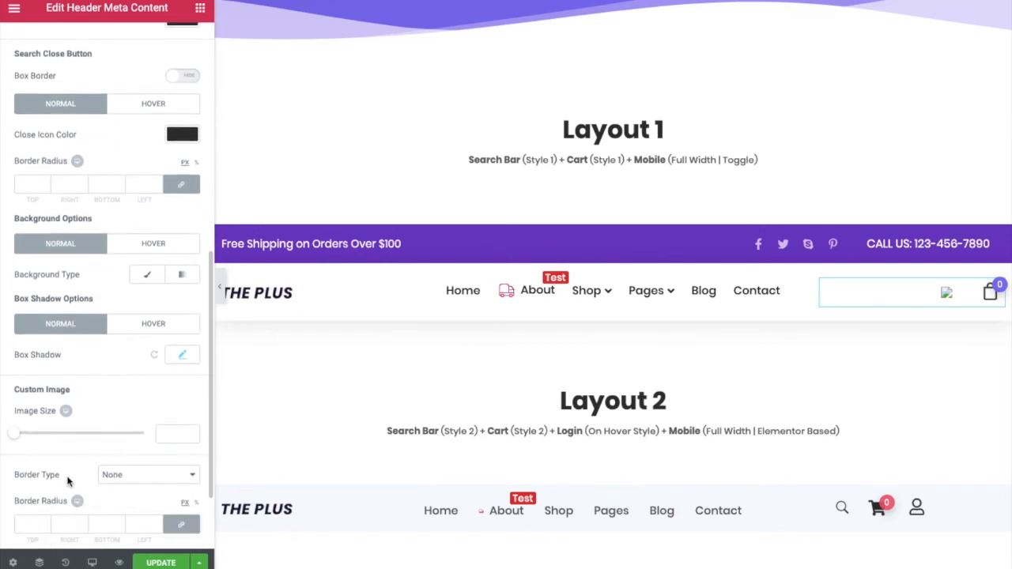
scroll(75, 475, "down", 3)
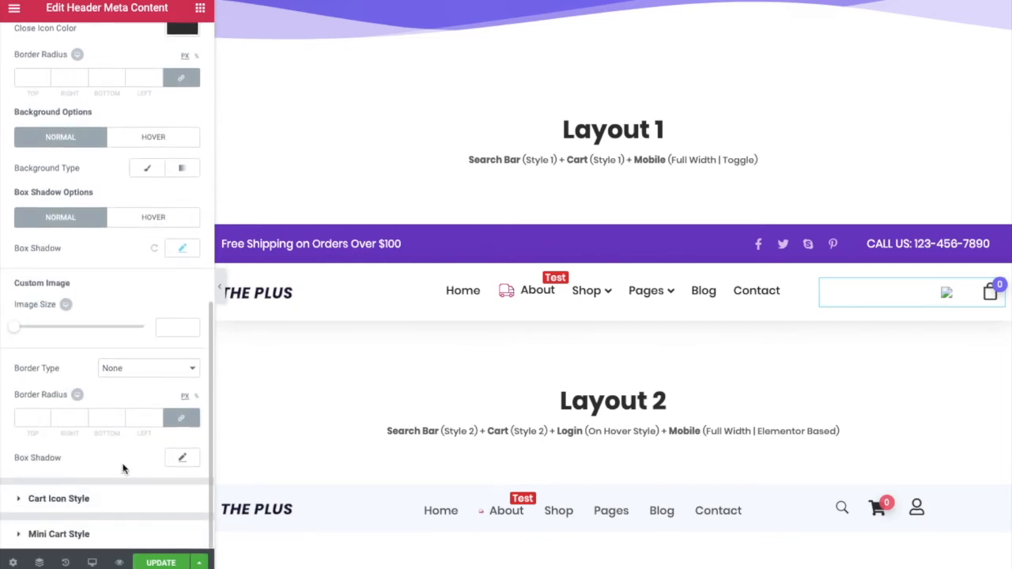
scroll(117, 458, "up", 10)
scroll(117, 351, "up", 5)
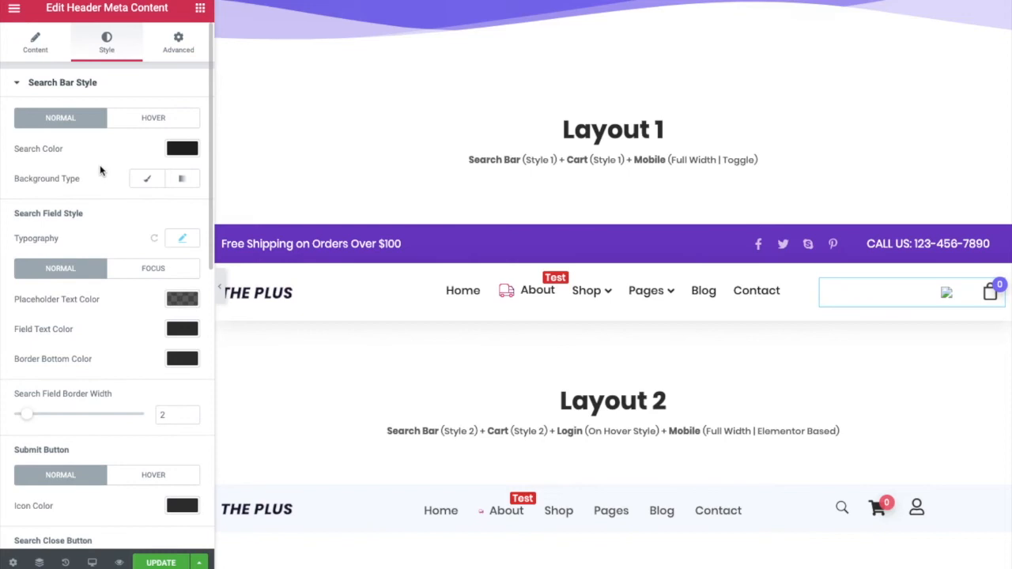
left_click(150, 118)
left_click(57, 119)
left_click(22, 82)
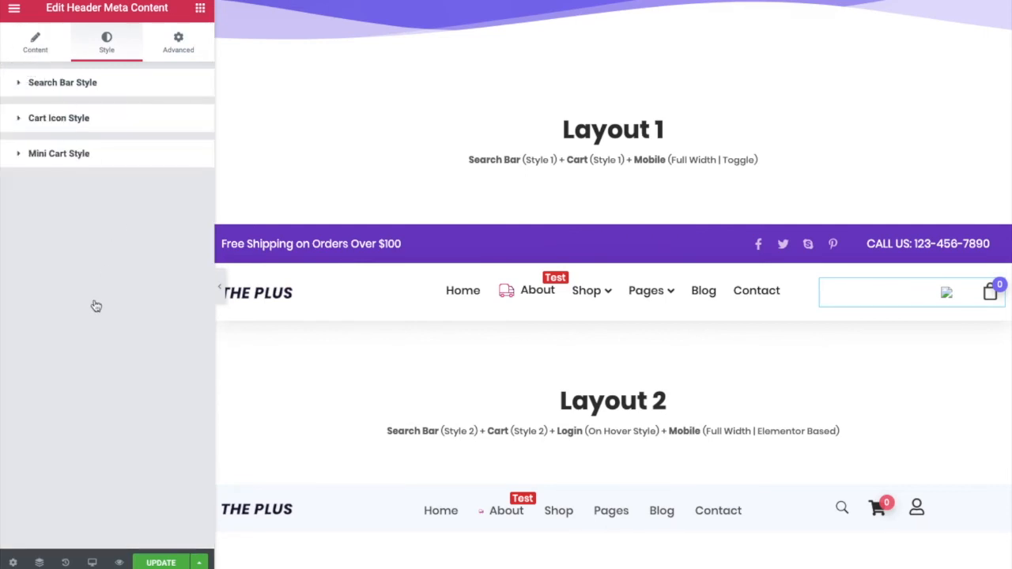
Step: Show the header meta content's cart options, keep Style 1 as the toggle style, and check the cart icon in the Layout 1 header
left_click(36, 41)
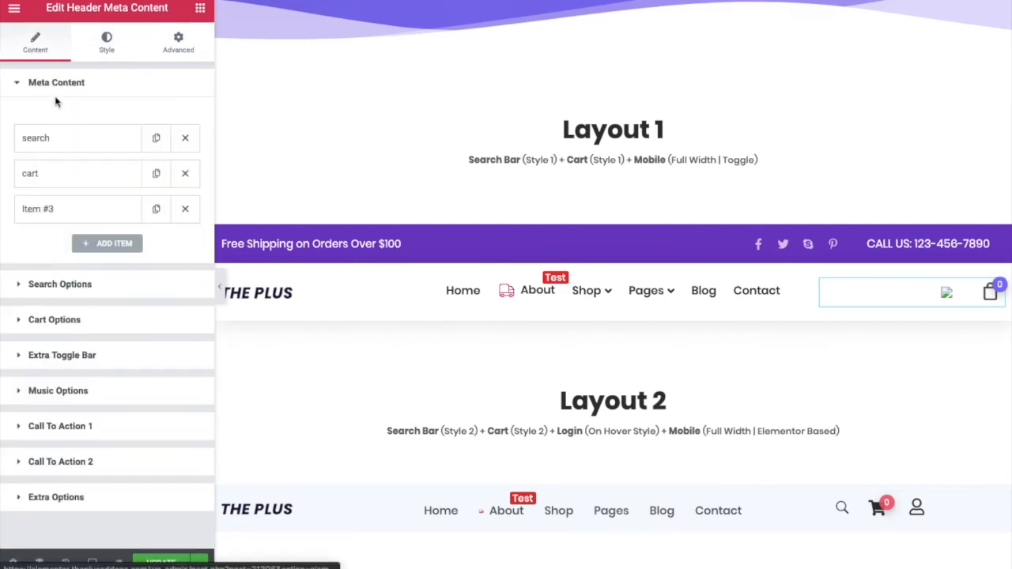
left_click(68, 332)
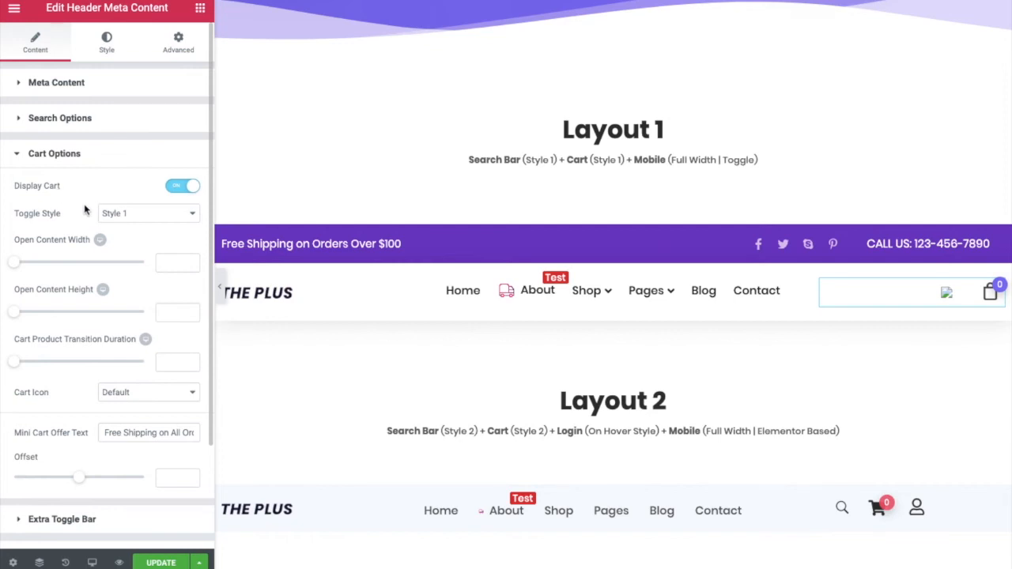
left_click(128, 218)
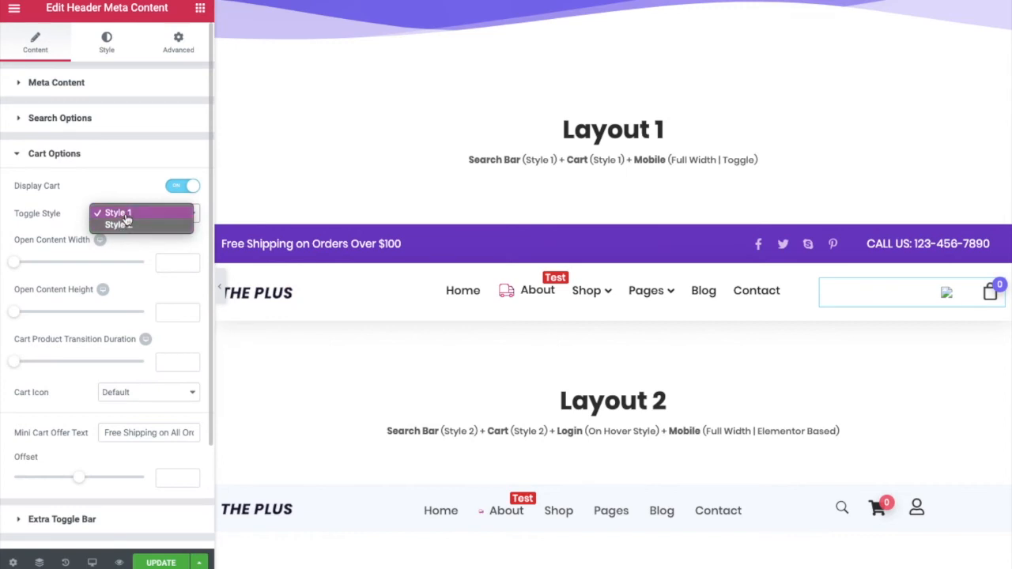
left_click(127, 220)
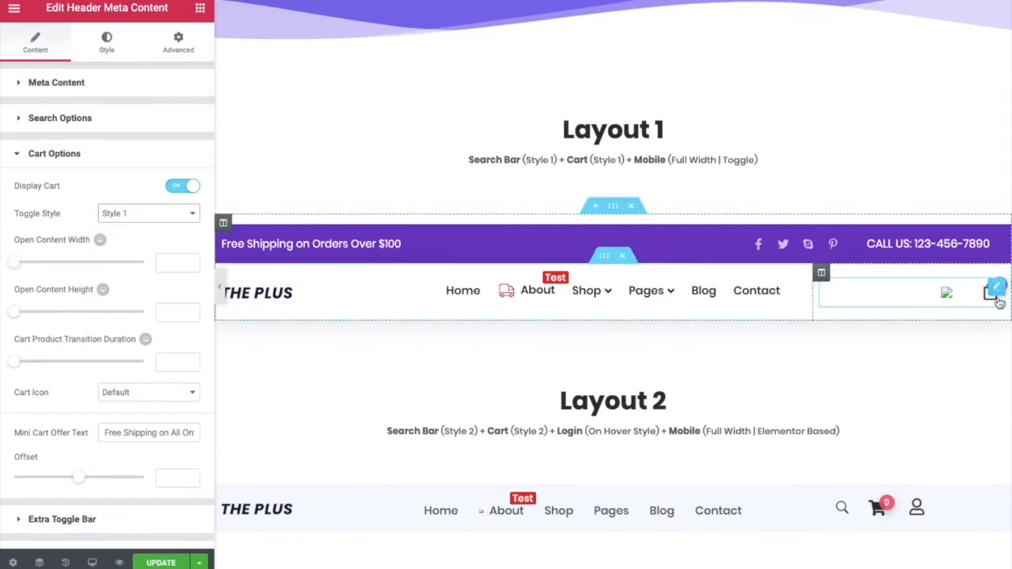
mouse_move(994, 304)
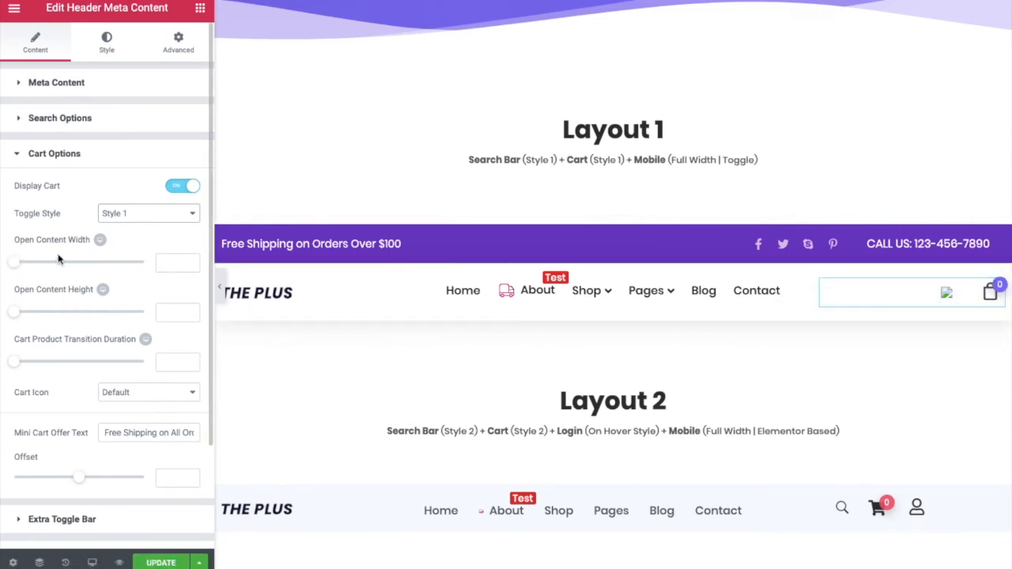
Step: Show the responsive device choices for the cart's open content width, and preview the cart in the Layout 1 header
left_click(99, 241)
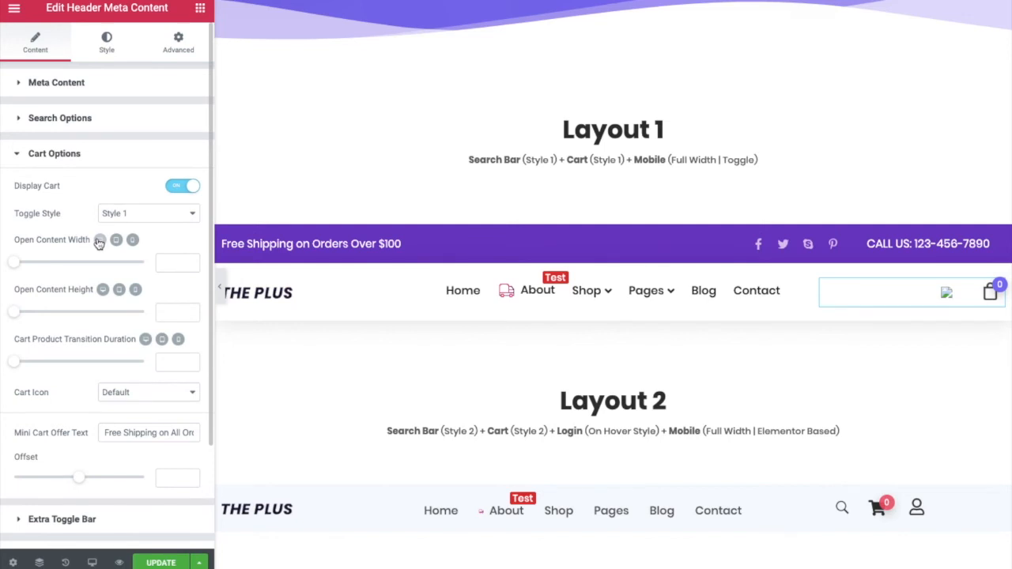
left_click(99, 241)
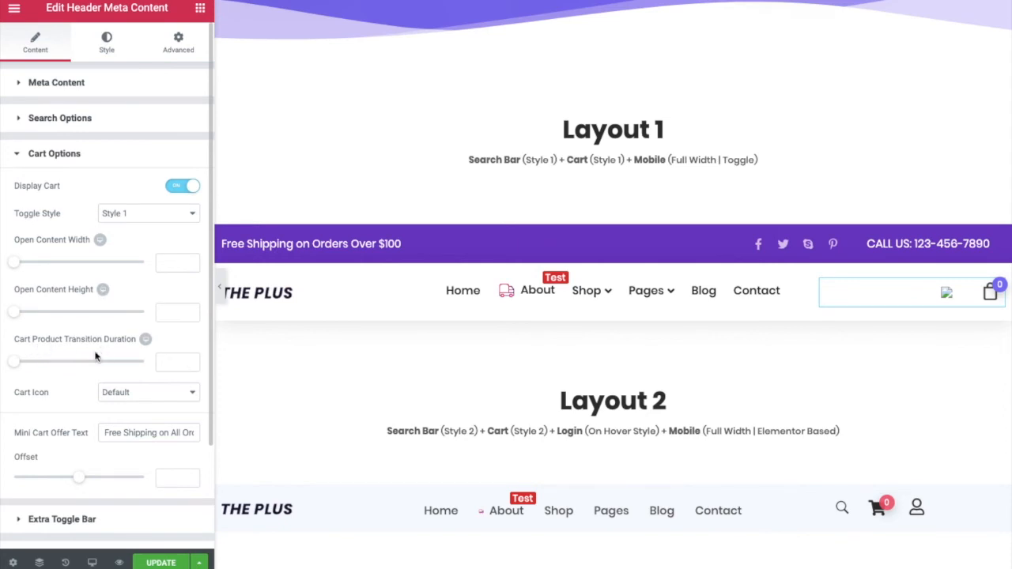
mouse_move(990, 293)
Step: Try Custom Icon and Custom Image as the cart icon, and return it to Default
left_click(110, 393)
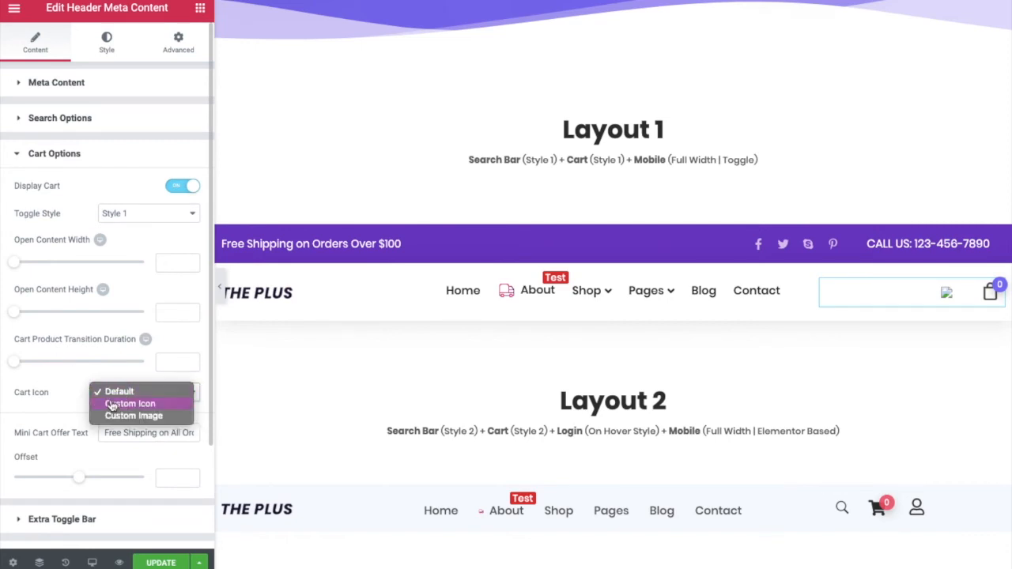
left_click(111, 405)
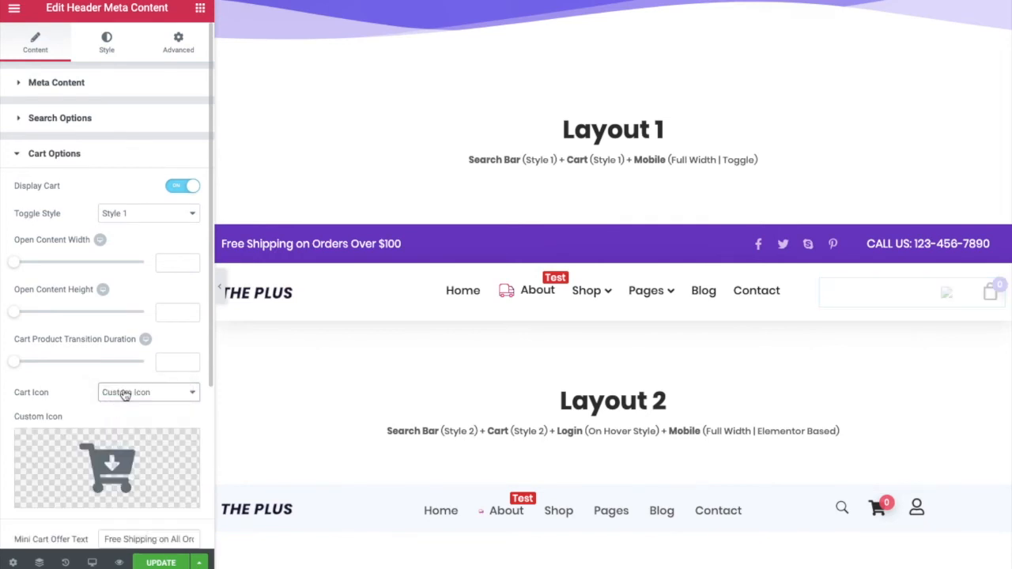
left_click(122, 397)
left_click(122, 404)
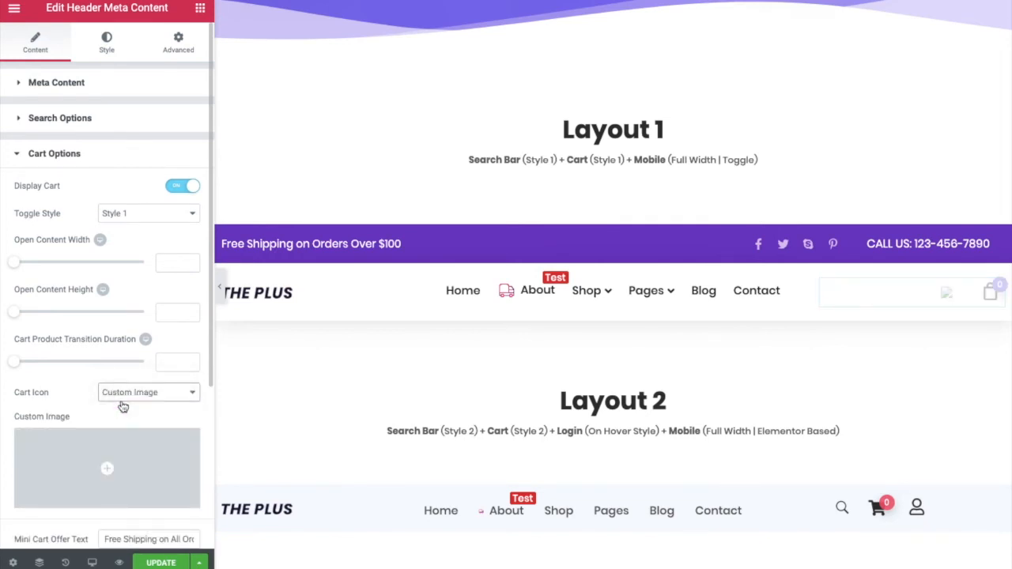
scroll(123, 406, "down", 3)
left_click(118, 425)
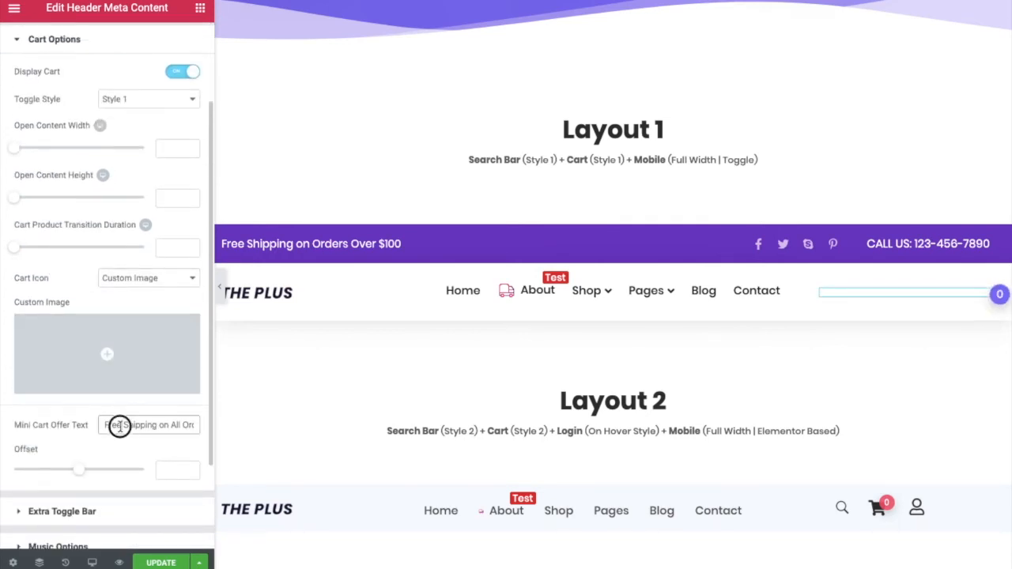
triple_click(120, 425)
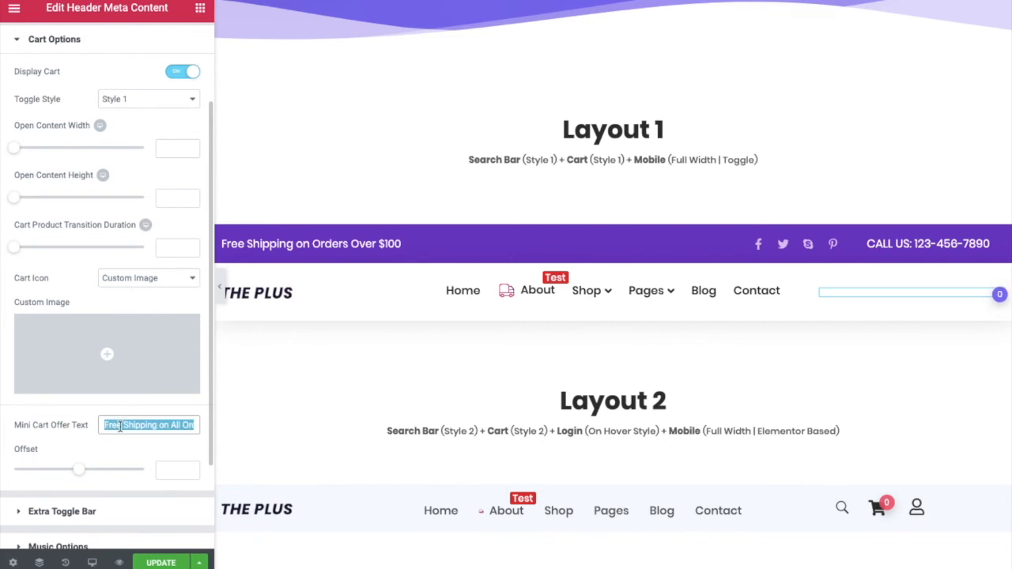
left_click(127, 280)
left_click(128, 255)
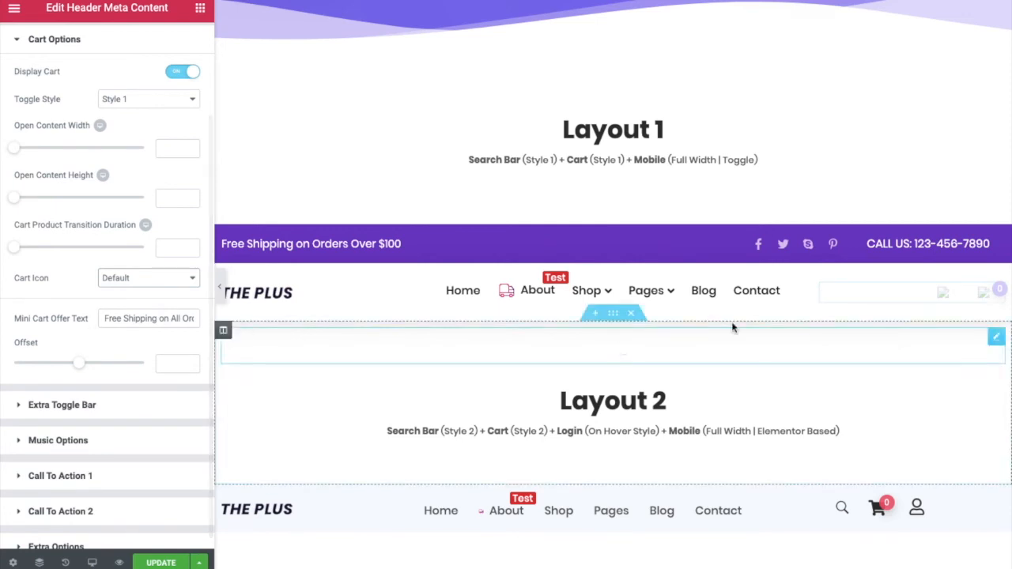
Step: Check the mini cart offer text in the Layout 1 cart popup and in its setting
mouse_move(979, 299)
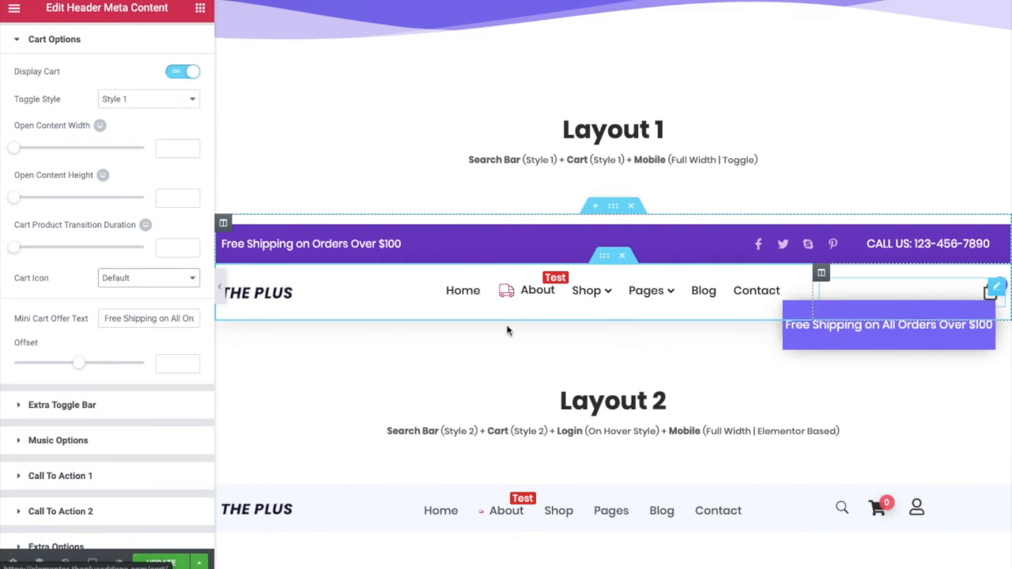
triple_click(140, 317)
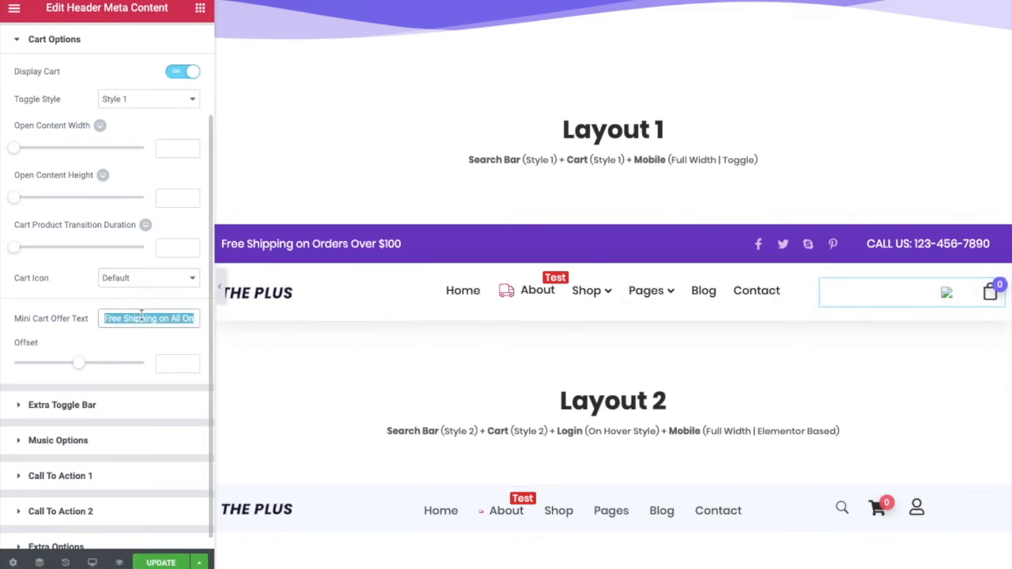
triple_click(141, 317)
Step: Show the Cart Icon Style settings of the header meta content
scroll(84, 316, "up", 3)
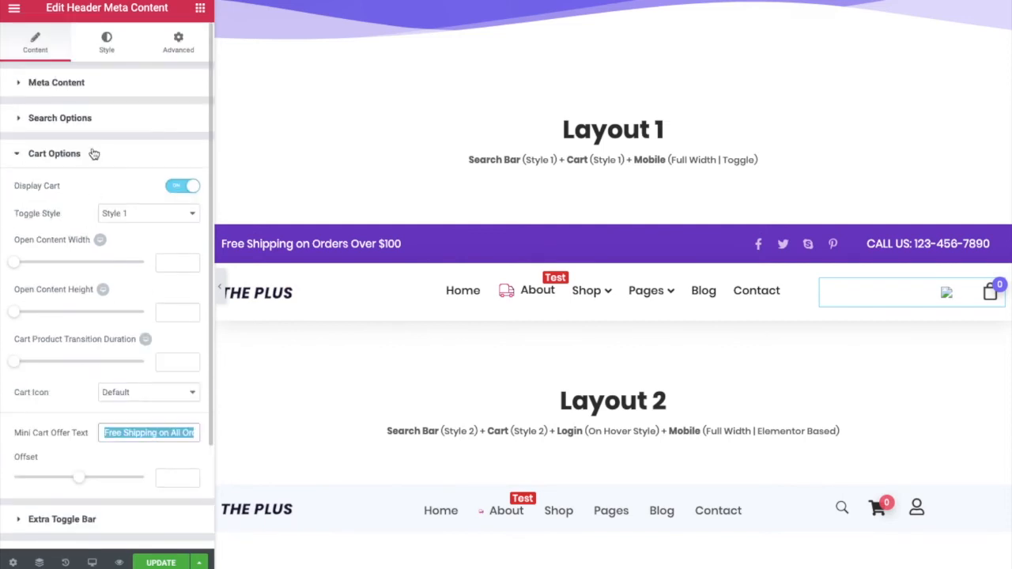
left_click(107, 54)
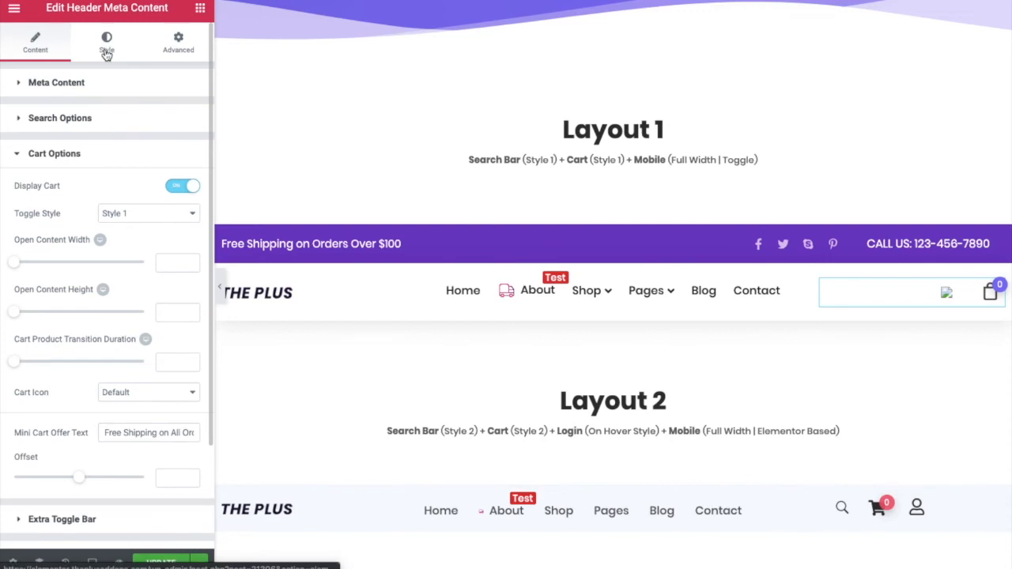
left_click(107, 54)
scroll(83, 317, "down", 6)
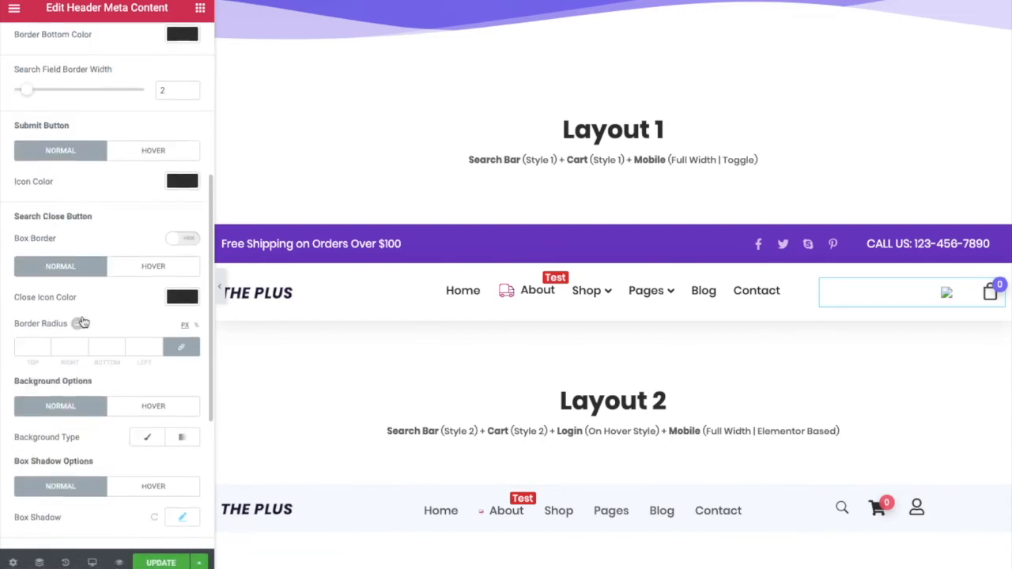
scroll(82, 342, "down", 1)
left_click(55, 502)
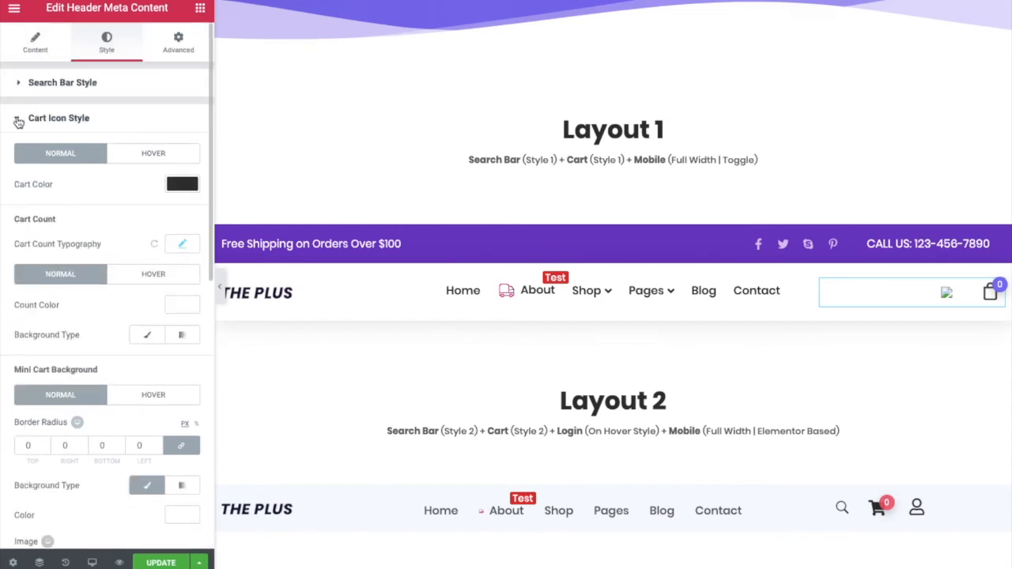
left_click(19, 120)
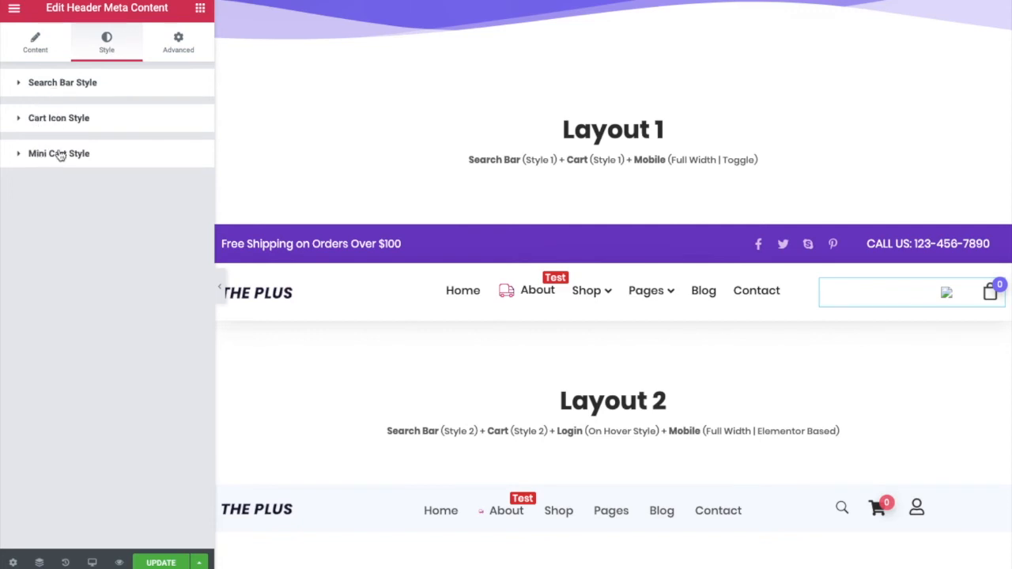
left_click(80, 125)
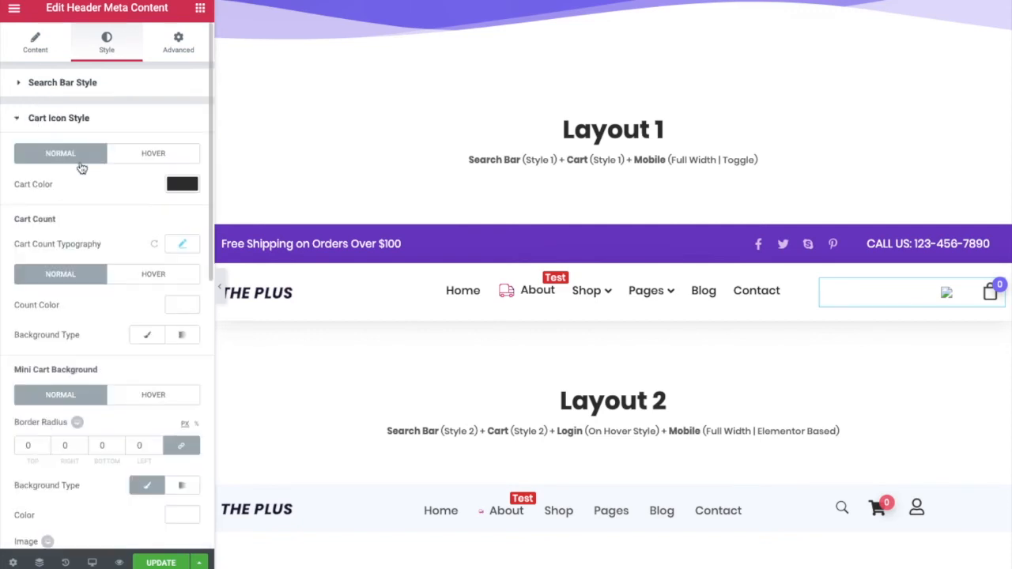
Step: Examine the styling options for the cart count, mini cart background and mini cart bottom text, comparing them with the Layout 1 cart
scroll(37, 283, "down", 2)
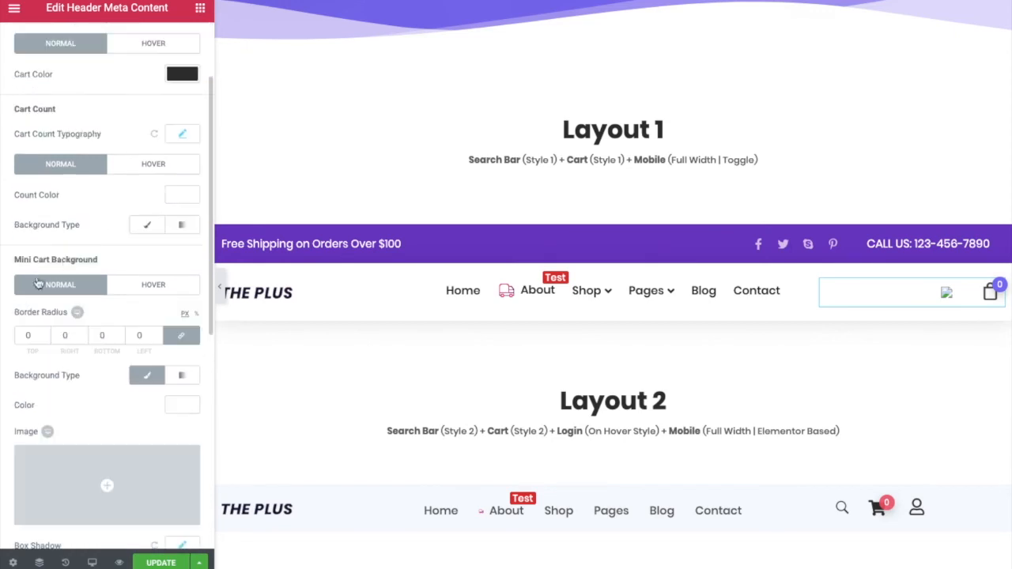
scroll(80, 180, "up", 1)
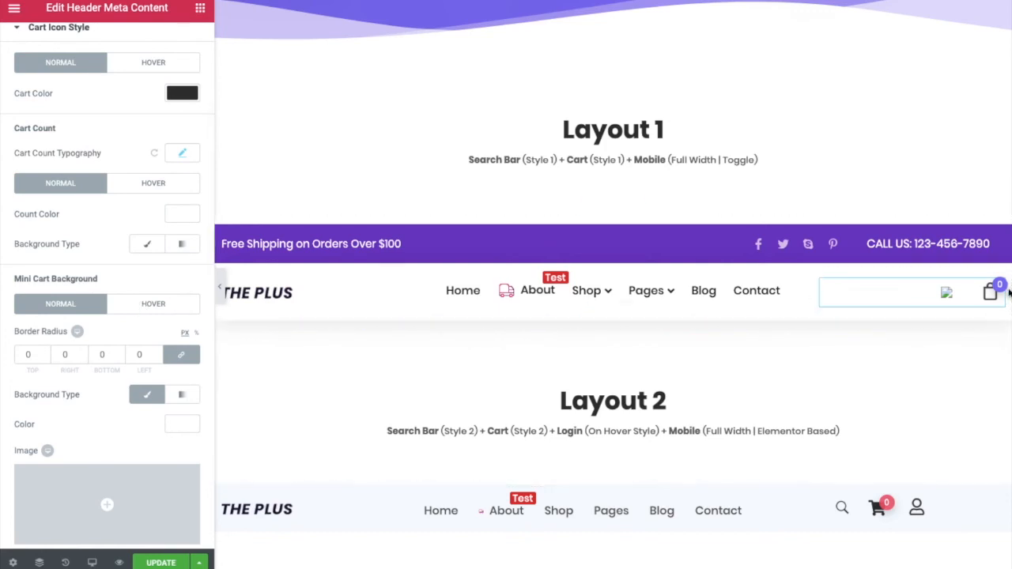
mouse_move(968, 307)
scroll(47, 150, "up", 1)
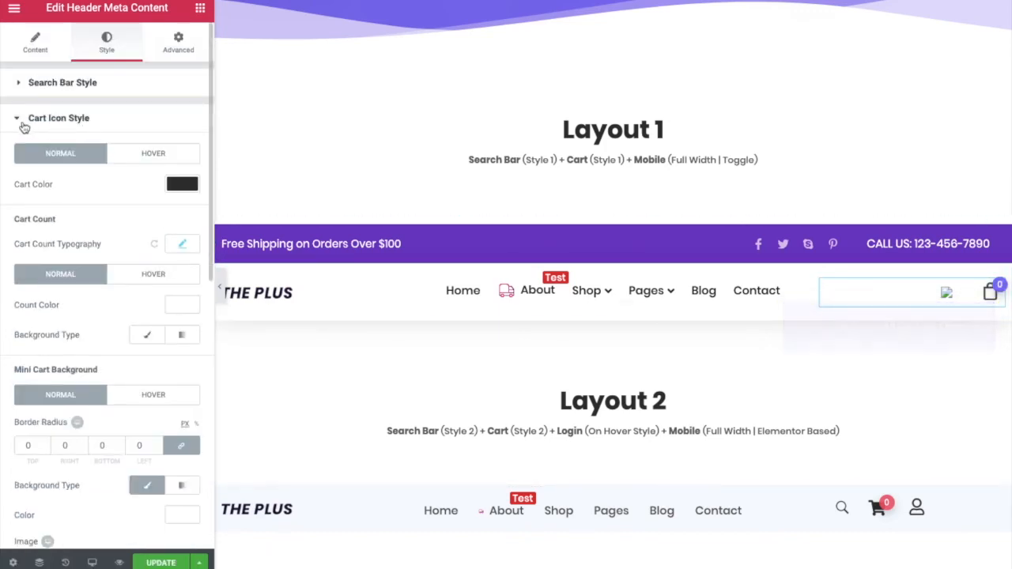
scroll(87, 316, "down", 5)
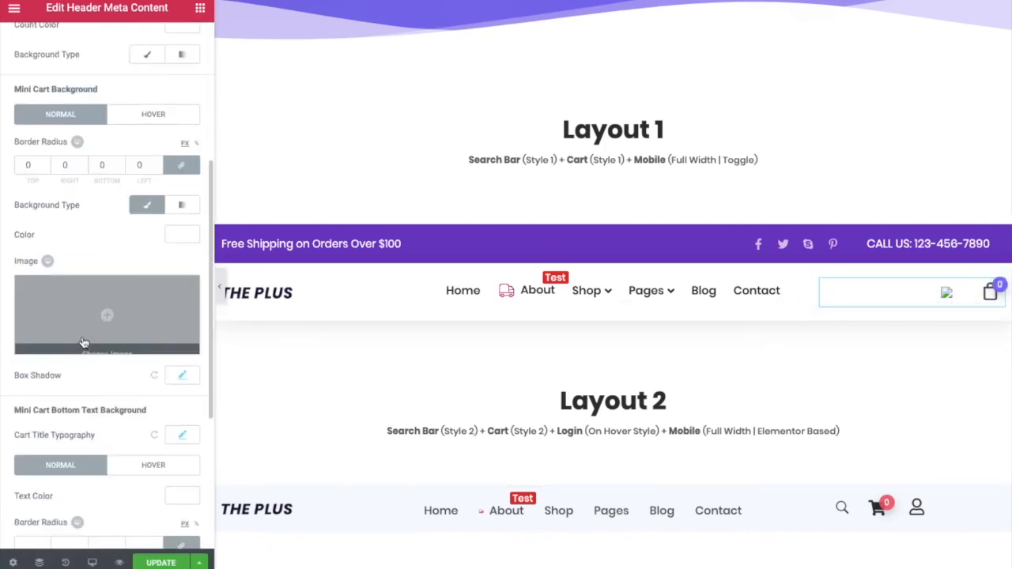
scroll(123, 387, "down", 1)
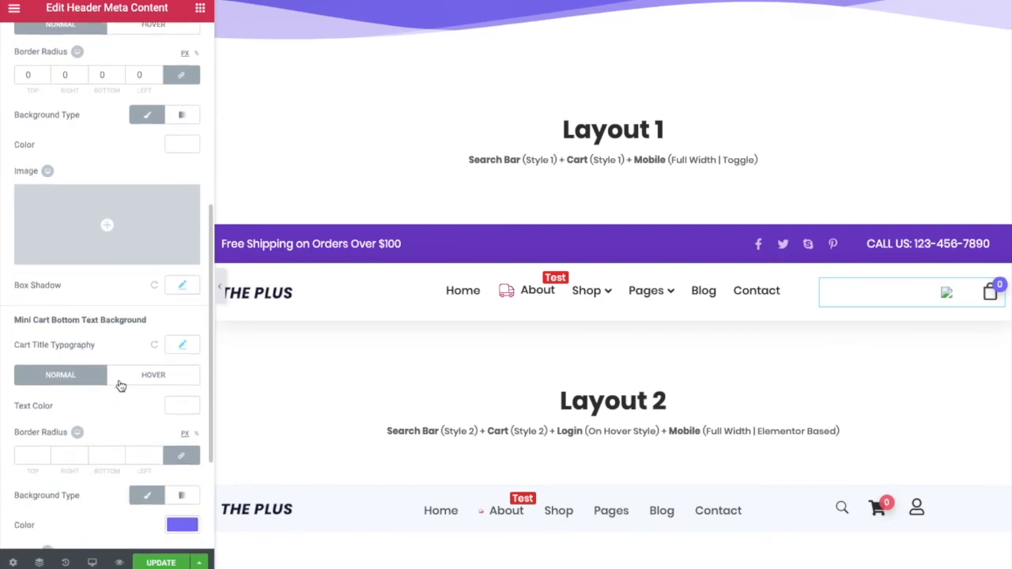
scroll(81, 366, "down", 4)
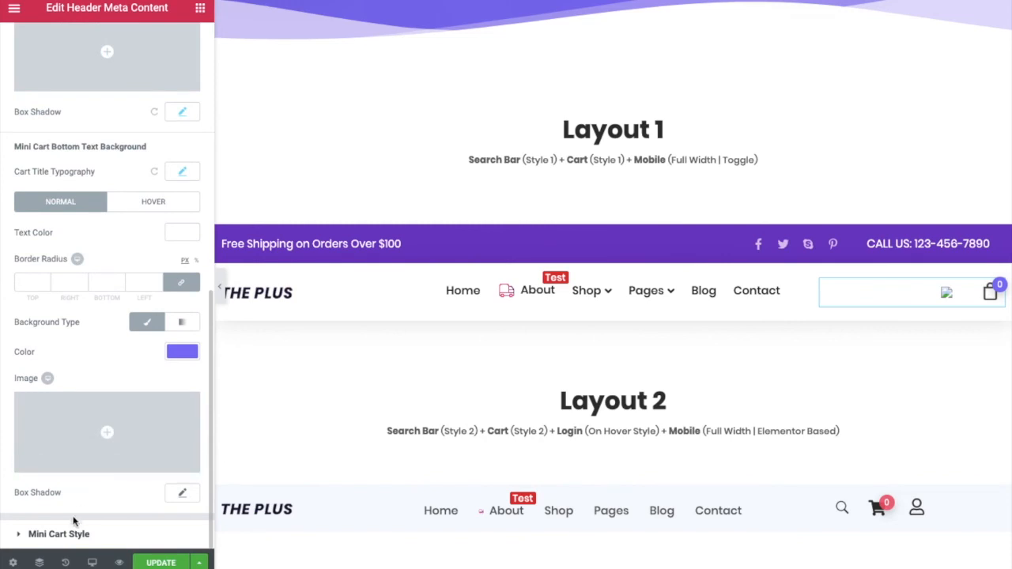
Step: Show the Mini Cart Style settings and examine the empty cart and cart title options, including the title typography
left_click(75, 536)
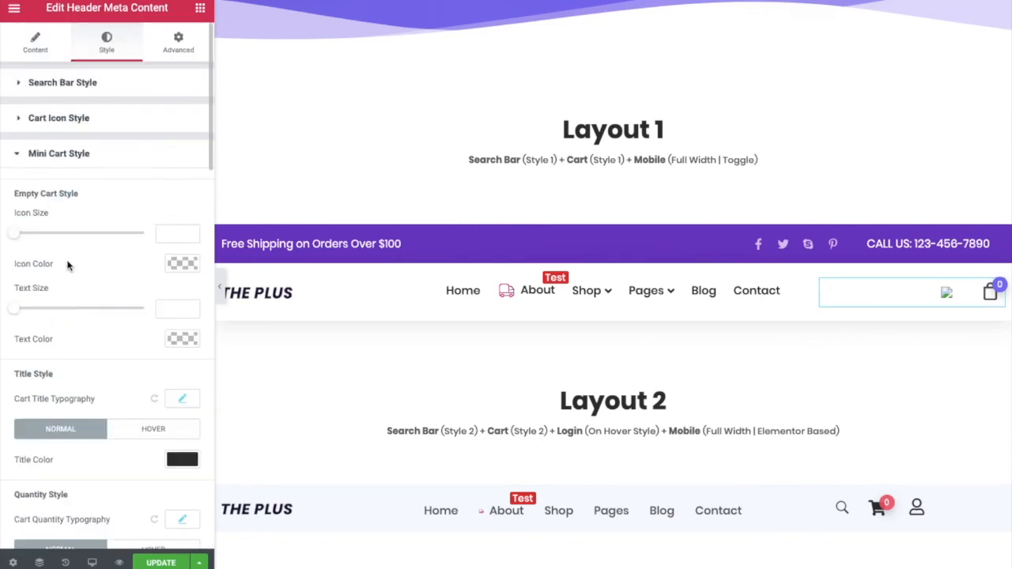
scroll(67, 266, "down", 3)
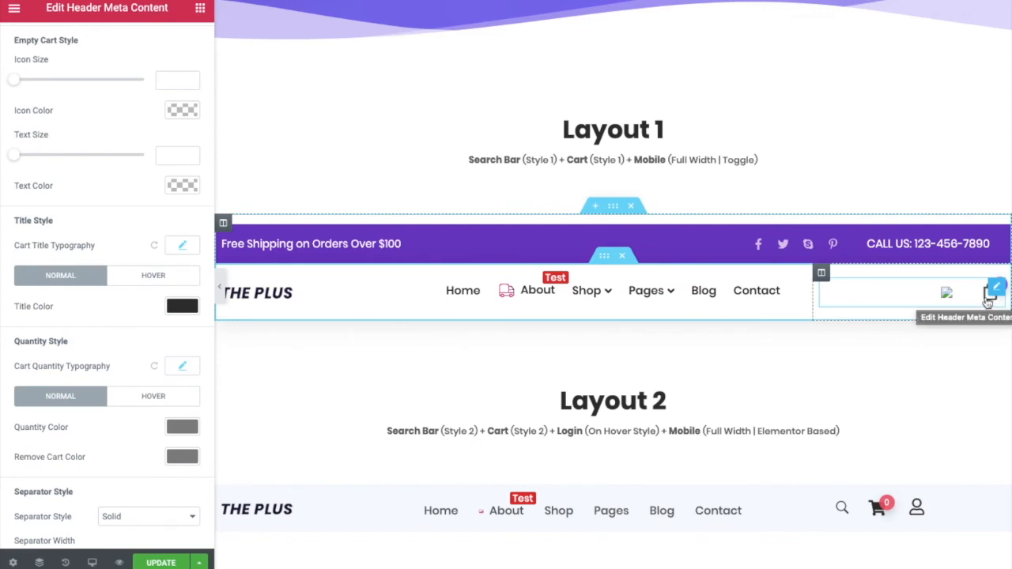
scroll(57, 125, "up", 1)
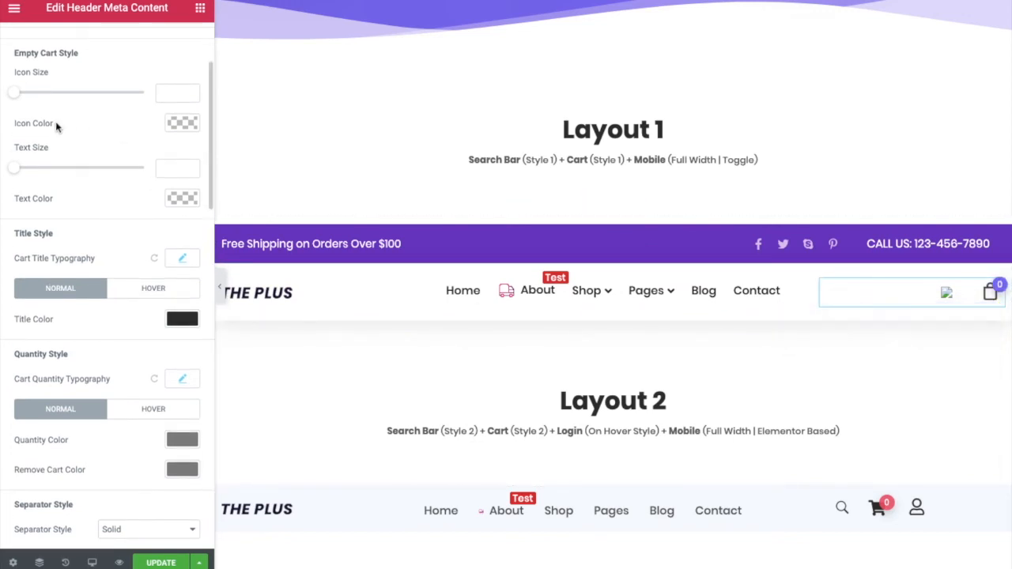
scroll(56, 127, "up", 1)
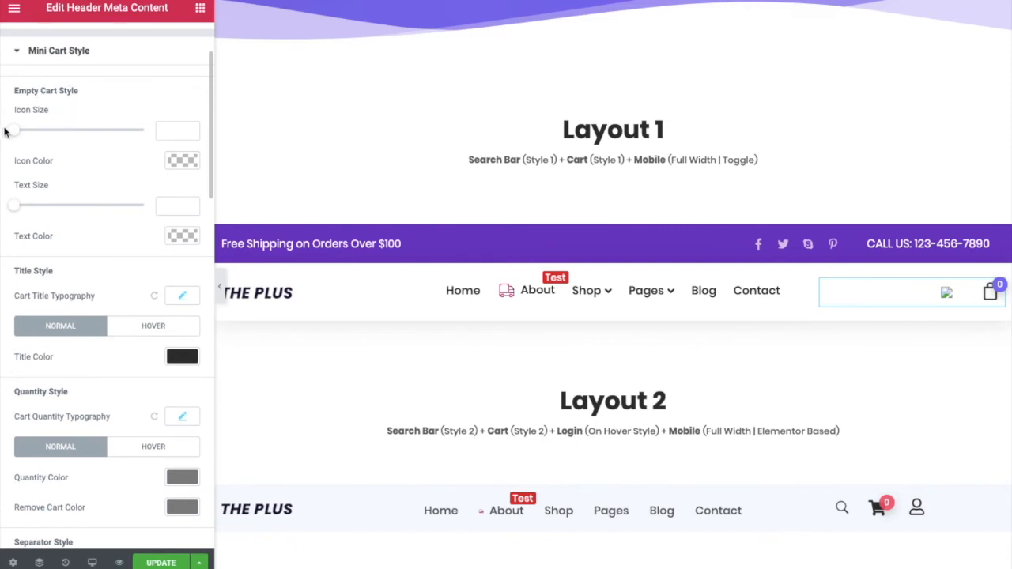
scroll(45, 163, "down", 1)
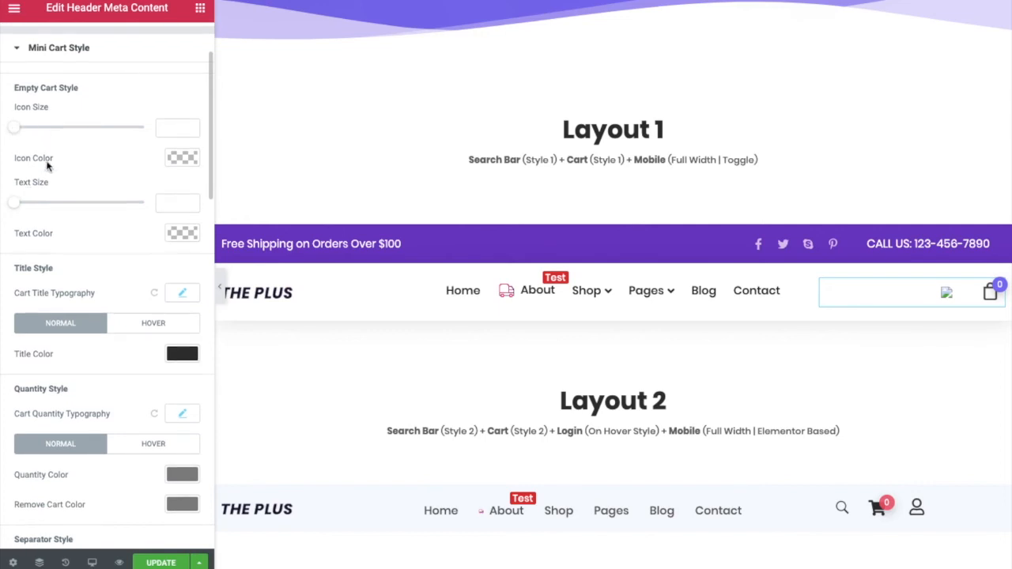
scroll(66, 225, "down", 1)
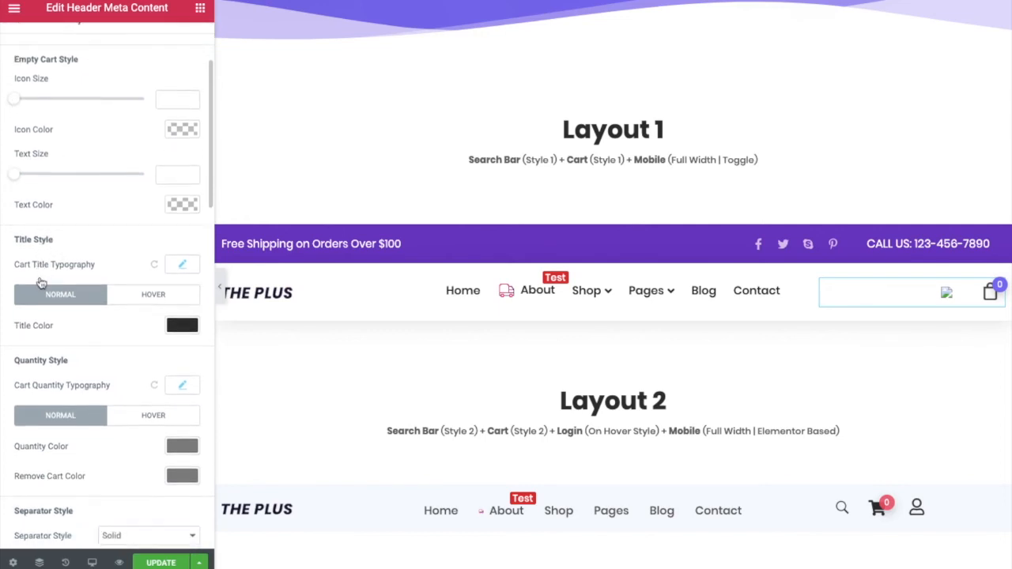
scroll(159, 253, "down", 1)
left_click(180, 242)
left_click(180, 244)
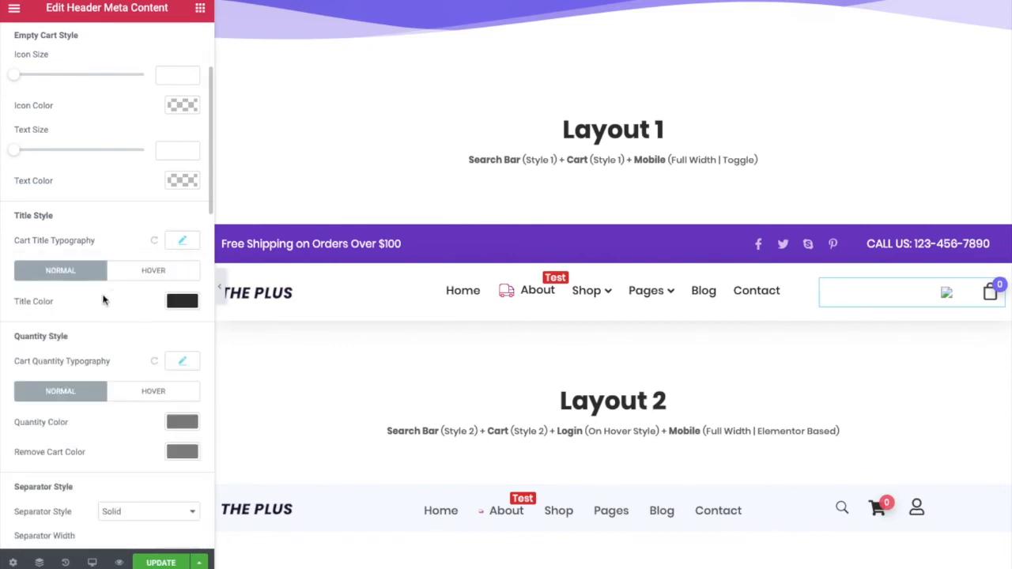
Step: Examine the mini cart's quantity typography and colors, separator style and cart product image options
scroll(95, 297, "down", 2)
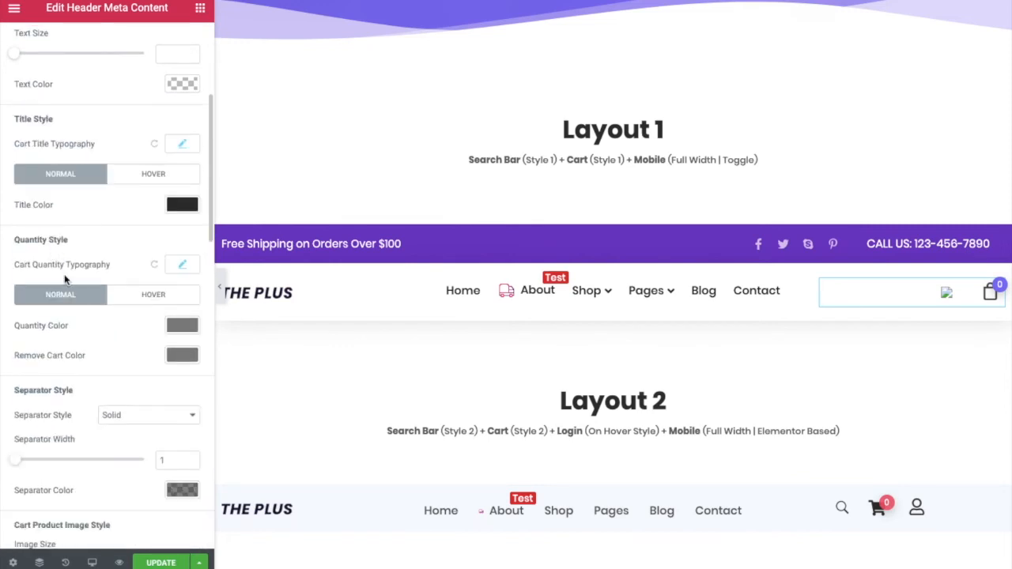
left_click(184, 267)
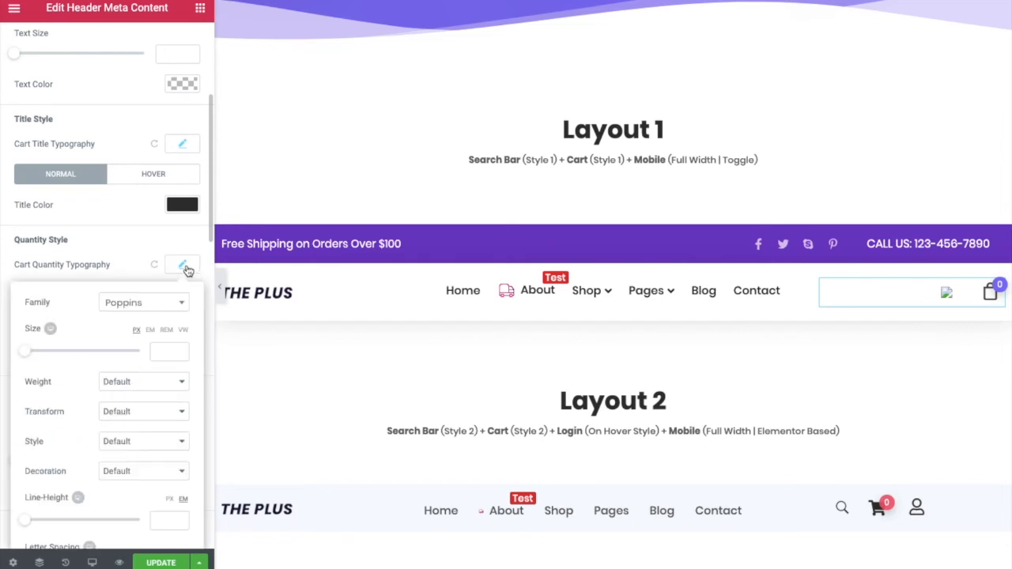
left_click(186, 269)
scroll(103, 332, "down", 1)
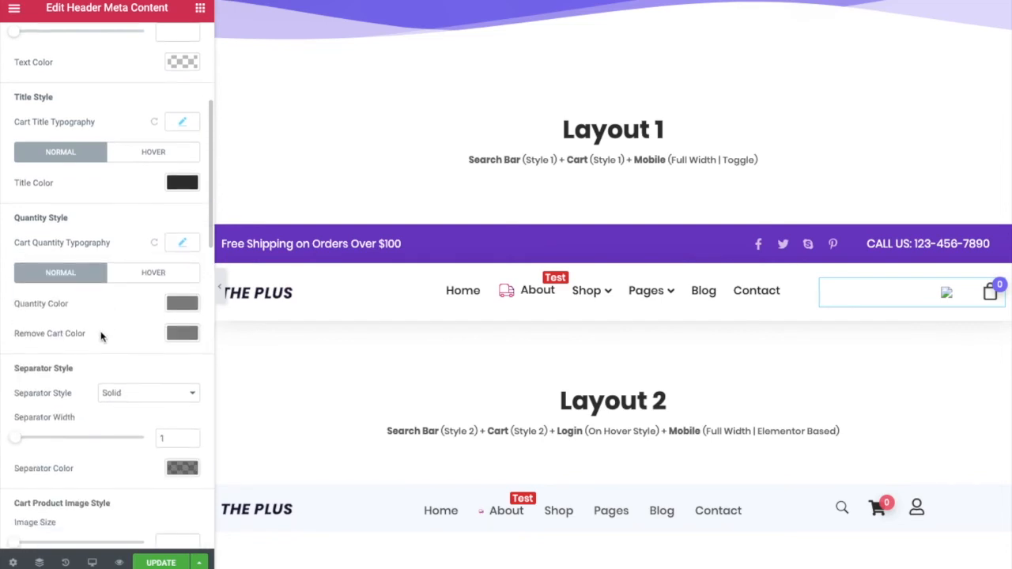
scroll(111, 361, "down", 4)
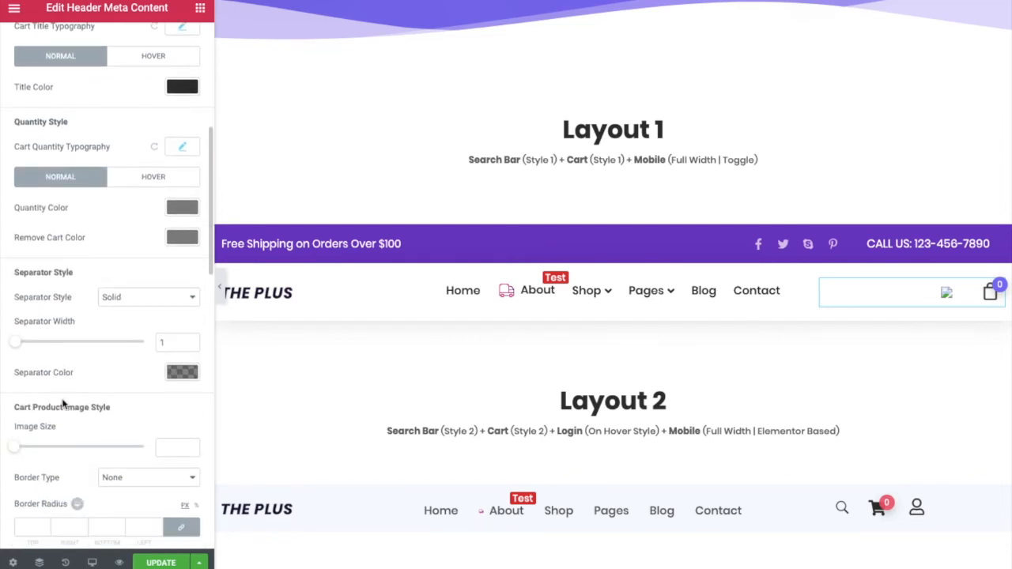
scroll(72, 408, "down", 2)
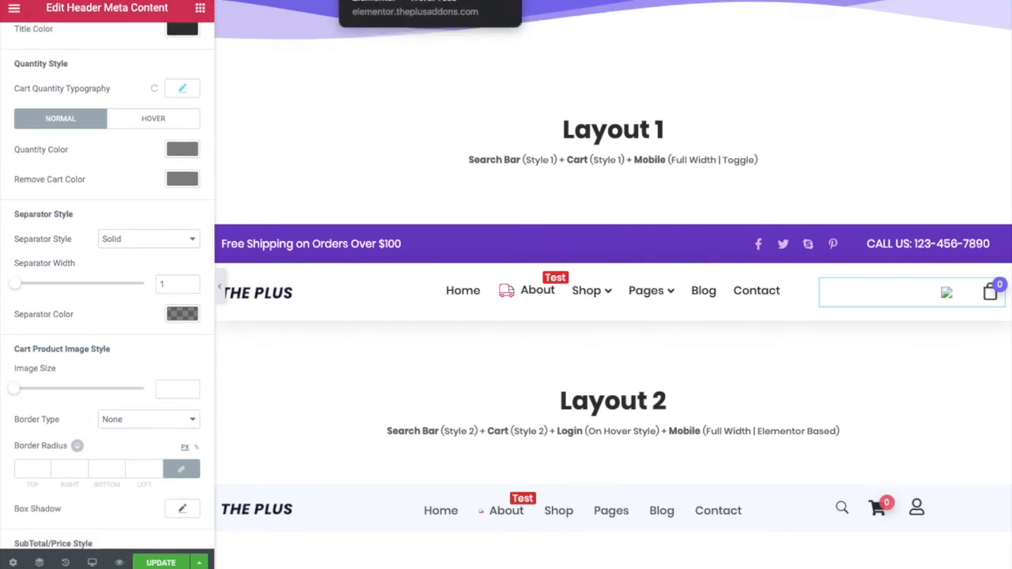
Step: Switch to the live page, return it to desktop view and close the developer tools to show the Layout 1 cart
left_click(373, 2)
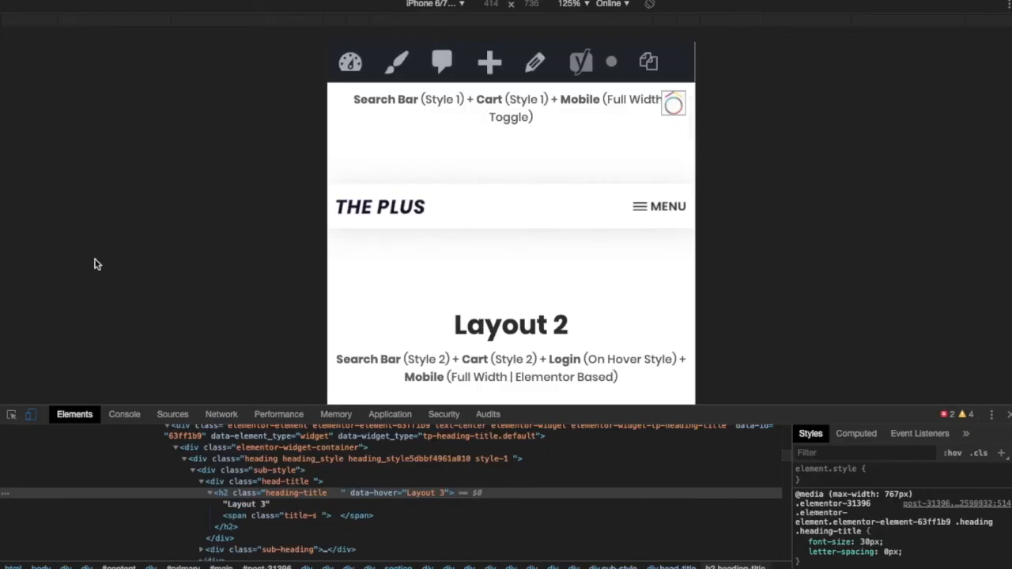
left_click(34, 412)
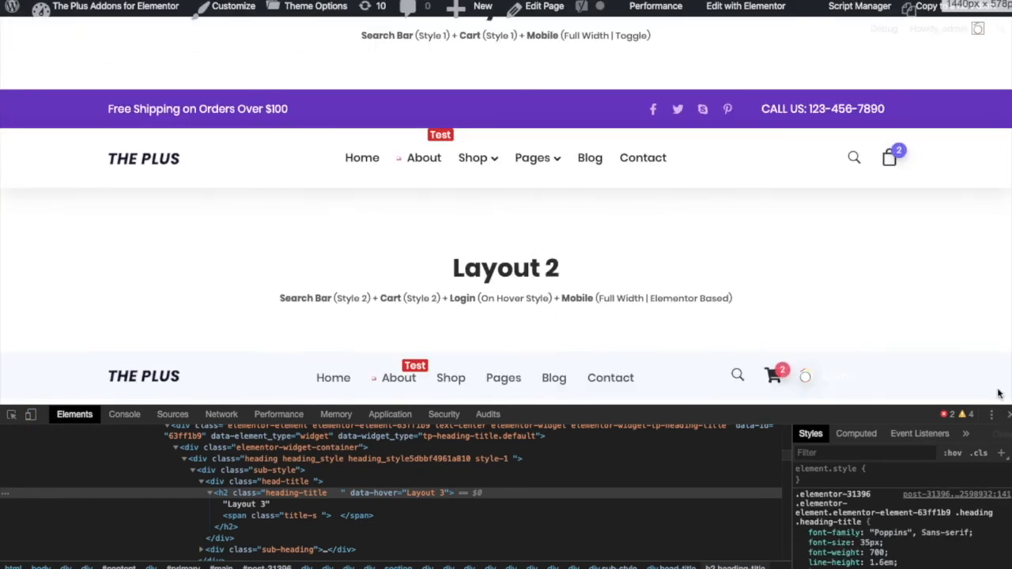
left_click(1008, 414)
mouse_move(892, 162)
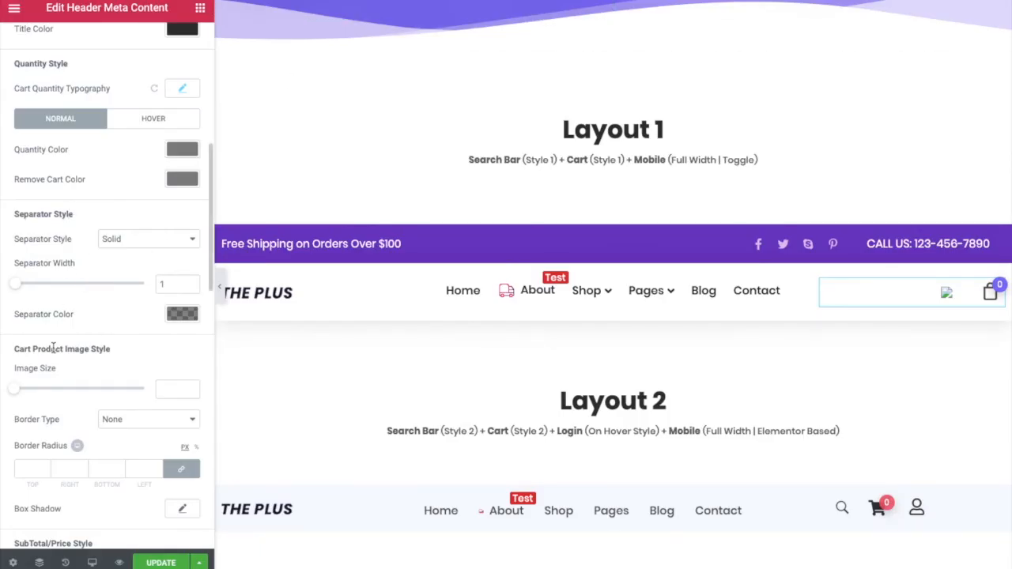
Step: Examine the cart product image options and compare them with the product images and subtotal line of the live Layout 1 mini cart
scroll(68, 368, "down", 1)
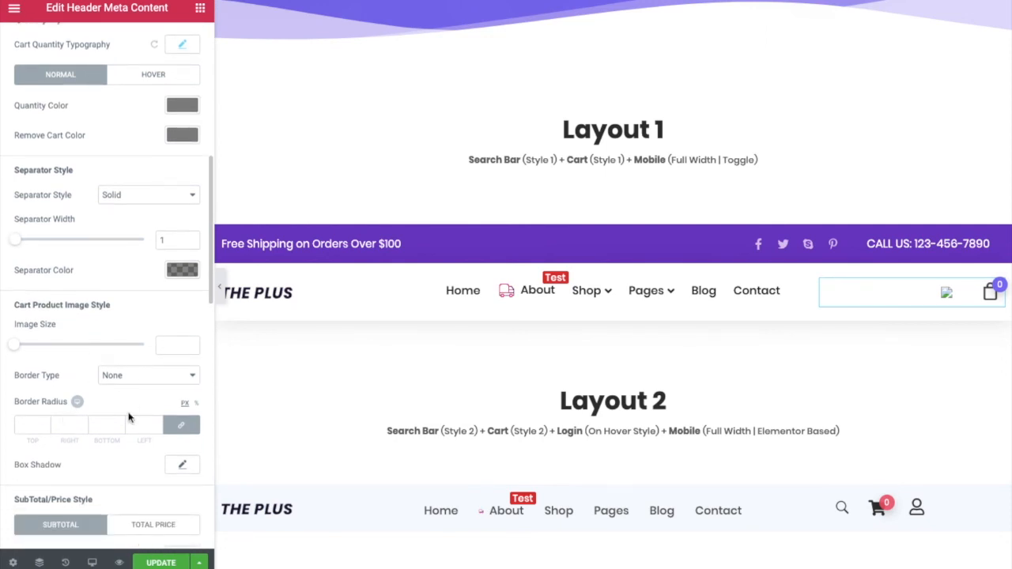
scroll(75, 383, "down", 2)
scroll(52, 440, "up", 4)
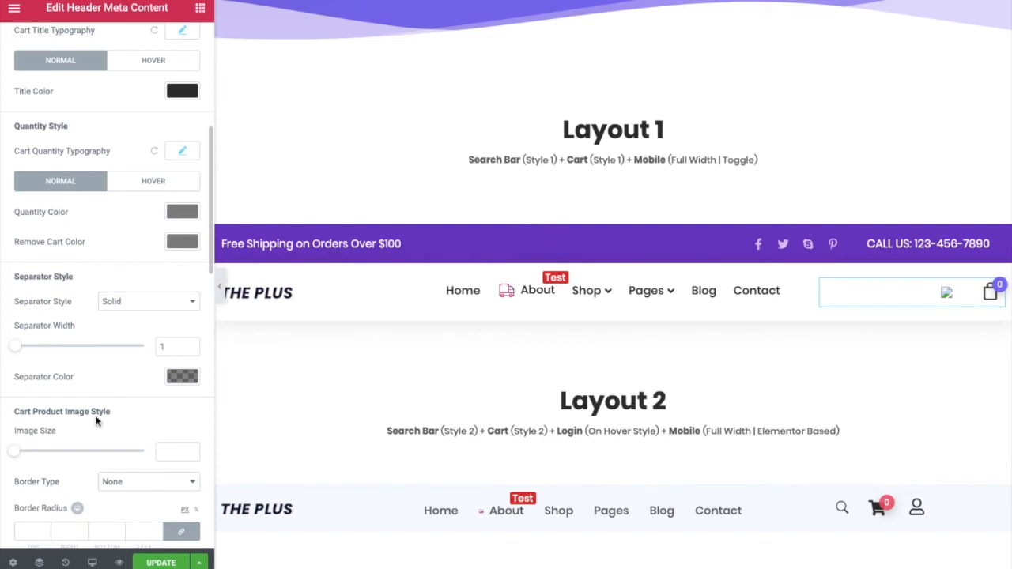
scroll(95, 431, "down", 6)
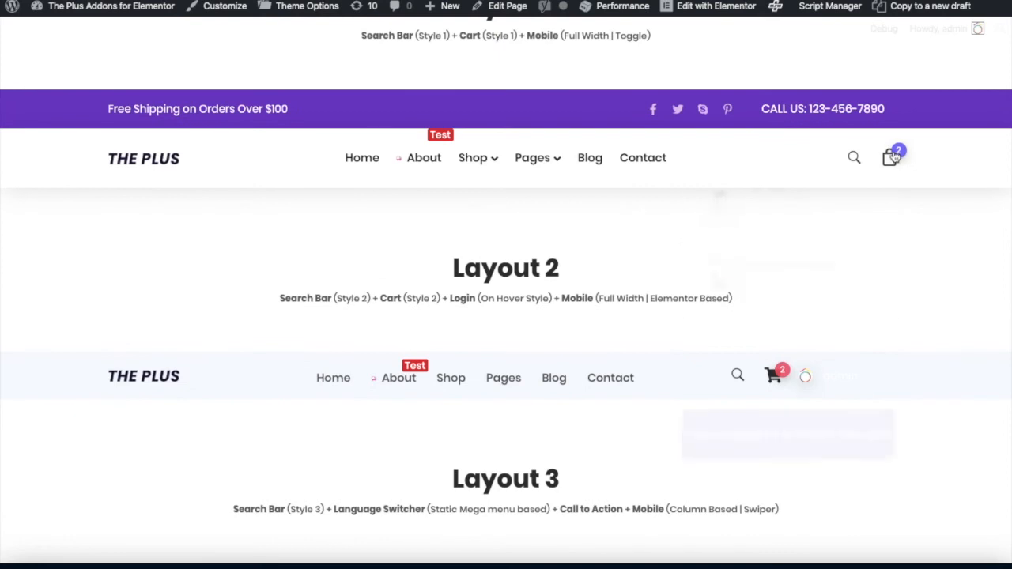
left_click(894, 155)
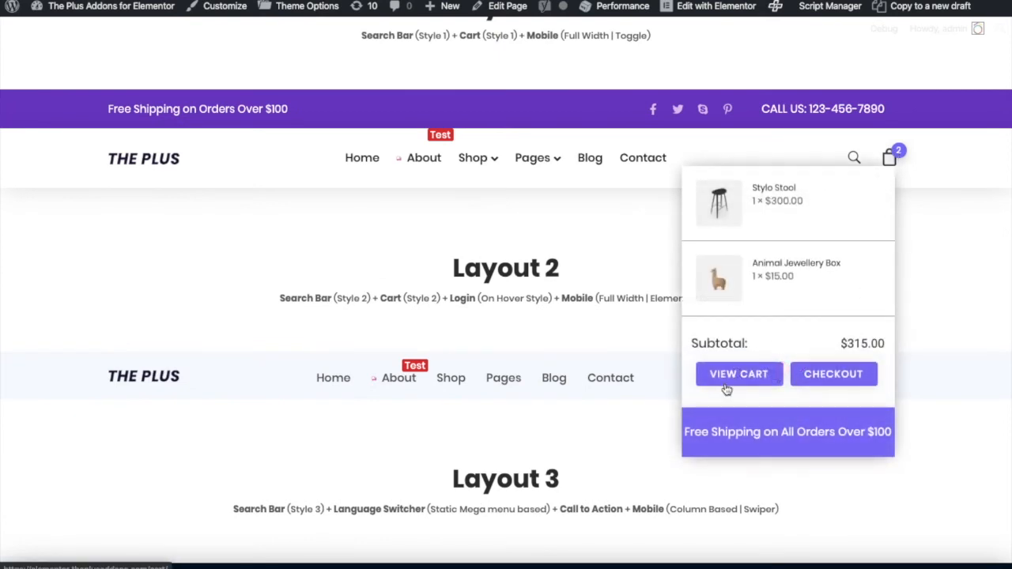
double_click(734, 342)
left_click_drag(887, 345, 840, 345)
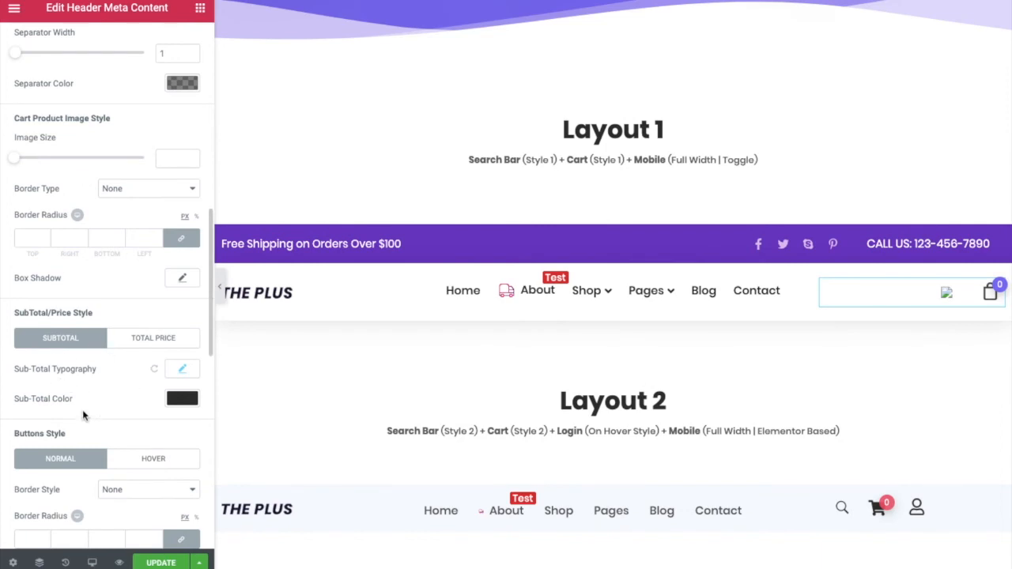
Step: Show the typography and color options for the mini cart's subtotal and total price
double_click(67, 338)
left_click(152, 346)
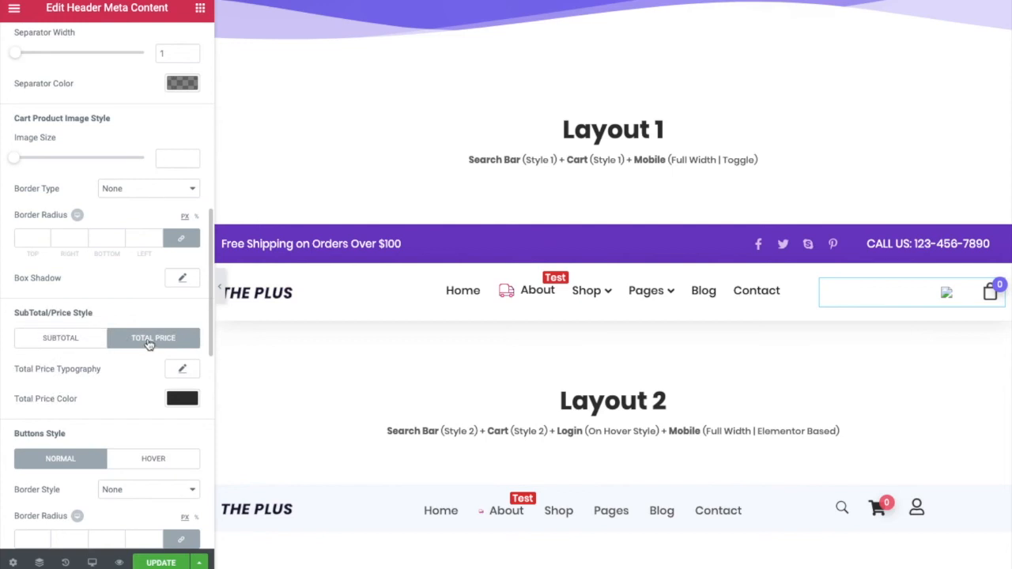
scroll(95, 395, "down", 2)
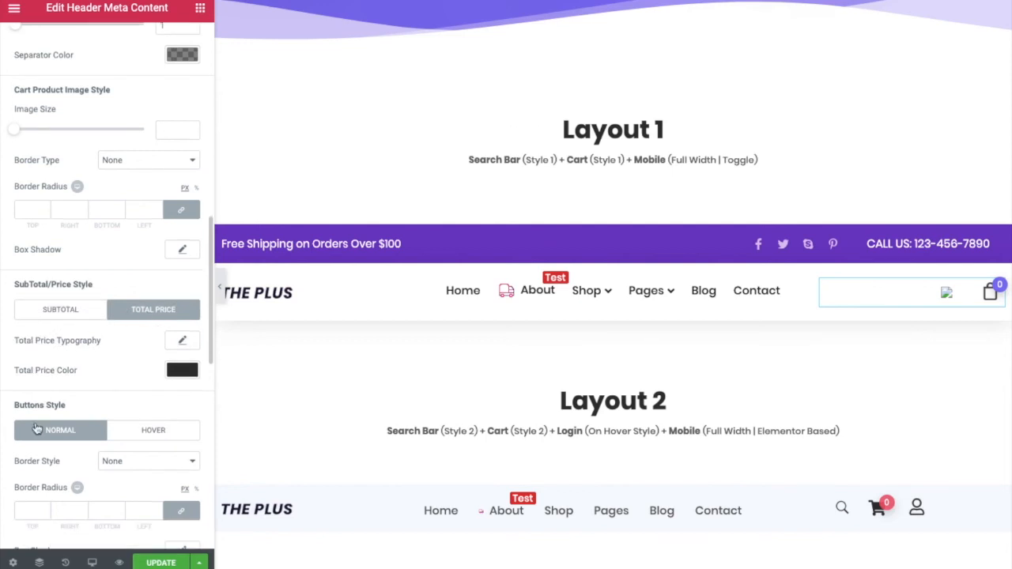
Step: Show the mini cart's normal and hover button style options and the View Cart button's padding
left_click(152, 292)
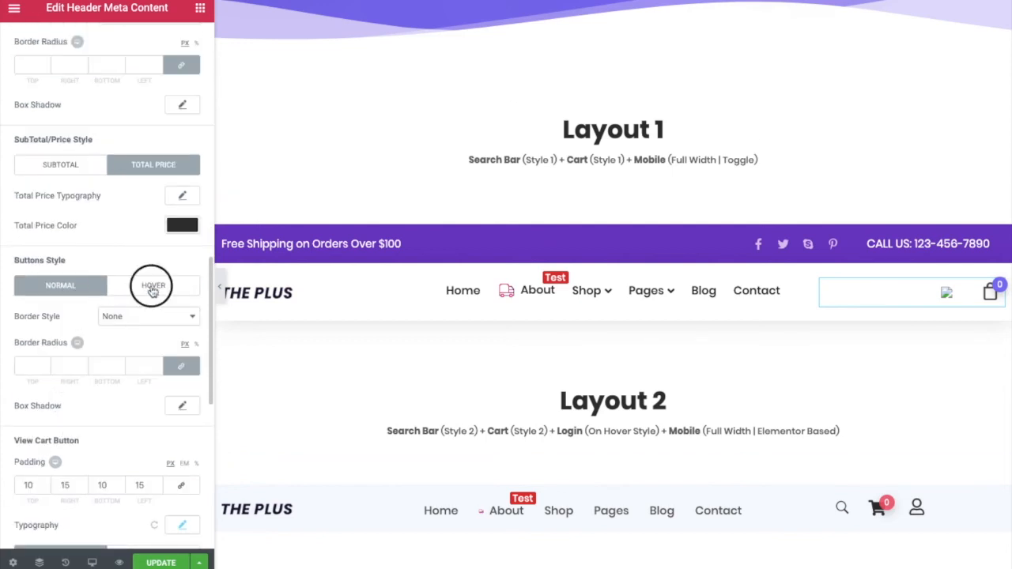
left_click(82, 296)
left_click(154, 295)
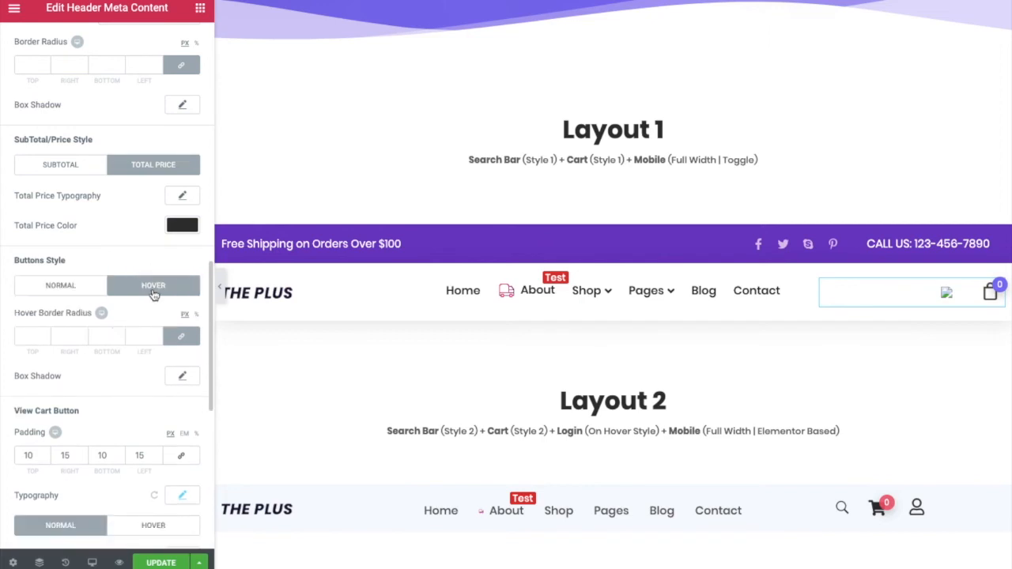
scroll(33, 352, "down", 1)
double_click(30, 357)
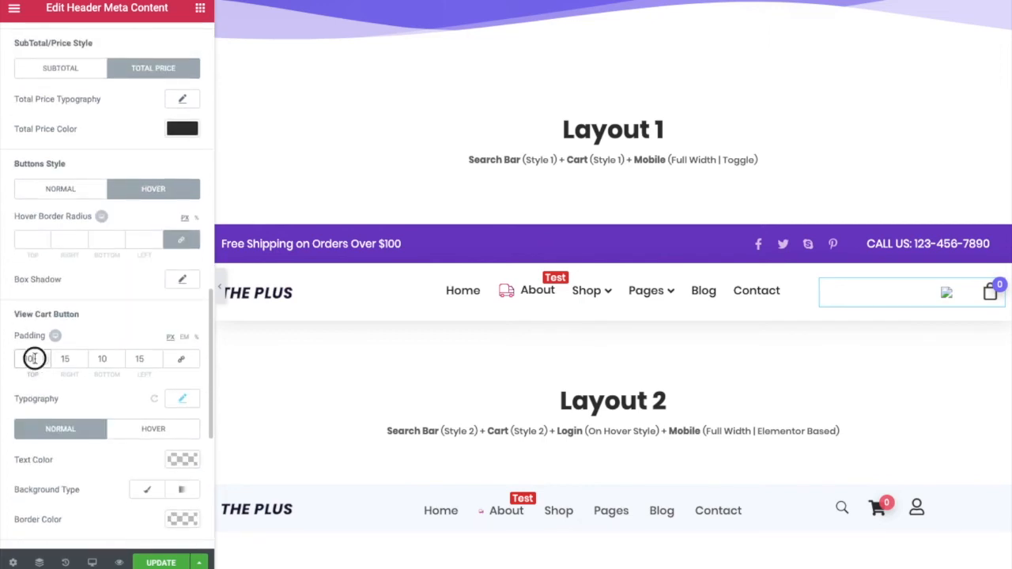
Step: Examine the View Cart and Checkout button options for padding, typography, text color, background and border color
scroll(124, 379, "down", 3)
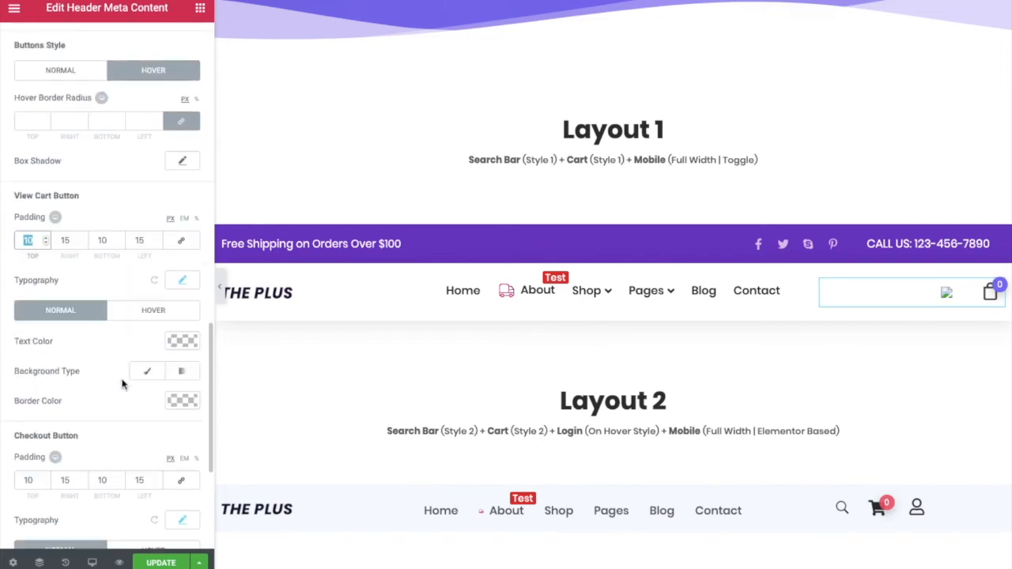
scroll(109, 394, "down", 1)
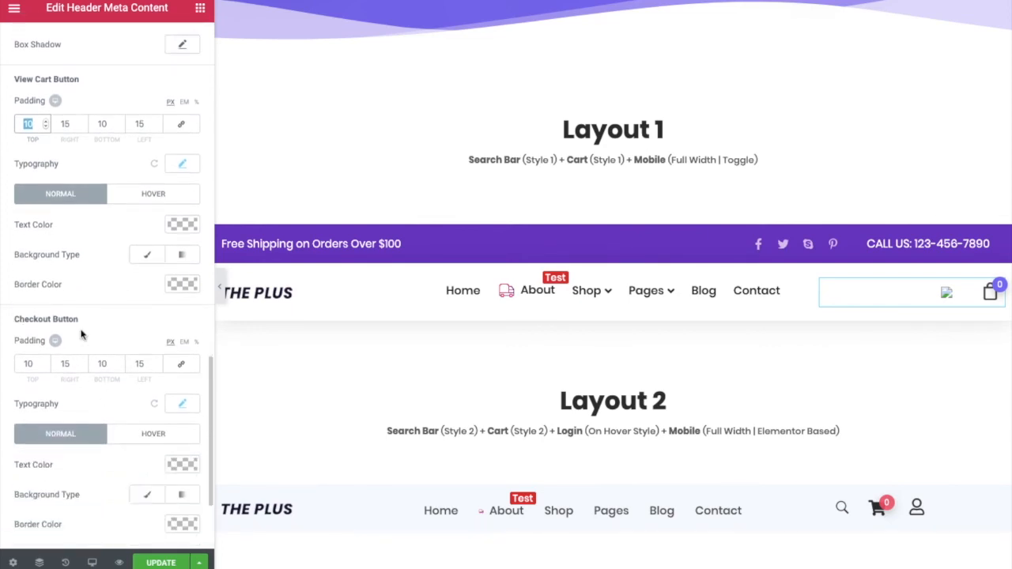
left_click_drag(15, 319, 78, 337)
scroll(82, 349, "down", 1)
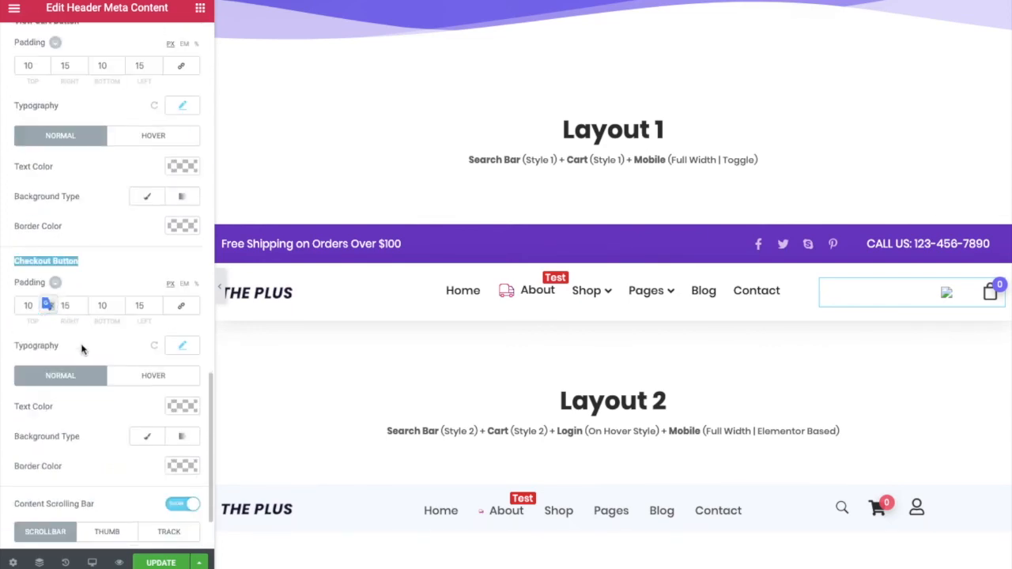
scroll(81, 349, "up", 1)
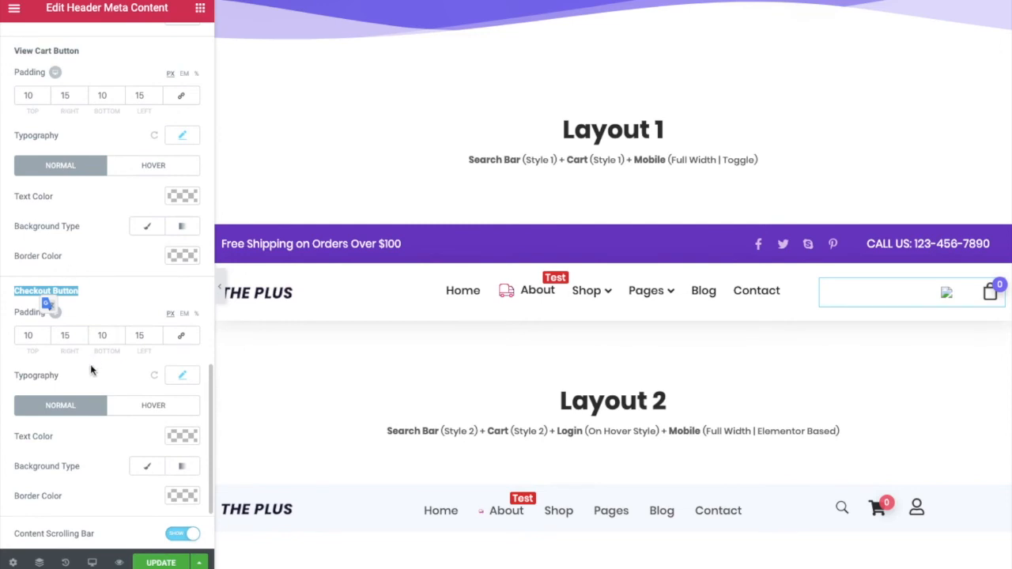
left_click(98, 312)
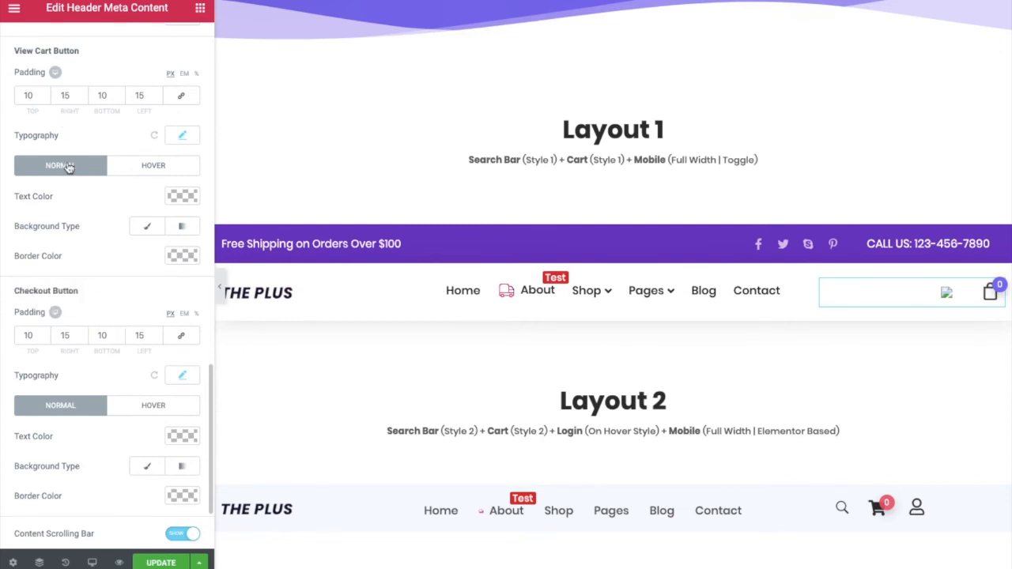
Step: Turn off the mini cart's content scrolling bar and turn it back on
scroll(70, 332, "down", 3)
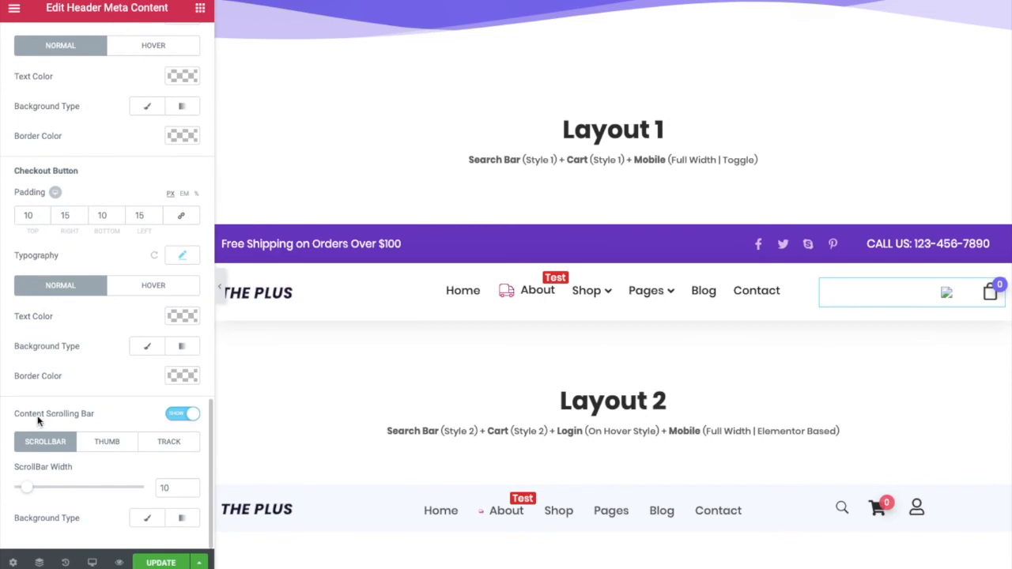
left_click(37, 419)
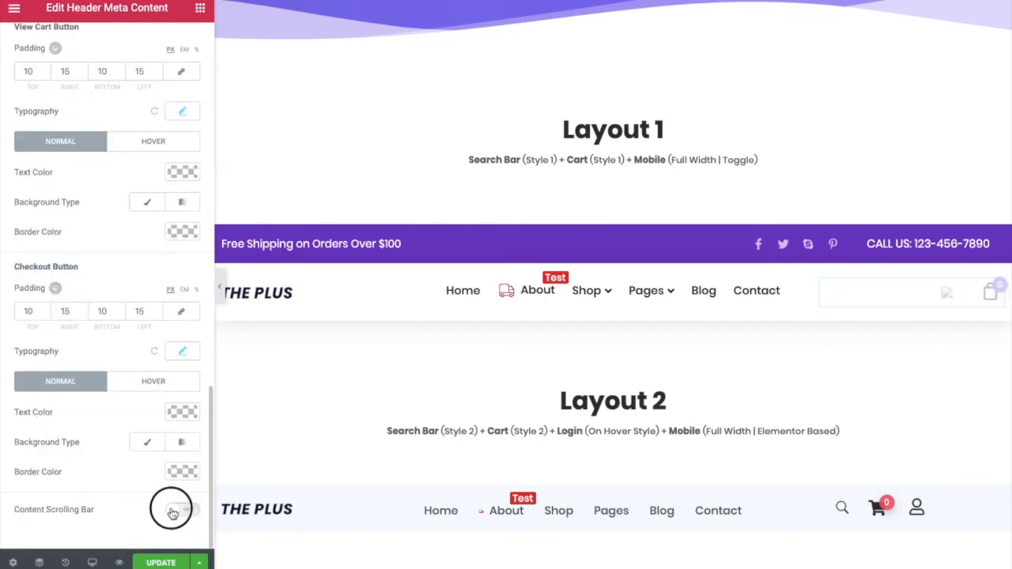
left_click(173, 514)
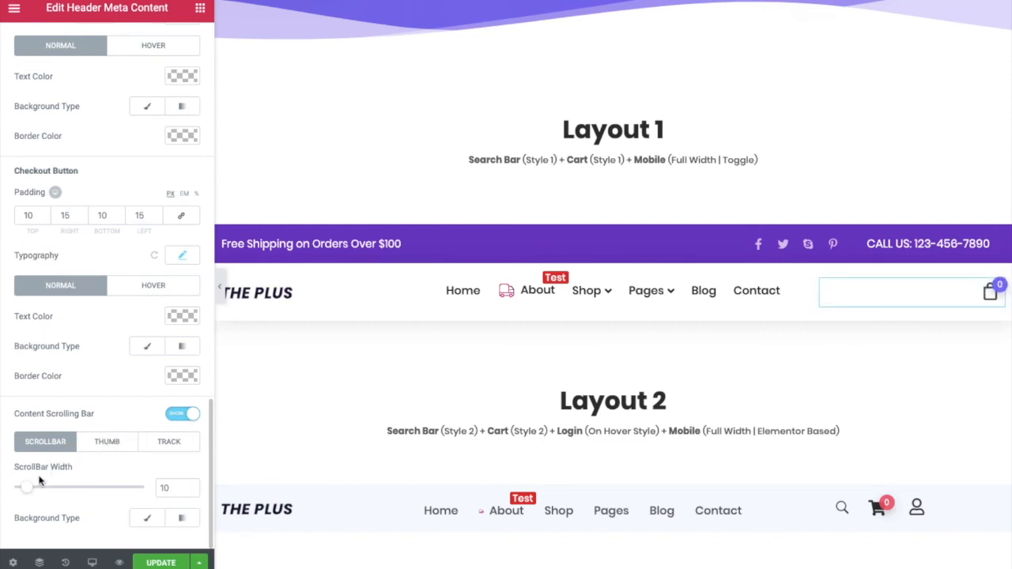
Step: Examine the scrolling bar's thumb and track options and check the live Layout 1 mini cart
left_click(99, 441)
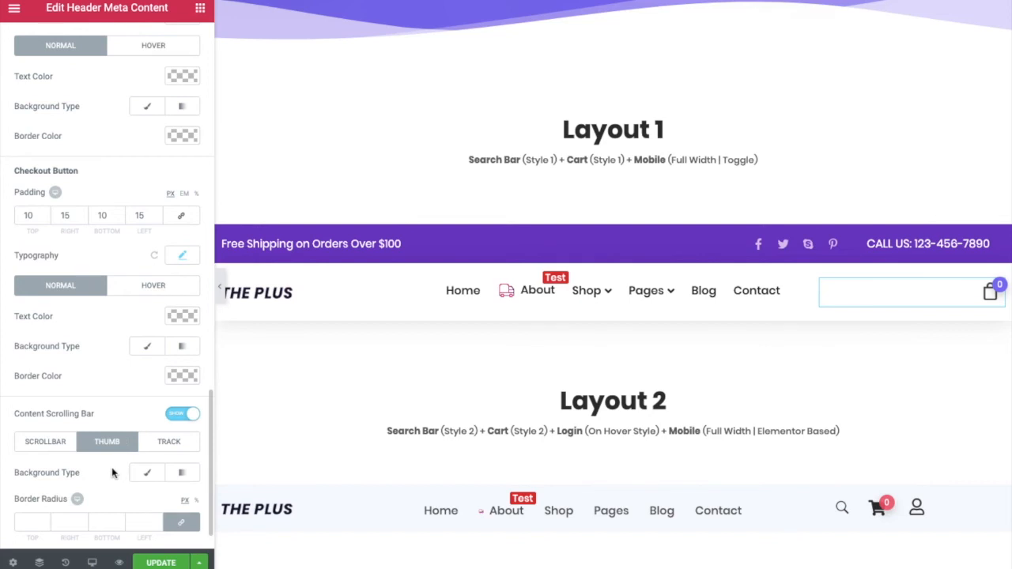
scroll(110, 474, "down", 1)
scroll(110, 475, "down", 1)
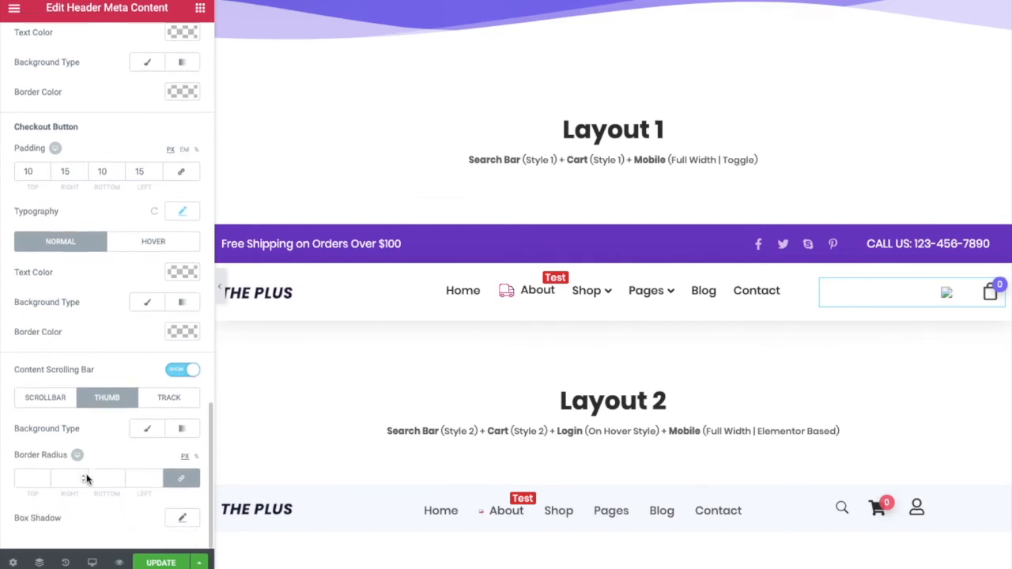
left_click(167, 398)
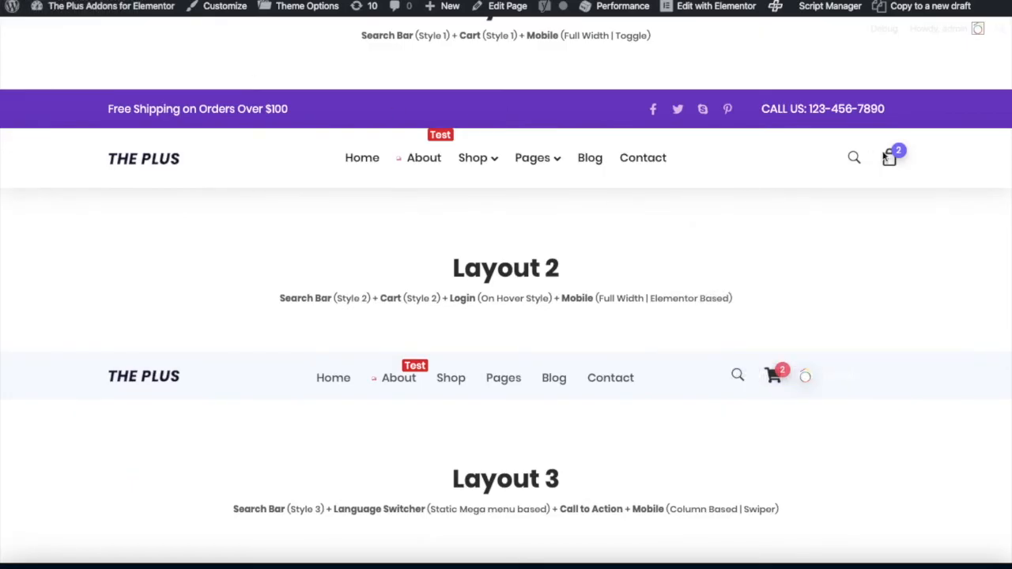
left_click(885, 158)
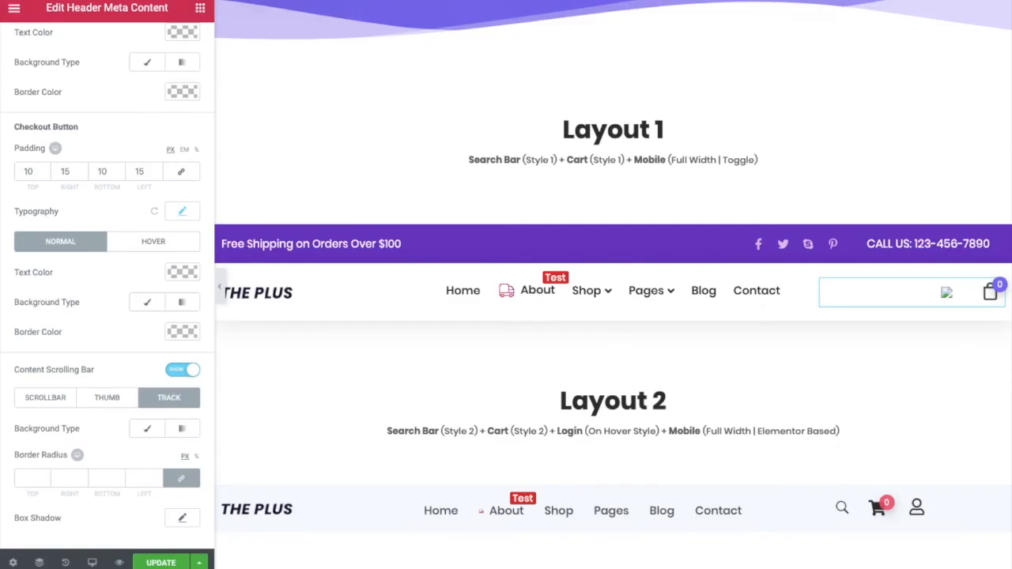
Step: Turn on the extra toggle bar in the Layout 1 header meta content, keeping toggle style Style 1
scroll(74, 420, "up", 15)
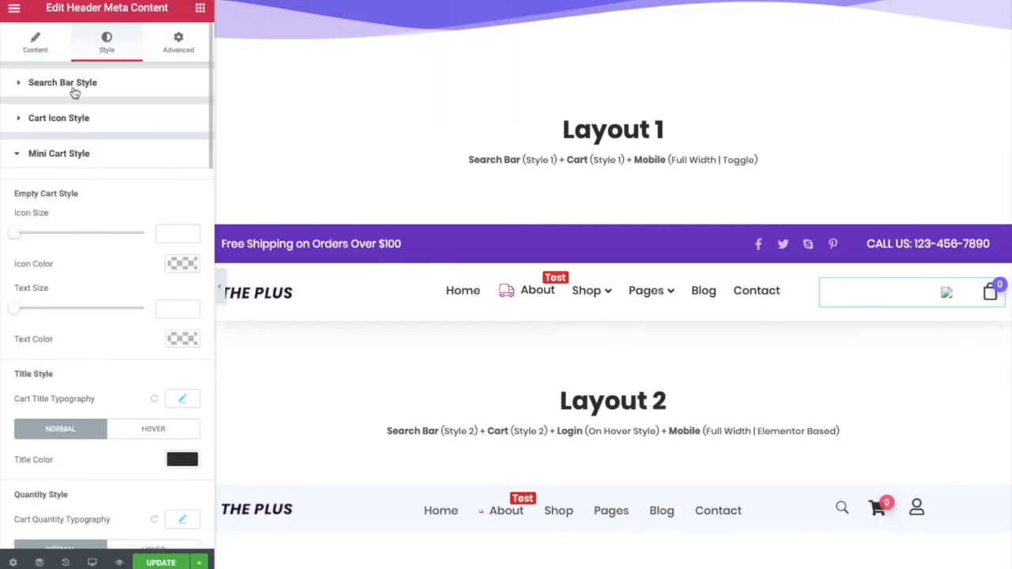
left_click(35, 45)
left_click(89, 355)
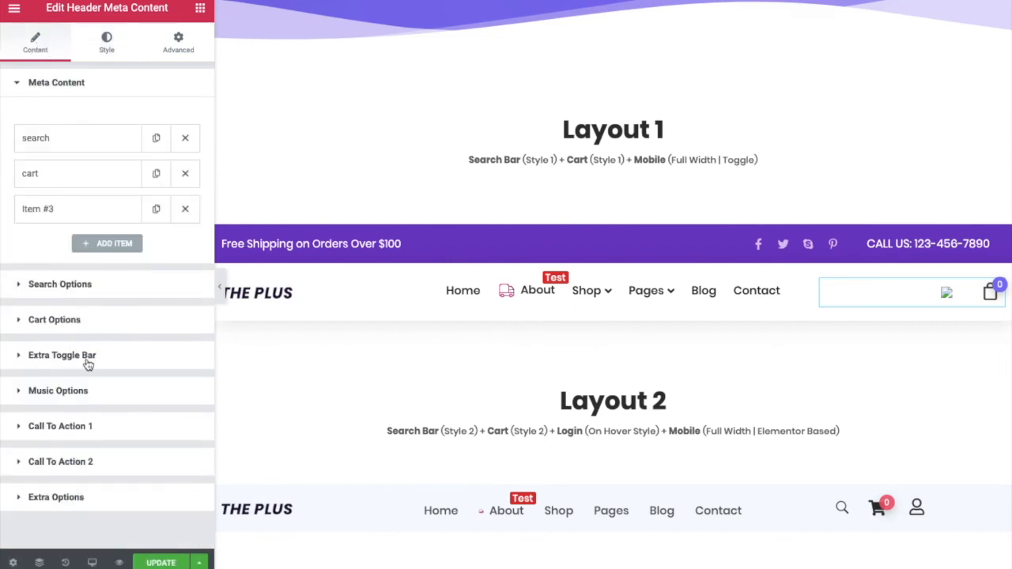
left_click(177, 221)
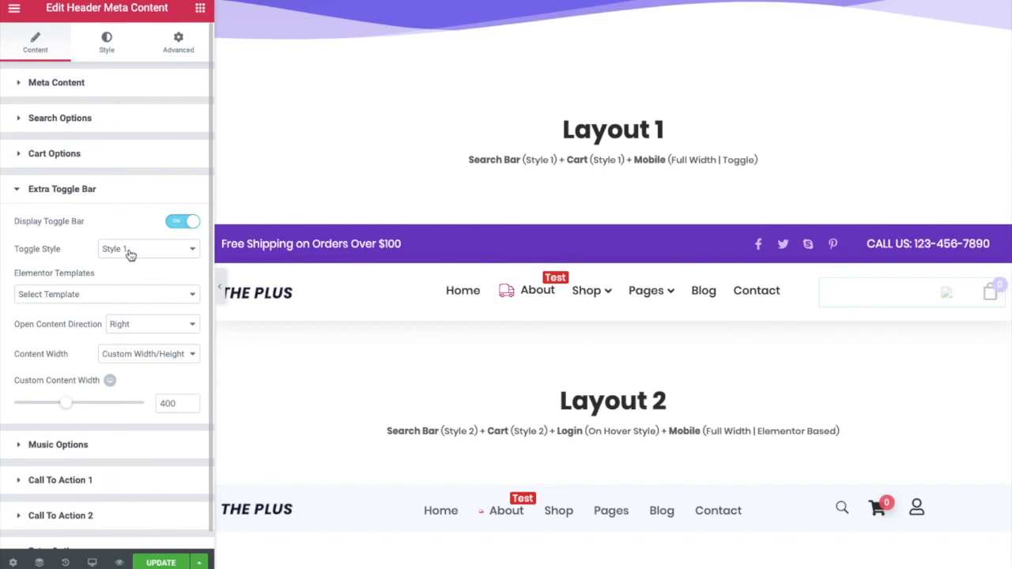
left_click(130, 255)
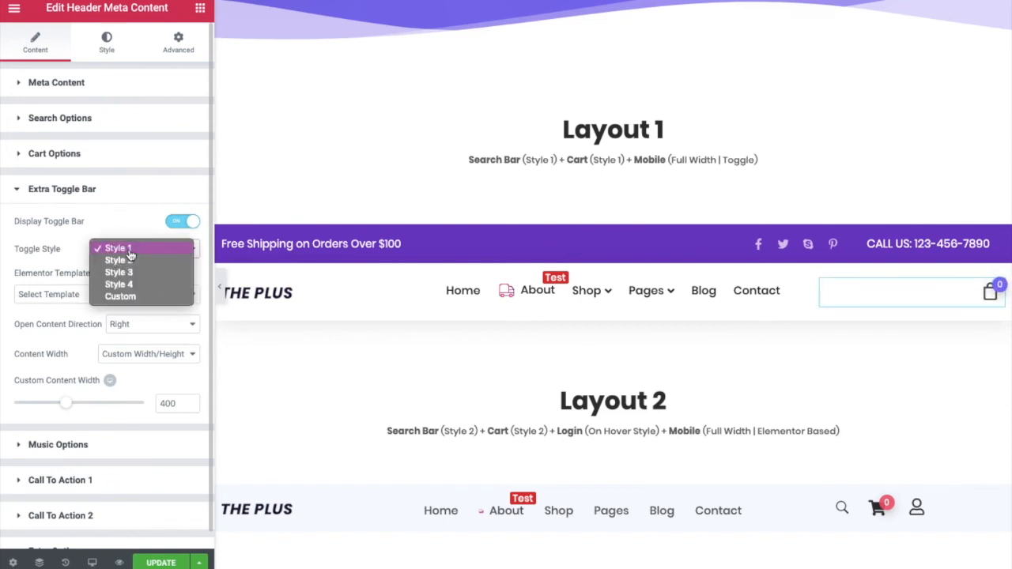
left_click(118, 249)
Step: Open Layout 6's header meta content for editing and check its extra_toggle item
scroll(572, 371, "down", 13)
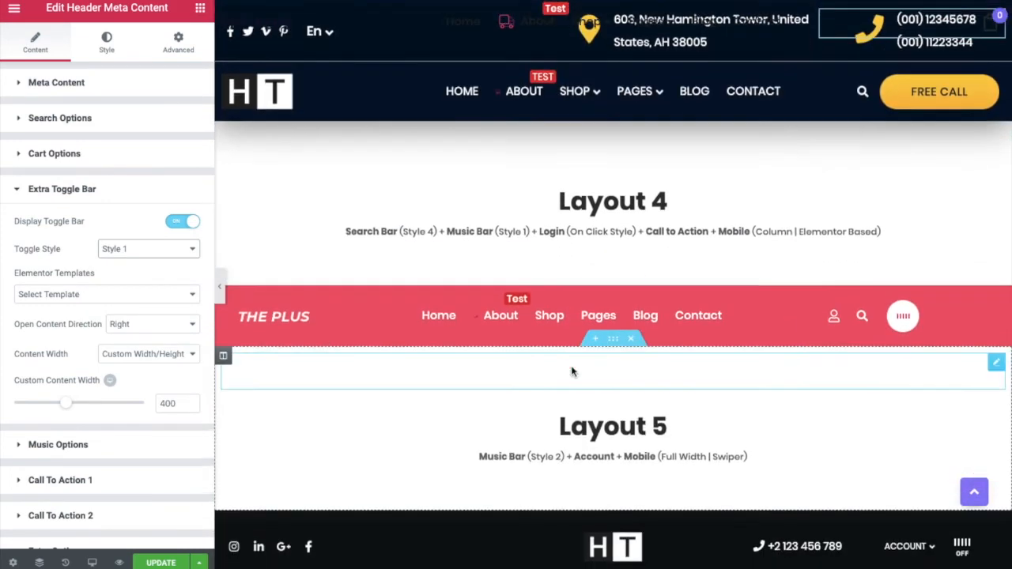
scroll(572, 367, "down", 1)
scroll(832, 237, "down", 2)
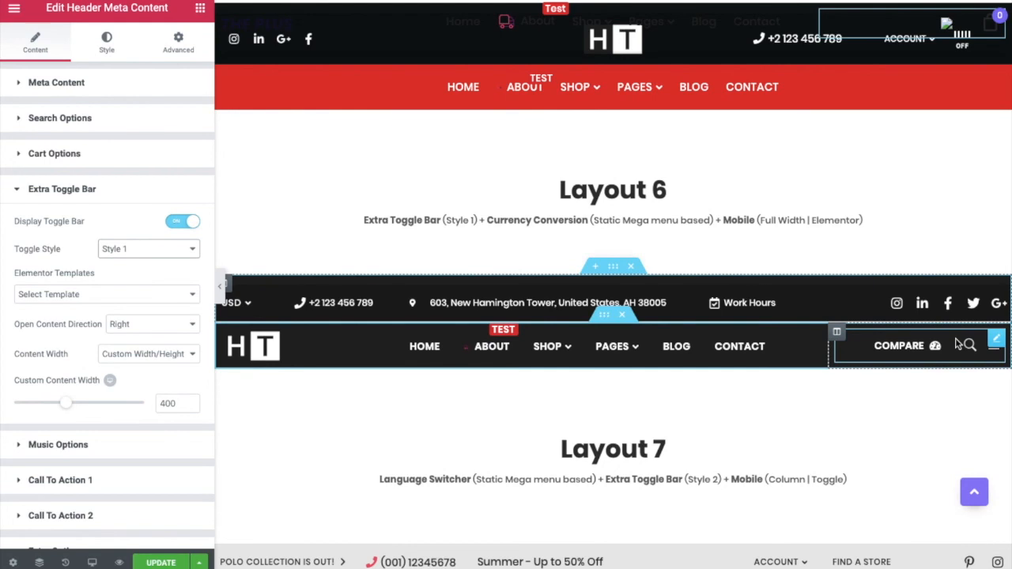
left_click(959, 344)
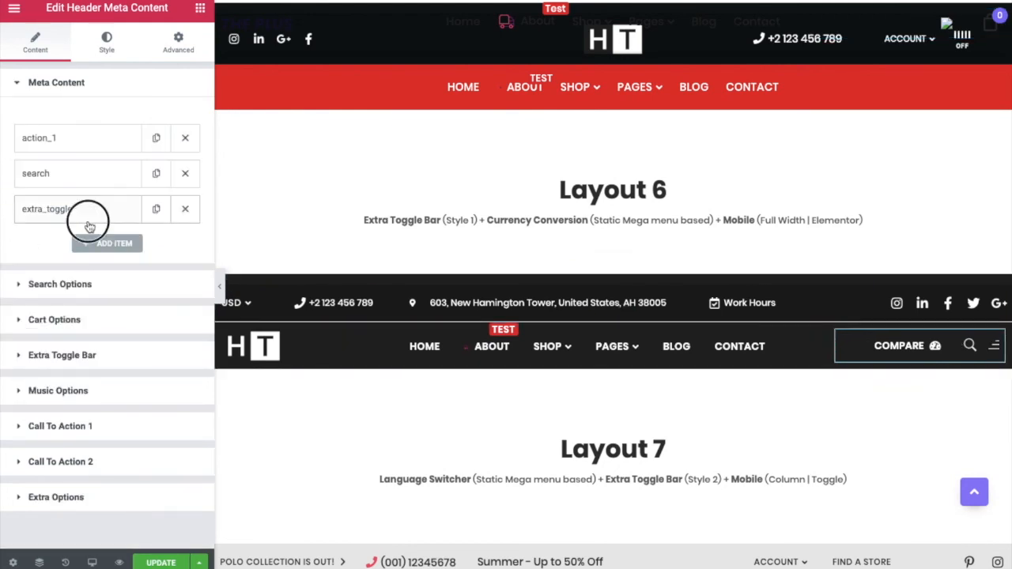
left_click(85, 219)
left_click(86, 219)
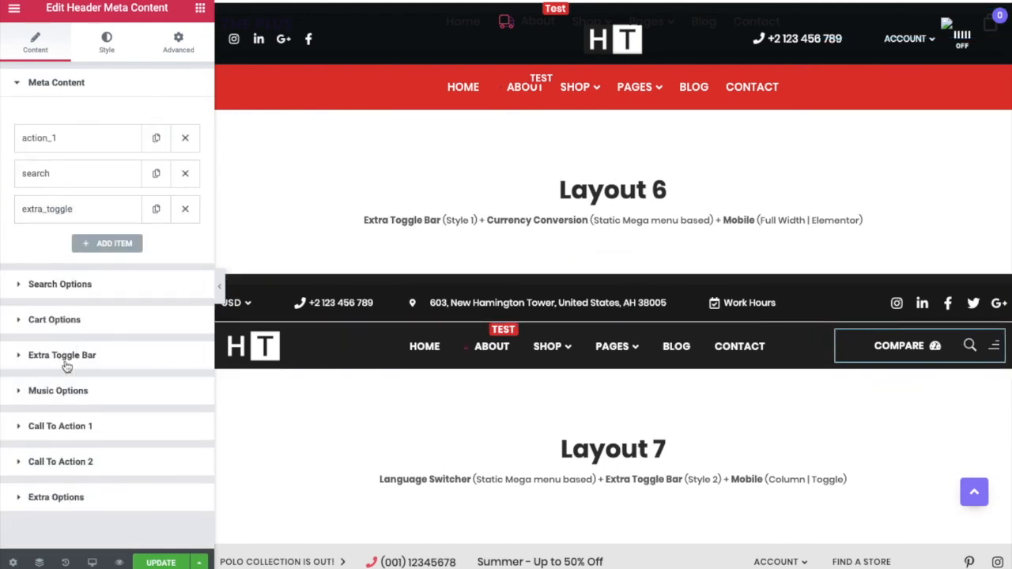
Step: Set the toggle style of Layout 6's extra toggle bar to Custom
left_click(68, 360)
left_click(131, 250)
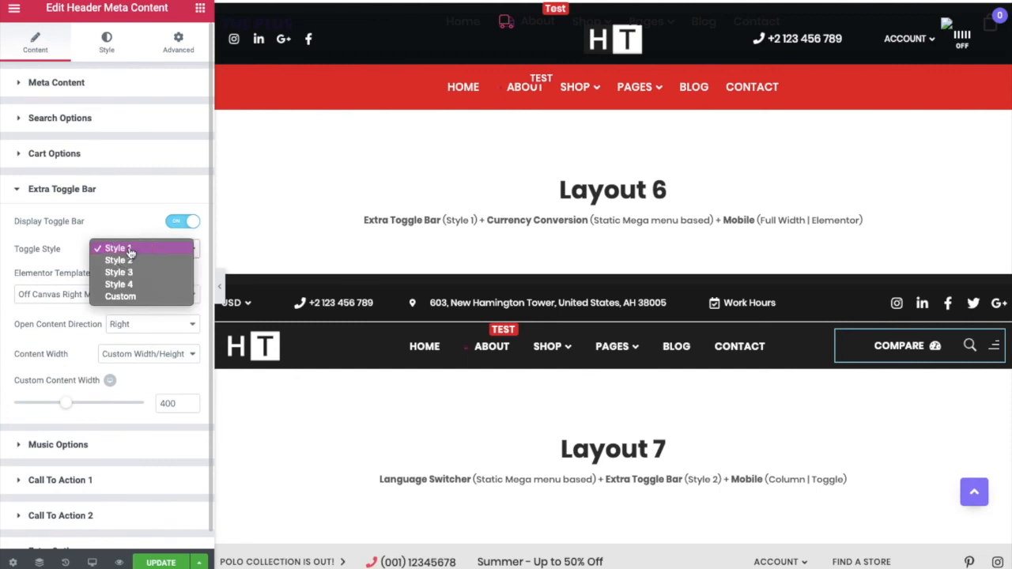
left_click(127, 297)
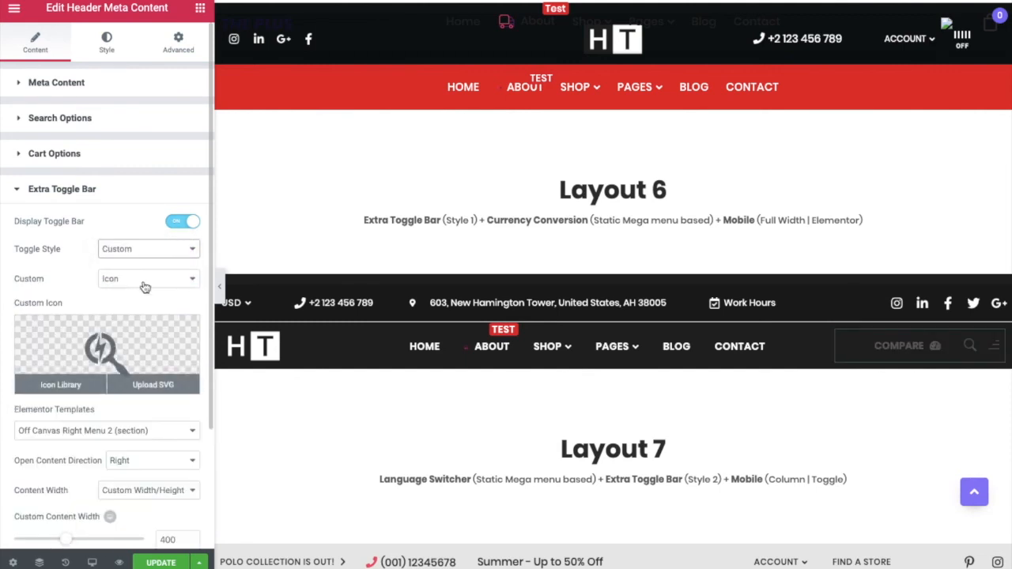
Step: Set the toggle style of Layout 6's extra toggle bar to Style 4
left_click(144, 279)
left_click(139, 249)
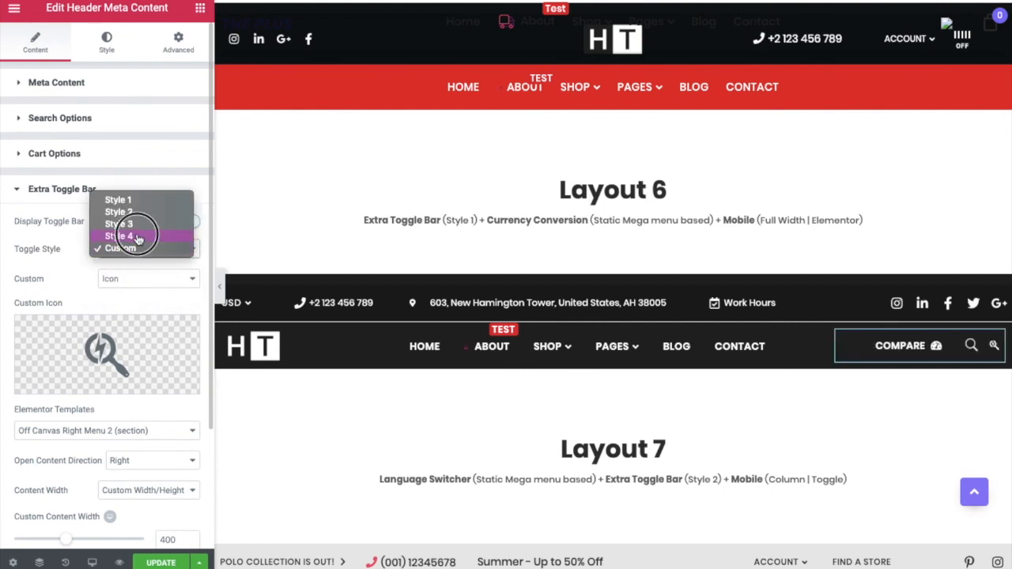
left_click(136, 236)
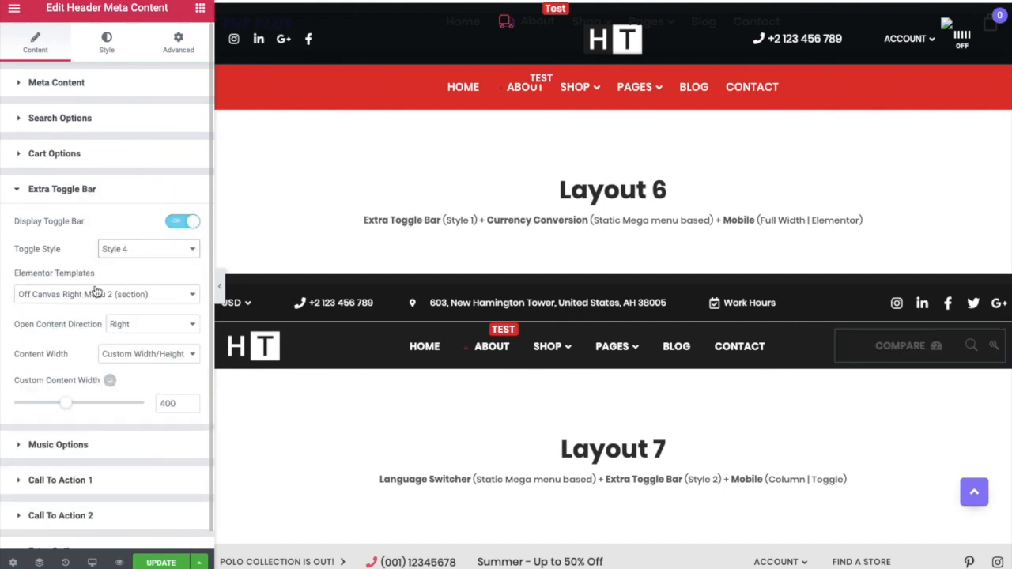
Step: Check the Elementor template and open content direction choices of Layout 6's extra toggle bar, keeping Right
left_click(82, 298)
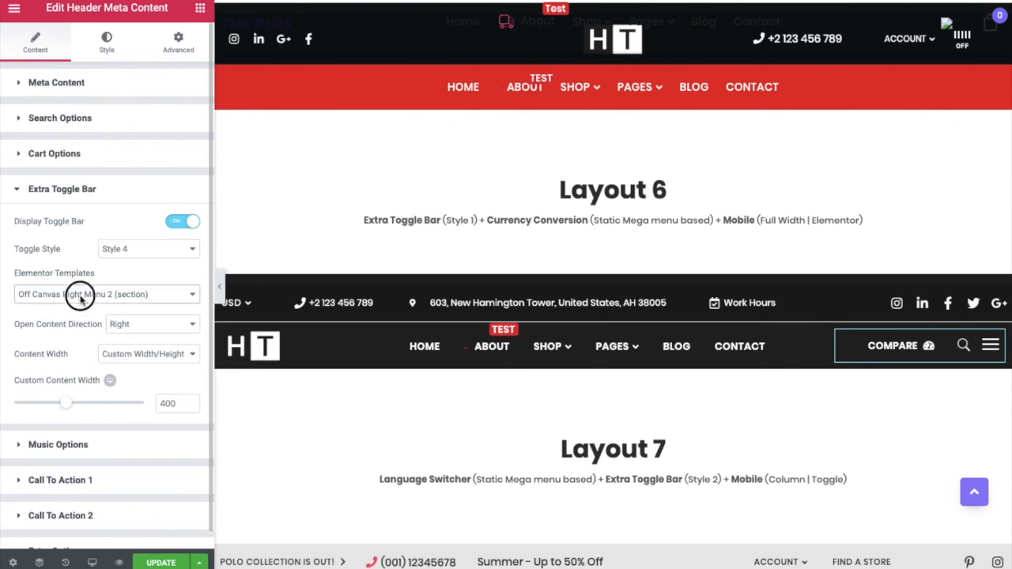
left_click(81, 298)
left_click(137, 325)
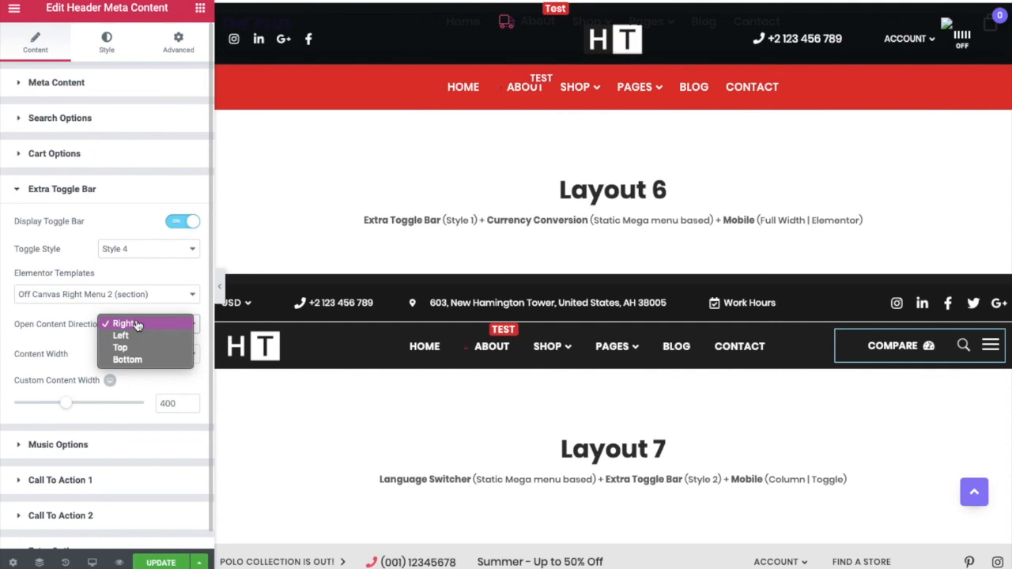
left_click(137, 325)
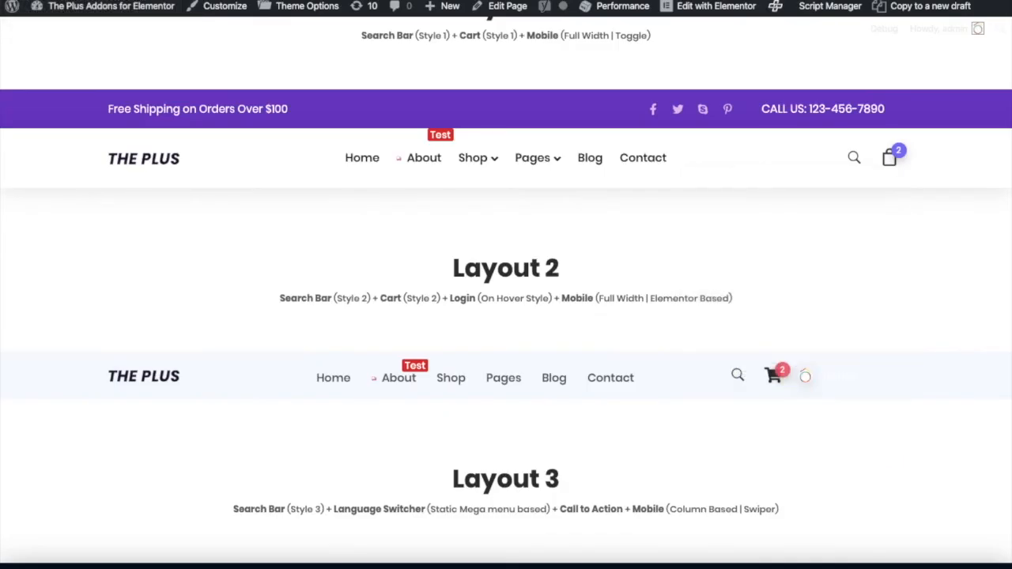
Step: Open Layout 6's extra toggle content on the live page to view it, and close it
scroll(460, 277, "down", 8)
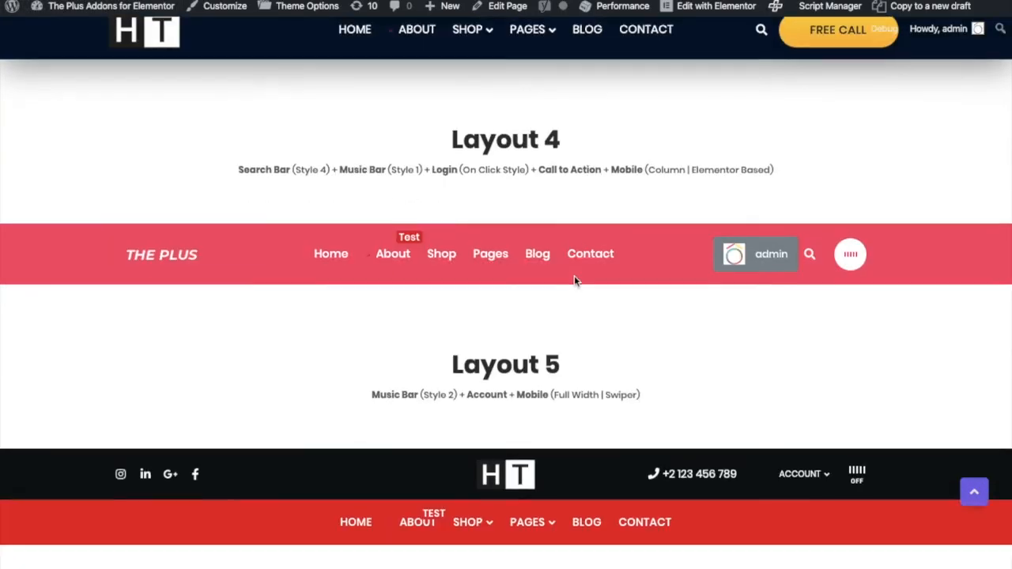
scroll(720, 314, "down", 4)
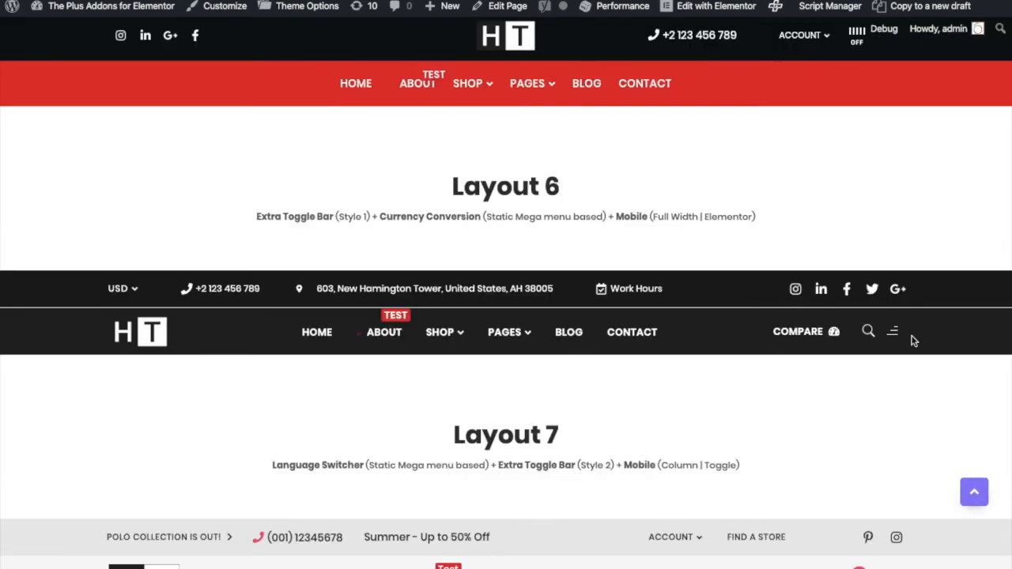
left_click(895, 332)
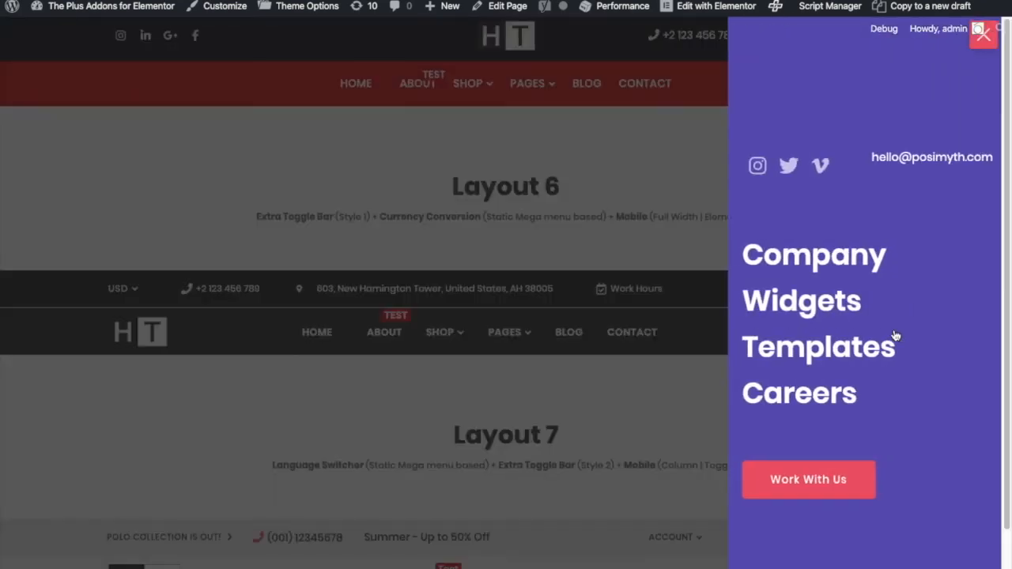
left_click(653, 233)
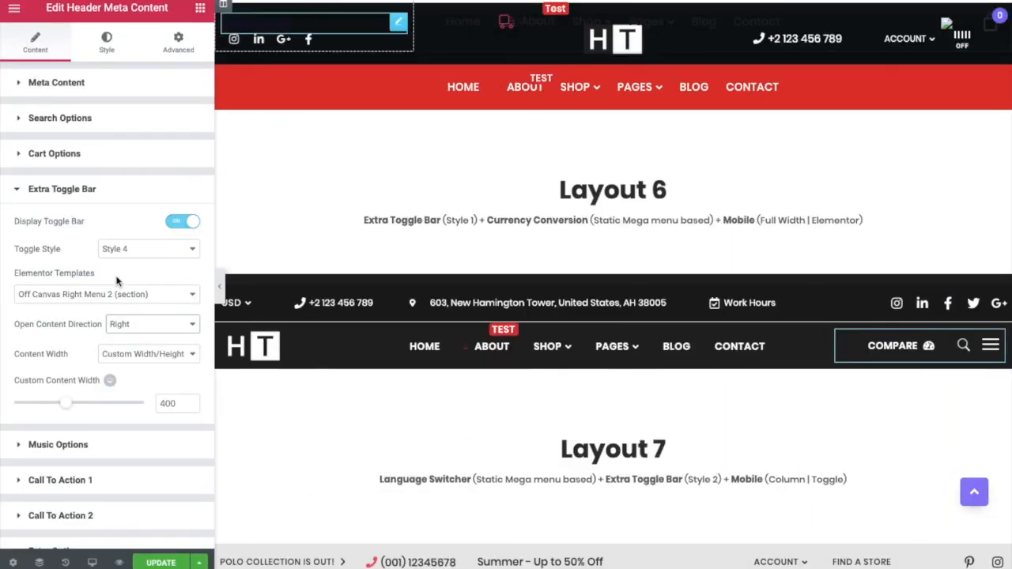
Step: Review the extra toggle bar's open content direction and content width choices, keeping Right and Custom Width/Height
left_click(149, 324)
left_click(151, 323)
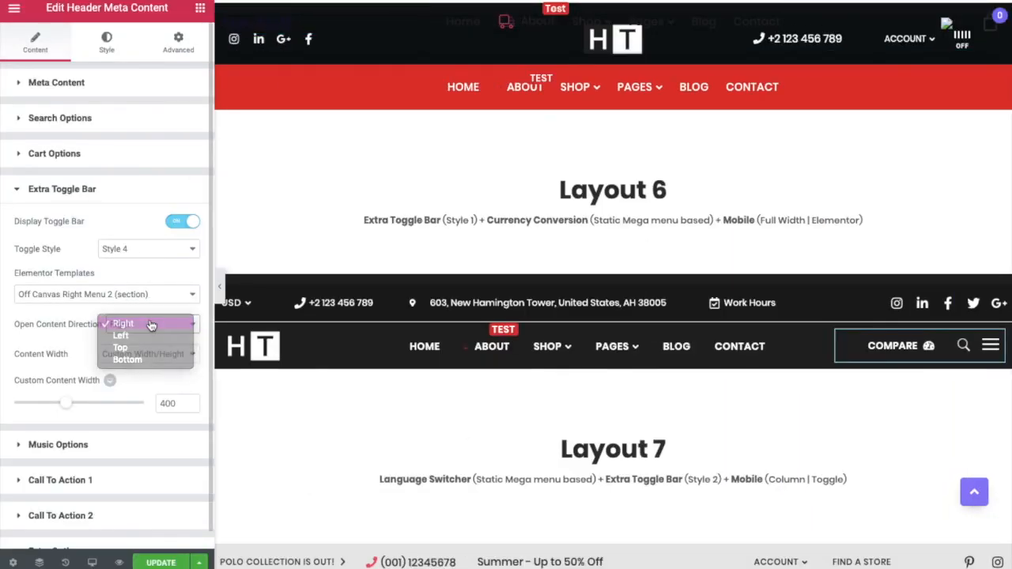
left_click(140, 354)
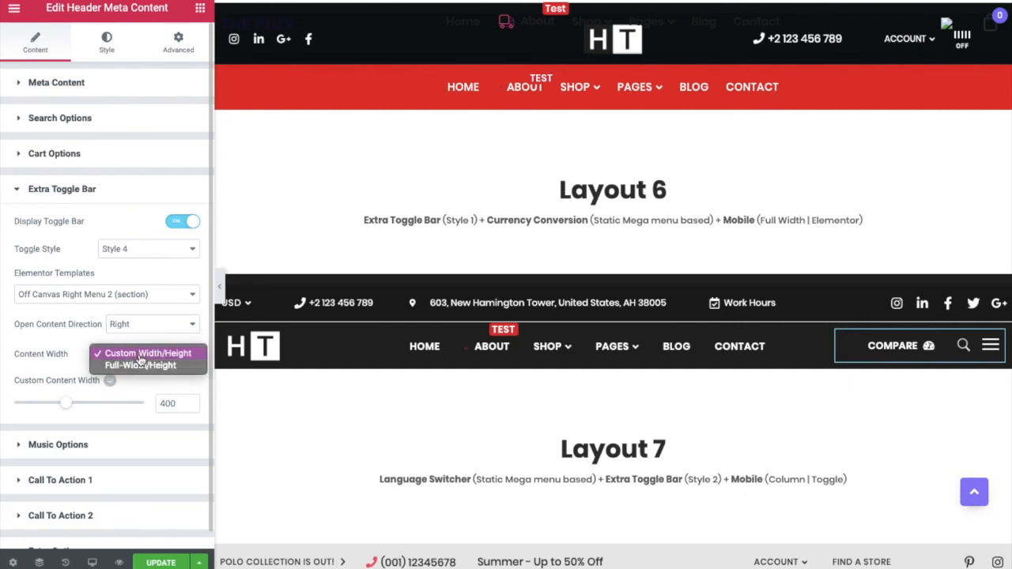
left_click(140, 355)
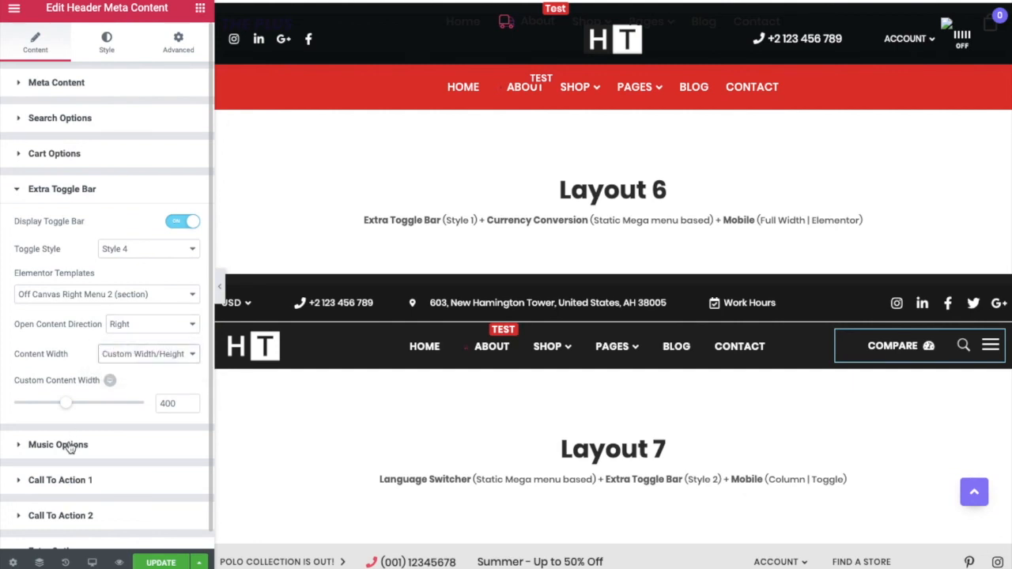
Step: Turn on the music display in Layout 6's header meta content, keeping icon style Style 1
scroll(73, 366, "down", 1)
left_click(61, 433)
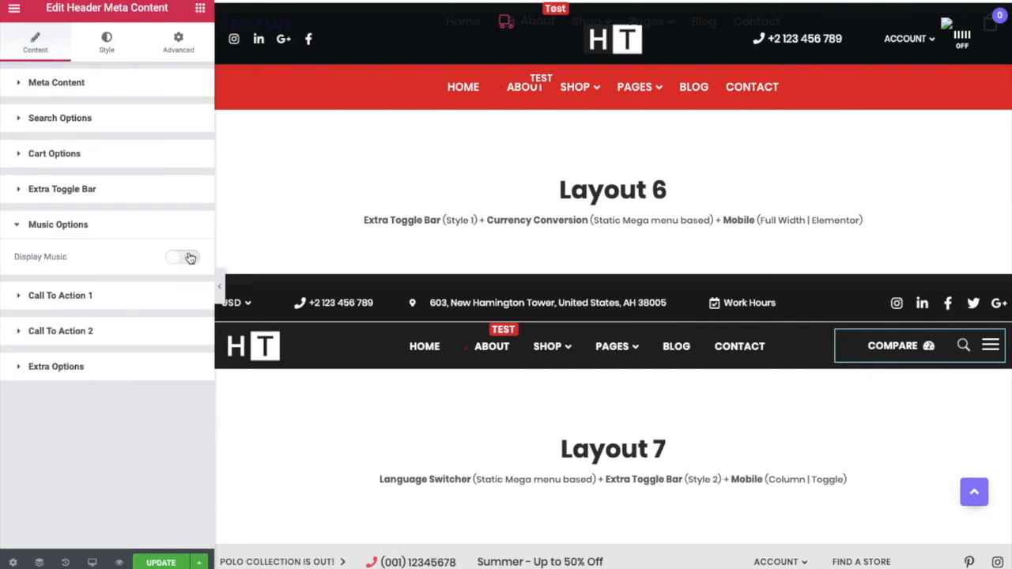
left_click(190, 258)
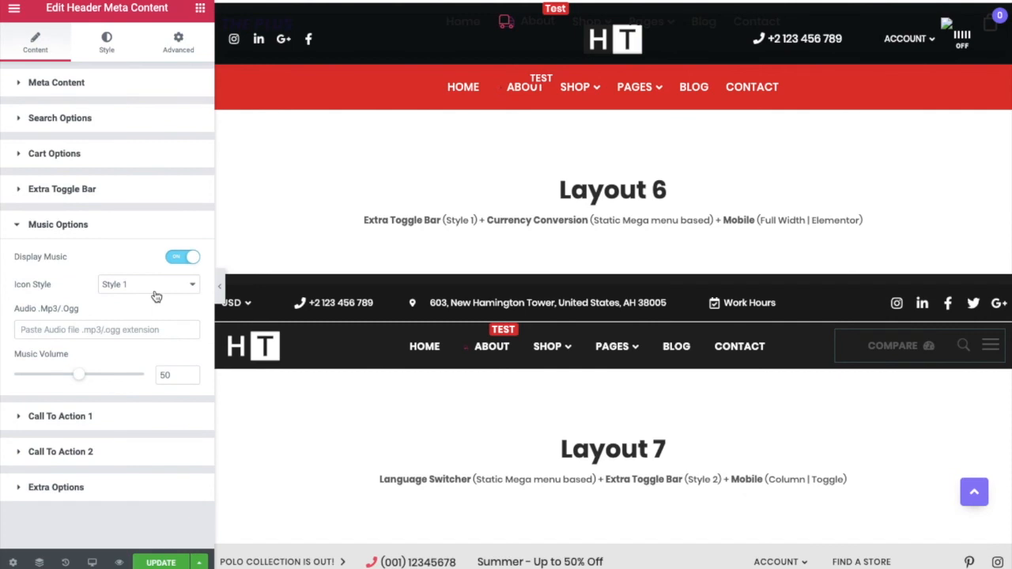
left_click(147, 287)
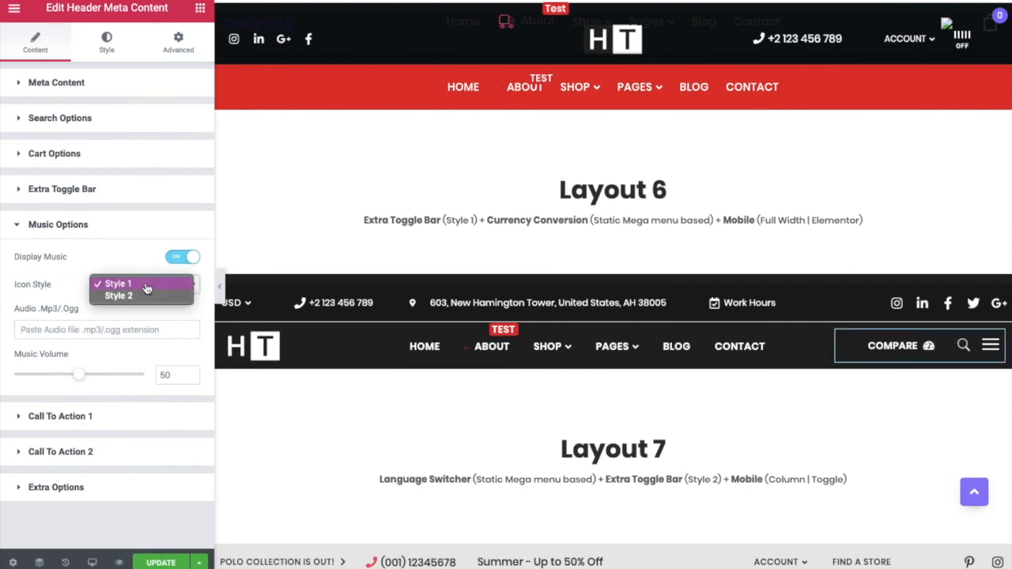
left_click(145, 284)
left_click(89, 330)
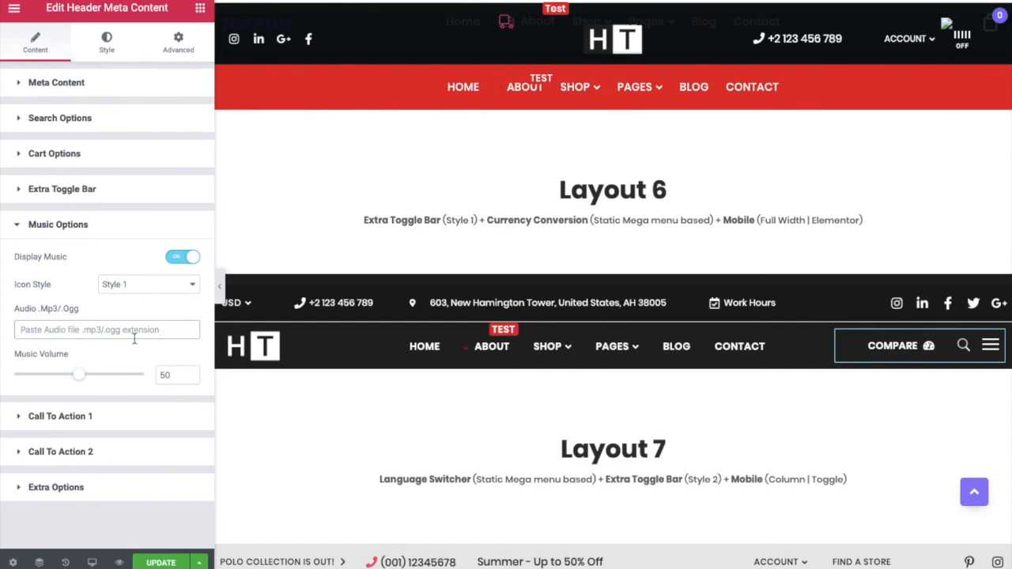
Step: Find the Layout 4 header and open the music options of its header meta content
scroll(672, 365, "down", 5)
scroll(676, 365, "down", 8)
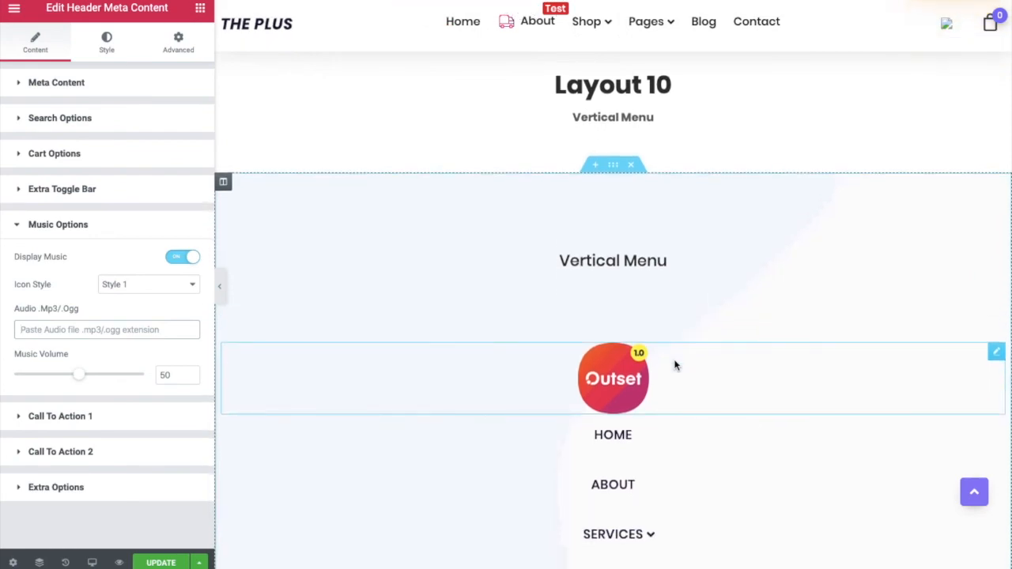
scroll(677, 366, "up", 15)
scroll(677, 365, "up", 5)
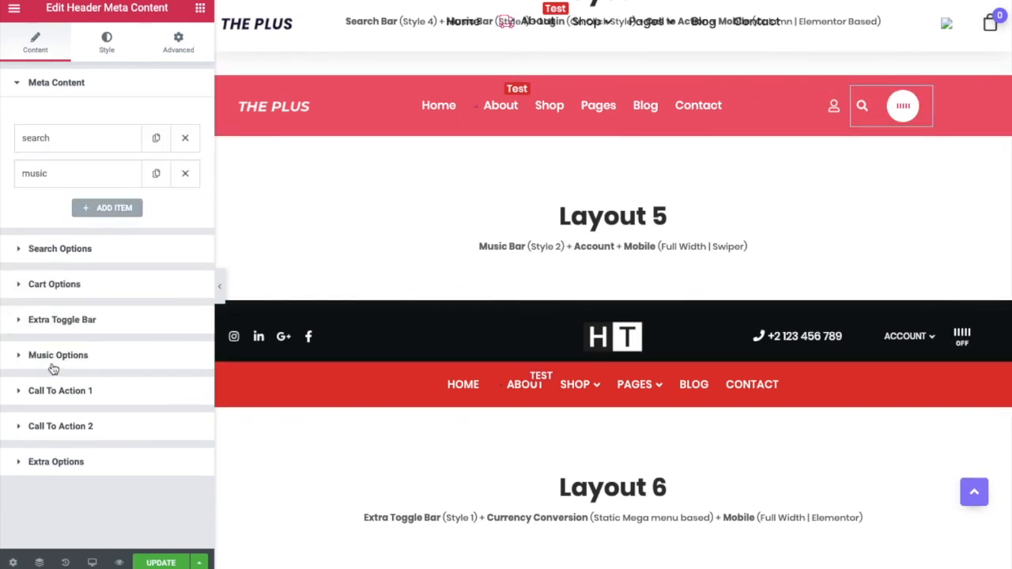
left_click(51, 366)
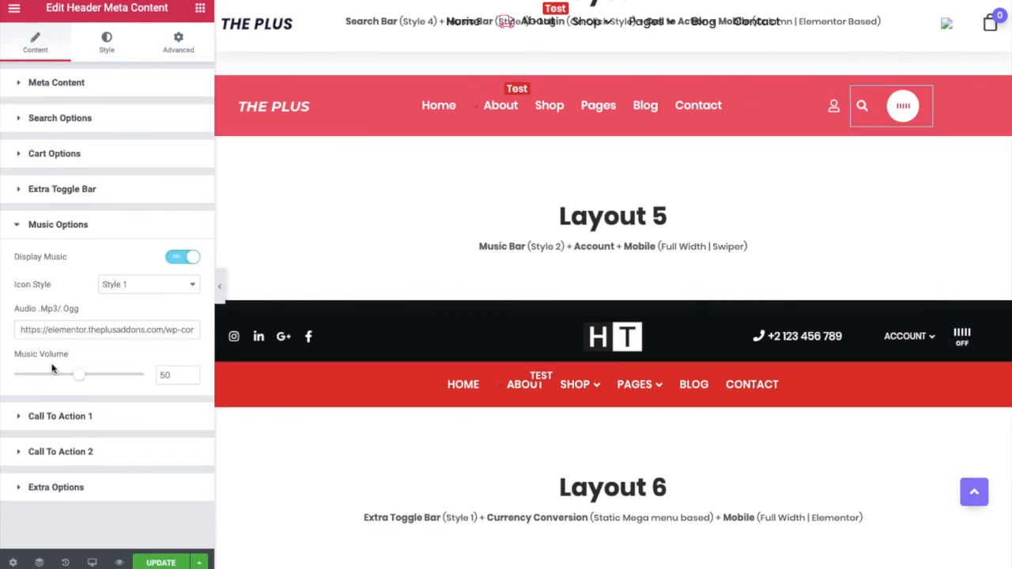
Step: Try icon style Style 2 for Layout 4's music bar, check the audio file link, and restore Style 1
left_click(128, 288)
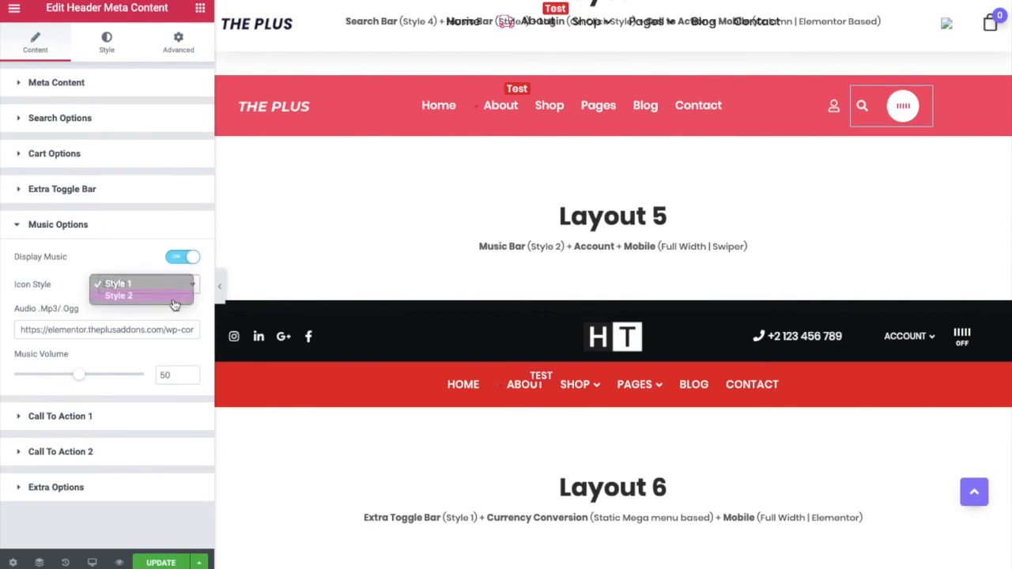
left_click(134, 294)
triple_click(72, 329)
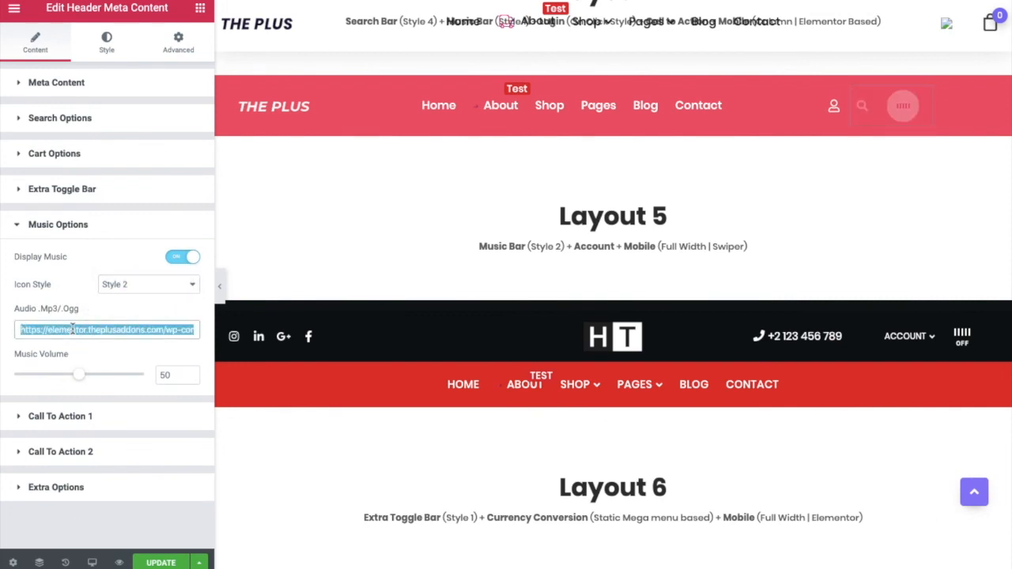
left_click(72, 329)
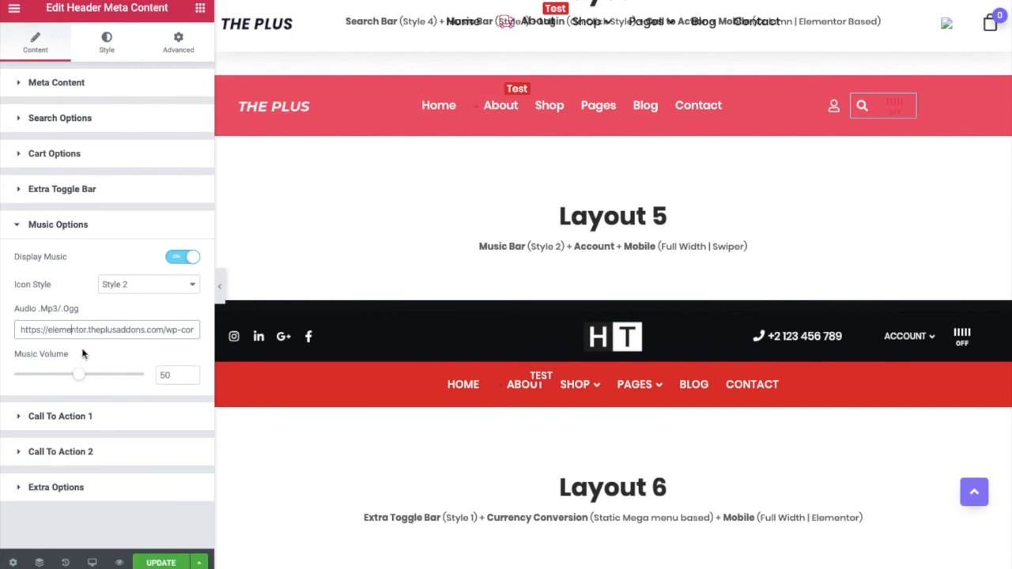
left_click(148, 284)
left_click(118, 272)
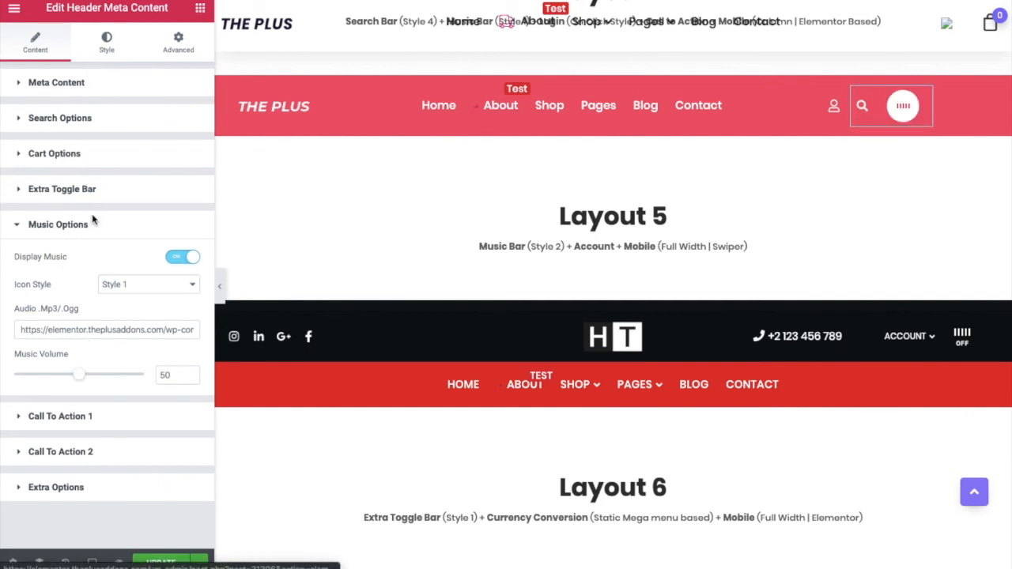
Step: Examine the extra toggle bar's style options for icon size, toggle color, content padding, close icon and overlay
left_click(106, 41)
left_click(31, 84)
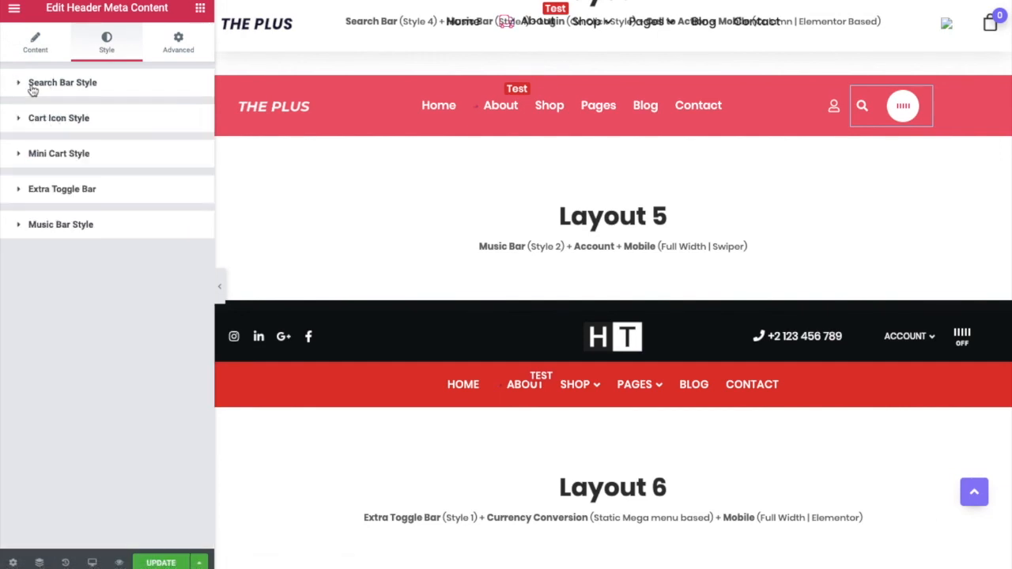
left_click(60, 193)
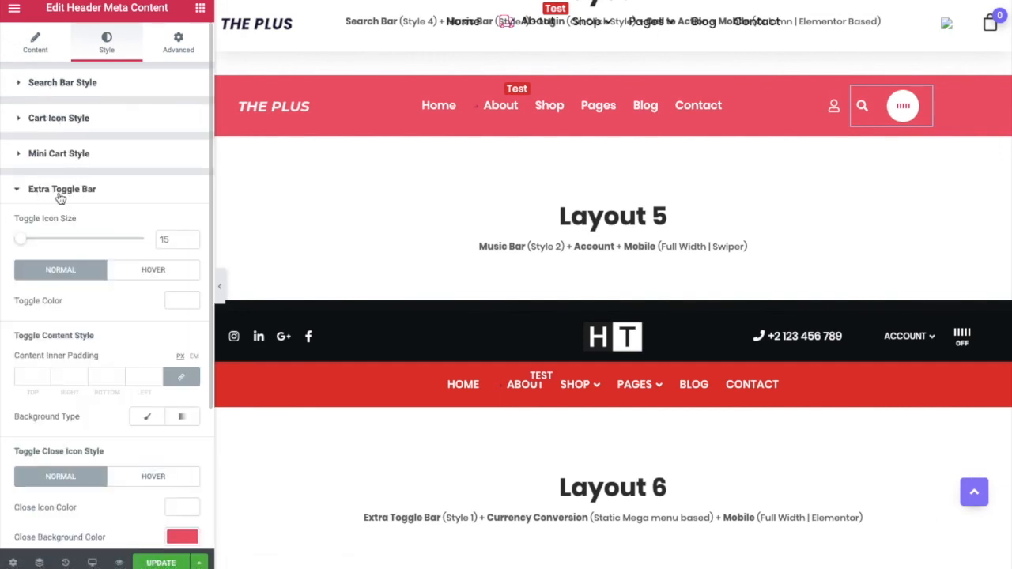
scroll(44, 273, "down", 1)
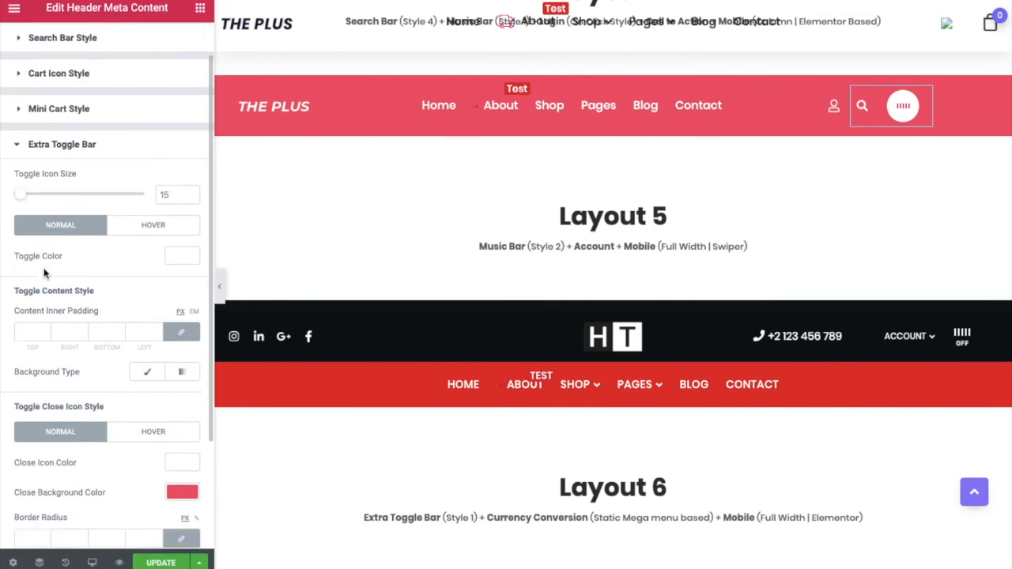
scroll(48, 305, "down", 2)
left_click(28, 259)
scroll(101, 208, "down", 1)
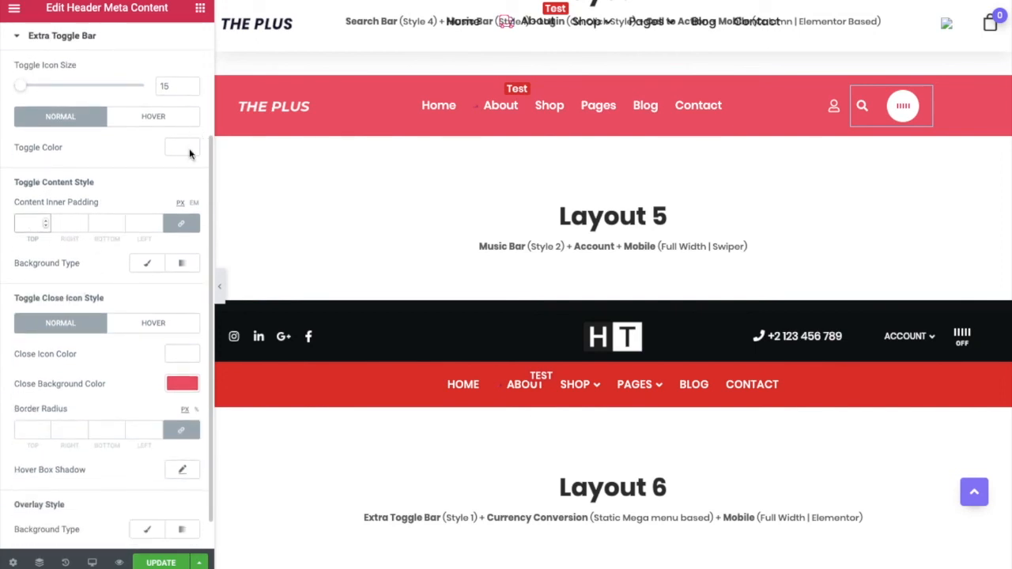
scroll(65, 291, "down", 1)
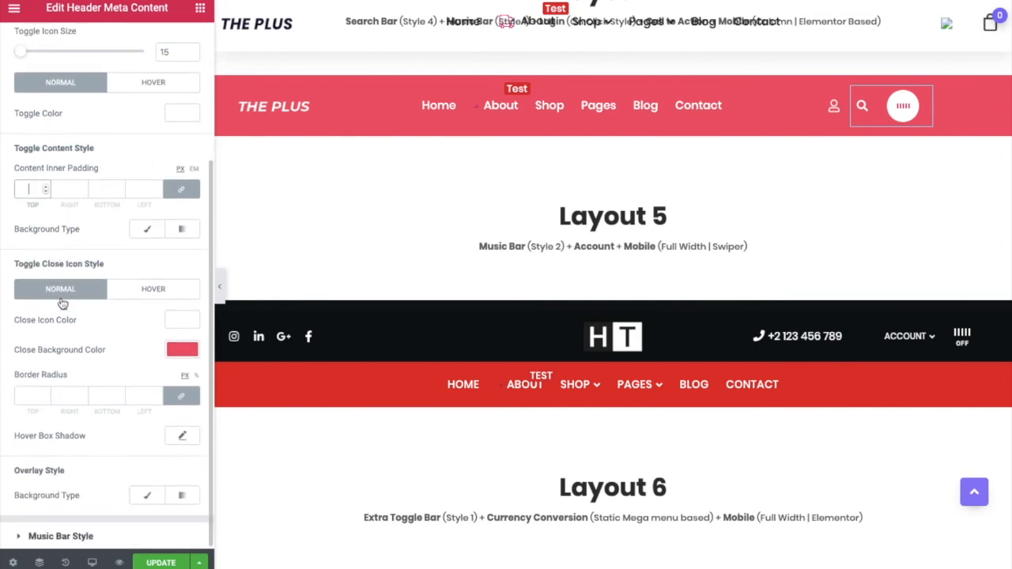
triple_click(39, 266)
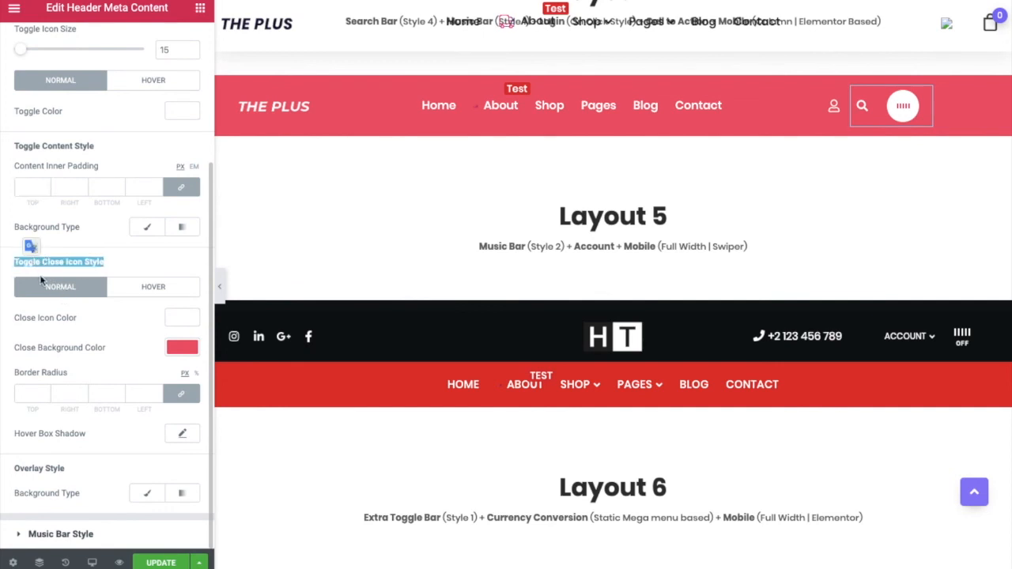
double_click(45, 434)
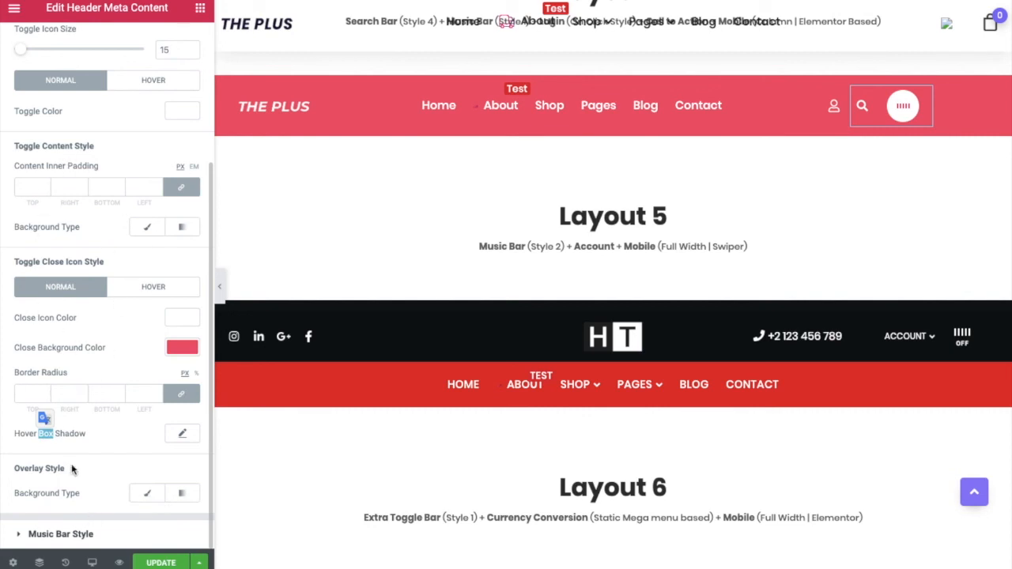
Step: Examine the music bar's normal and hover style options, including background, border and box shadow, keeping border style None
left_click(56, 535)
left_click(57, 532)
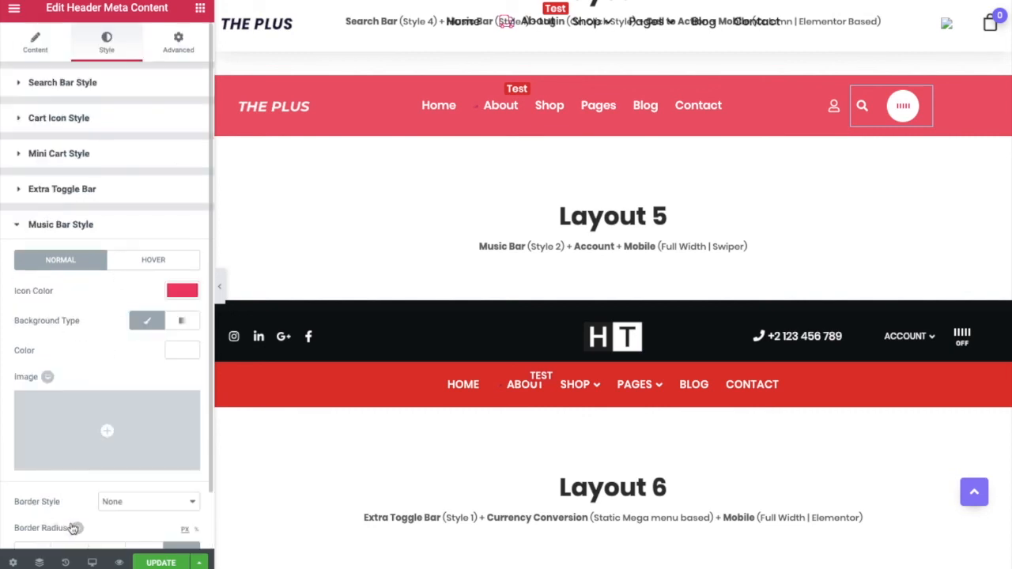
scroll(68, 314, "down", 1)
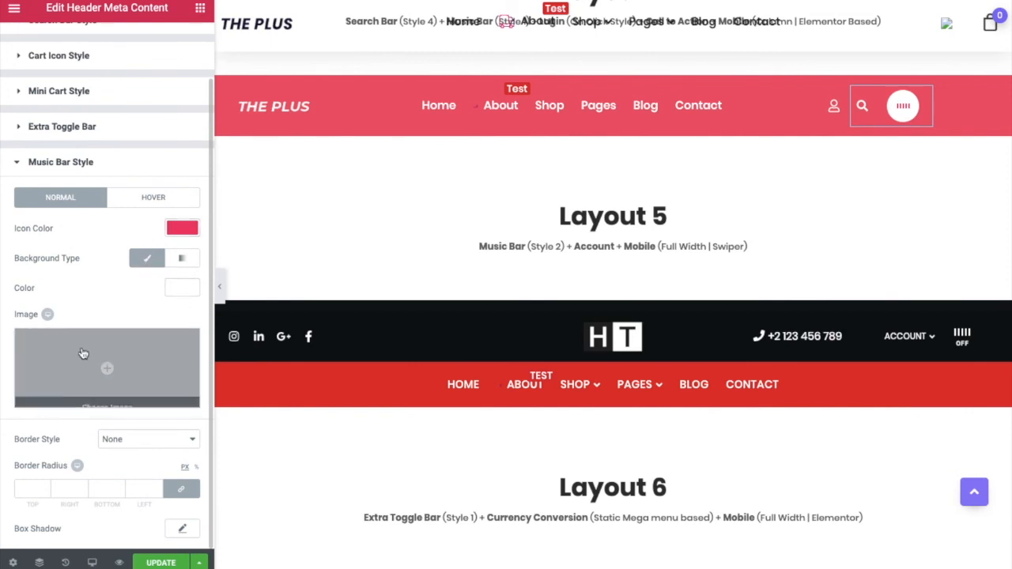
left_click(132, 445)
left_click(133, 443)
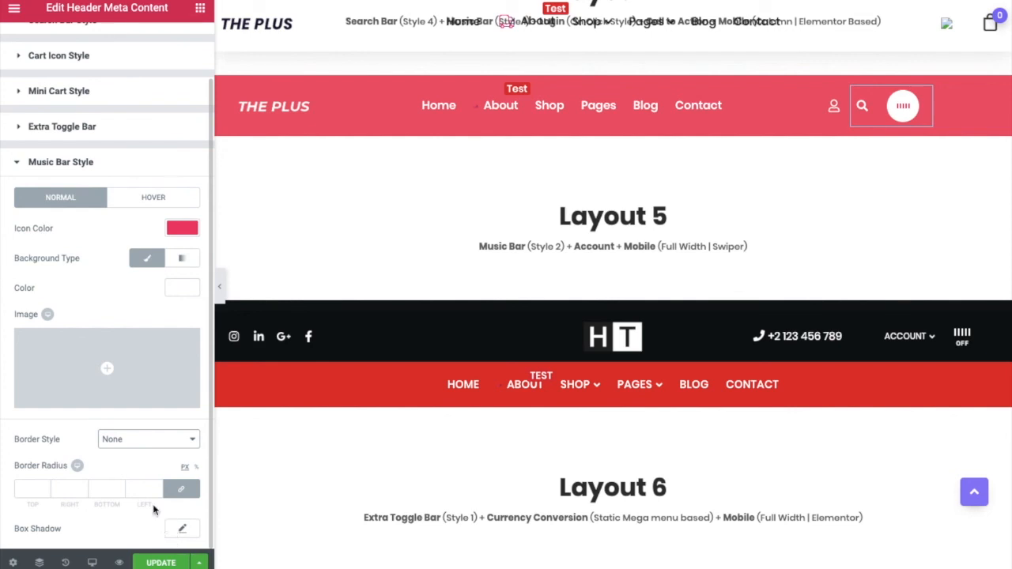
left_click(153, 202)
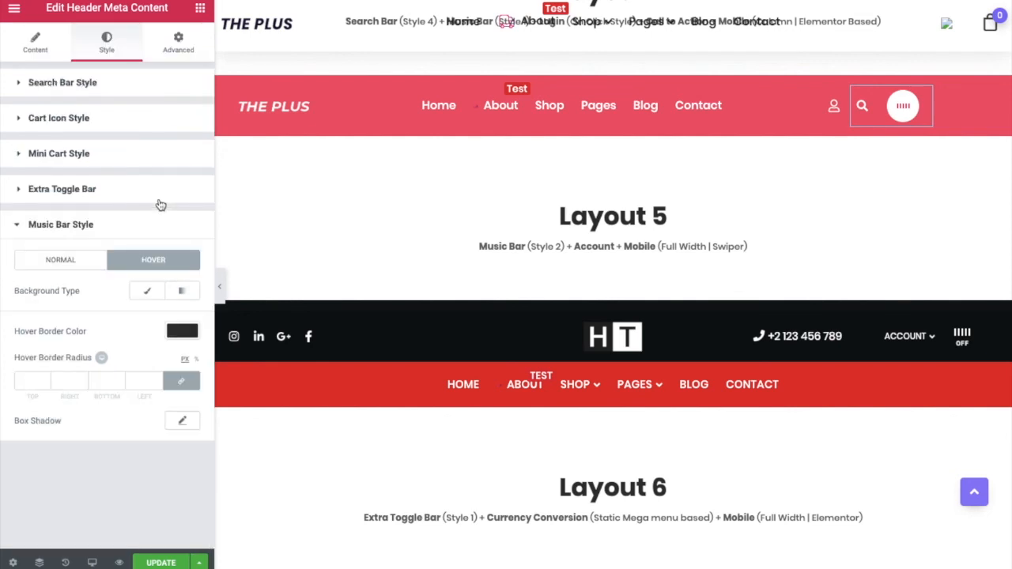
left_click(68, 261)
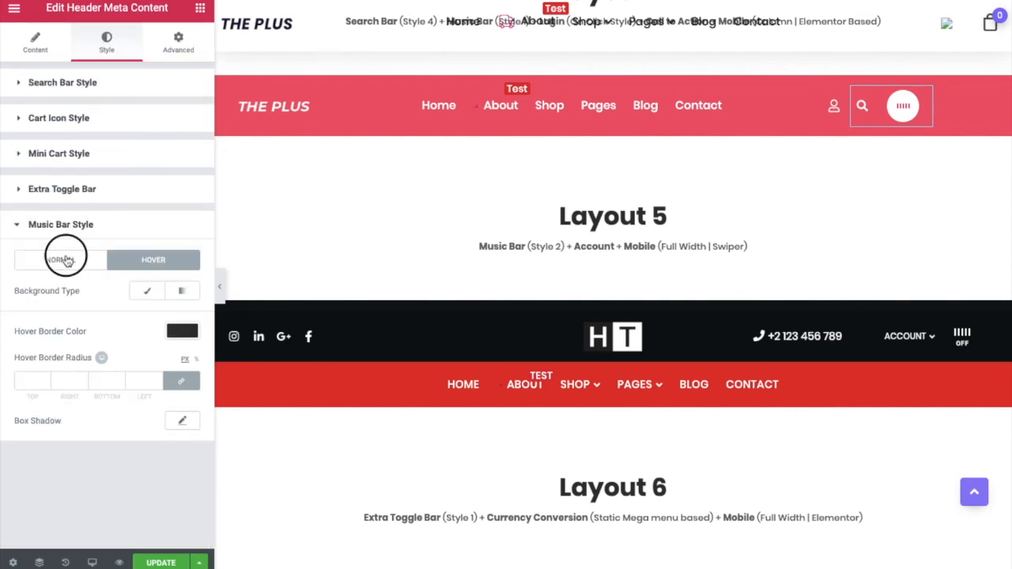
Step: Turn on the display of Call To Action 1 in the Layout 4 header meta content
left_click(45, 38)
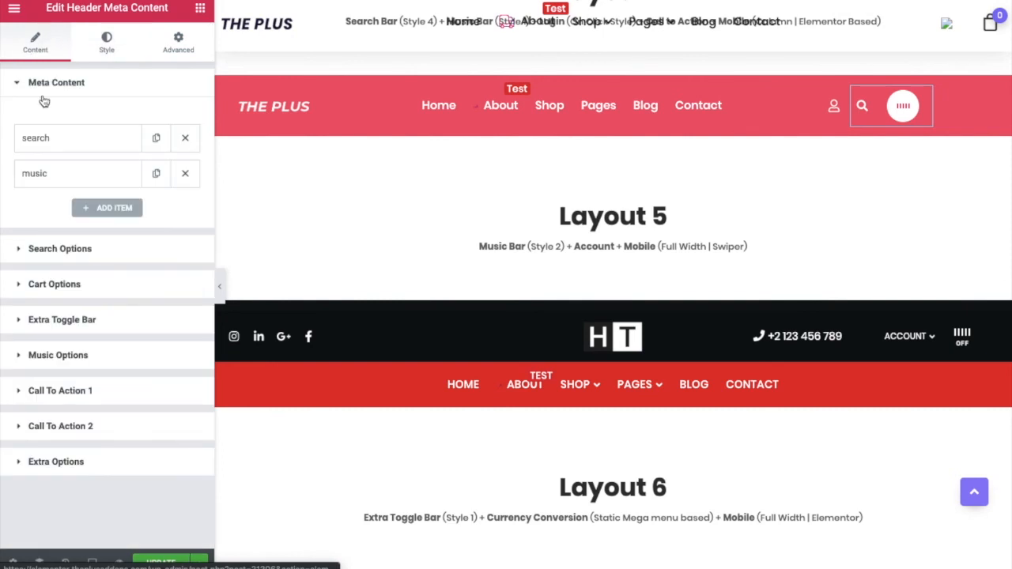
left_click(92, 392)
left_click(171, 297)
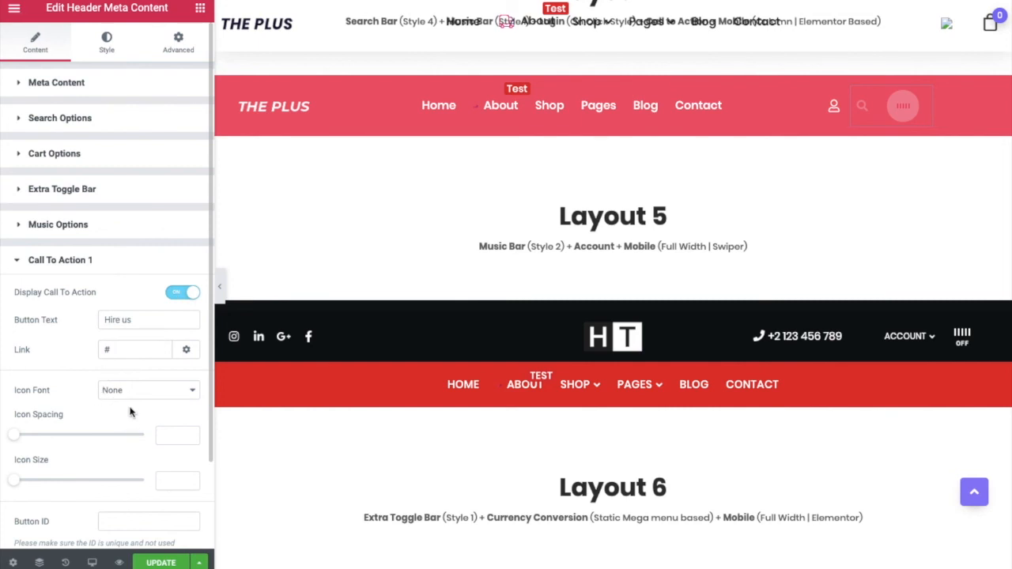
Step: Examine Call To Action 1's button text, link options, icon font choices, icon spacing, icon size and button ID, keeping icon font None
scroll(131, 412, "down", 2)
triple_click(122, 262)
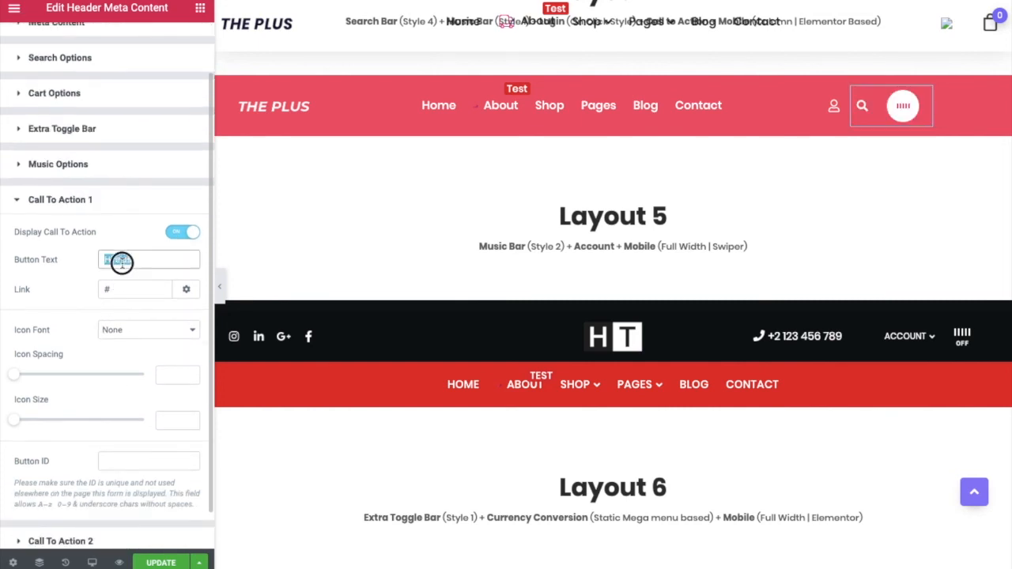
triple_click(118, 294)
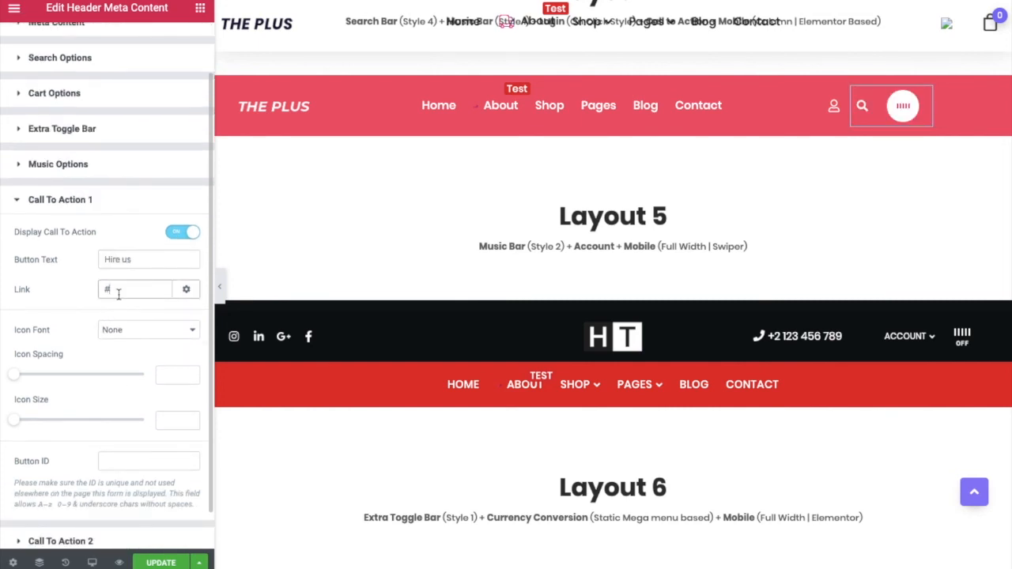
left_click(184, 291)
left_click(185, 291)
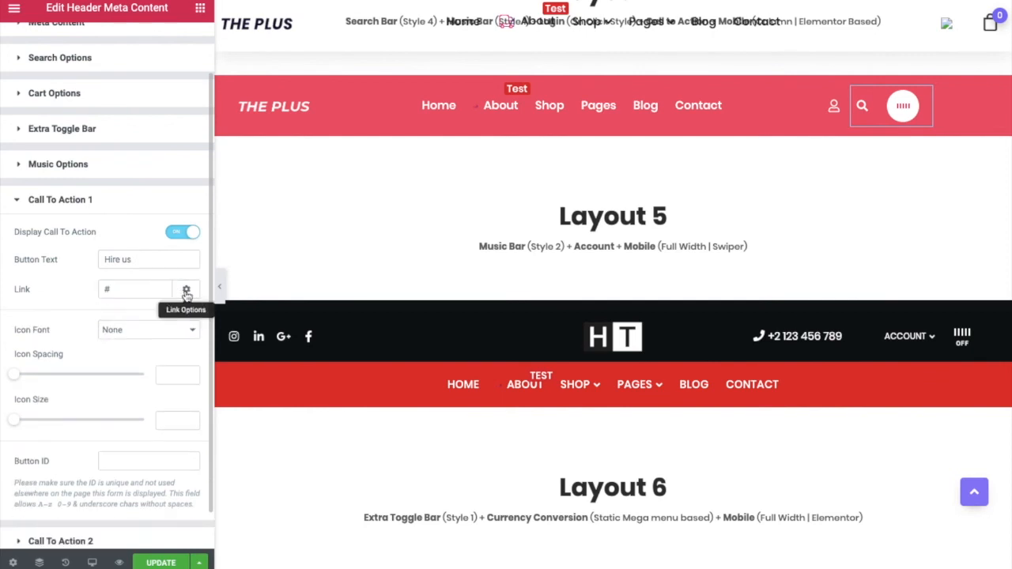
left_click(124, 332)
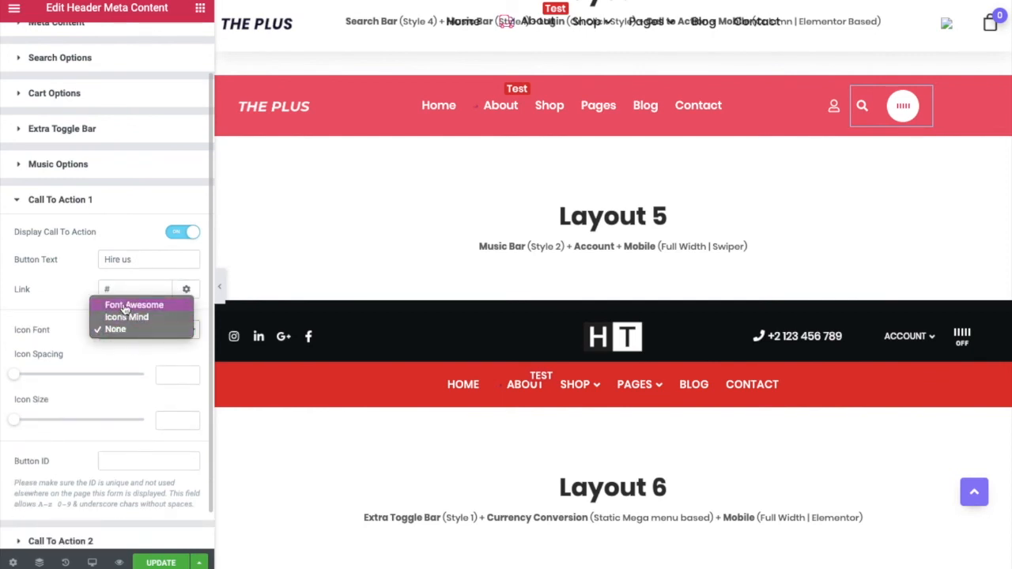
left_click(126, 364)
scroll(14, 350, "down", 1)
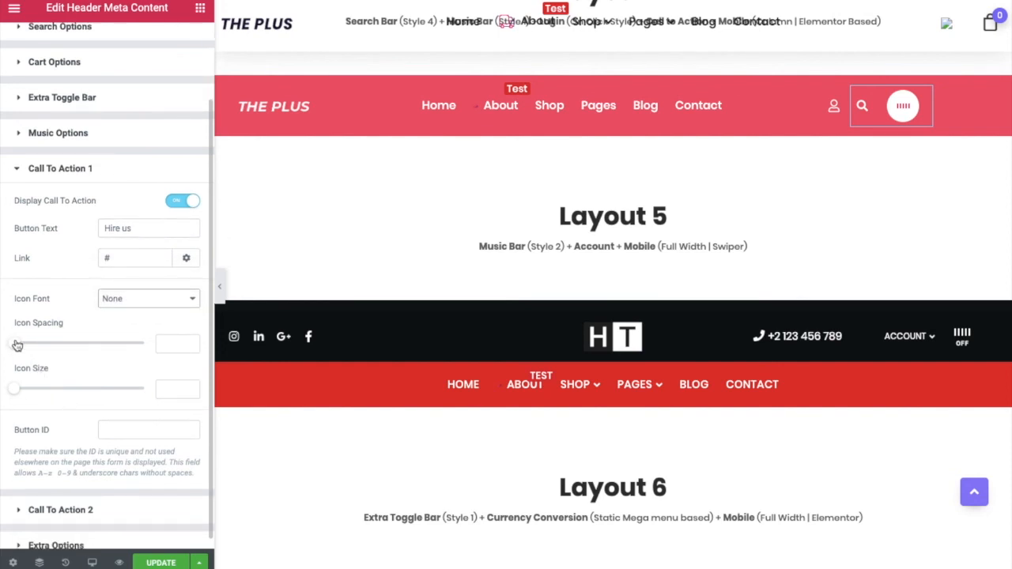
scroll(154, 439, "down", 1)
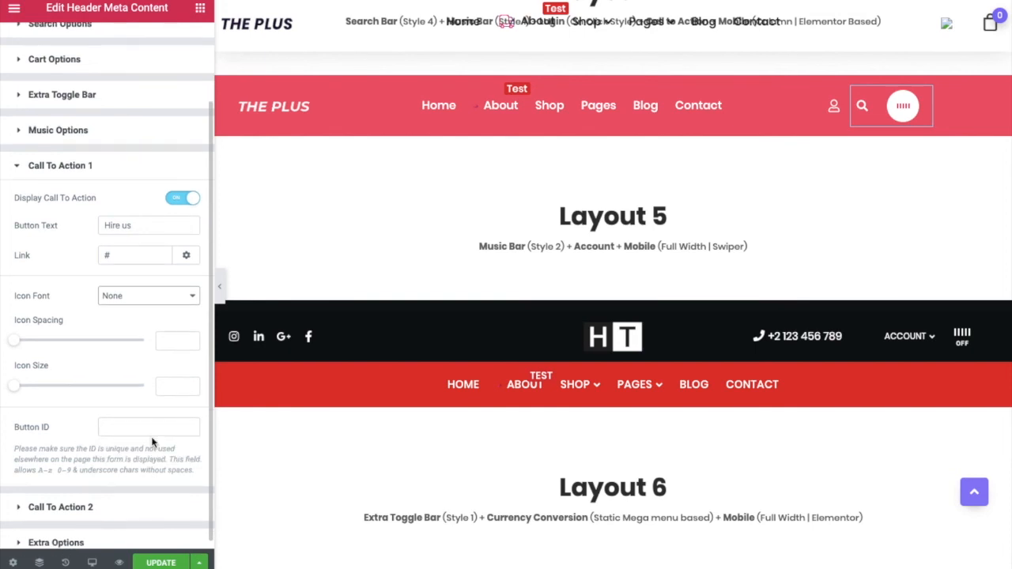
Step: Turn on the display of Call To Action 2 and review its button text, link and icon settings
left_click(71, 505)
left_click(175, 327)
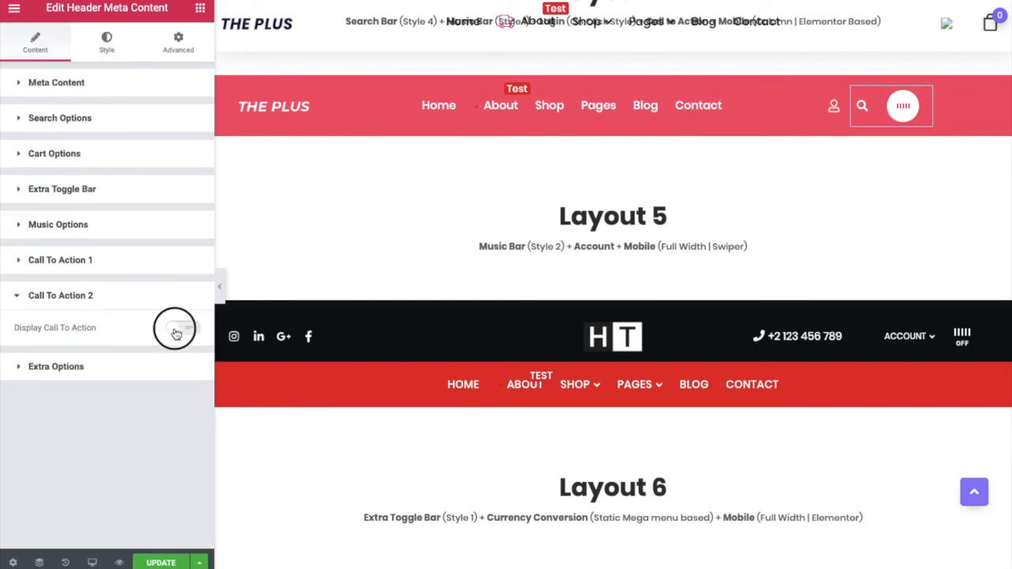
scroll(67, 372, "down", 2)
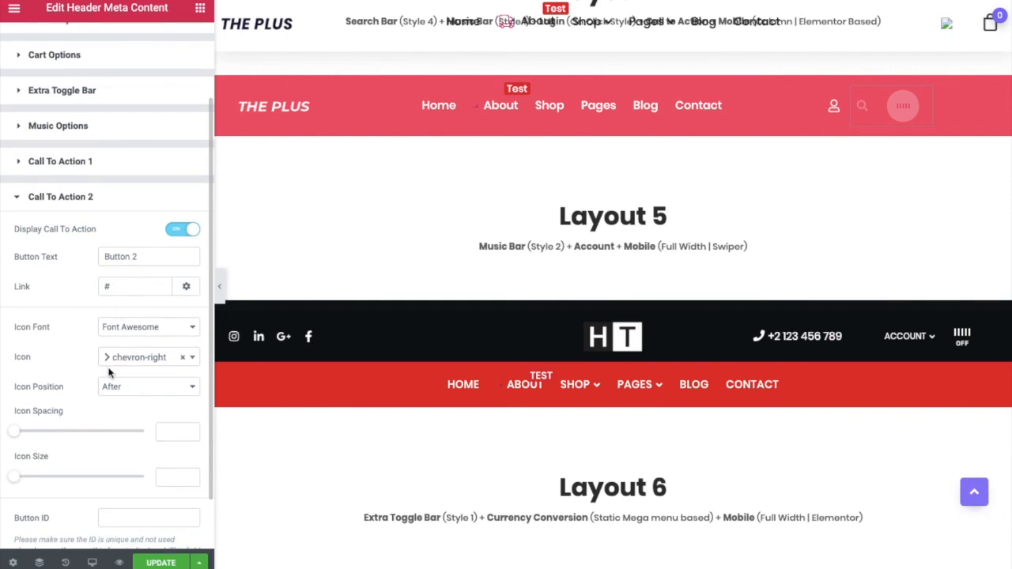
scroll(111, 373, "down", 1)
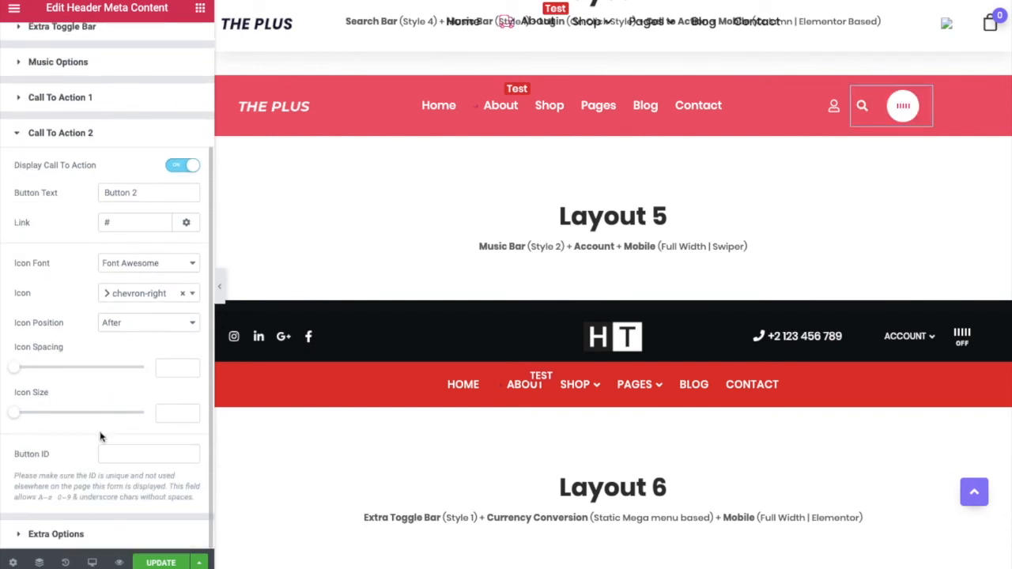
Step: Check the extra options for alignment and icon padding, and revisit the content settings of both call-to-action buttons
left_click(79, 535)
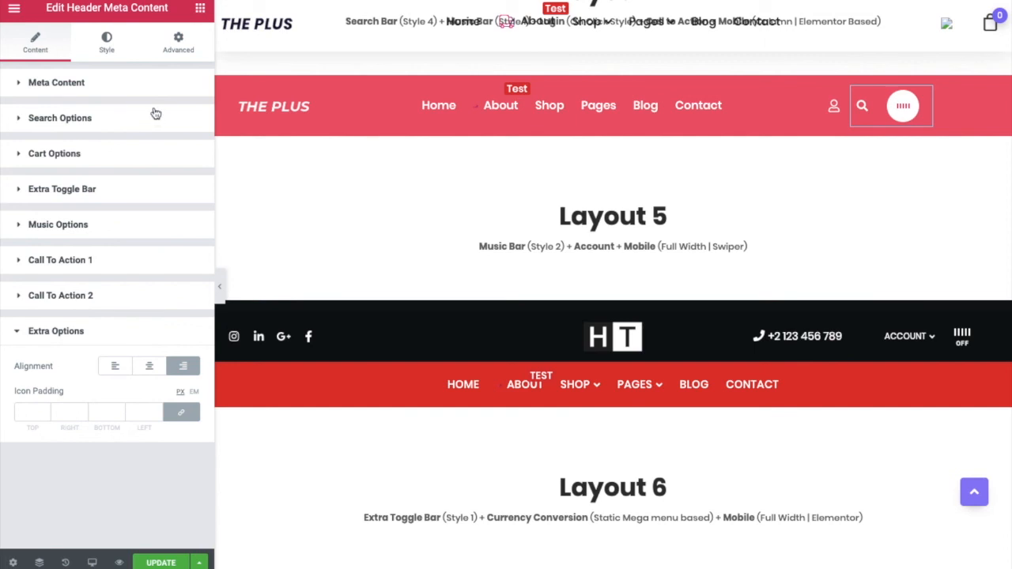
left_click(77, 295)
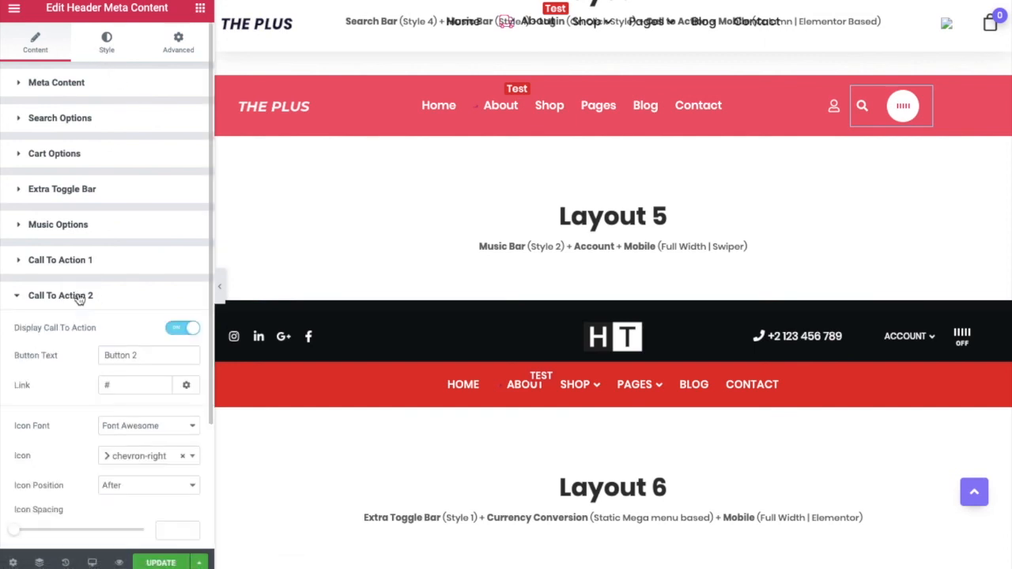
left_click(79, 260)
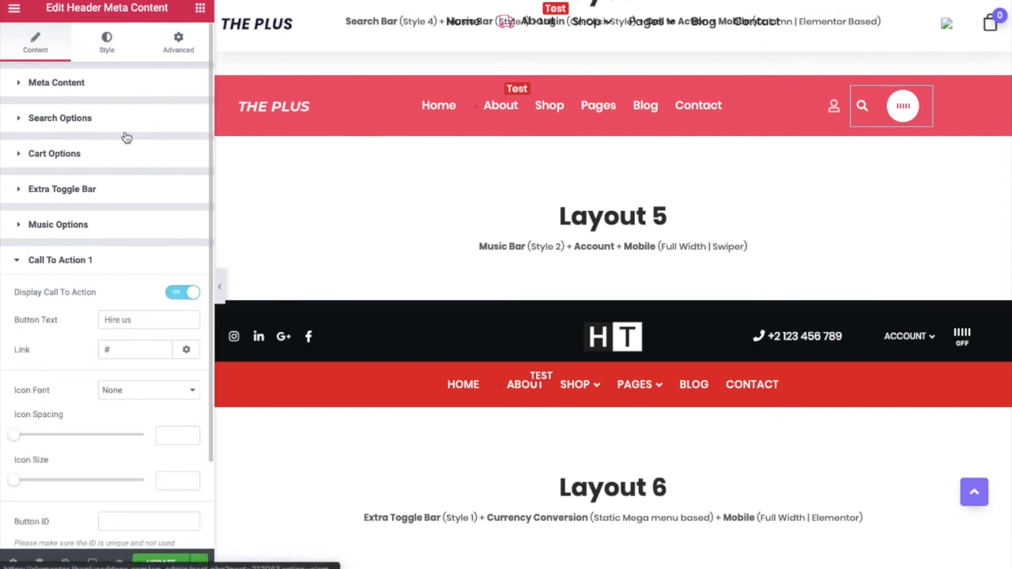
Step: Open Call To Action 1's style options and examine its padding, background and border settings
left_click(106, 41)
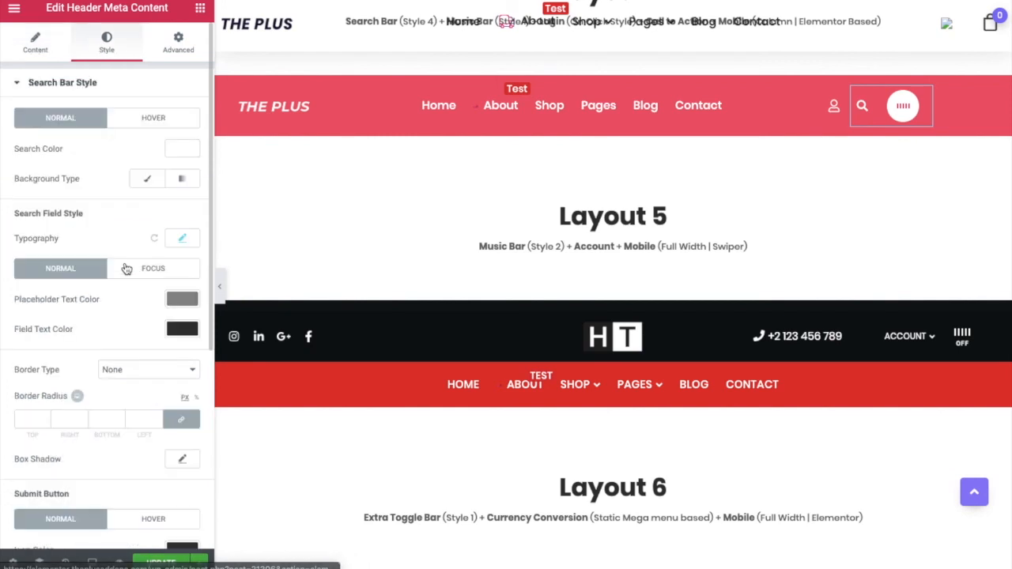
scroll(67, 317, "down", 5)
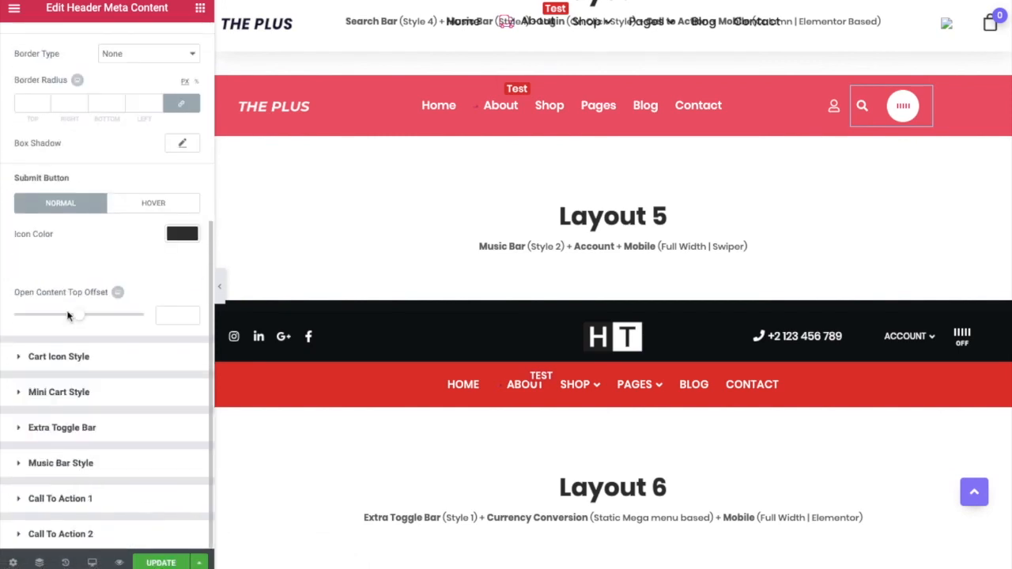
left_click(63, 499)
scroll(99, 371, "down", 4)
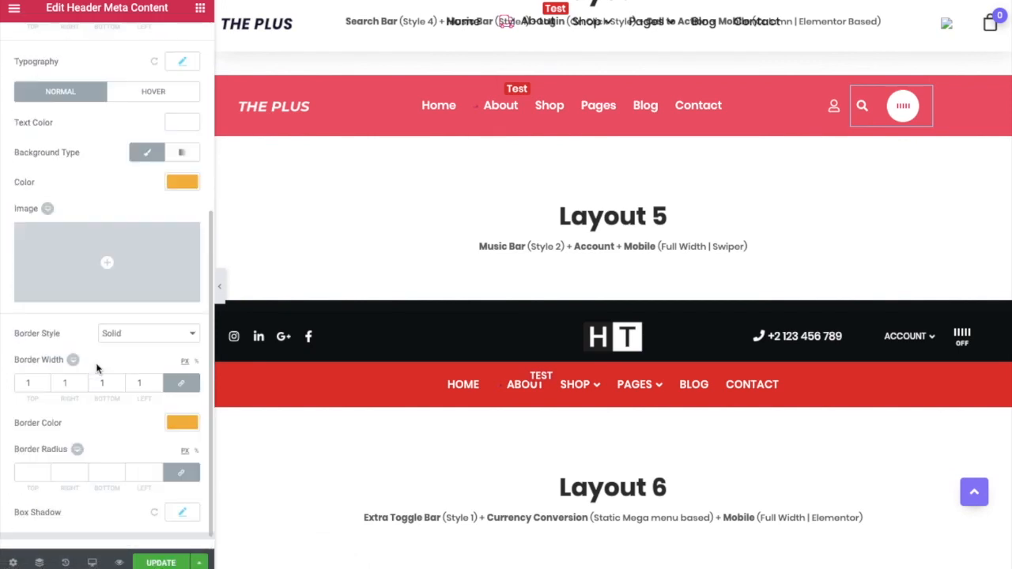
scroll(85, 335, "up", 1)
left_click(30, 77)
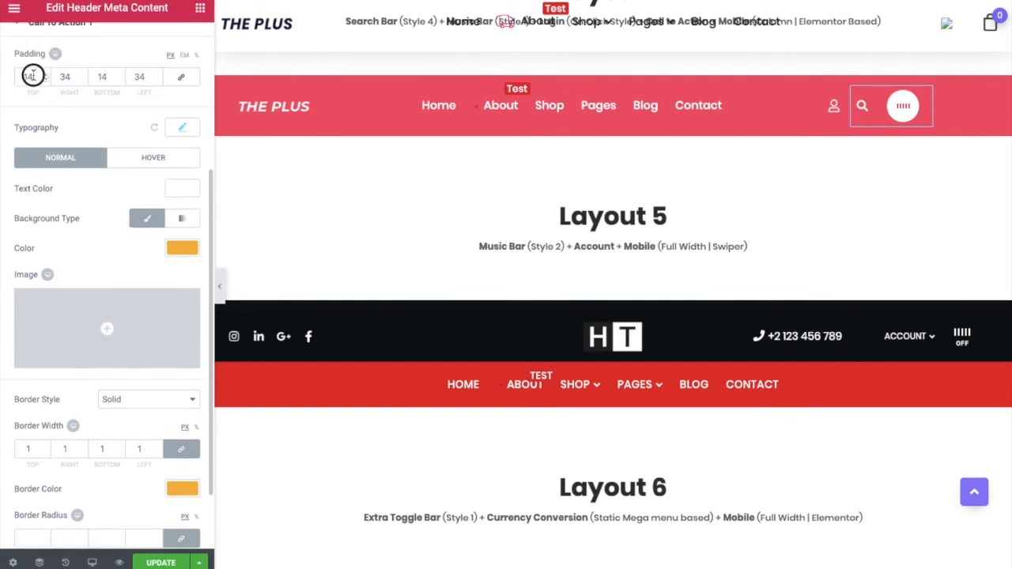
Step: Examine Call To Action 1's typography and compare its normal and hover colors, background, border and box shadow options
left_click(182, 128)
left_click(182, 127)
scroll(84, 216, "down", 1)
left_click(127, 152)
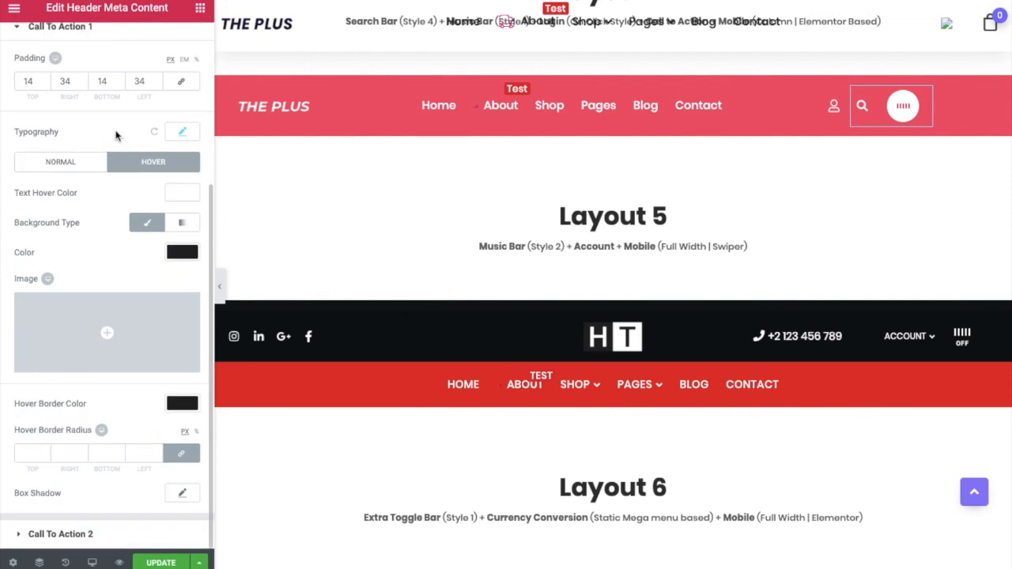
left_click(64, 161)
scroll(88, 301, "down", 2)
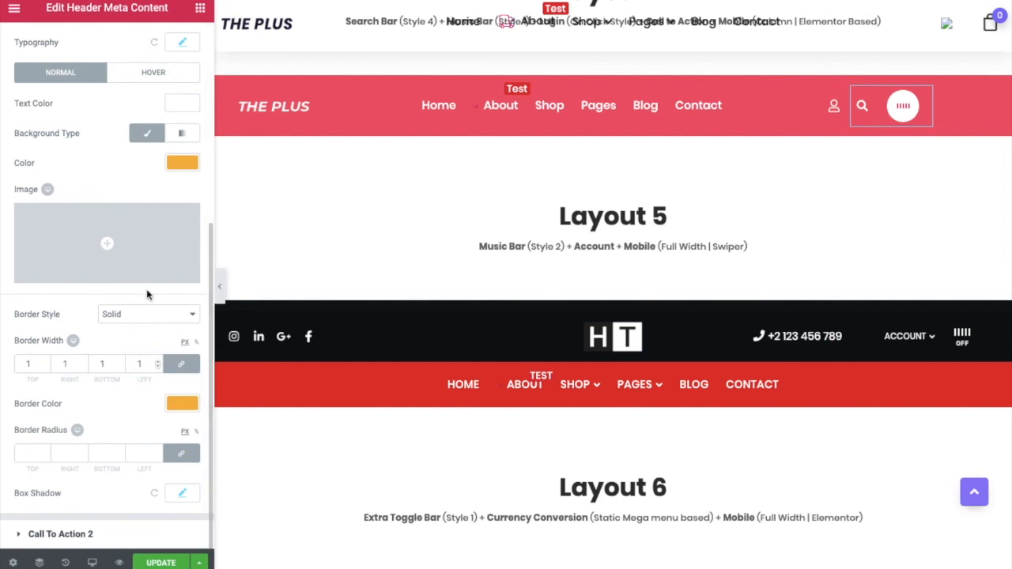
left_click(155, 76)
left_click(78, 163)
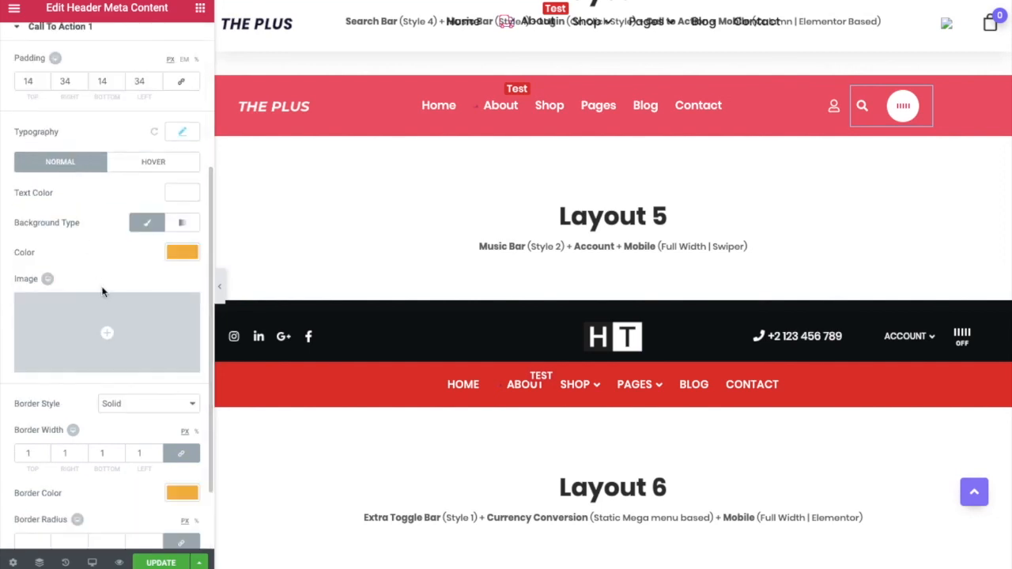
scroll(101, 290, "up", 3)
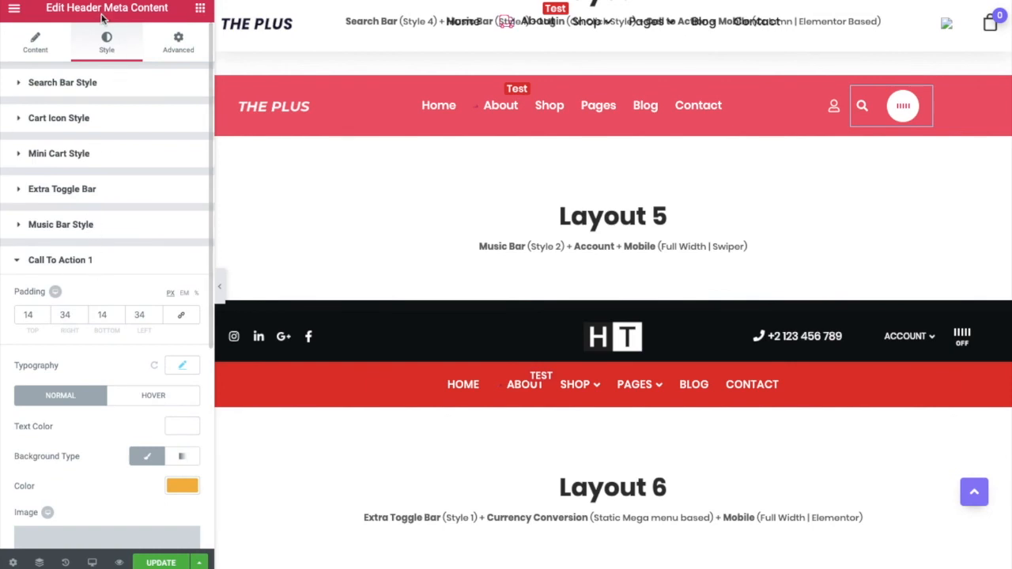
left_click(71, 10)
left_click_drag(71, 10, 169, 11)
triple_click(134, 7)
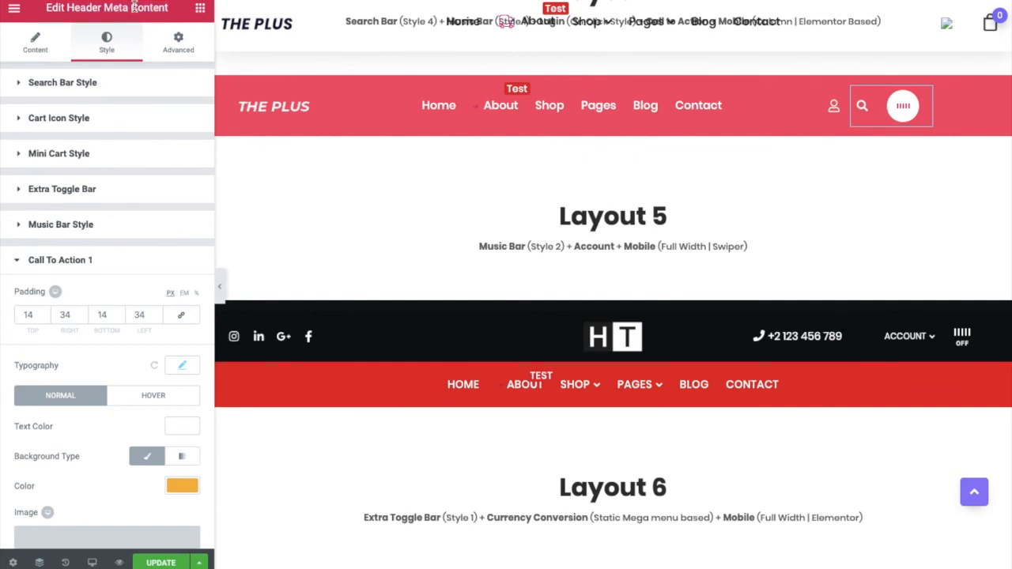
left_click(131, 7)
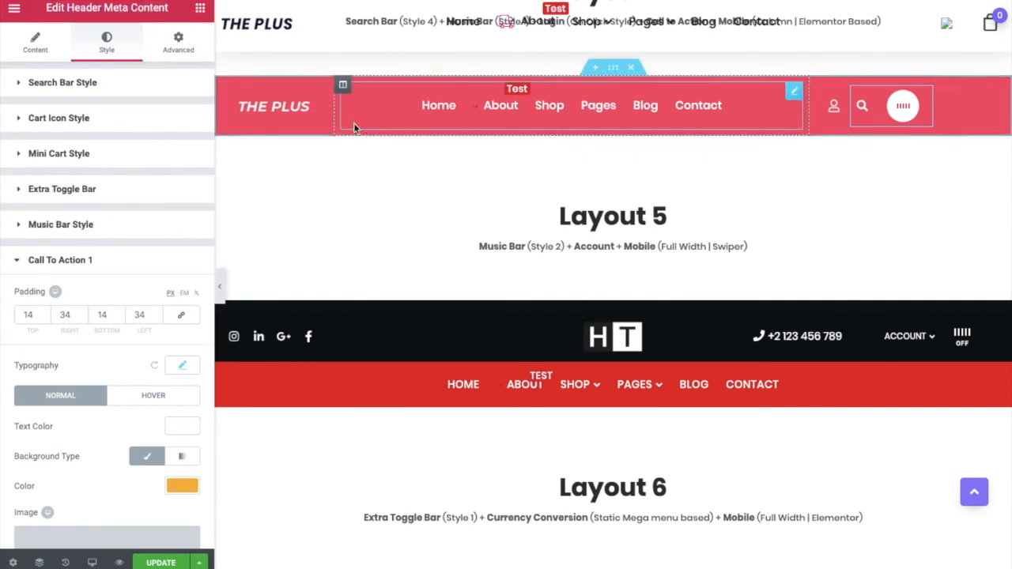
Step: Find the Layout 2 header and open the settings of its WP Login & Register widget
scroll(645, 302, "up", 5)
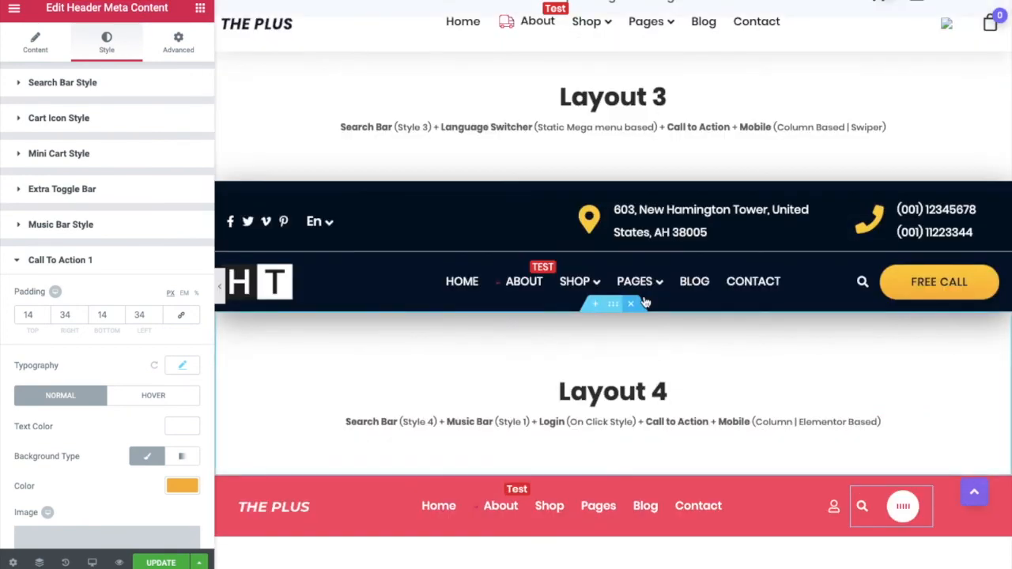
scroll(819, 289, "up", 5)
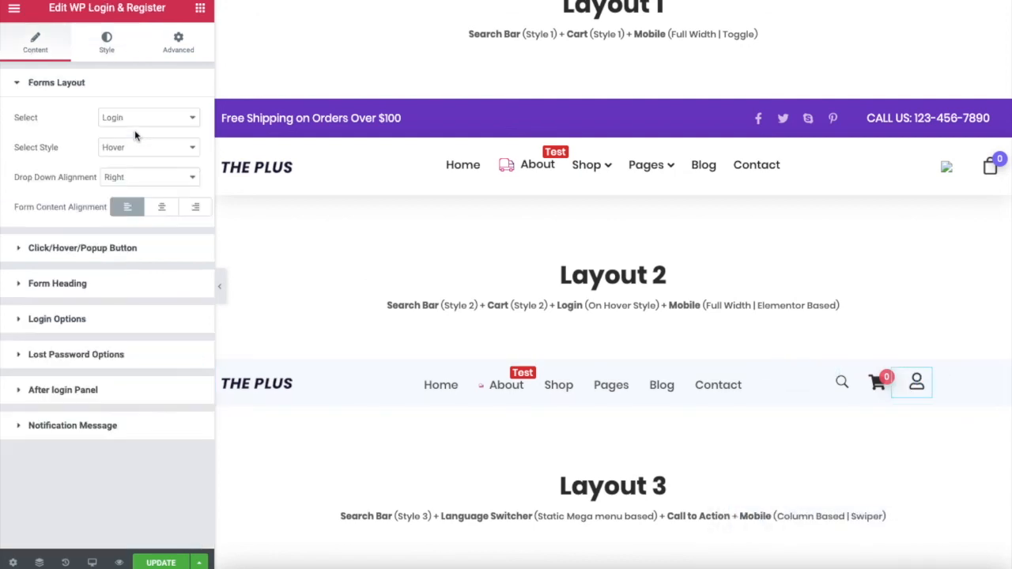
left_click_drag(70, 6, 167, 9)
Step: Search the widget library for "wp" to locate WP Login & Register, and reopen the login widget's settings in the Layout 2 header
left_click(201, 11)
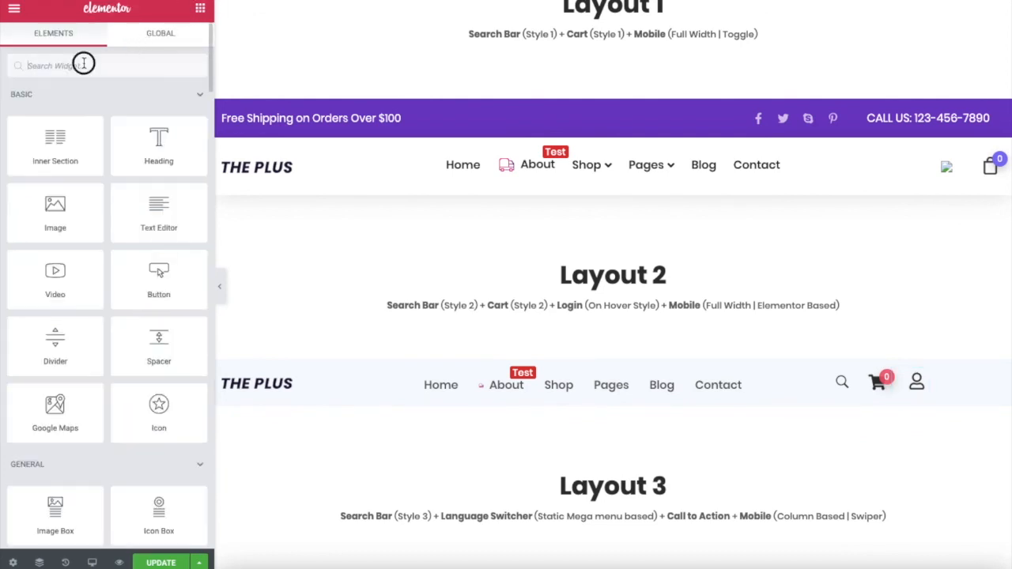
type("wpl")
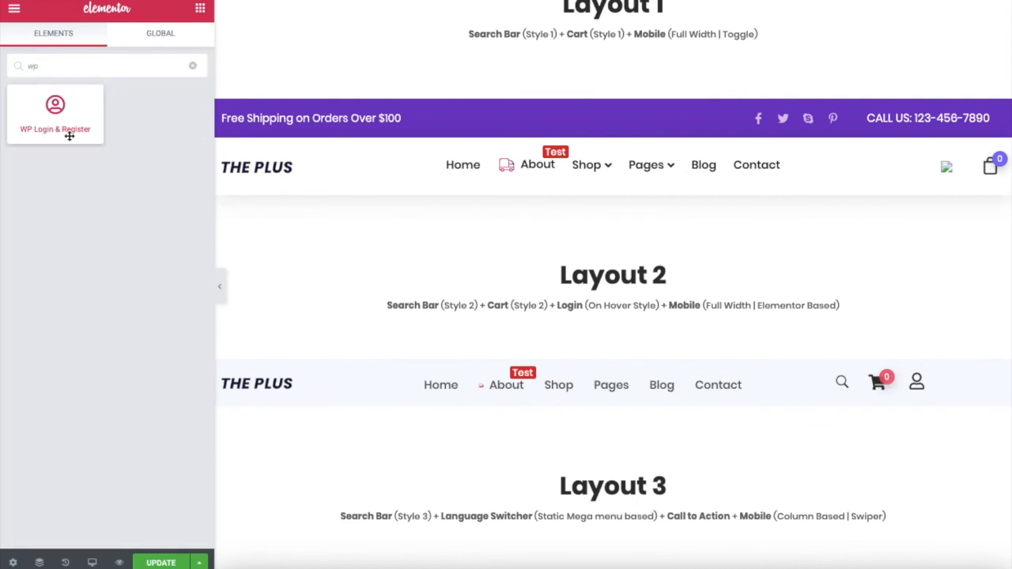
left_click_drag(69, 136, 929, 382)
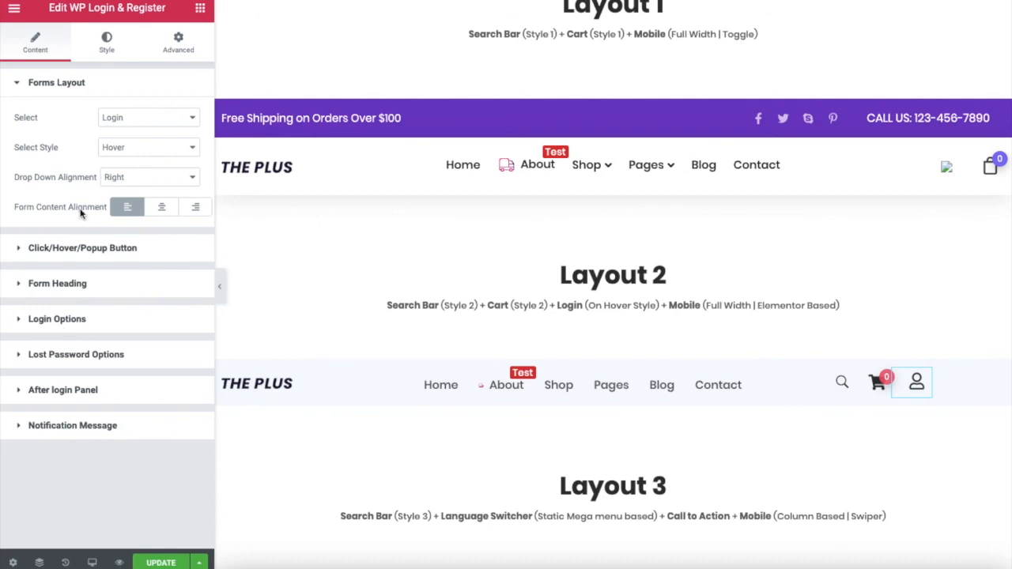
scroll(522, 158, "up", 8)
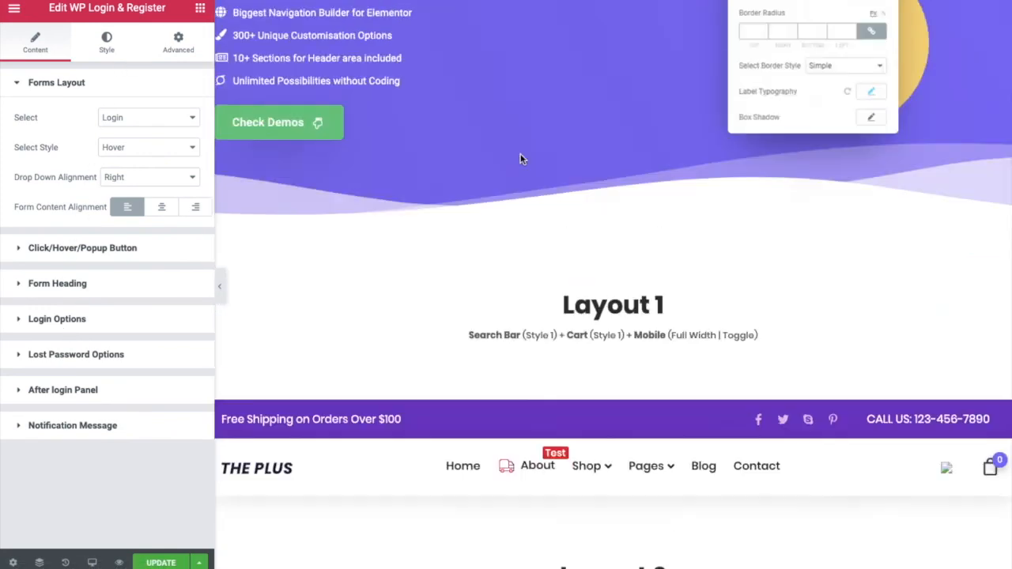